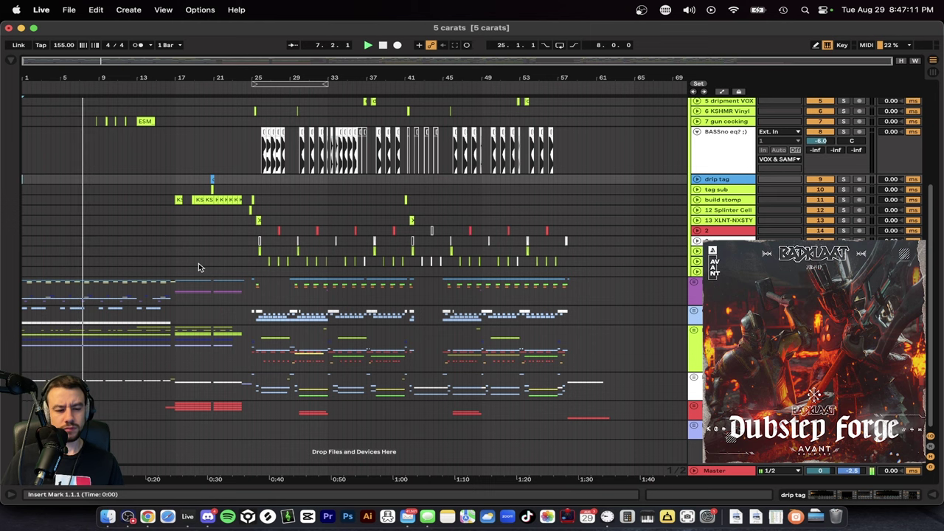
# Step: Look over the vocal and sample clips in the arrangement during playback, closing in on the intro and build-up
pyautogui.scroll(5, 199, 264)
pyautogui.scroll(1, 199, 267)
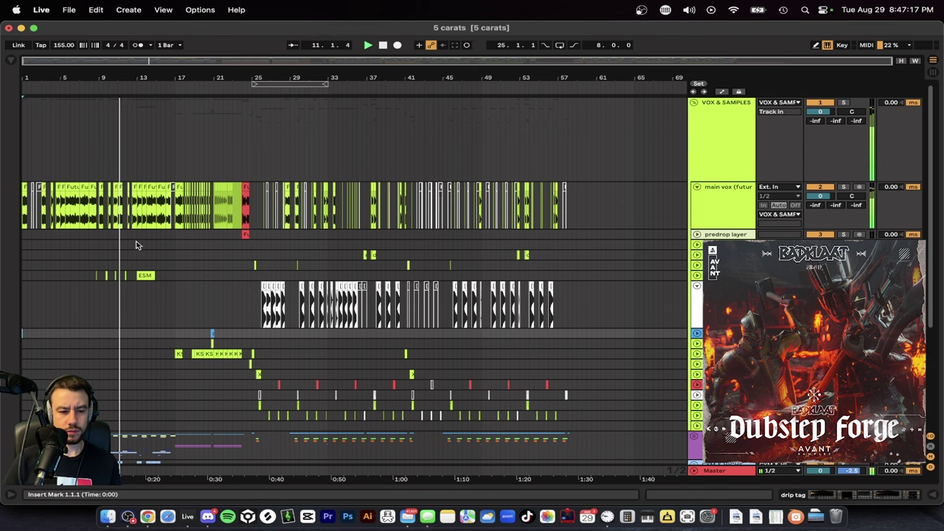
pyautogui.scroll(6, 137, 243)
pyautogui.hscroll(-2, 148, 241)
pyautogui.scroll(3, 198, 232)
pyautogui.scroll(-4, 205, 234)
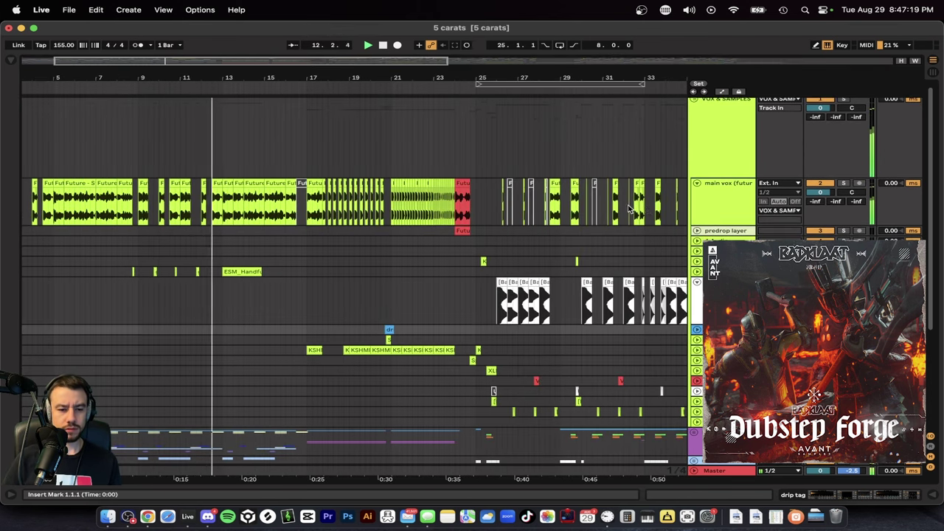
# Step: Fold all track groups and fit the whole arrangement to the view width
pyautogui.hotkey('alt', 'u')
pyautogui.hotkey('alt', 'u')
pyautogui.press('w')
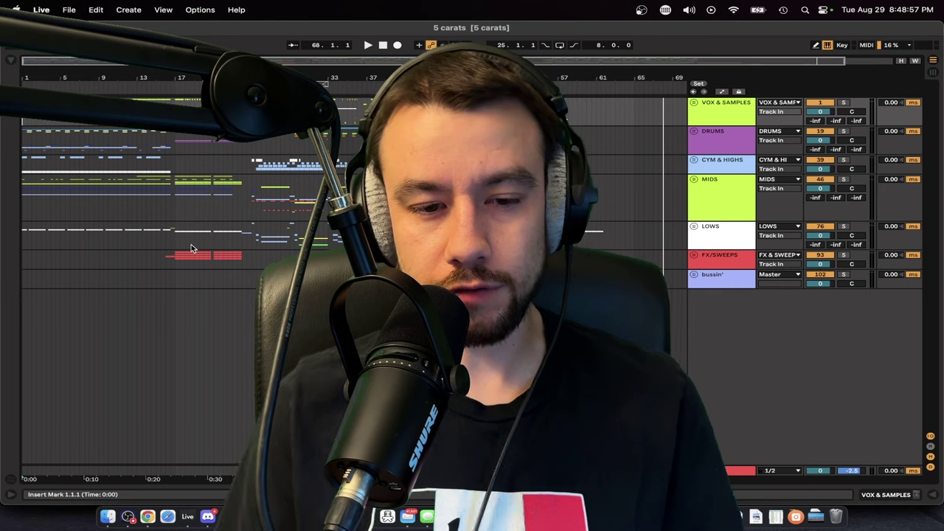
# Step: Look through the unfolded tracks from the vocals and samples down to the cymbals, highs and mids
pyautogui.click(334, 279)
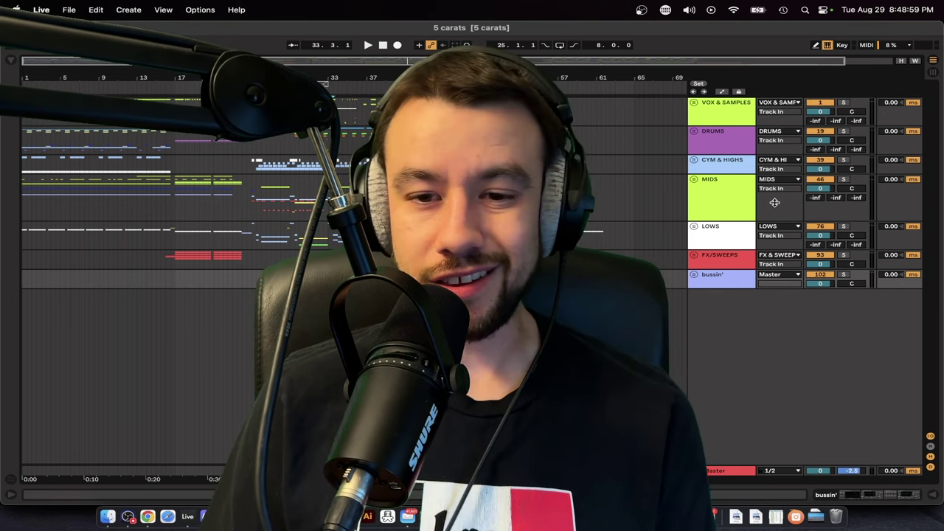
pyautogui.click(775, 202)
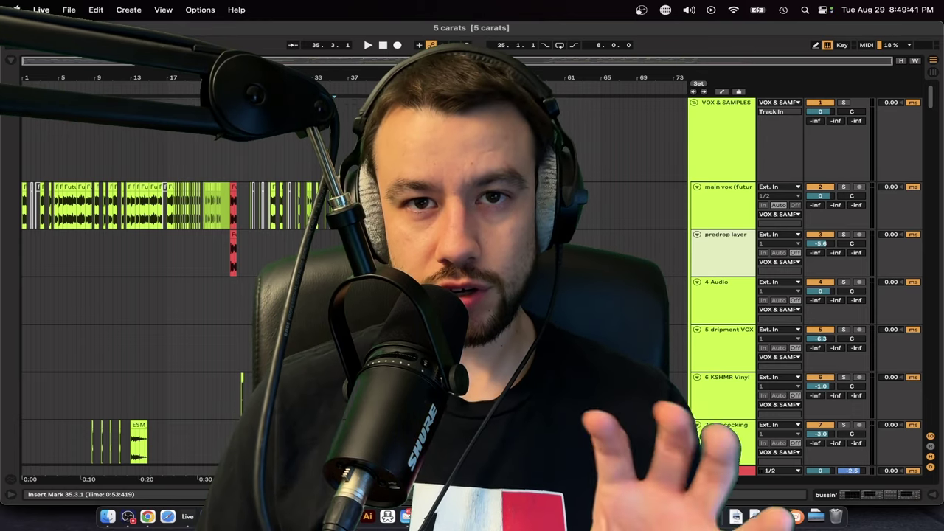
pyautogui.scroll(-20, 254, 295)
pyautogui.scroll(3, 254, 295)
pyautogui.scroll(-2, 324, 295)
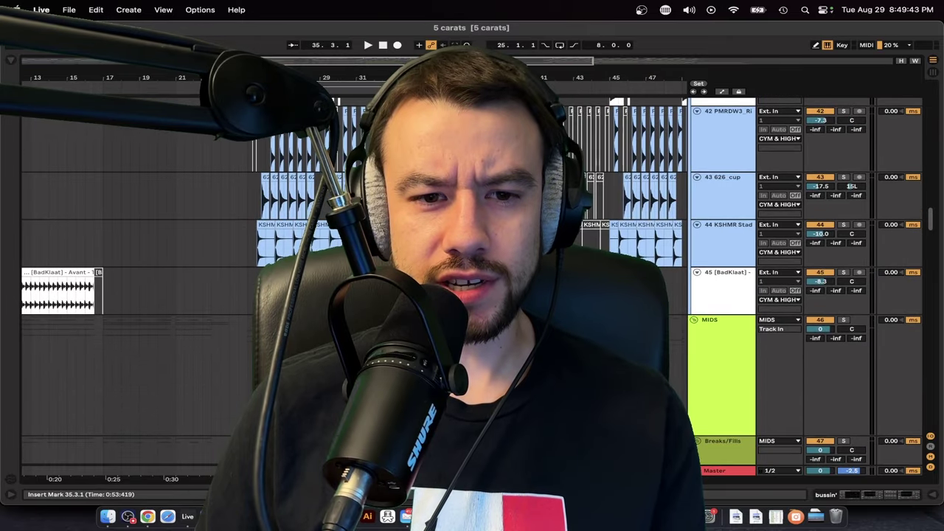
pyautogui.scroll(3, 323, 295)
pyautogui.scroll(-3, 324, 295)
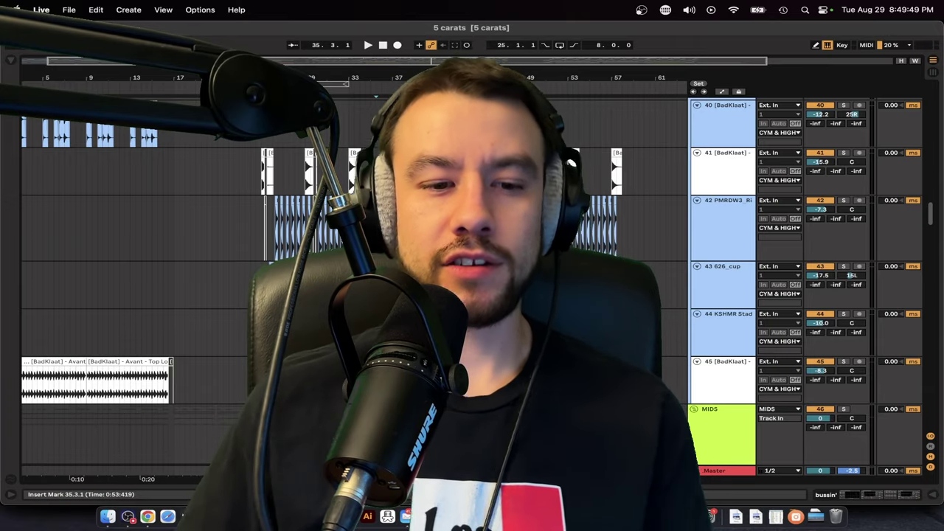
pyautogui.scroll(-2, 354, 280)
pyautogui.scroll(5, 354, 281)
pyautogui.scroll(15, 222, 287)
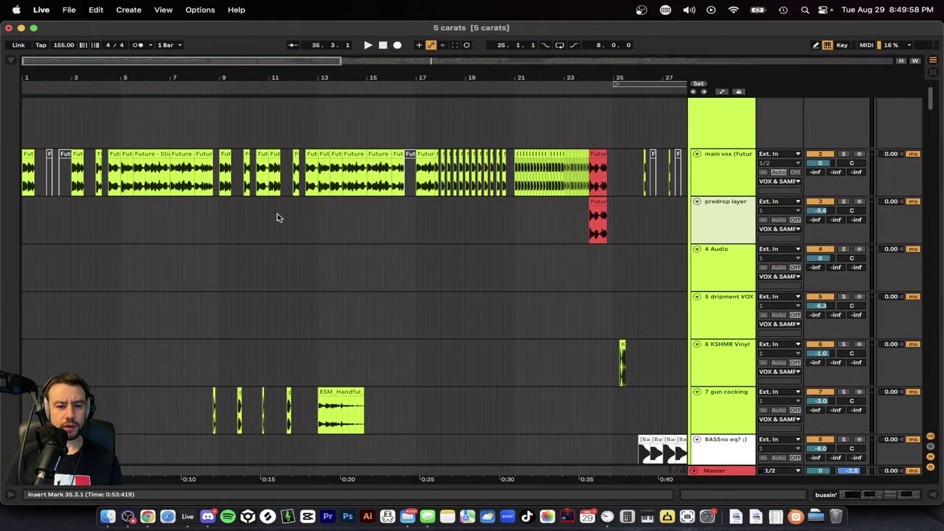
# Step: Play the song from the start with the main vox track muted
pyautogui.scroll(-1, 226, 211)
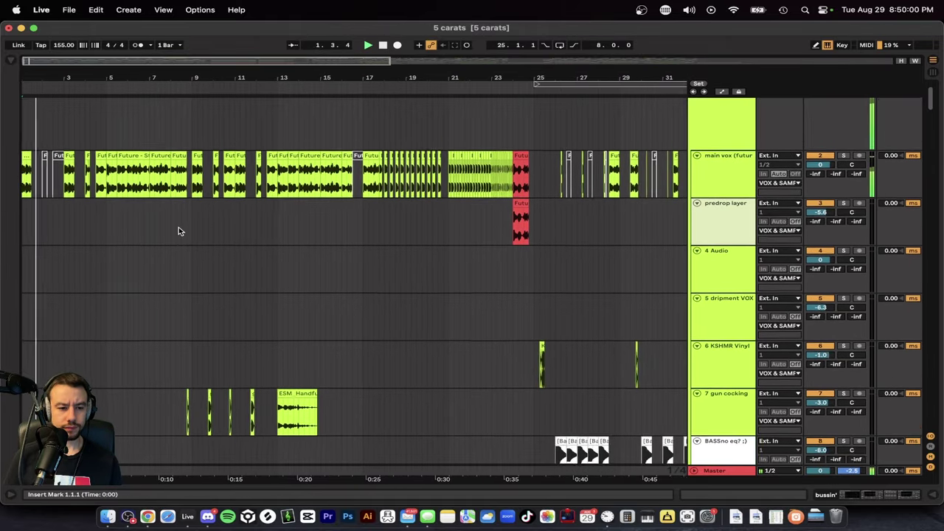
pyautogui.scroll(2, 179, 228)
pyautogui.press('space')
pyautogui.scroll(-5, 440, 189)
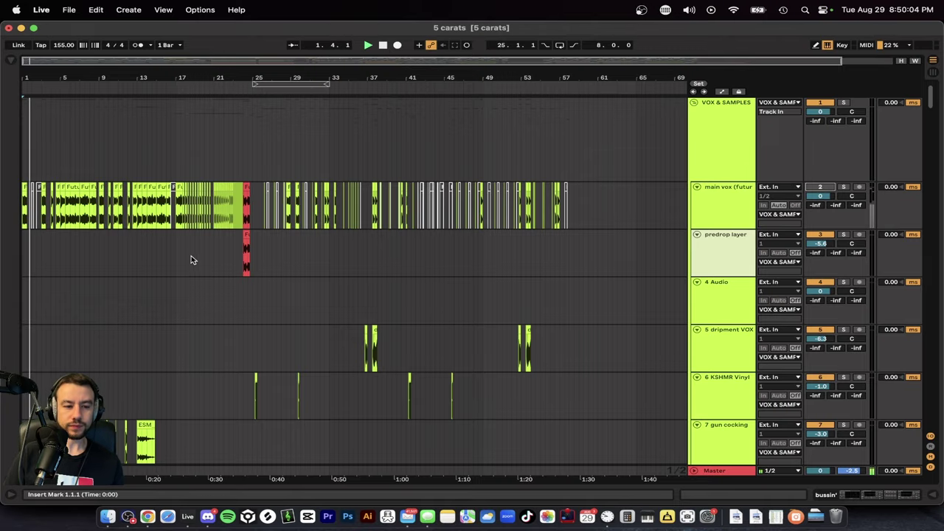
# Step: Solo the Avant Top Loop 02 track and play it from its first clip at bar 1
pyautogui.scroll(-20, 188, 259)
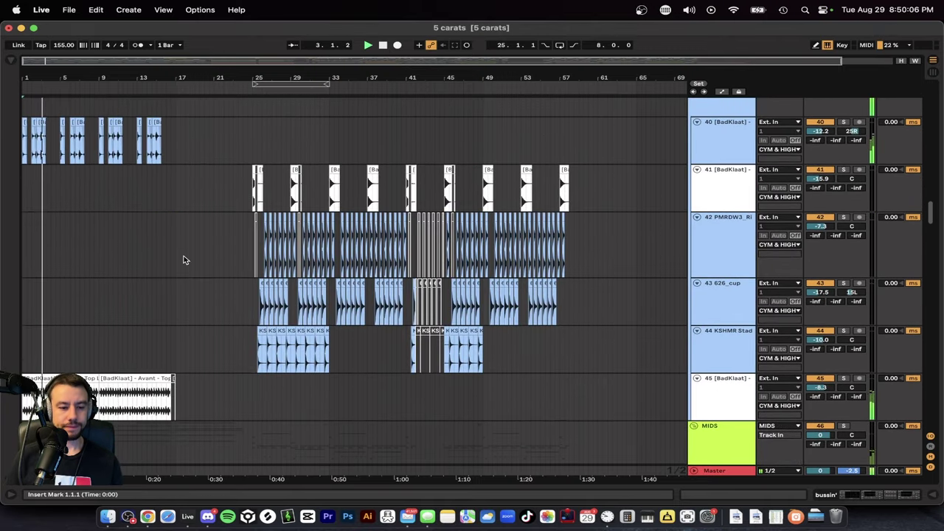
pyautogui.scroll(-8, 185, 258)
pyautogui.scroll(5, 135, 231)
pyautogui.scroll(6, 135, 232)
pyautogui.scroll(-1, 135, 232)
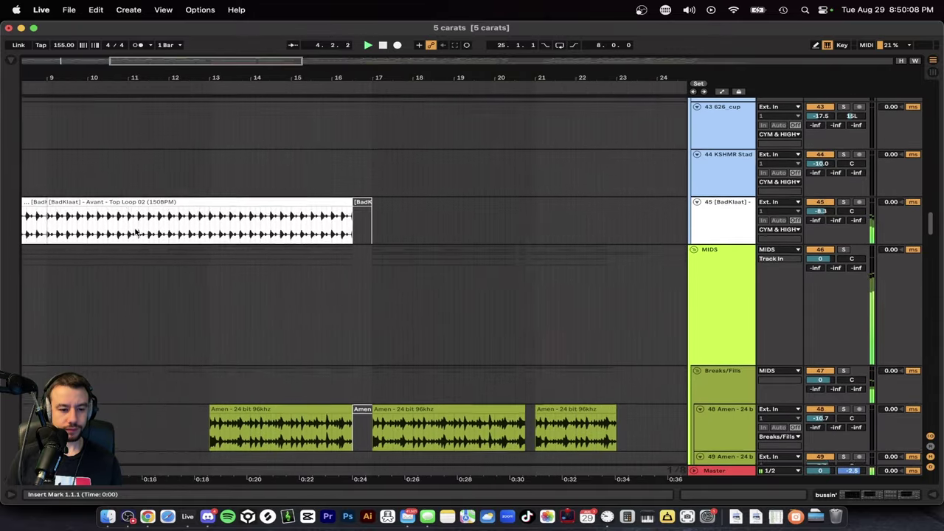
pyautogui.scroll(-3, 135, 232)
pyautogui.scroll(1, 135, 232)
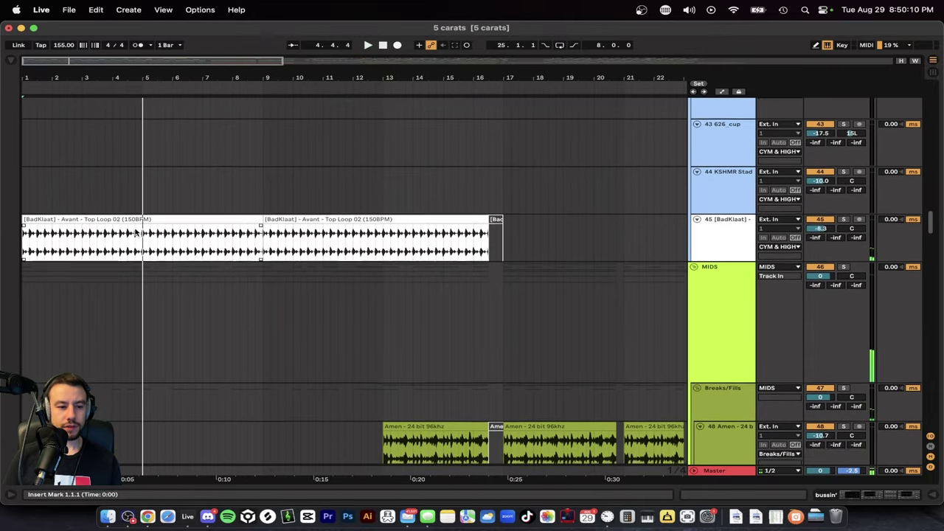
pyautogui.click(135, 232)
pyautogui.press('space')
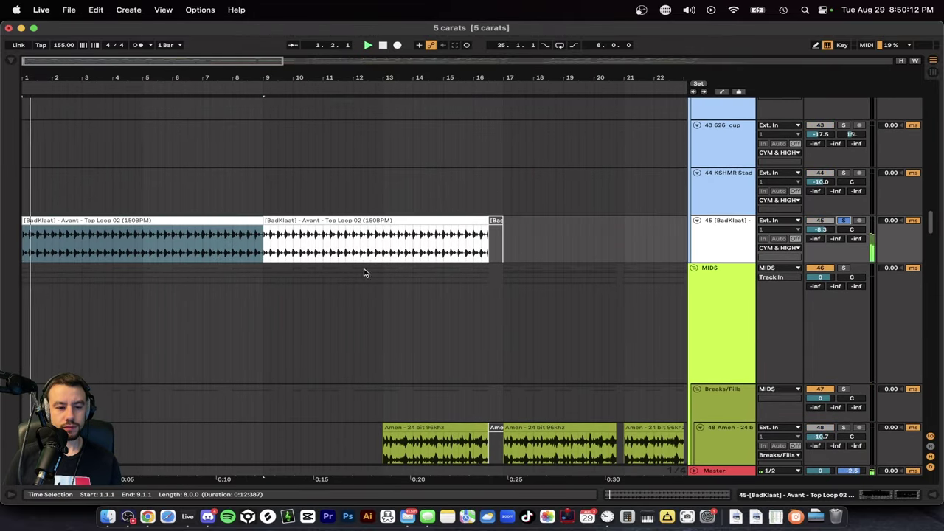
# Step: Solo the Avant Atmosphere 01 track in the Background group and play it from its first clip
pyautogui.scroll(-15, 256, 270)
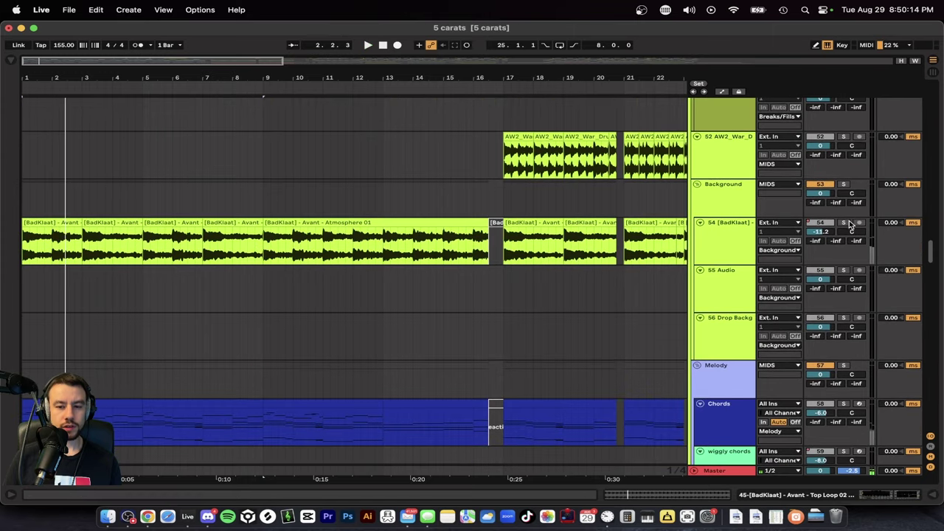
pyautogui.scroll(5, 151, 252)
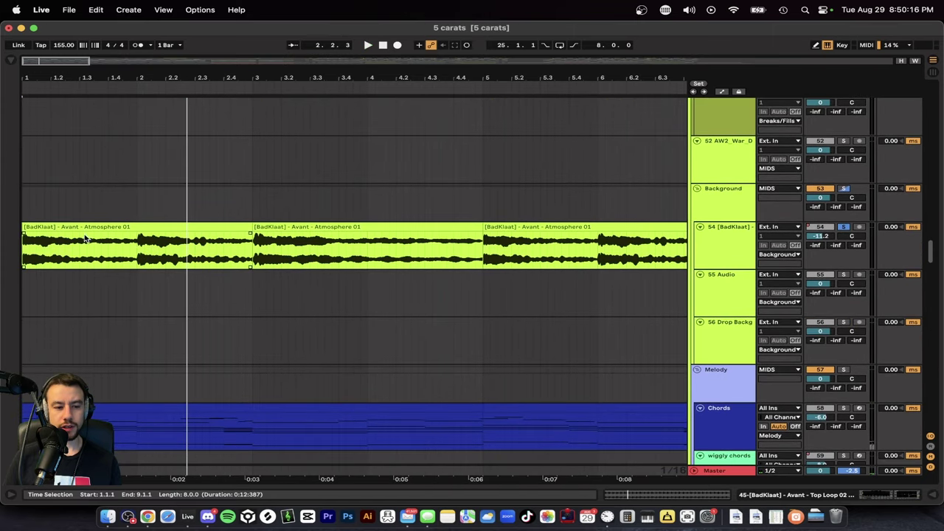
pyautogui.click(99, 227)
pyautogui.press('space')
# Step: Inspect the Atmosphere 01 track's effects and its first clip's warp and pitch settings, ending with the detail view hidden
pyautogui.doubleClick(736, 252)
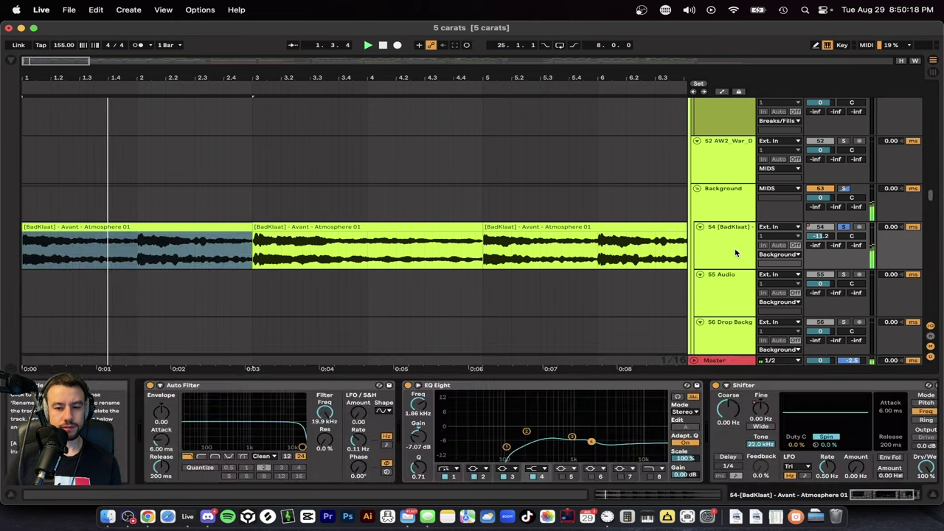
pyautogui.hscroll(3, 446, 421)
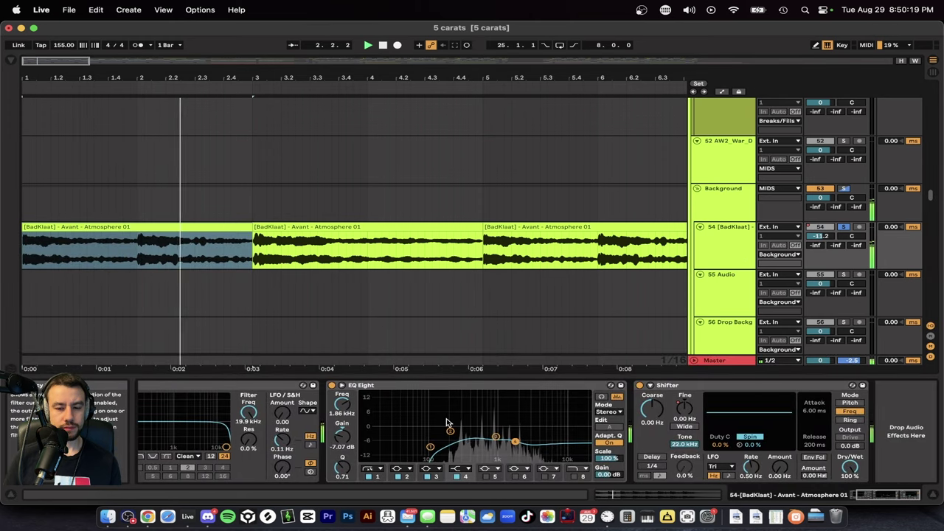
pyautogui.doubleClick(112, 226)
pyautogui.scroll(-3, 198, 463)
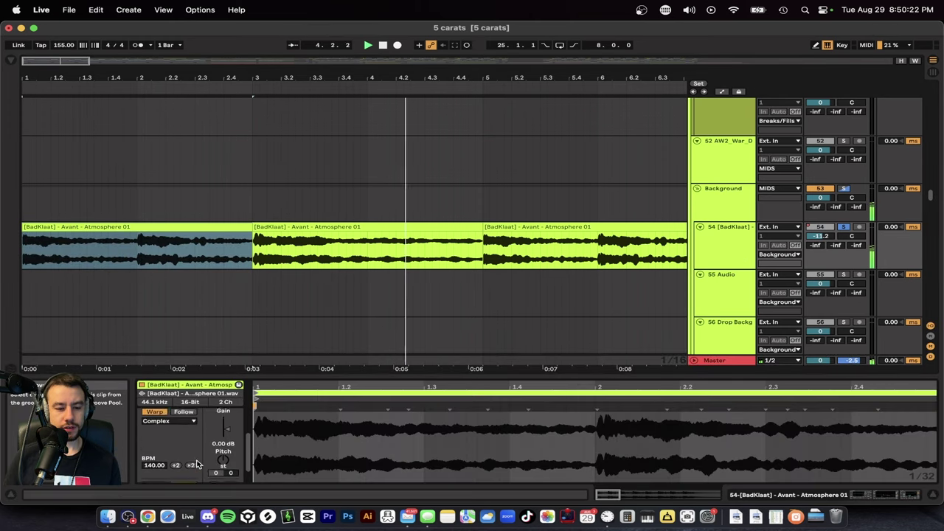
pyautogui.press('super+alt+l')
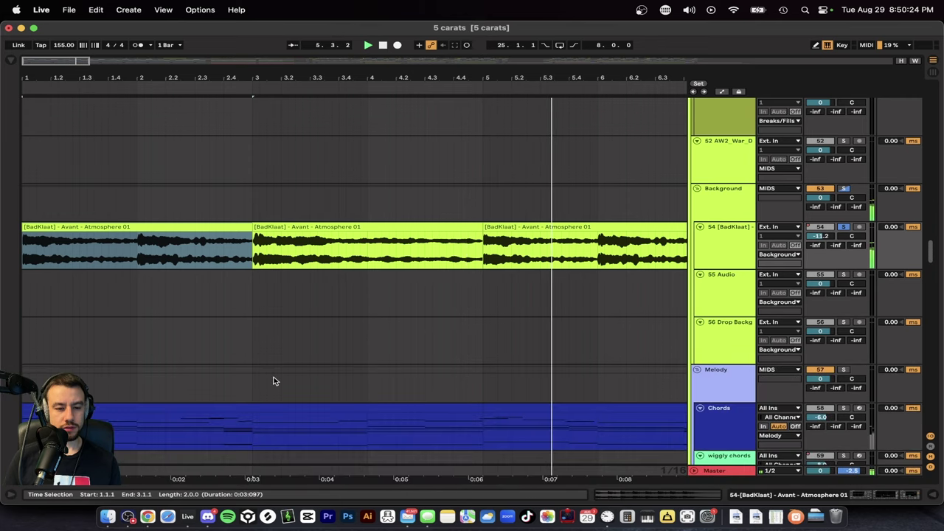
# Step: Solo the Chords track in the Melody group and play it from the start
pyautogui.scroll(-8, 274, 381)
pyautogui.scroll(1, 273, 381)
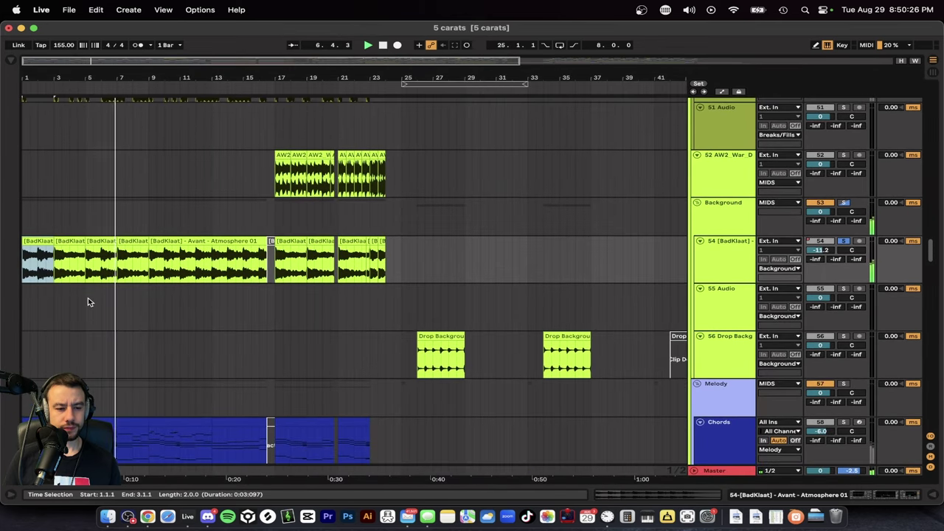
pyautogui.press('=')
pyautogui.scroll(-4, 484, 307)
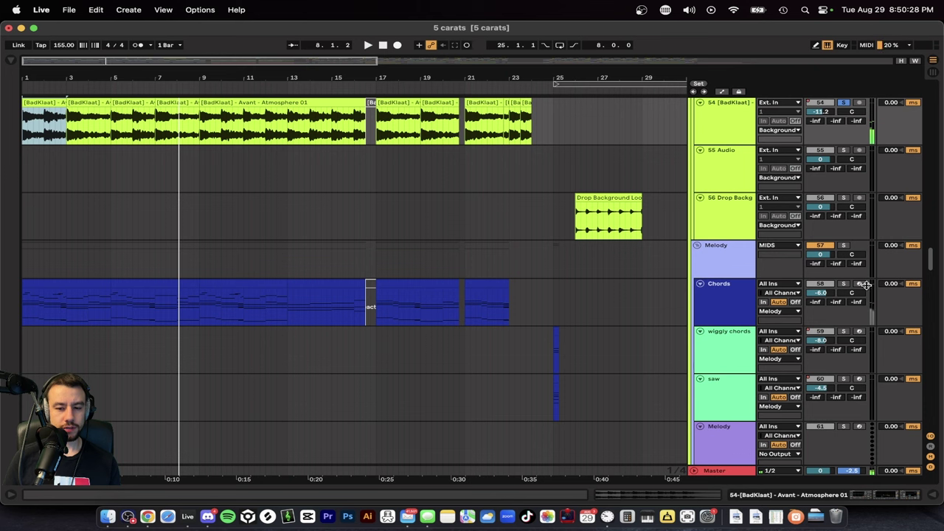
pyautogui.click(843, 285)
pyautogui.press('=')
pyautogui.press('=')
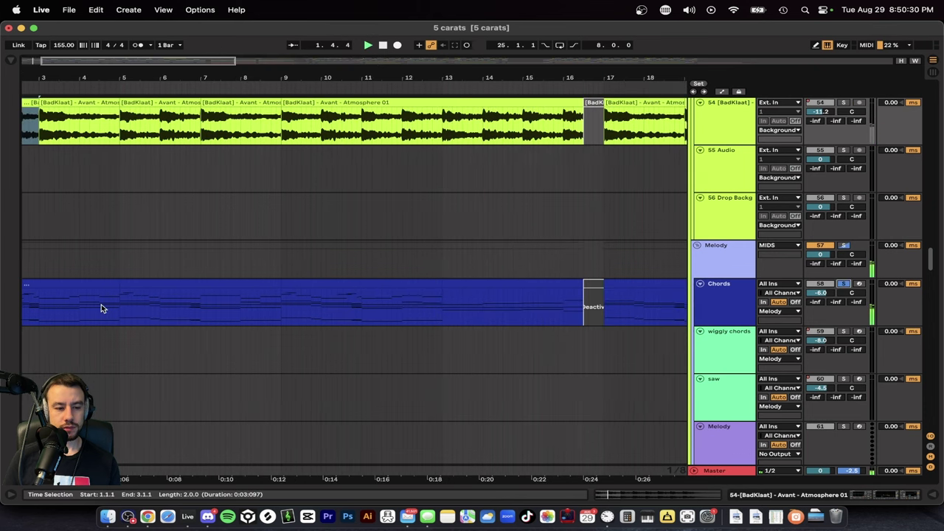
# Step: Add the Atmosphere 01 track to the solo so it plays together with the chords
pyautogui.scroll(-1, 101, 304)
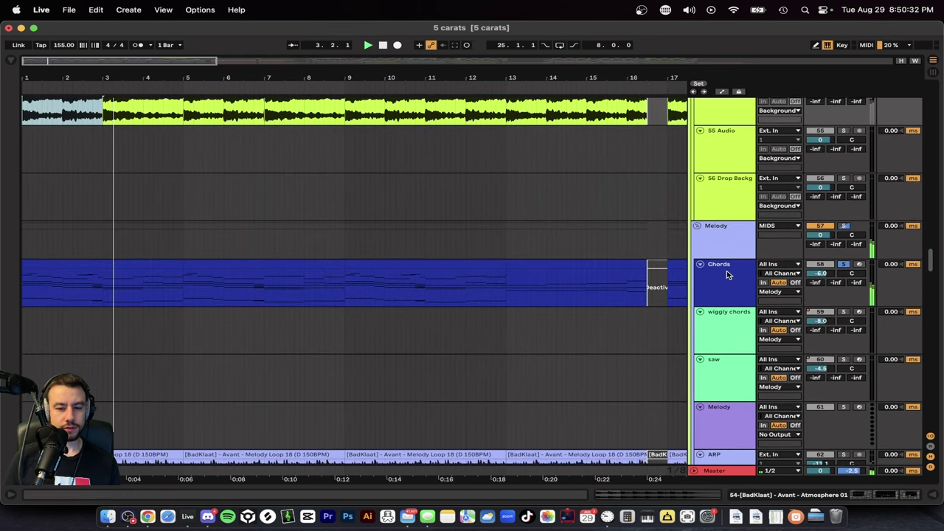
pyautogui.scroll(4, 674, 274)
pyautogui.click(844, 155)
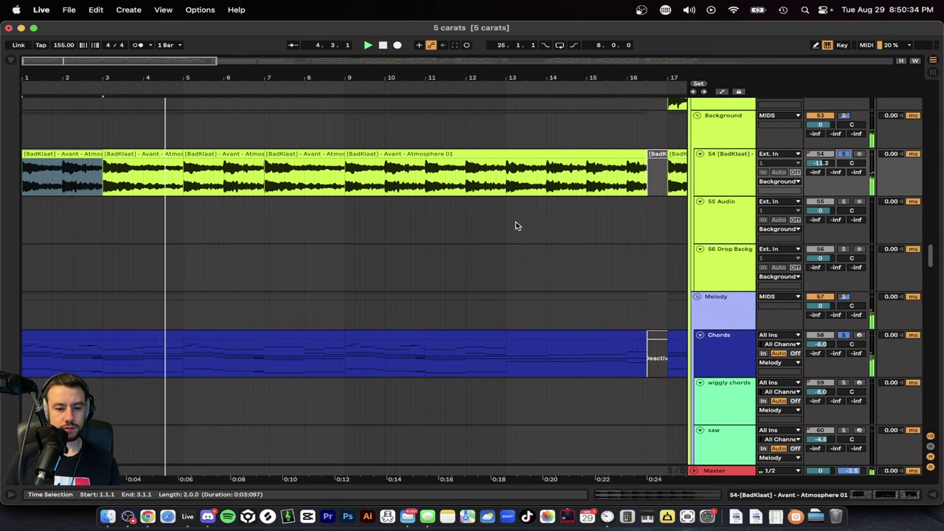
# Step: Solo the ARP track with the Avant Melody Loop 18 clips and play it from the start
pyautogui.scroll(-2, 516, 221)
pyautogui.press('-')
pyautogui.scroll(1, 327, 275)
pyautogui.scroll(-14, 329, 277)
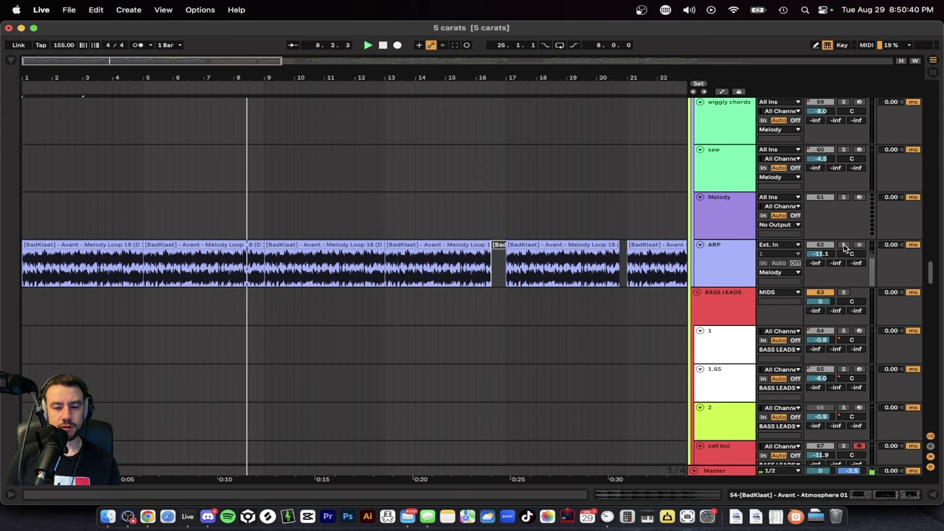
pyautogui.click(843, 245)
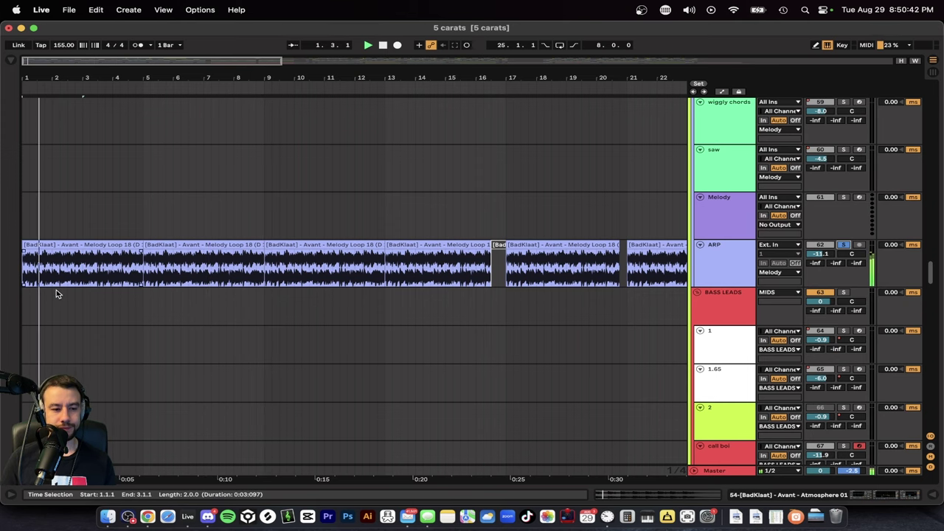
pyautogui.scroll(3, 56, 290)
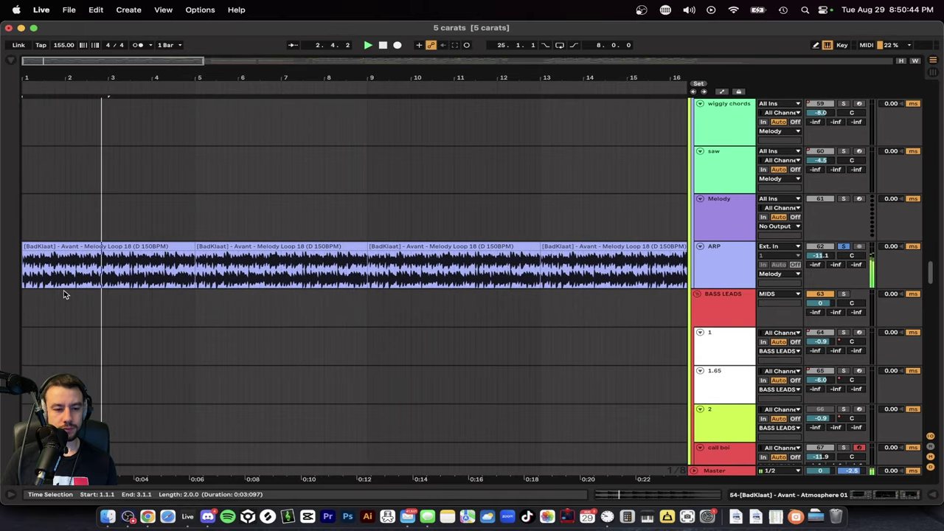
pyautogui.scroll(1, 64, 293)
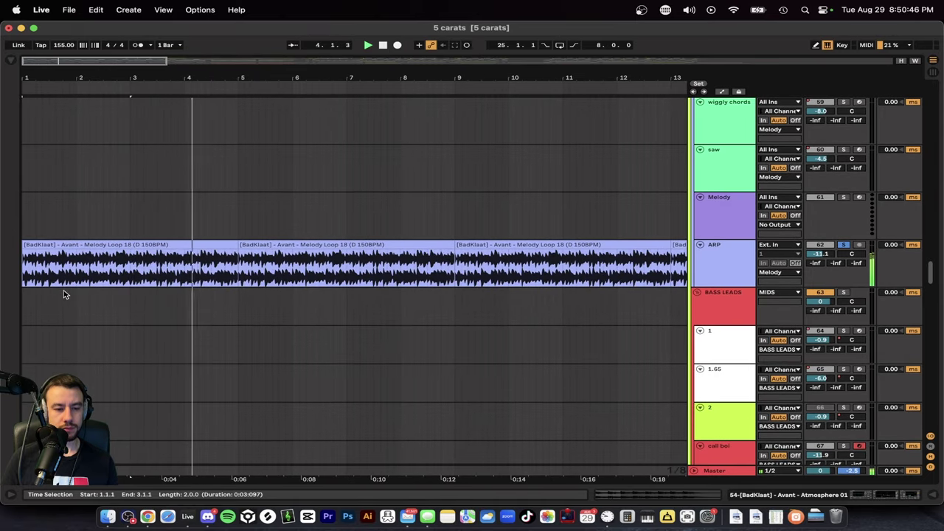
# Step: Solo the intro sub track in the LOWS group and play it from the start
pyautogui.scroll(-5, 63, 295)
pyautogui.scroll(-15, 63, 294)
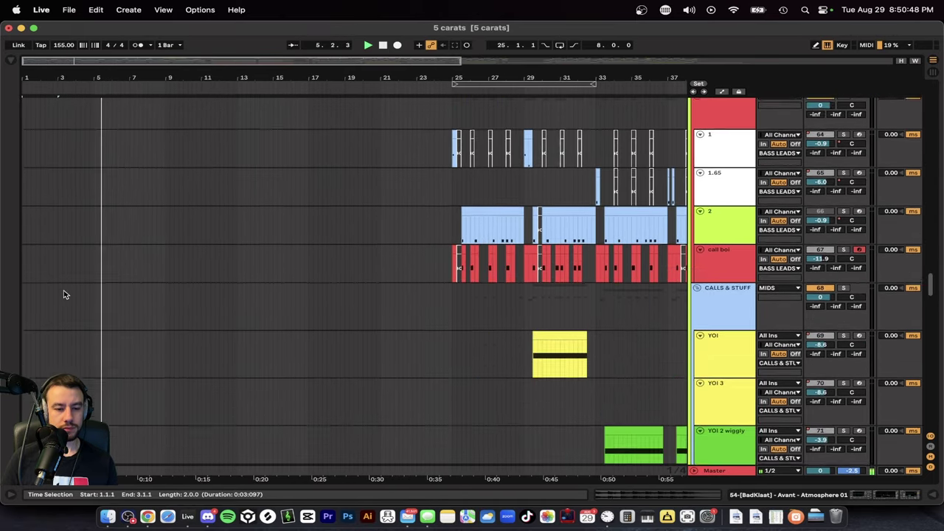
pyautogui.scroll(5, 63, 290)
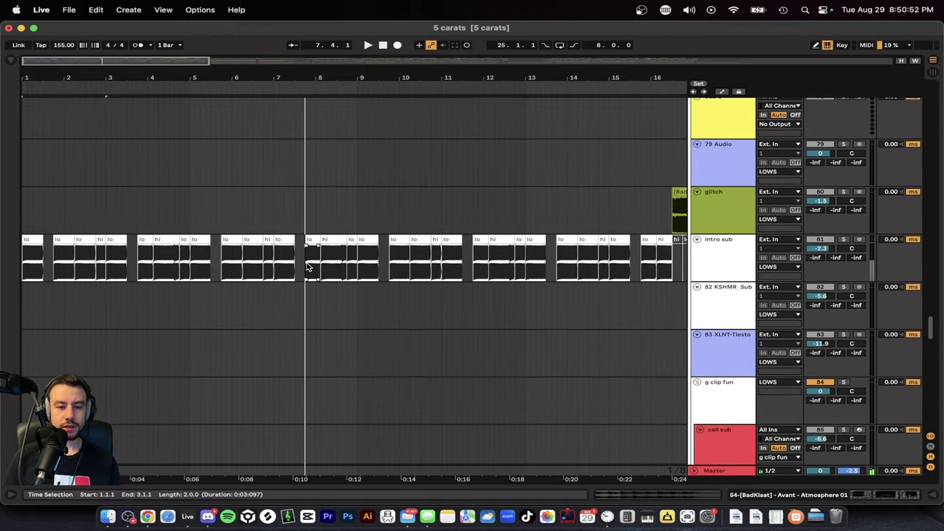
pyautogui.scroll(3, 308, 267)
pyautogui.scroll(-5, 310, 268)
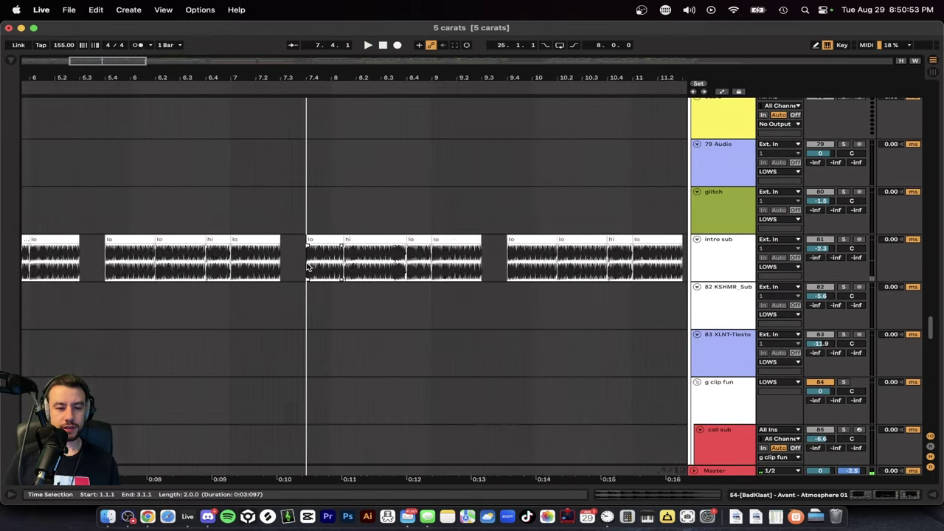
pyautogui.click(842, 242)
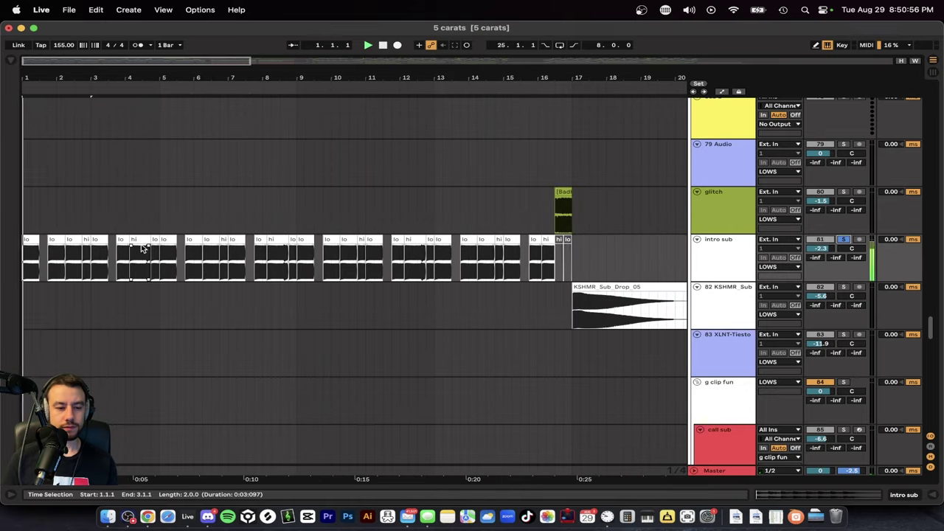
# Step: Open the "lo" clip at 1.4 on the intro sub track and examine its sample's pitch and warp settings
pyautogui.scroll(4, 73, 272)
pyautogui.scroll(8, 73, 272)
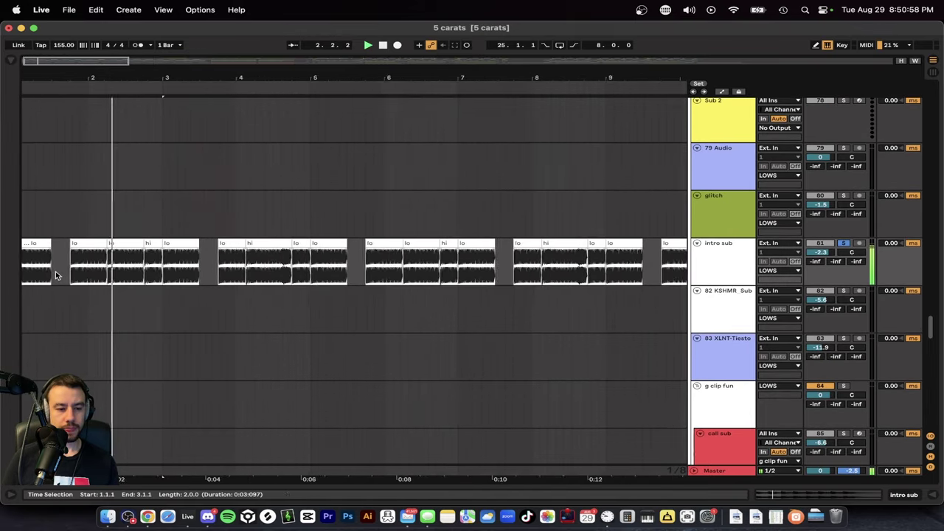
pyautogui.doubleClick(232, 243)
pyautogui.scroll(-4, 216, 472)
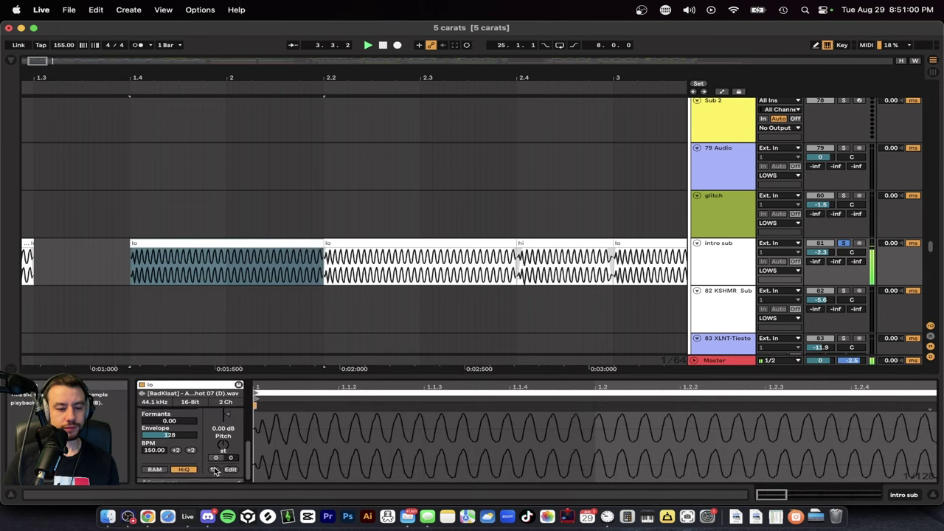
# Step: Close the clip details, add the Chords and Atmosphere 01 tracks to the solo, and play the arrangement from the start
pyautogui.moveTo(233, 374); pyautogui.dragTo(234, 379)
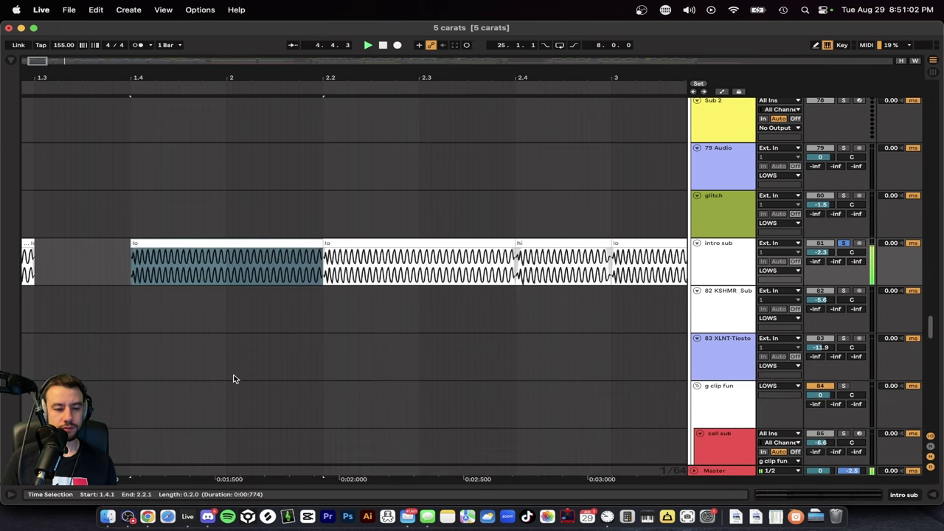
pyautogui.scroll(-6, 234, 379)
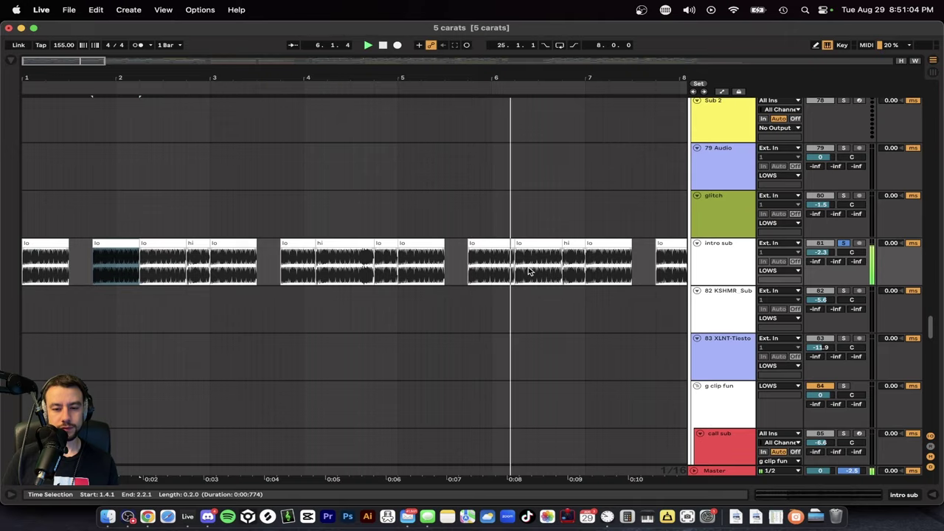
pyautogui.scroll(8, 529, 272)
pyautogui.scroll(-5, 528, 271)
pyautogui.scroll(7, 529, 271)
pyautogui.scroll(3, 528, 272)
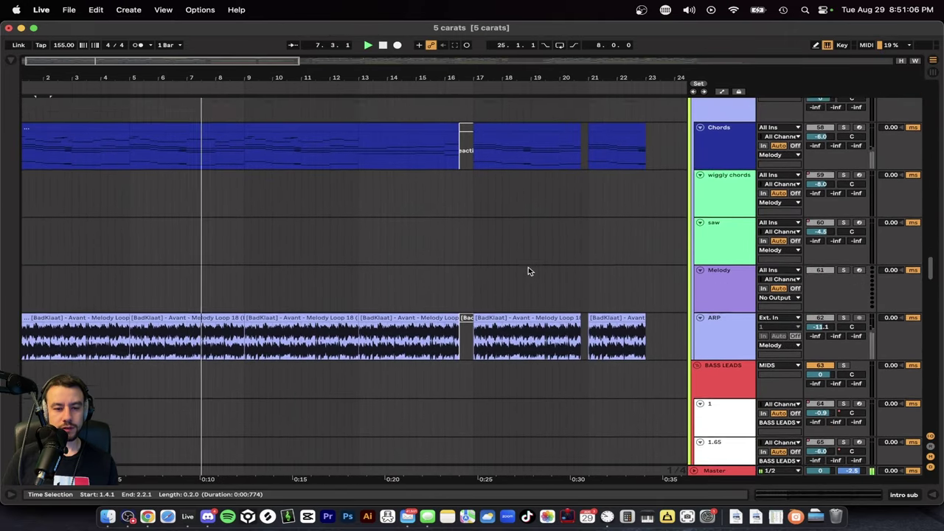
pyautogui.scroll(-1, 528, 271)
pyautogui.scroll(10, 843, 307)
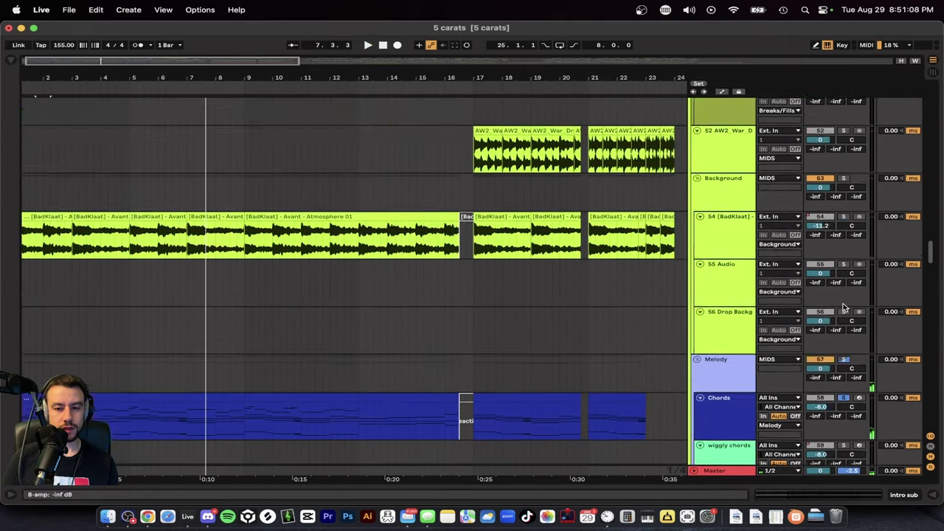
pyautogui.scroll(-1, 848, 298)
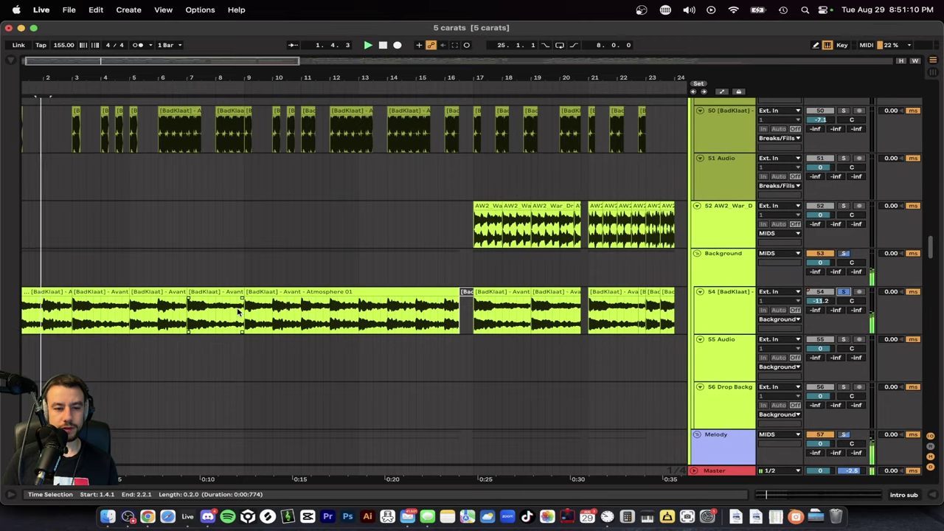
# Step: Add the Avant Top Loop 02 track in the CYM & HIGHS group to the solo during playback
pyautogui.scroll(2, 238, 312)
pyautogui.scroll(12, 164, 312)
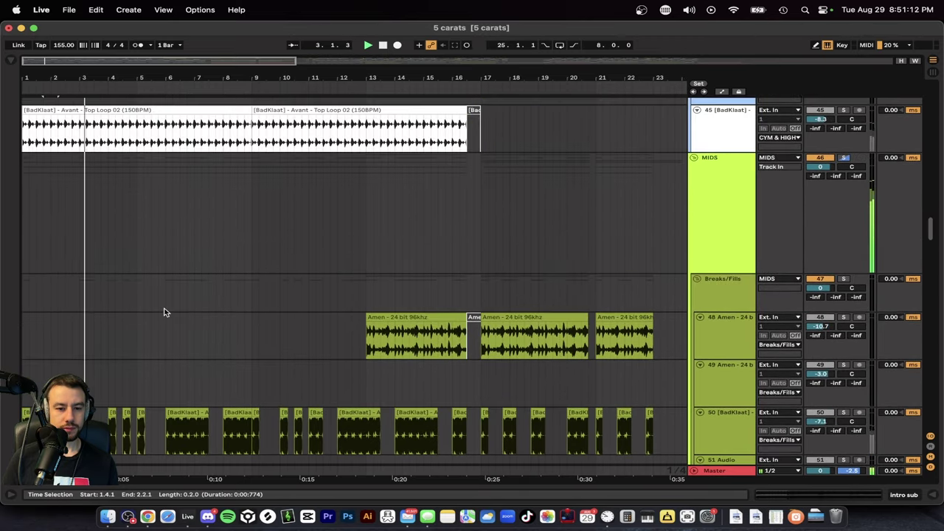
pyautogui.scroll(-3, 672, 299)
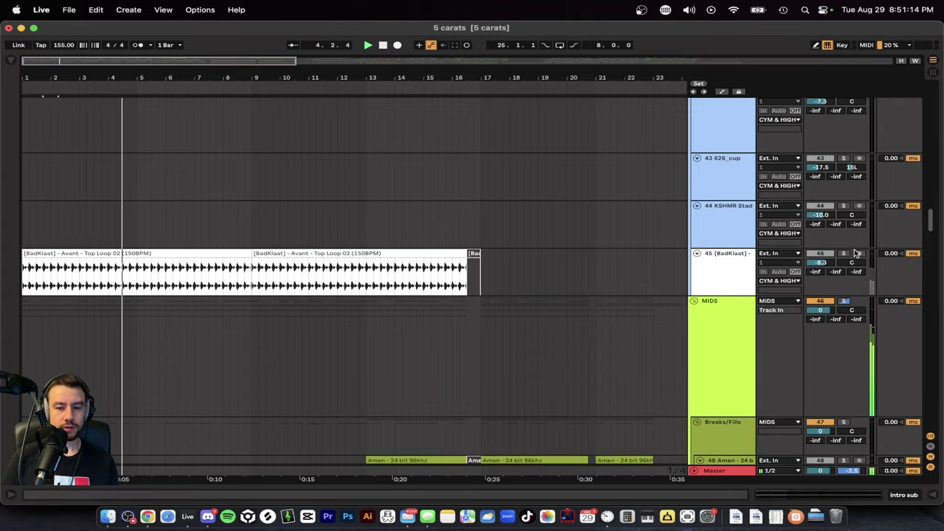
pyautogui.scroll(15, 477, 295)
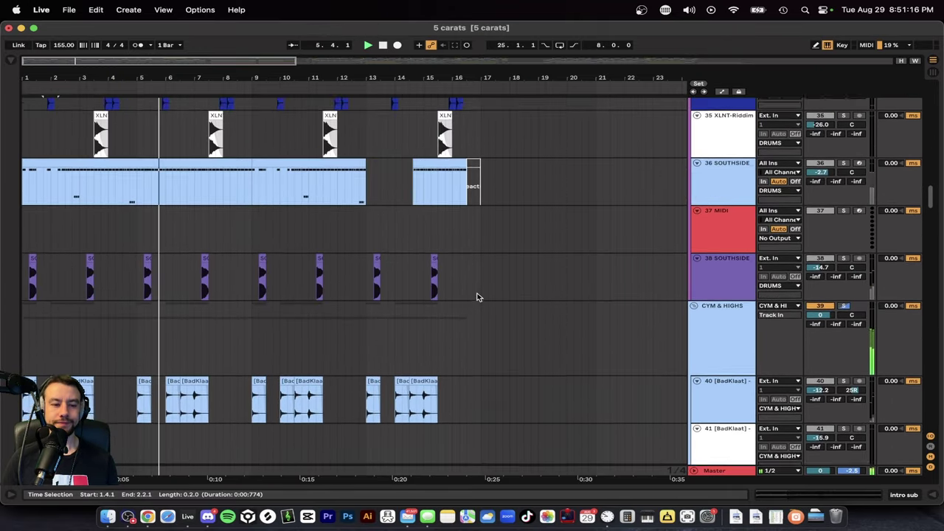
# Step: Add the intro kick track and the intro claps group under DRUMS to the solo and play from the start
pyautogui.scroll(-2, 476, 297)
pyautogui.scroll(12, 477, 297)
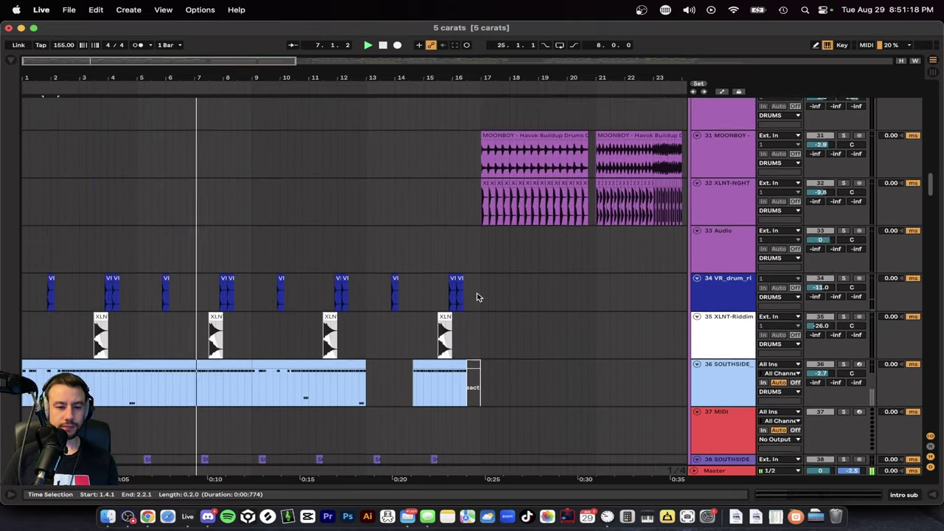
pyautogui.scroll(8, 477, 298)
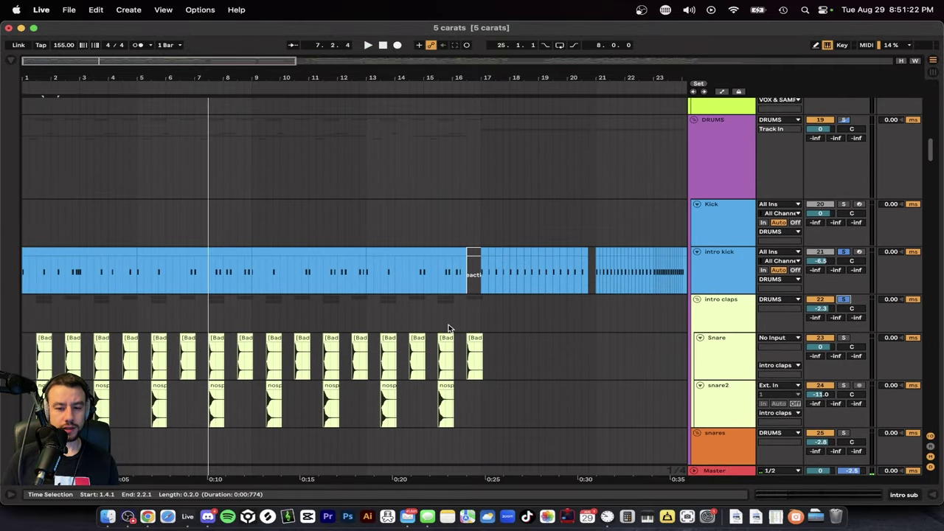
pyautogui.scroll(3, 122, 335)
pyautogui.scroll(-2, 42, 321)
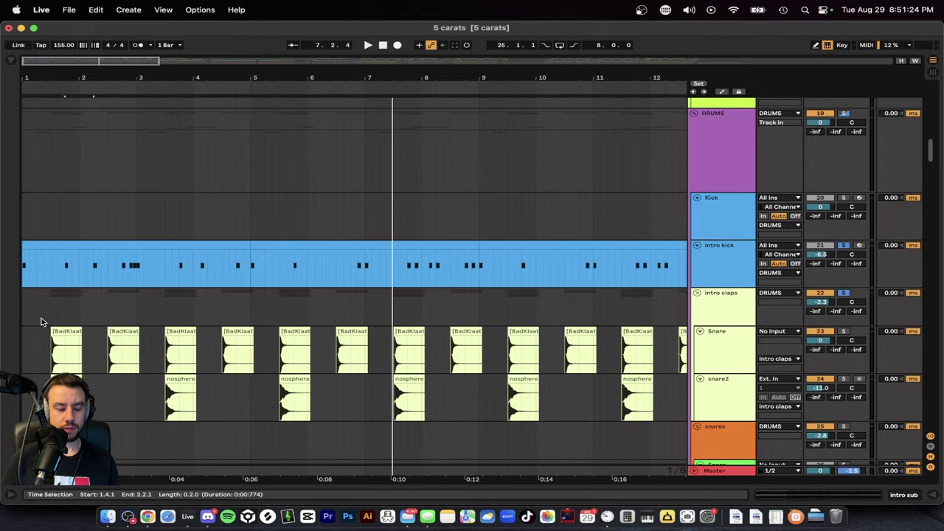
pyautogui.press('space')
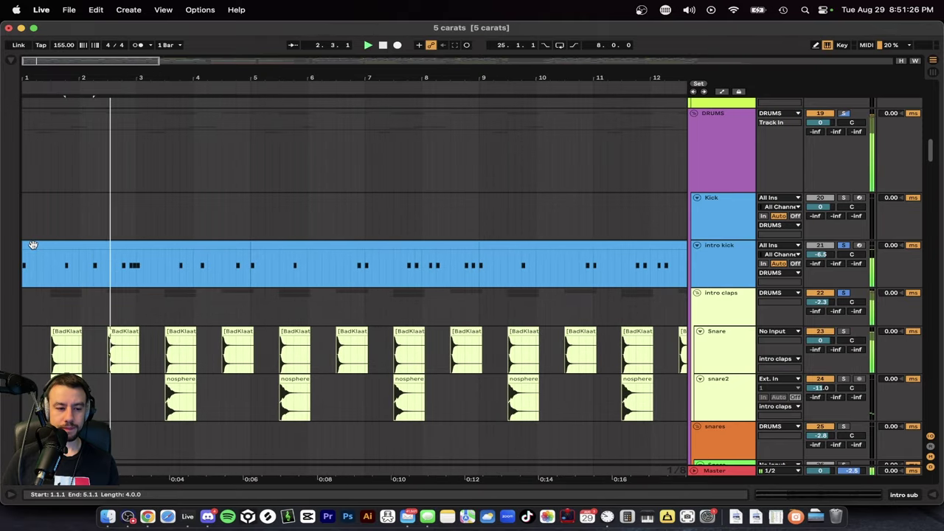
# Step: Examine how the intro kick pattern and the Snare and snare2 clips are laid out while they play, and stop playback
pyautogui.scroll(-2, 192, 293)
pyautogui.scroll(-3, 196, 326)
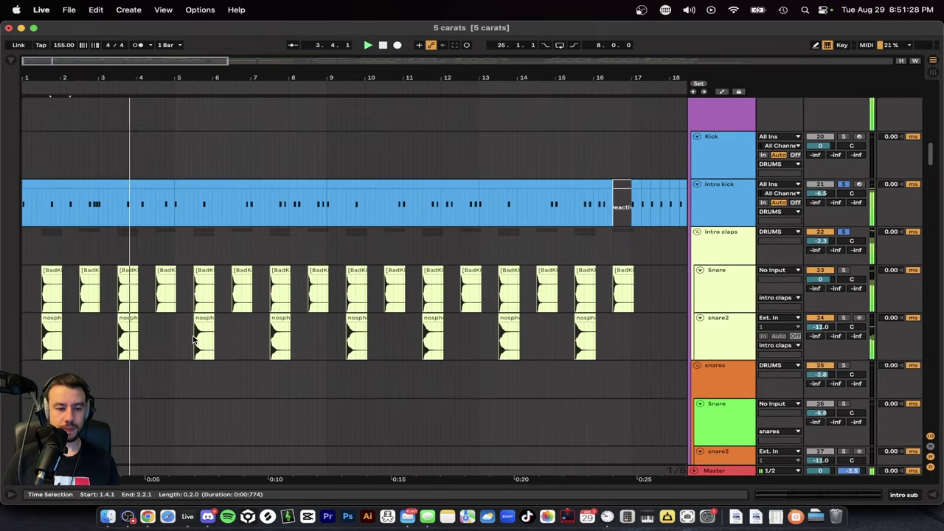
pyautogui.scroll(3, 182, 339)
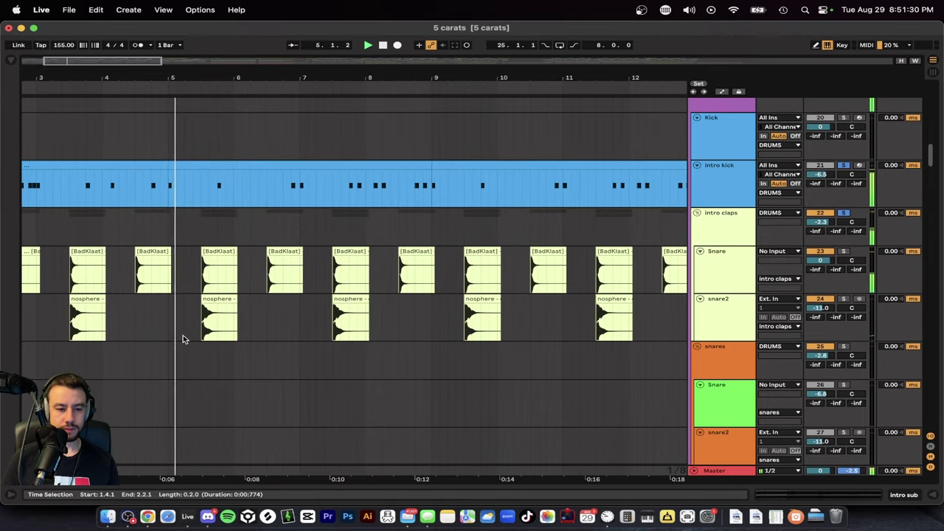
pyautogui.scroll(-1, 184, 340)
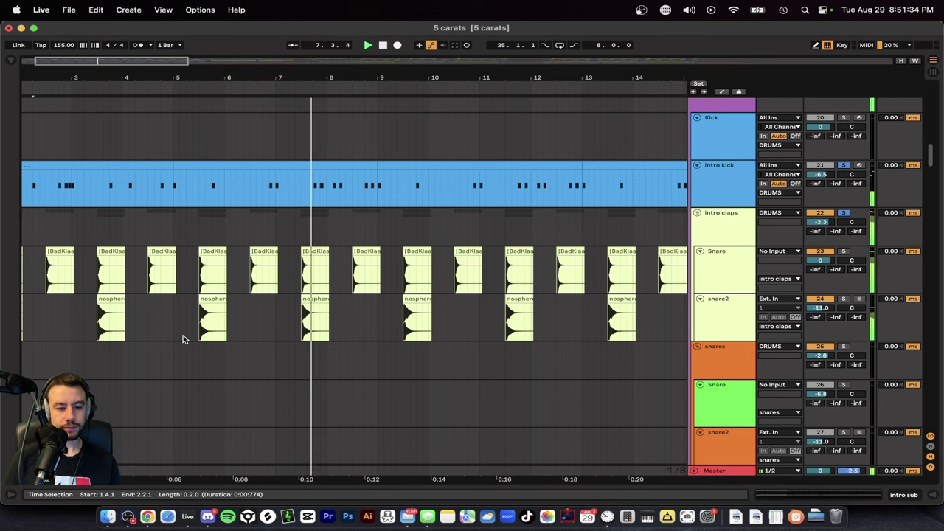
pyautogui.scroll(2, 342, 336)
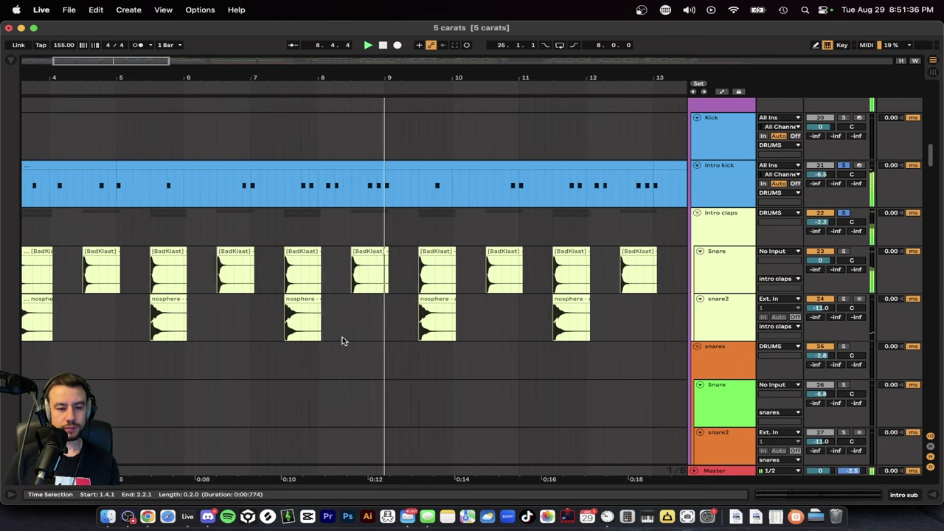
pyautogui.scroll(-5, 342, 340)
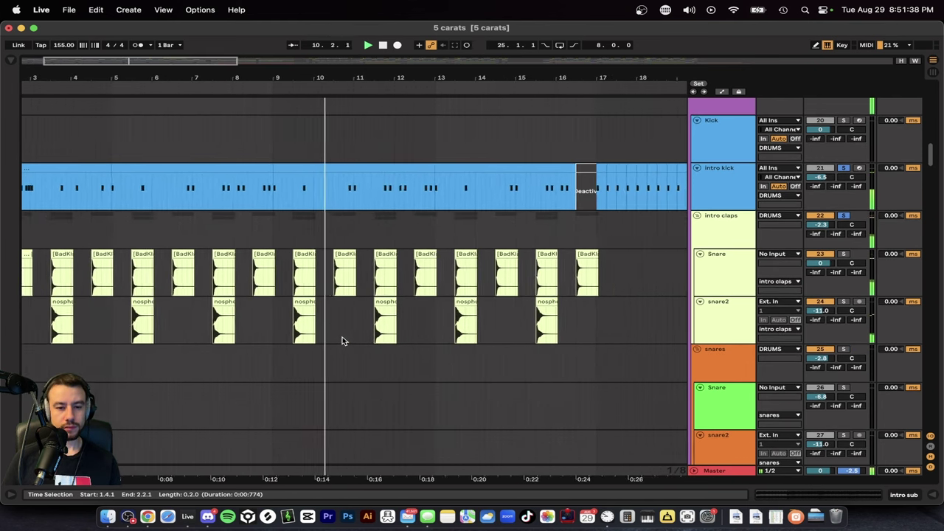
pyautogui.scroll(-1, 342, 341)
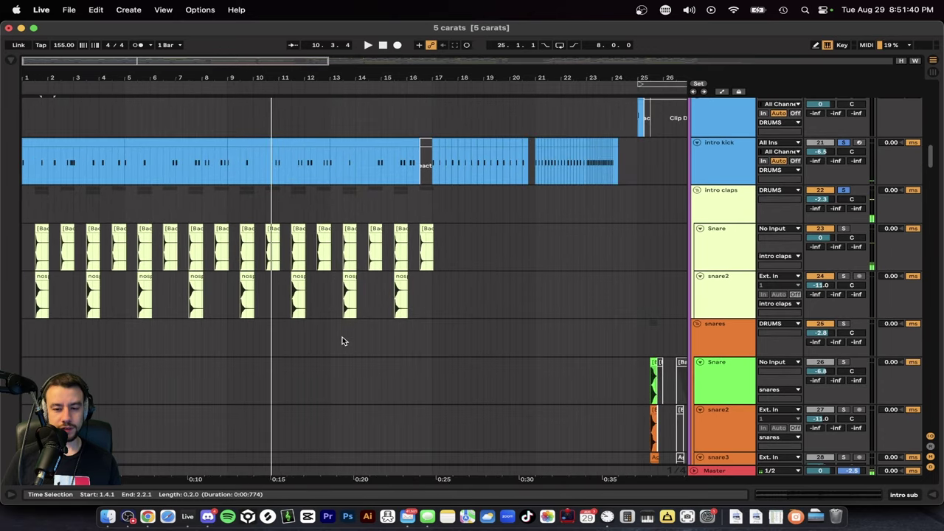
# Step: Add the 36 SOUTHSIDE MIDI track in the DRUMS group to the solo and play it from the start
pyautogui.scroll(-10, 342, 341)
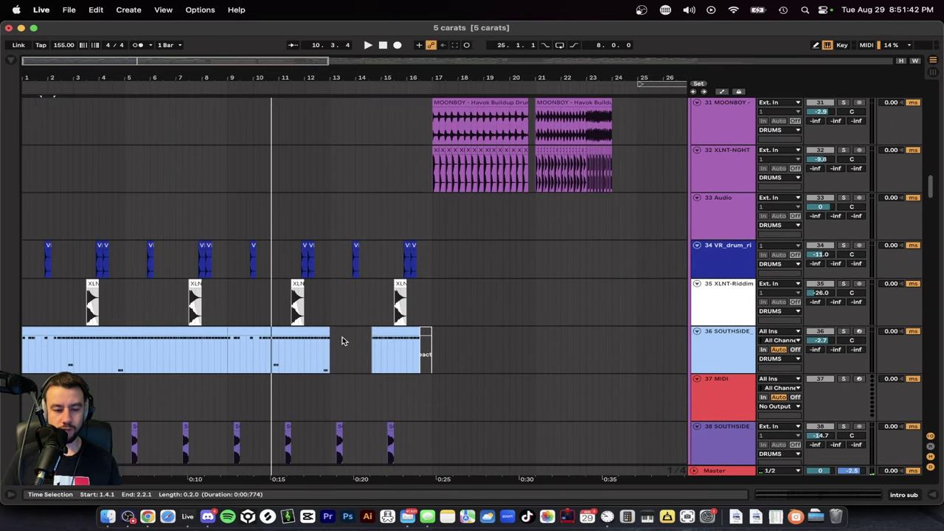
pyautogui.scroll(5, 342, 340)
pyautogui.scroll(-3, 174, 354)
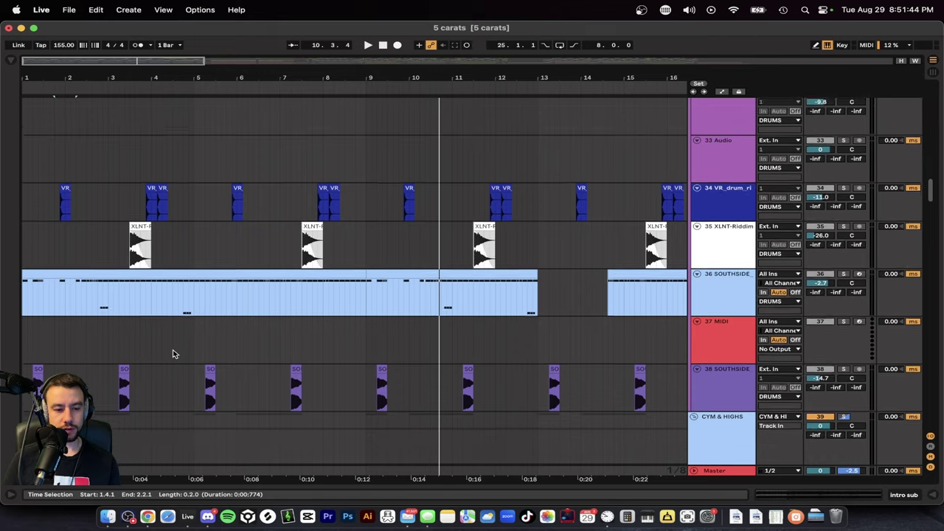
pyautogui.hscroll(-2, 113, 324)
pyautogui.scroll(3, 113, 324)
pyautogui.scroll(-5, 114, 323)
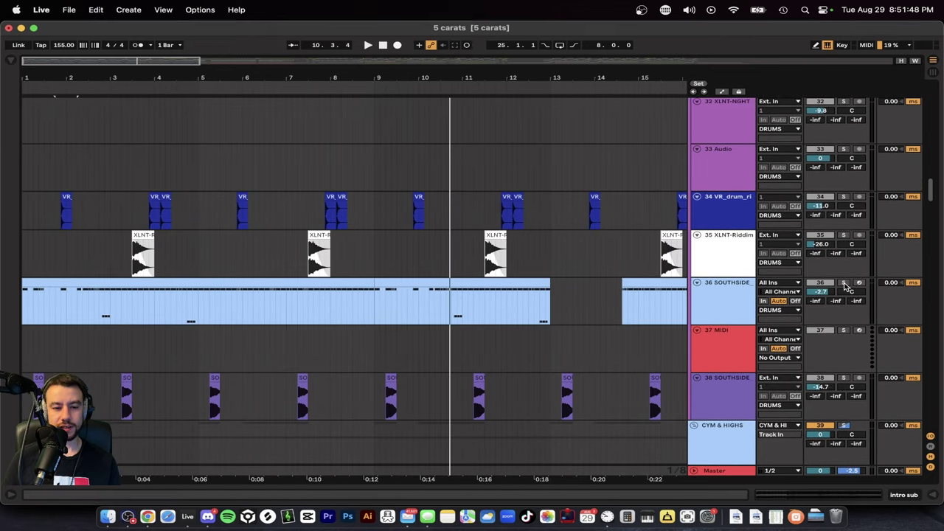
pyautogui.scroll(5, 83, 325)
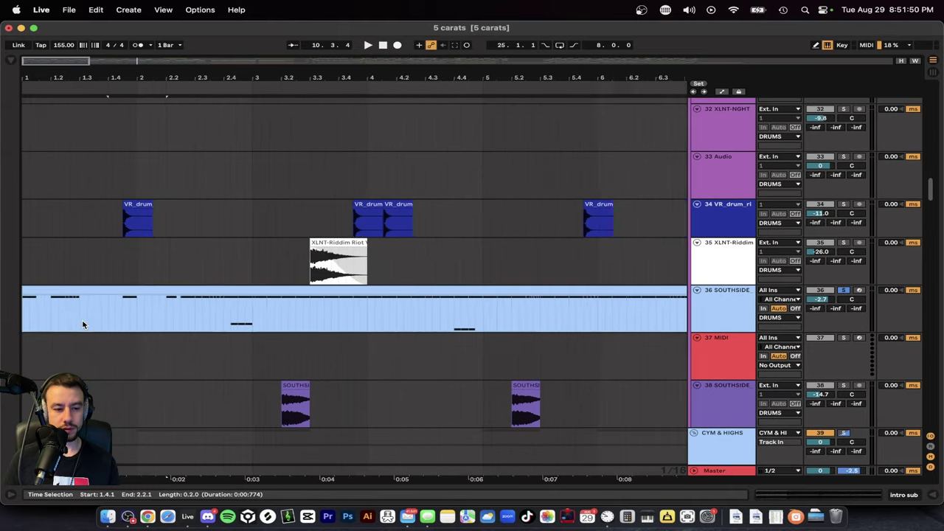
pyautogui.press('space')
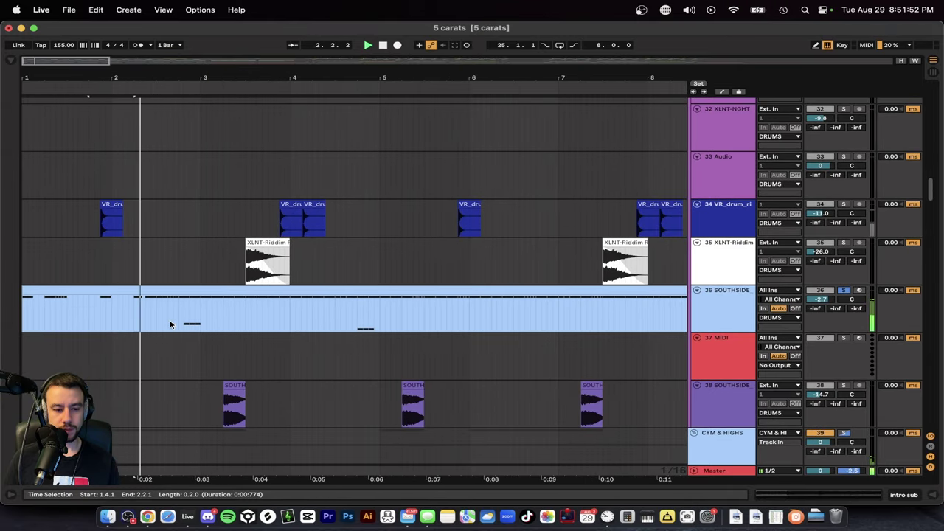
# Step: Add the 34 VR_drum track to the solo and play it from the start together with the 36 SOUTHSIDE track
pyautogui.scroll(3, 288, 326)
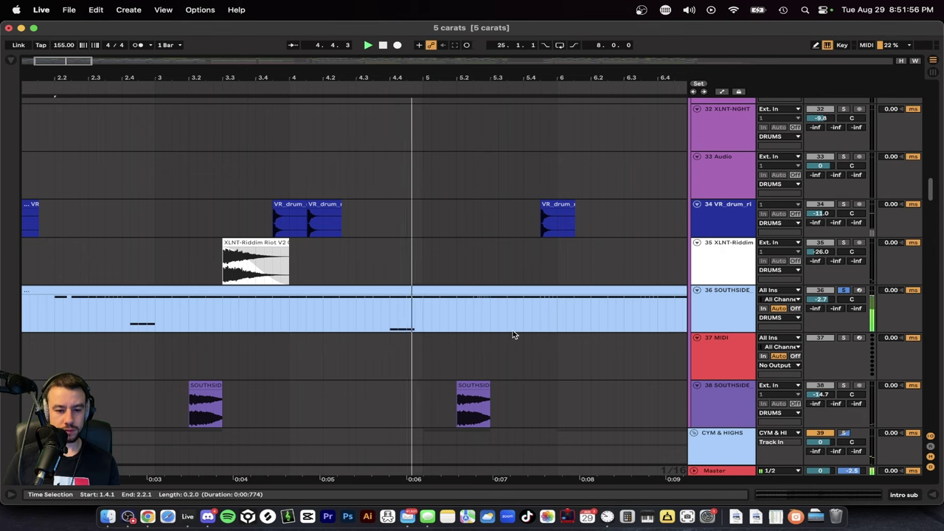
pyautogui.scroll(-5, 514, 336)
pyautogui.scroll(-1, 251, 305)
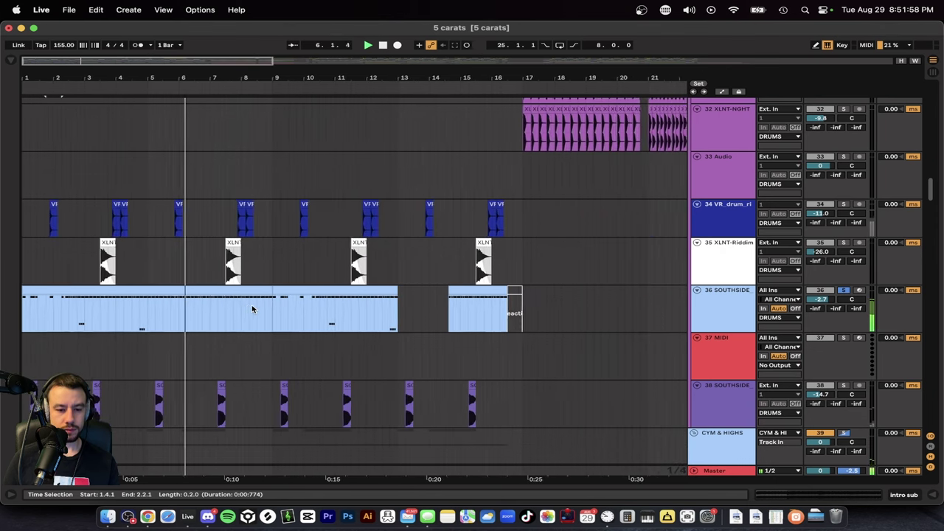
pyautogui.scroll(-1, 252, 305)
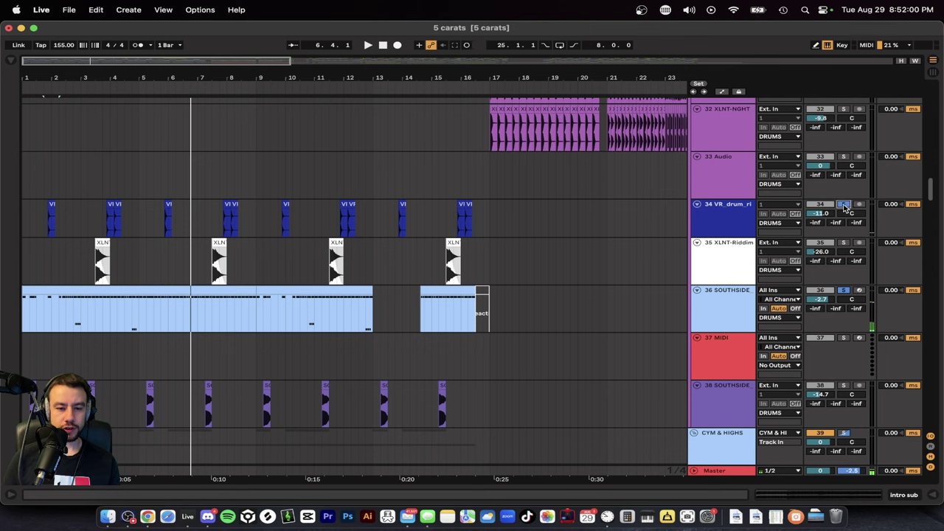
pyautogui.scroll(3, 98, 244)
pyautogui.press('space')
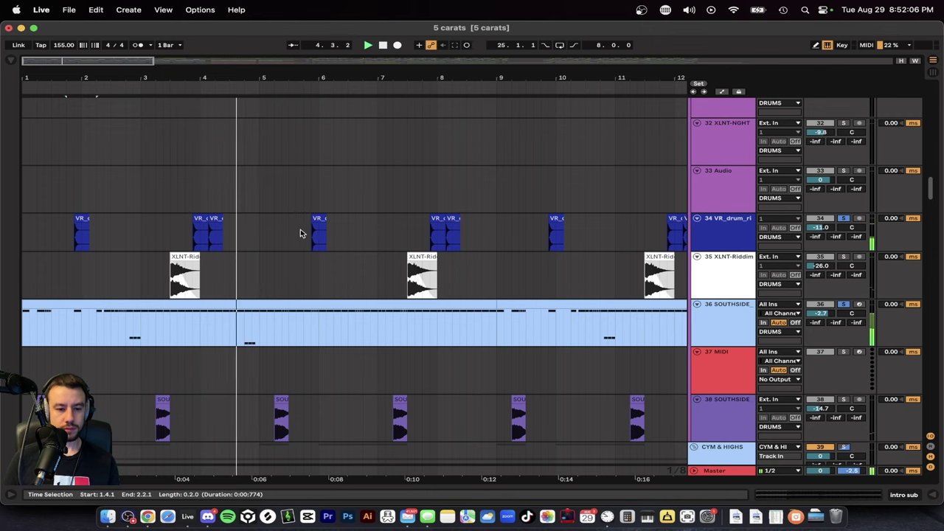
# Step: Add the 35 XLNT-Riddim crash track to the solo and restart playback to hear it with the other drums
pyautogui.scroll(2, 301, 229)
pyautogui.scroll(-1, 319, 263)
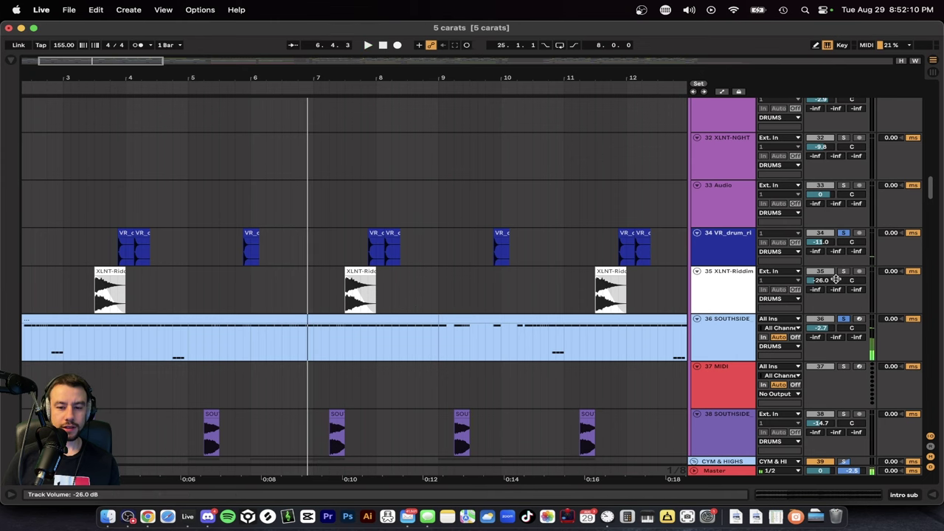
pyautogui.scroll(2, 339, 284)
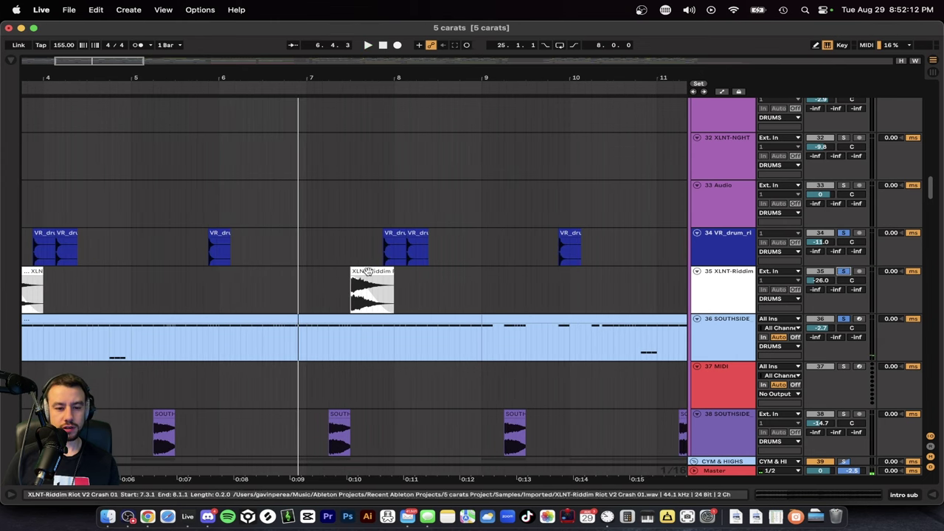
pyautogui.press('space')
pyautogui.moveTo(120, 316); pyautogui.dragTo(149, 311)
pyautogui.hscroll(-3, 148, 312)
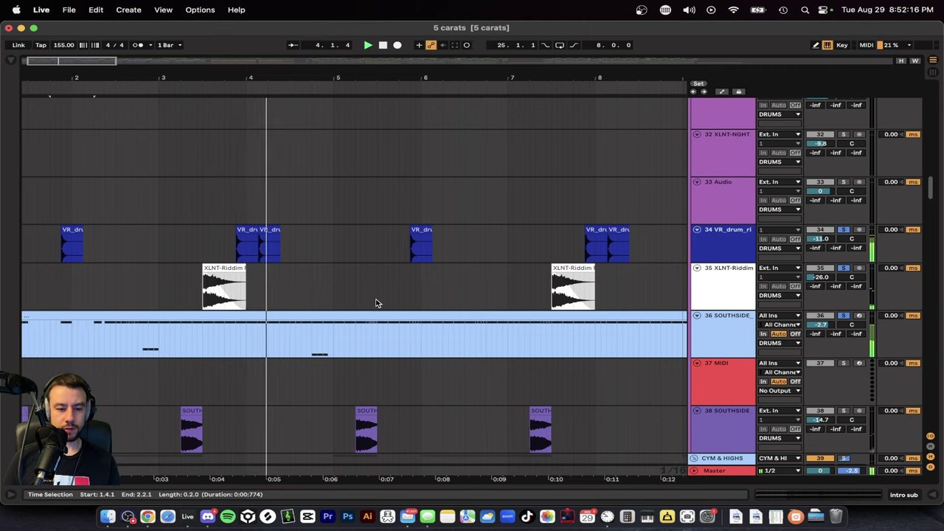
# Step: Add the 38 SOUTHSIDE audio track to the solo and play the intro percussion from the start
pyautogui.scroll(-3, 376, 302)
pyautogui.press('space')
pyautogui.scroll(-3, 162, 363)
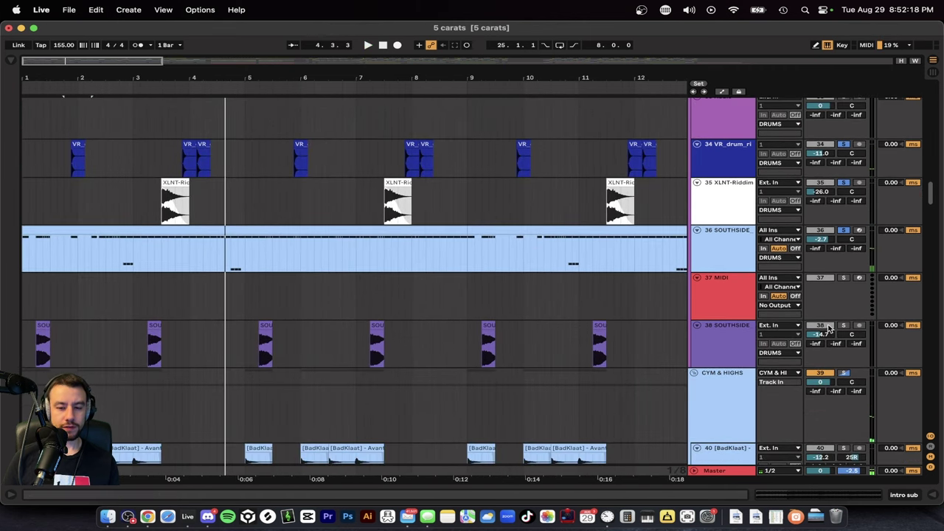
pyautogui.scroll(2, 162, 328)
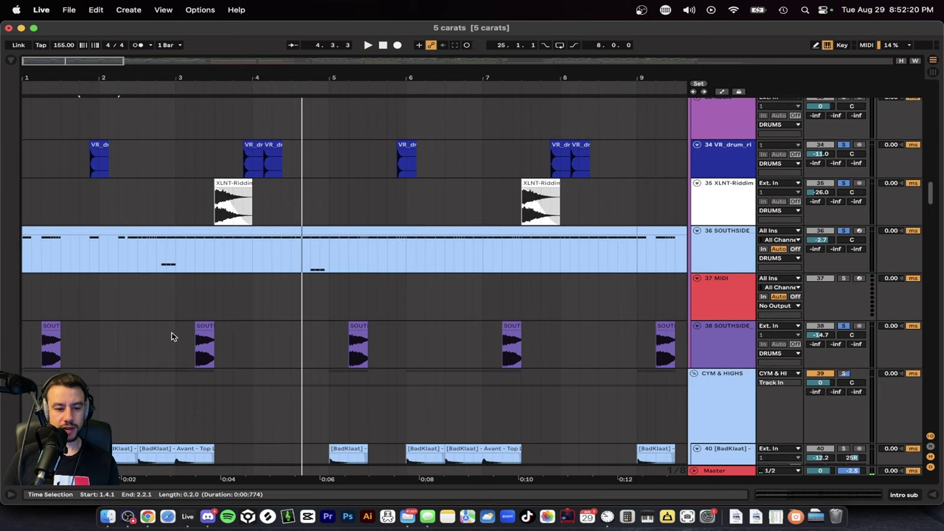
pyautogui.scroll(2, 171, 338)
pyautogui.press('space')
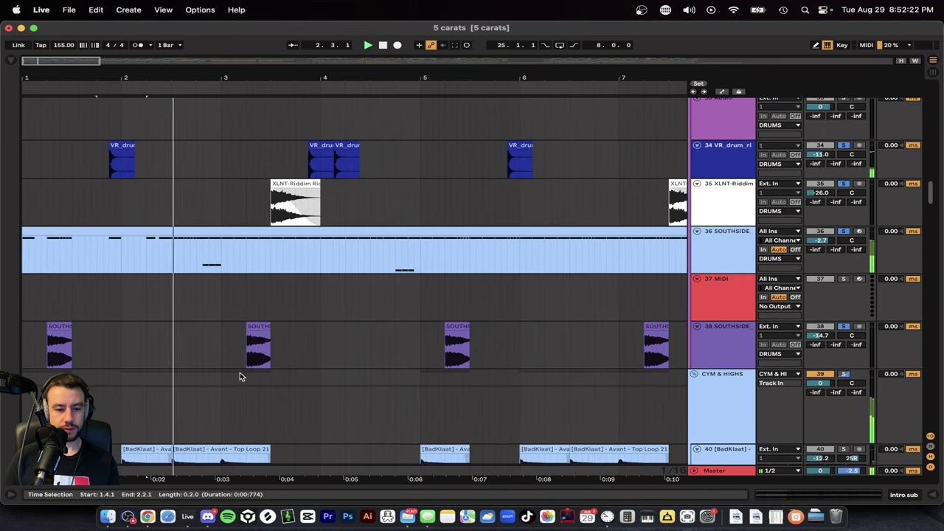
pyautogui.scroll(-3, 317, 361)
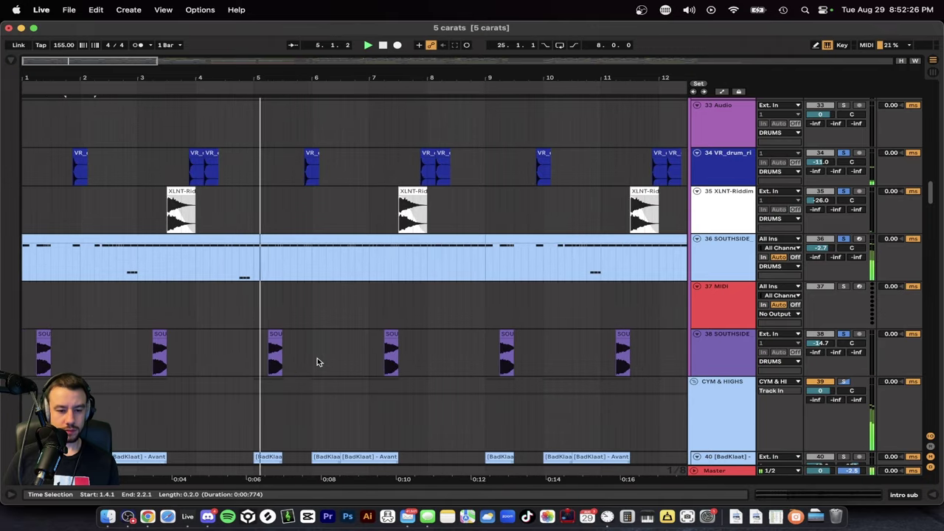
pyautogui.hscroll(3, 331, 348)
pyautogui.scroll(3, 331, 347)
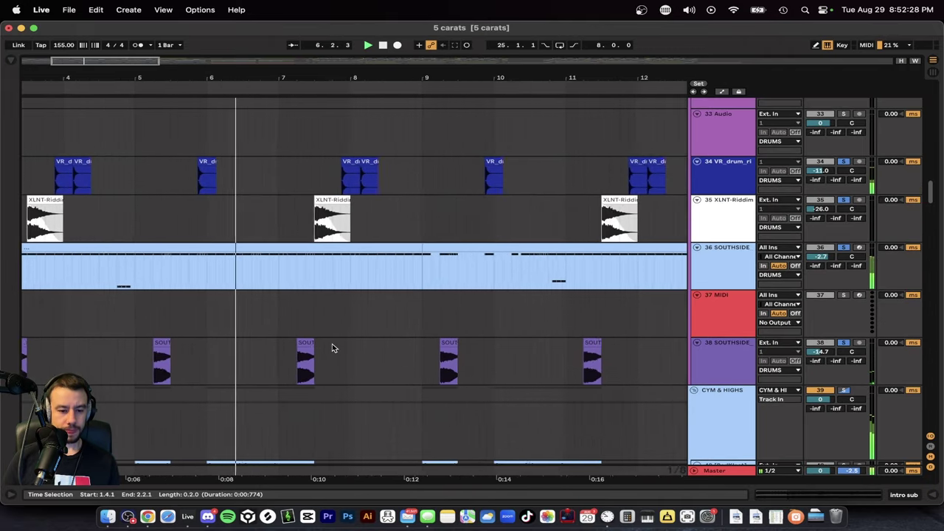
# Step: Add the 40 [BadKlaat] top loop track in the CYM & HIGHS group to the solo and play it from the start
pyautogui.scroll(-1, 332, 348)
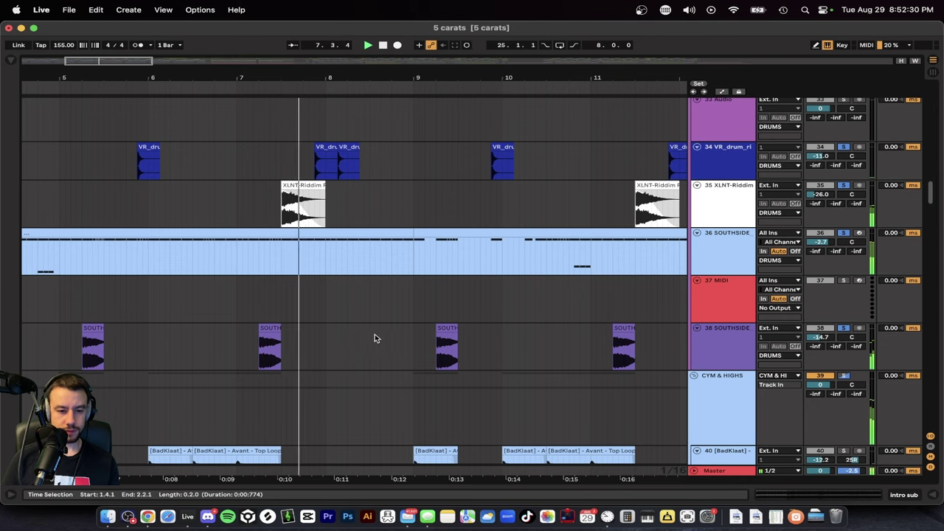
pyautogui.scroll(-3, 402, 302)
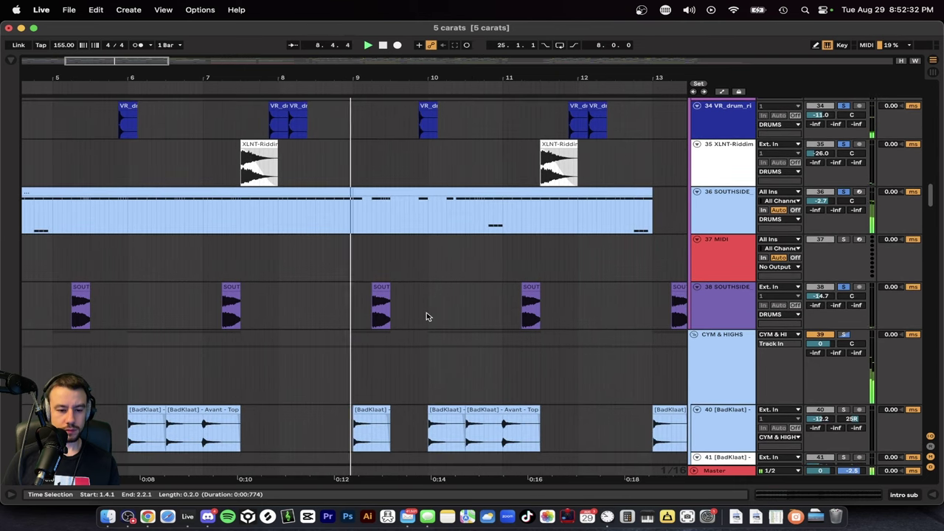
pyautogui.scroll(-3, 489, 362)
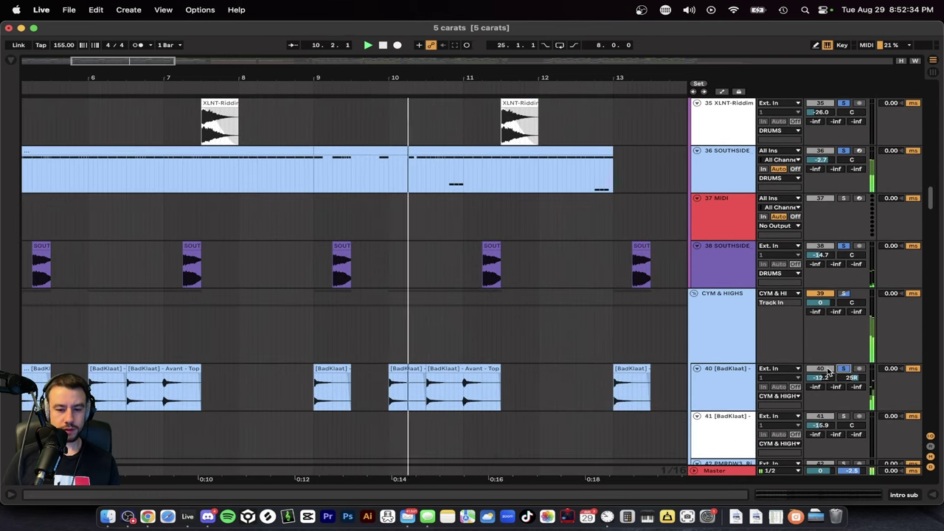
pyautogui.click(418, 376)
pyautogui.hscroll(-8, 339, 362)
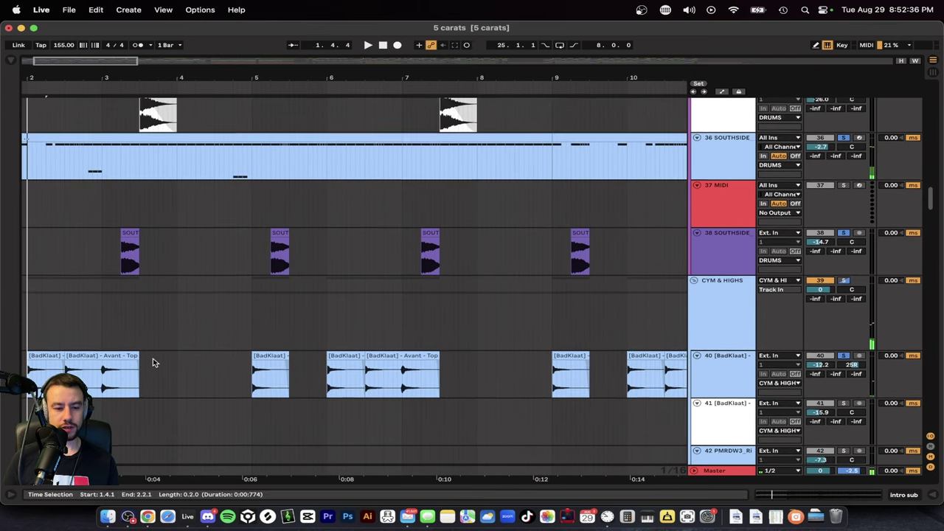
pyautogui.scroll(-2, 183, 338)
pyautogui.scroll(3, 115, 347)
pyautogui.hscroll(-1, 116, 347)
pyautogui.press('space')
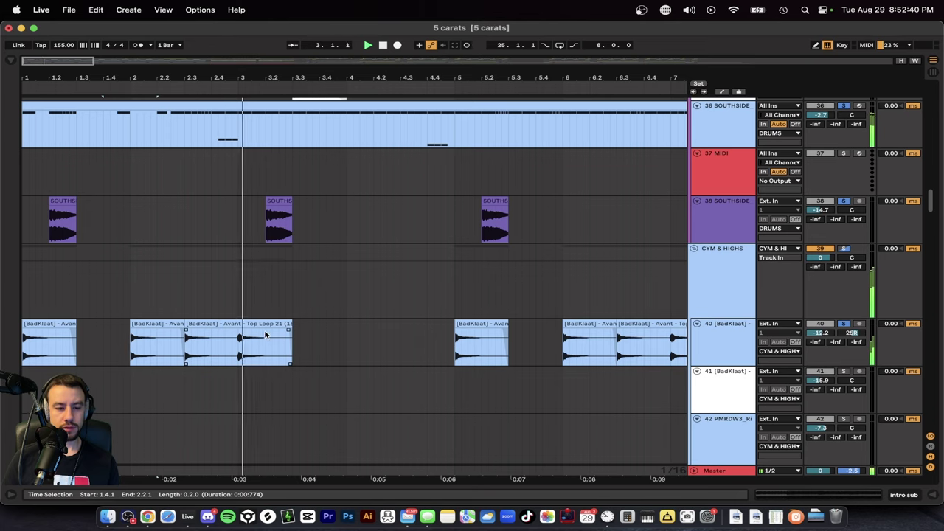
# Step: Follow the Avant Top Loop clips on the 40 track against the intro percussion up to bar 8, and stop playback
pyautogui.scroll(-2, 369, 309)
pyautogui.hscroll(4, 382, 298)
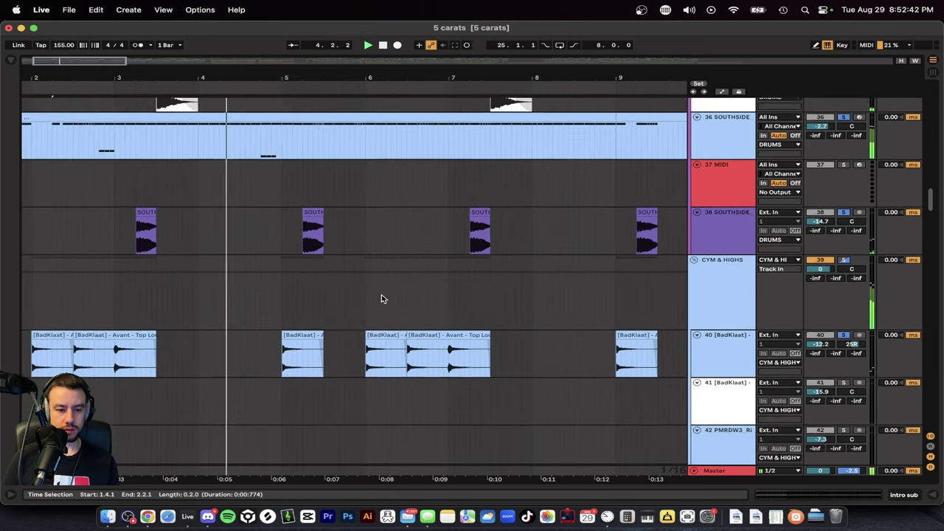
pyautogui.scroll(-1, 382, 299)
pyautogui.hscroll(2, 382, 299)
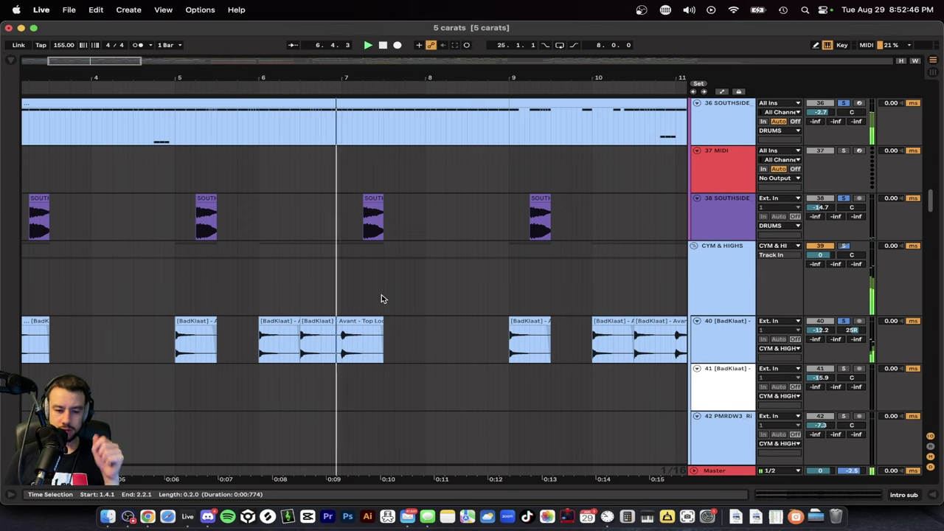
pyautogui.scroll(-1, 381, 298)
pyautogui.scroll(-1, 381, 298)
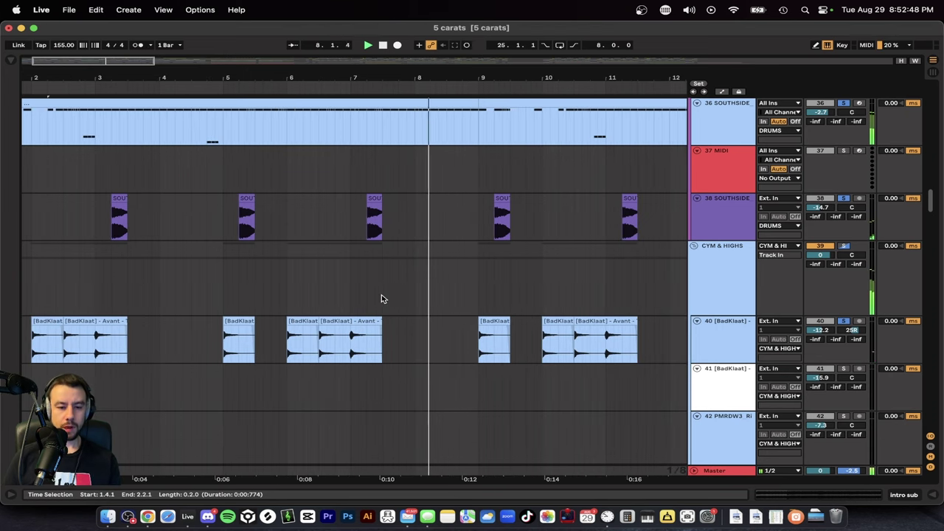
pyautogui.press('space')
# Step: Solo only the main vox (future) track in the VOX & SAMPLES group and locate its first vocal clip at bar 1
pyautogui.scroll(1, 382, 298)
pyautogui.scroll(-8, 381, 298)
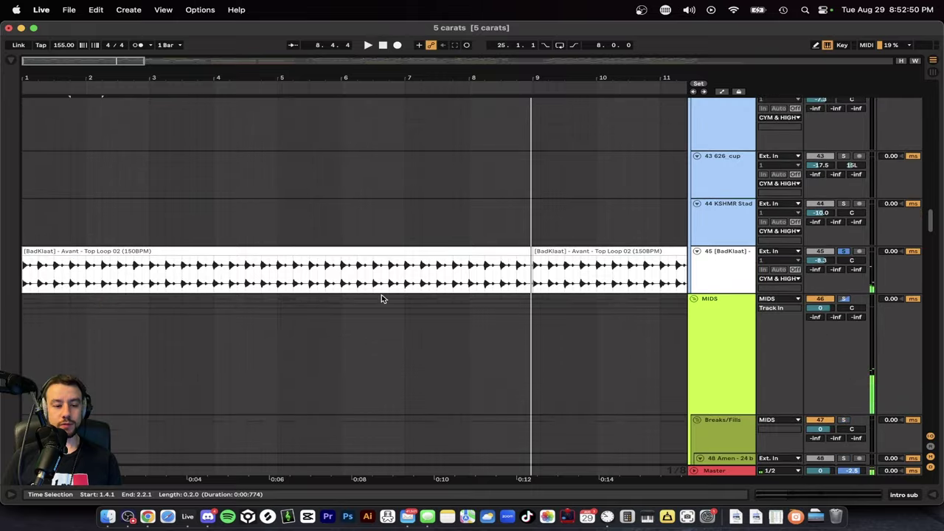
pyautogui.scroll(-3, 381, 295)
pyautogui.scroll(15, 381, 295)
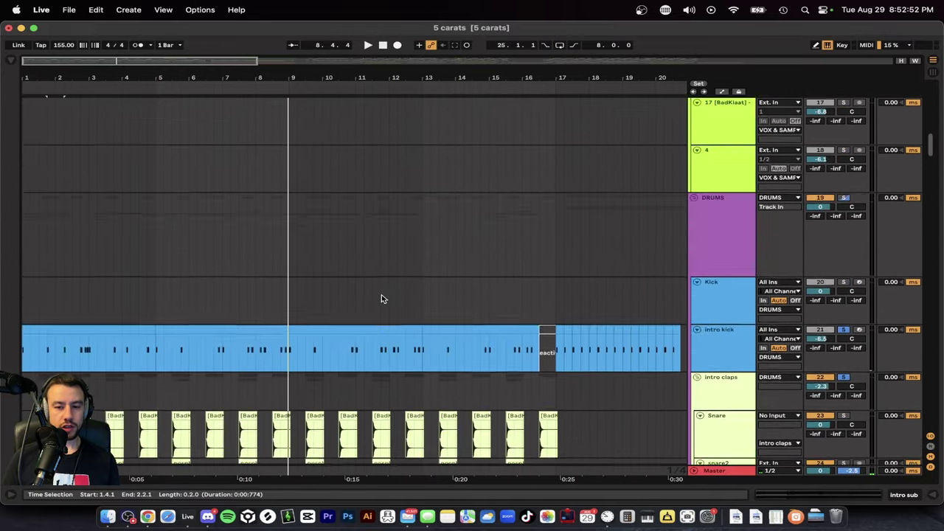
pyautogui.scroll(-2, 381, 296)
pyautogui.scroll(-2, 381, 294)
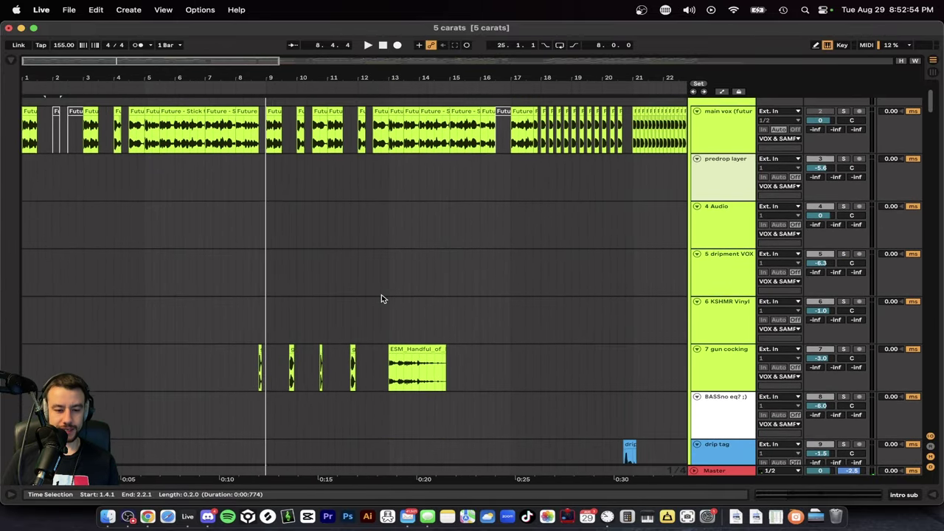
pyautogui.scroll(2, 382, 294)
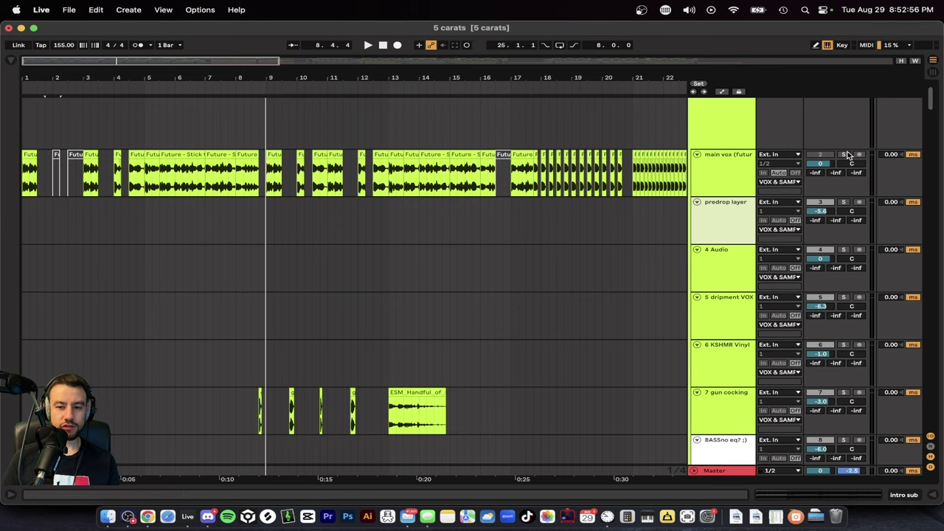
pyautogui.scroll(10, 98, 169)
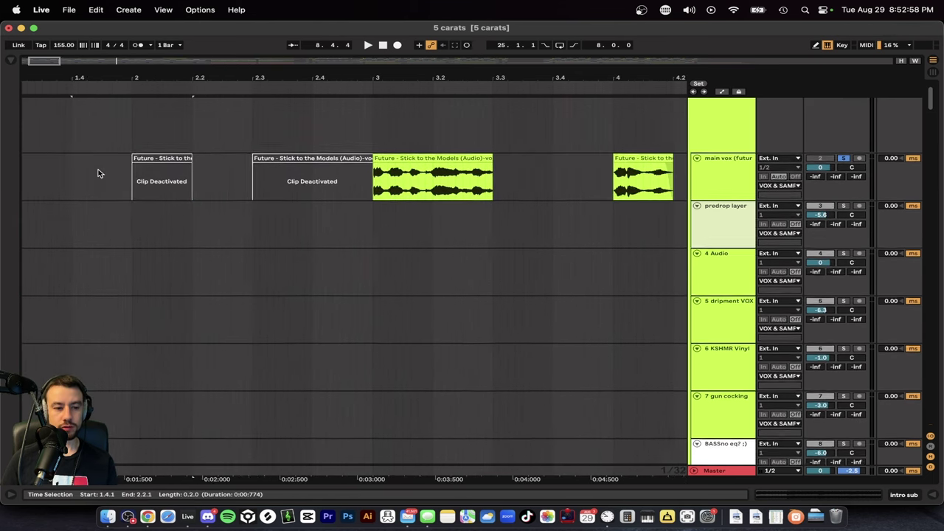
pyautogui.scroll(5, 98, 169)
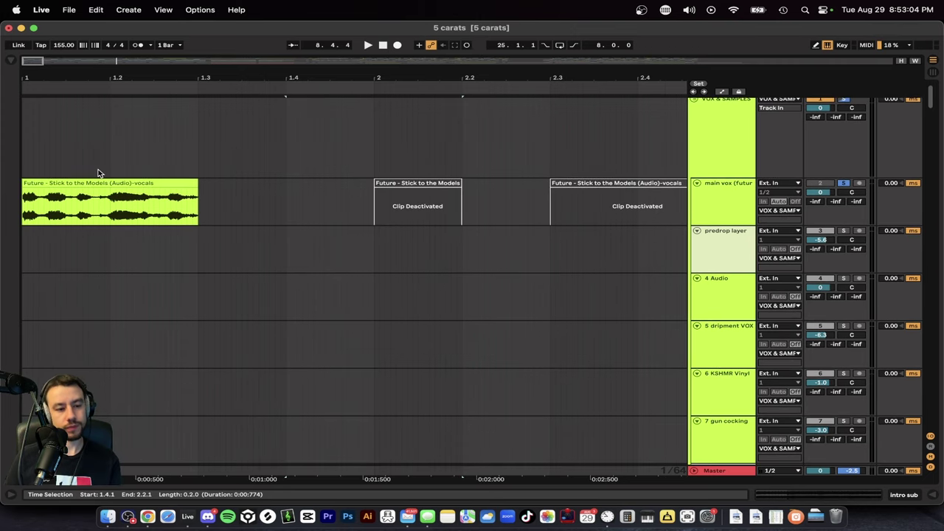
# Step: Open the first Future vocal clip, review its warp, formant and pitch settings, and close the clip view
pyautogui.doubleClick(100, 193)
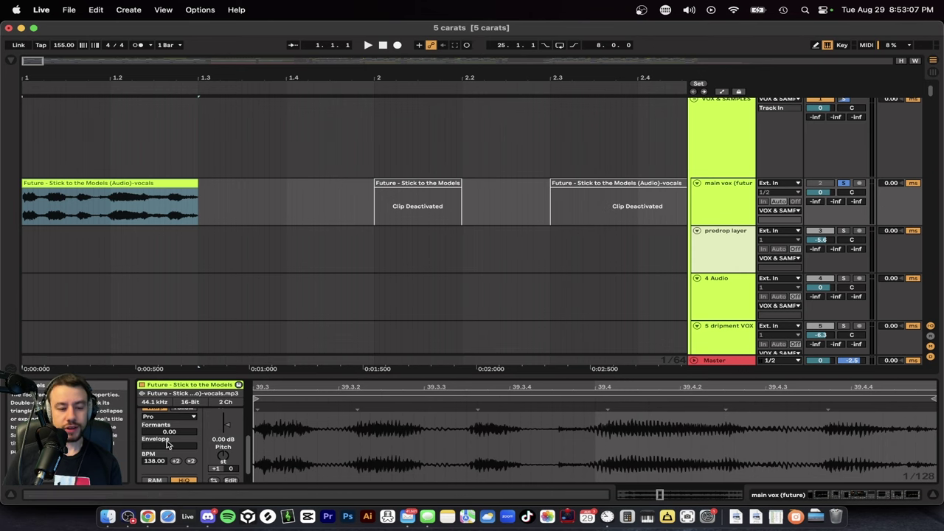
pyautogui.scroll(3, 180, 438)
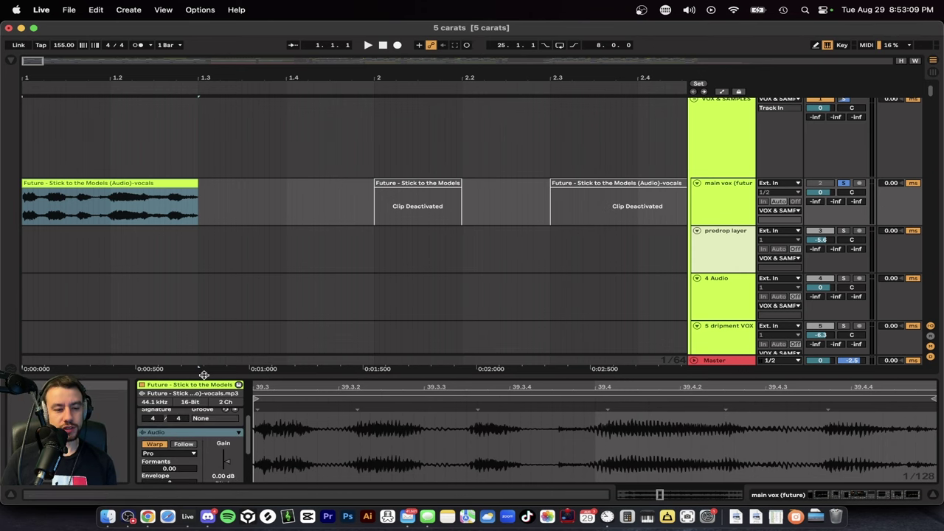
pyautogui.press('super+alt+l')
pyautogui.click(55, 184)
pyautogui.scroll(-5, 185, 246)
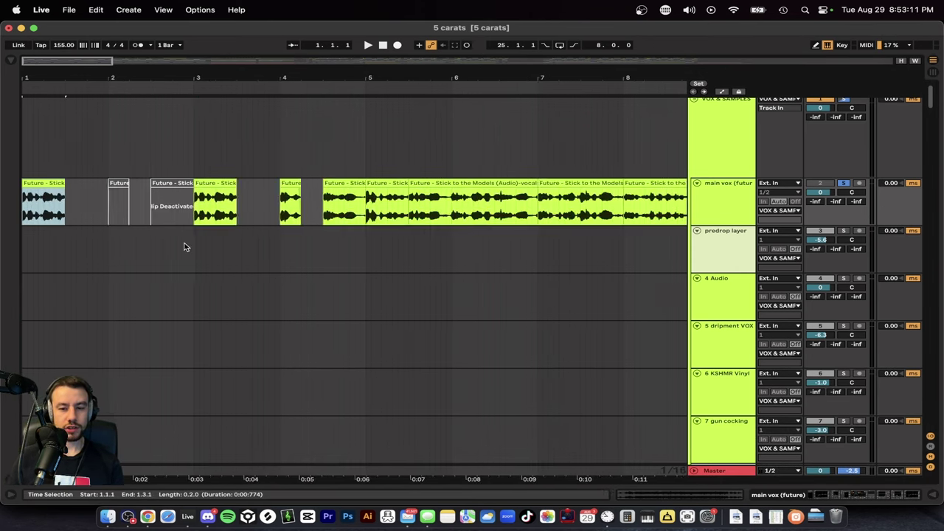
pyautogui.scroll(-1, 184, 247)
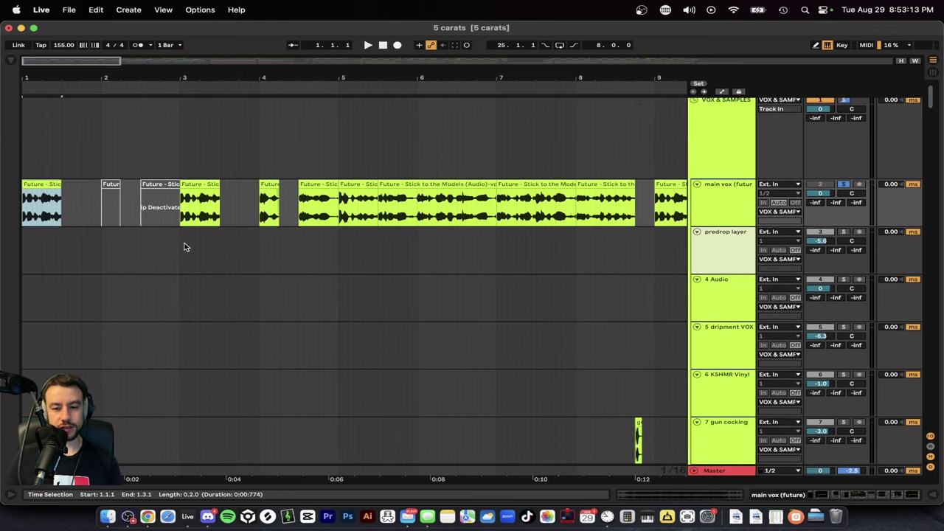
# Step: Show the main vox track's device chain, look through its effects, and check the LittleAlterBoy pitch and formant settings
pyautogui.doubleClick(696, 204)
pyautogui.press('space')
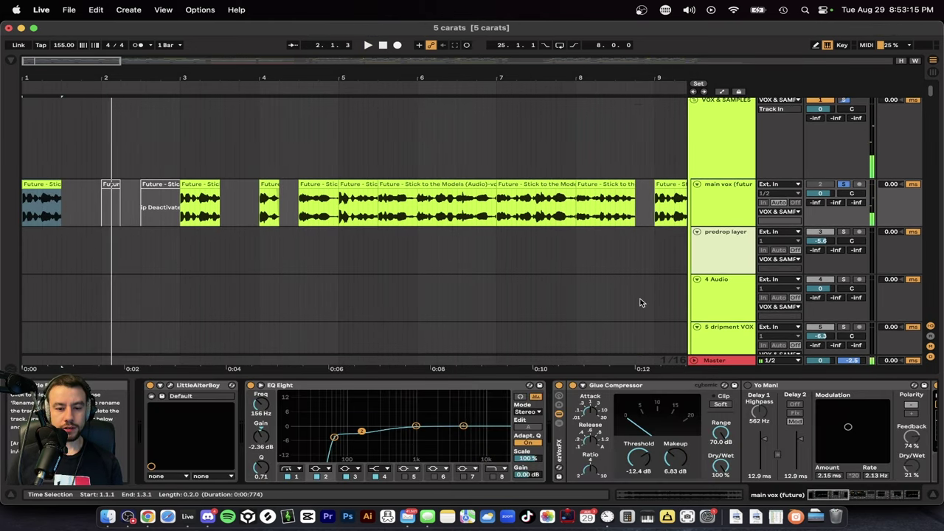
pyautogui.hscroll(8, 811, 445)
pyautogui.hscroll(5, 810, 446)
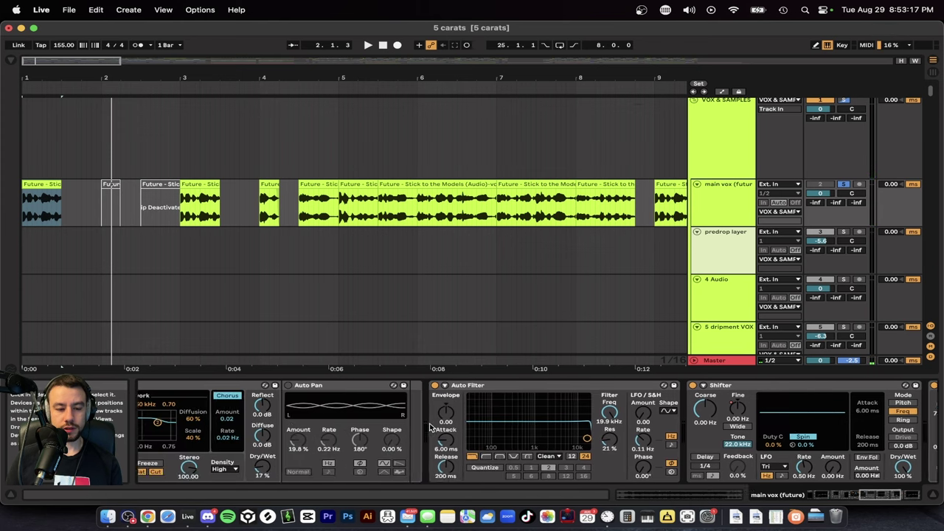
pyautogui.press('super+alt+p')
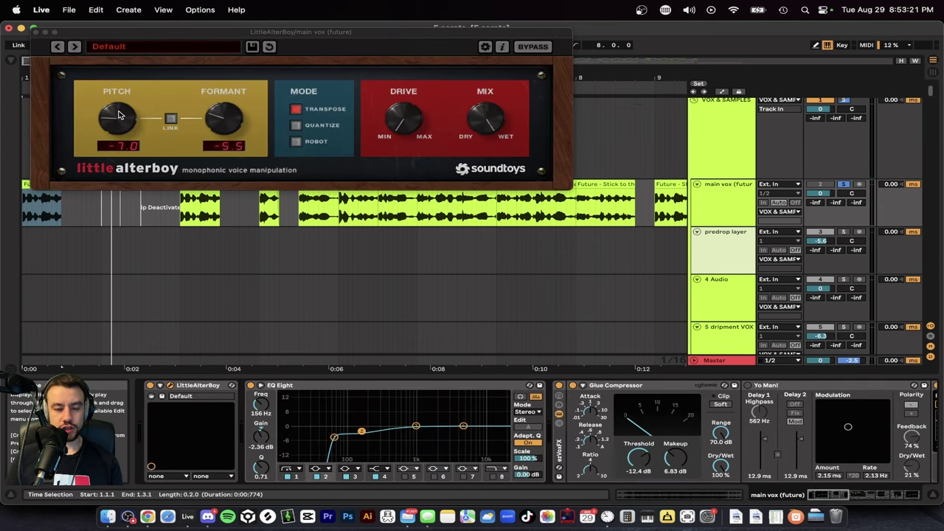
pyautogui.click(36, 32)
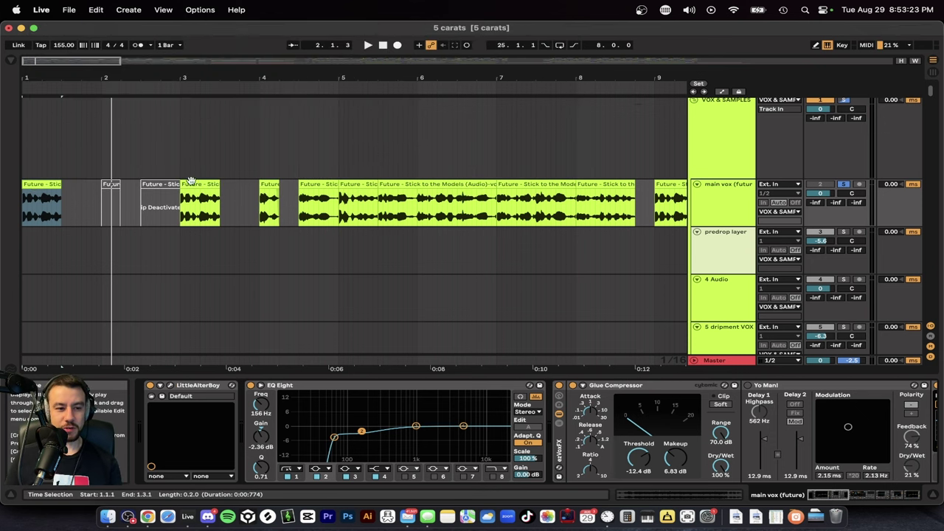
# Step: Play the main vox from the start, turn off its solo to hear the full mix, and hide the device view
pyautogui.press('space')
pyautogui.press('-')
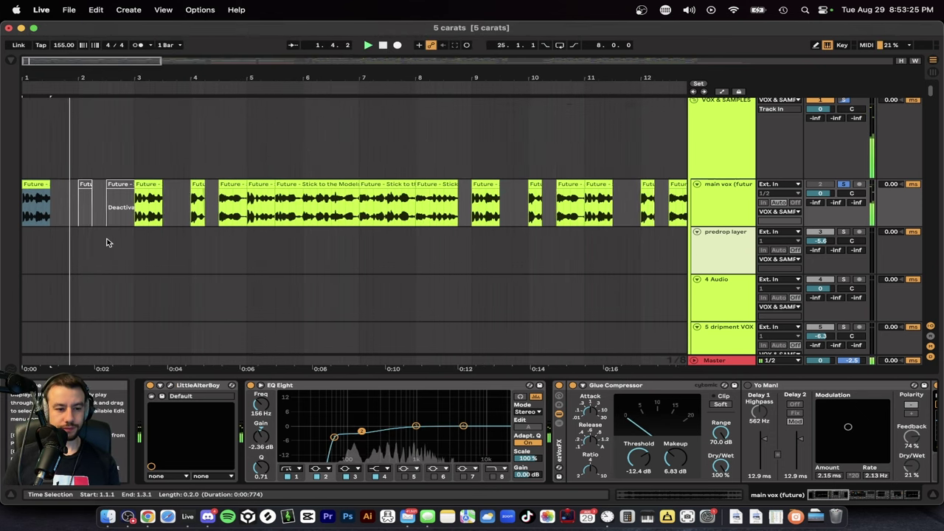
pyautogui.press('-')
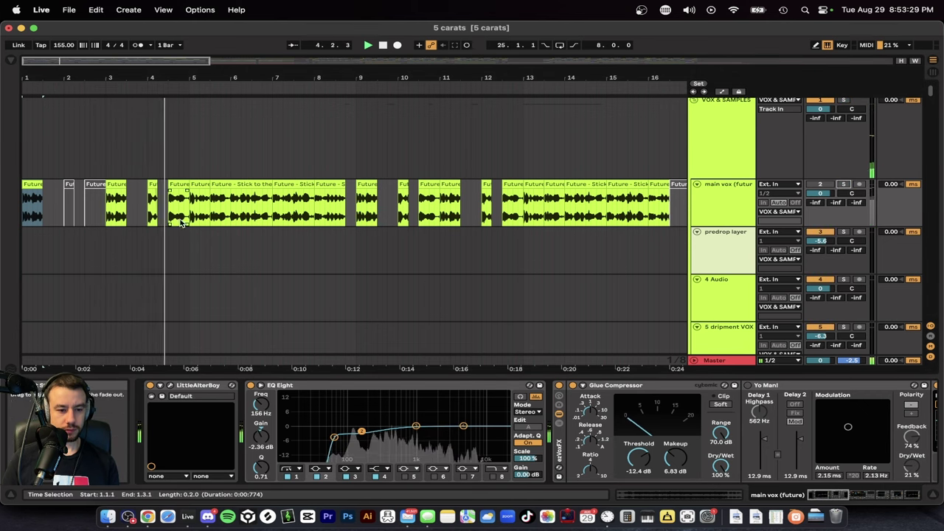
pyautogui.press('super+alt+l')
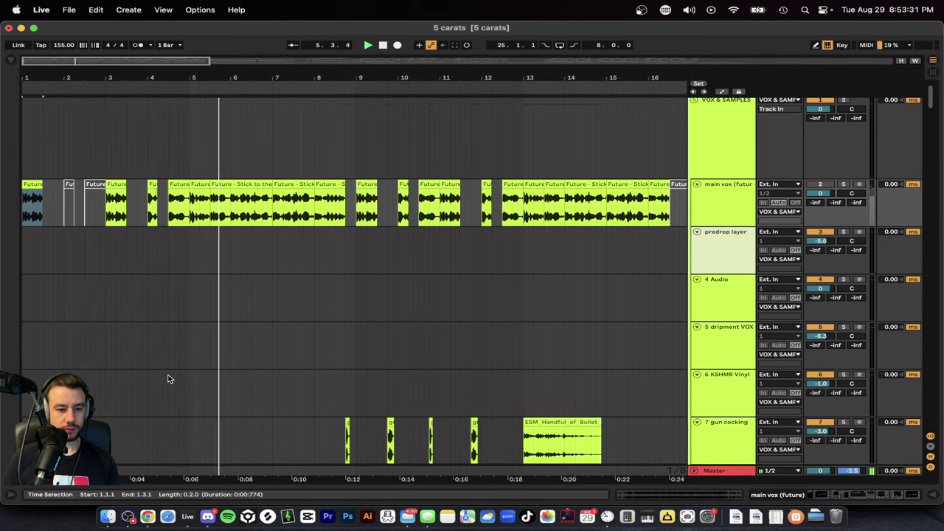
# Step: Solo the 50 [BadKlaat] bass loop track in the Breaks/Fills group while the intro plays
pyautogui.press('-')
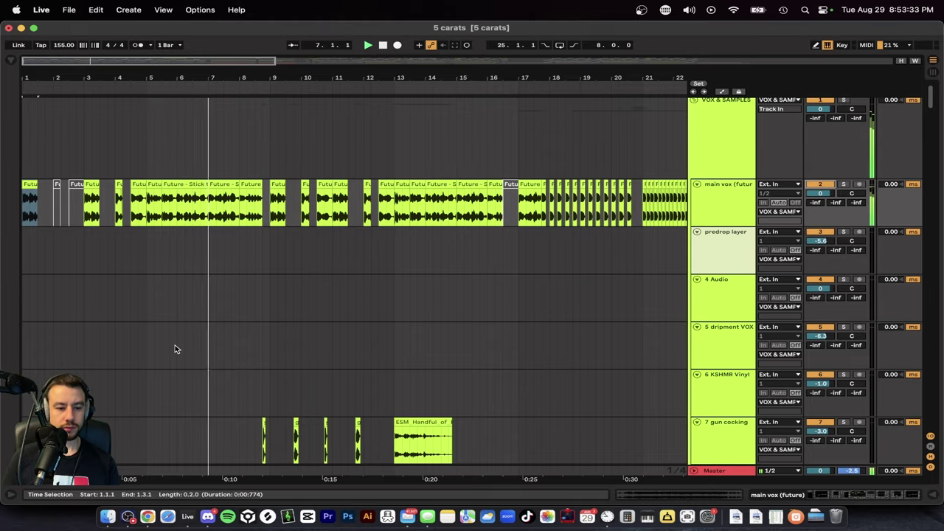
pyautogui.scroll(-20, 175, 347)
pyautogui.scroll(-20, 175, 349)
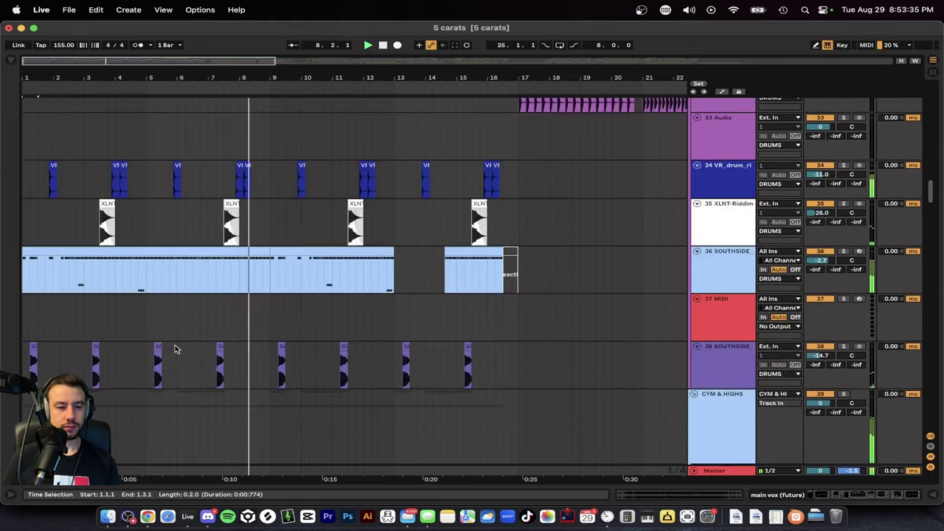
pyautogui.scroll(-4, 175, 346)
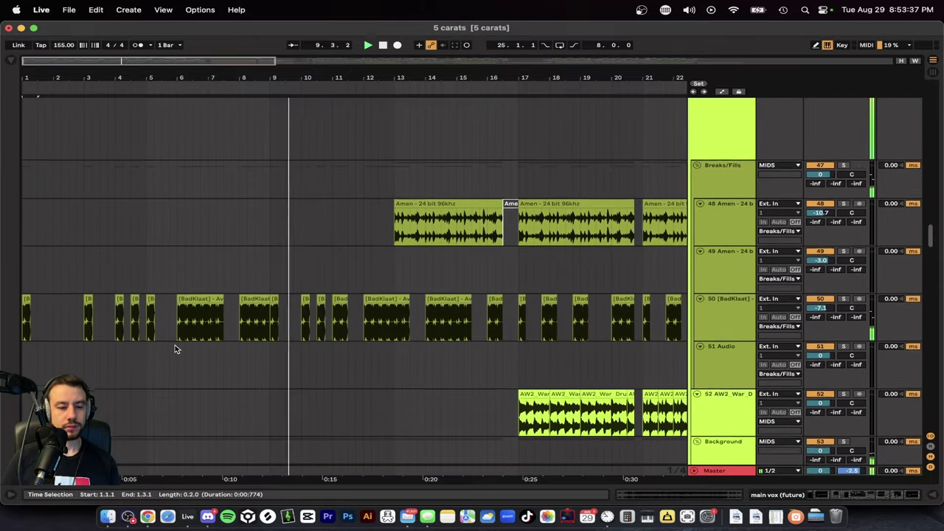
pyautogui.press('+')
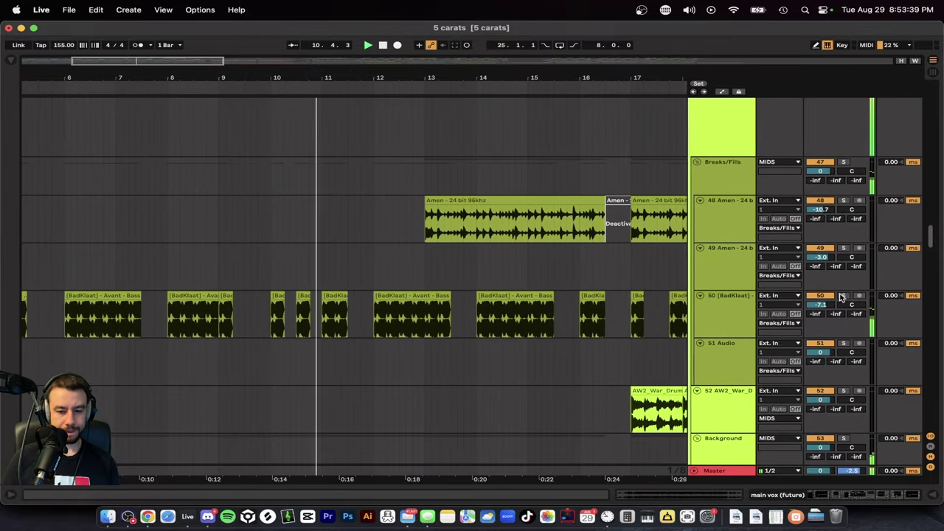
pyautogui.press('-')
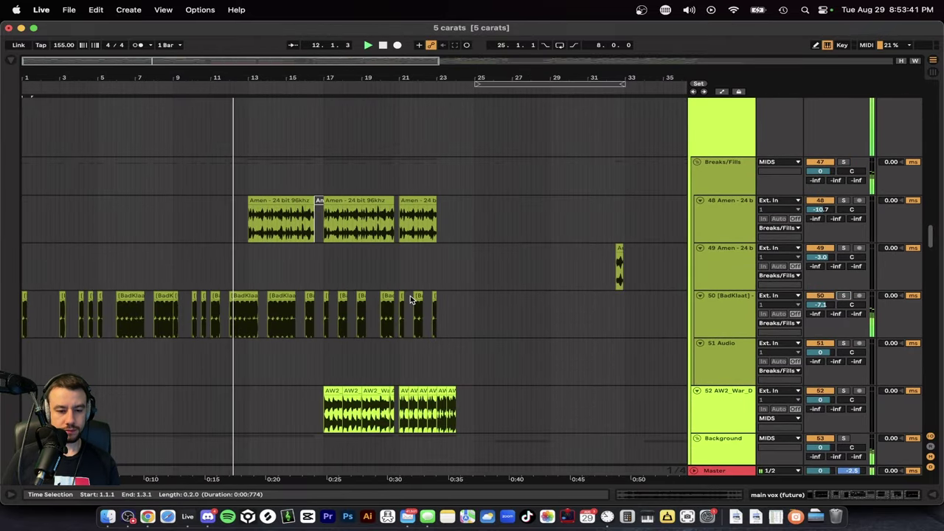
pyautogui.click(844, 295)
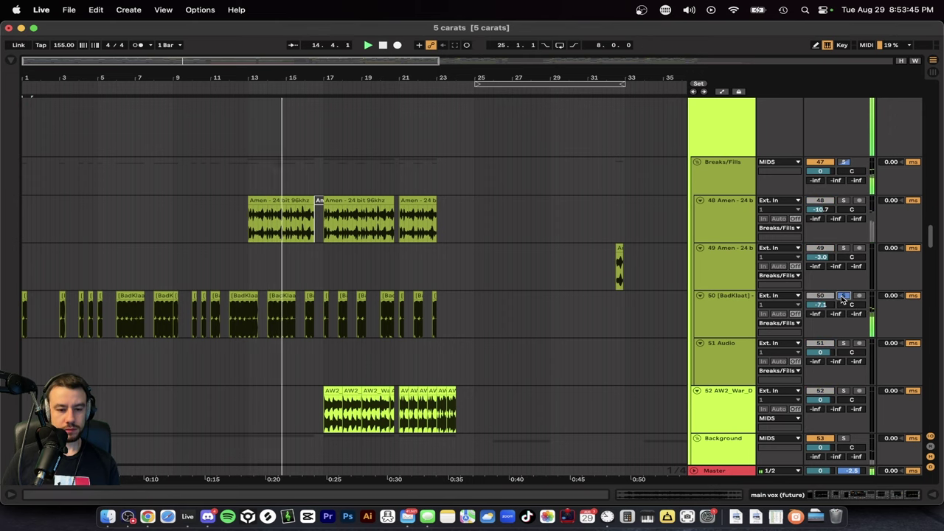
# Step: Stop playback and select the Avant - Bass Loop 11 clip at bar 6 on the 50 [BadKlaat] track
pyautogui.click(87, 306)
pyautogui.press('space')
pyautogui.press('+')
pyautogui.press('+')
pyautogui.press('+')
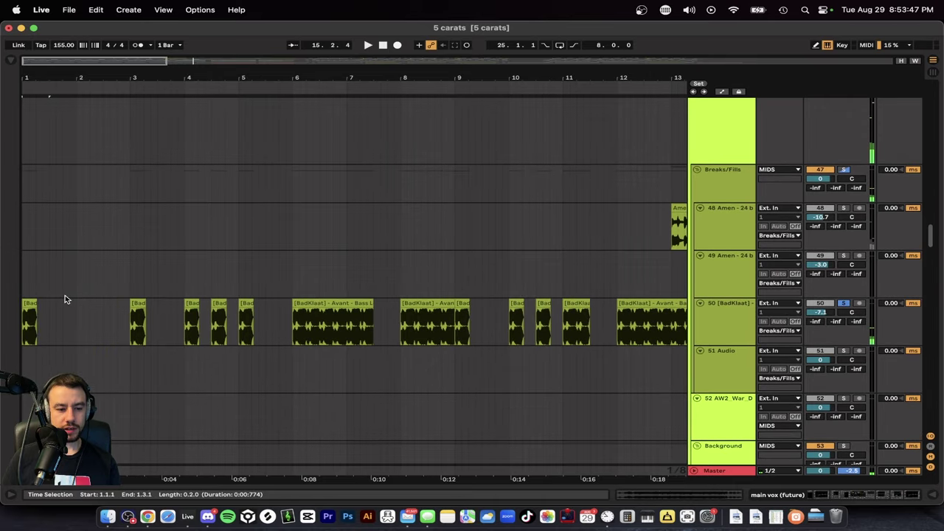
pyautogui.click(446, 284)
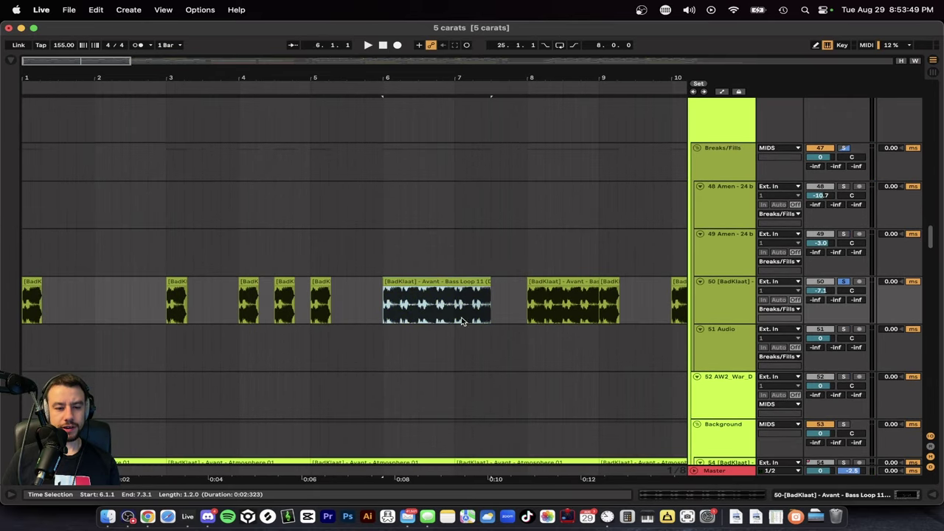
# Step: Turn off the solo on the 50 [BadKlaat] track in the Breaks/Fills group
pyautogui.press('-')
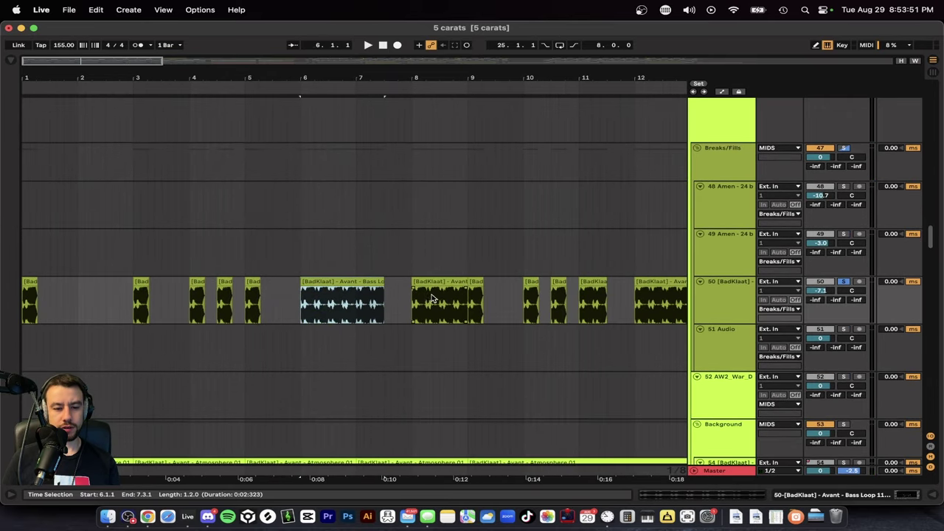
pyautogui.press('-')
pyautogui.click(838, 294)
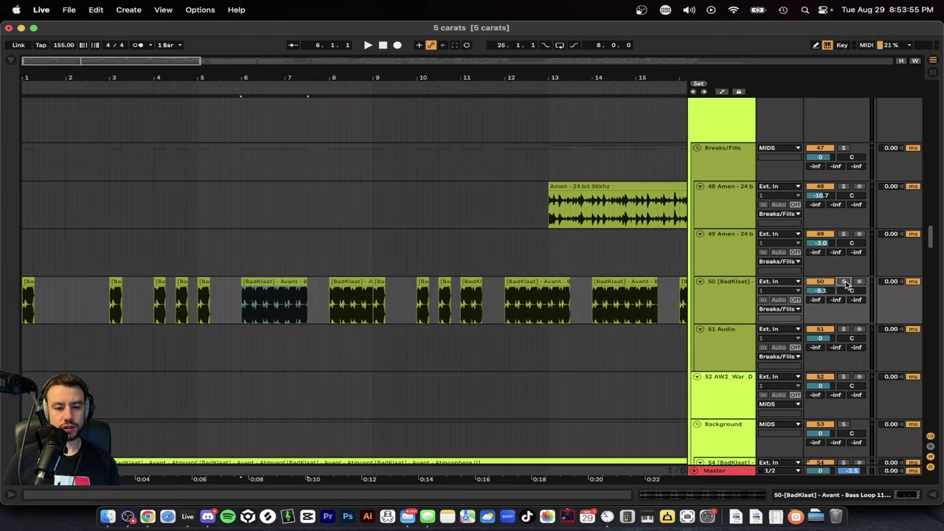
# Step: Play the full mix from bar 11 and follow the Amen and BadKlaat clips in the Breaks/Fills group
pyautogui.scroll(-3, 438, 283)
pyautogui.scroll(1, 464, 287)
pyautogui.scroll(-2, 464, 287)
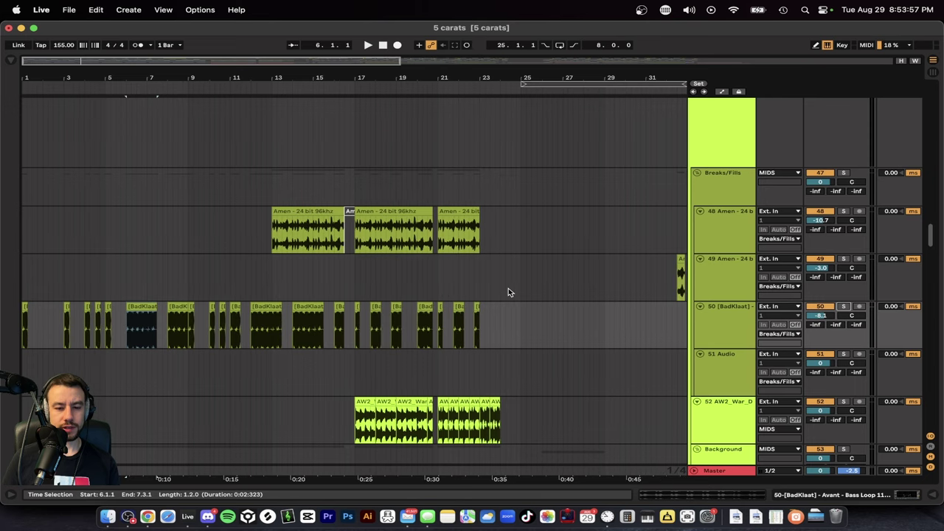
pyautogui.click(230, 267)
pyautogui.press('space')
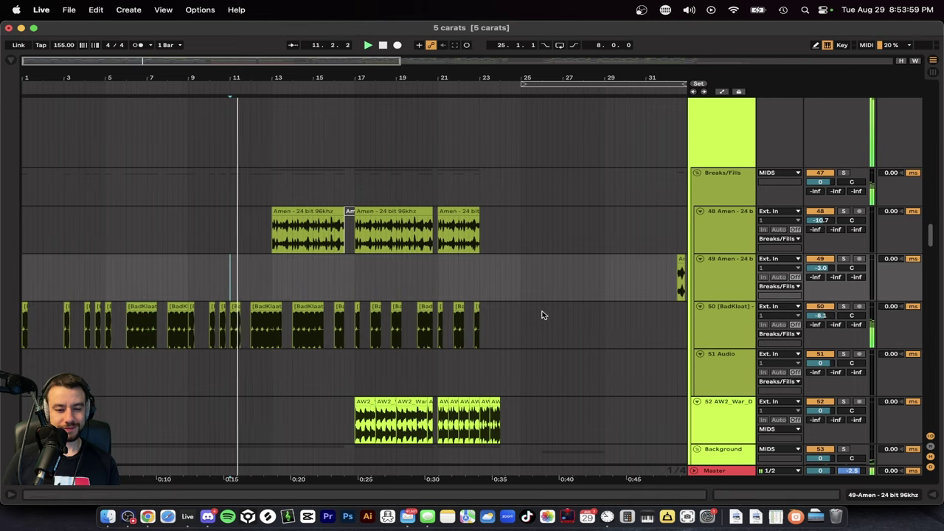
pyautogui.press('+')
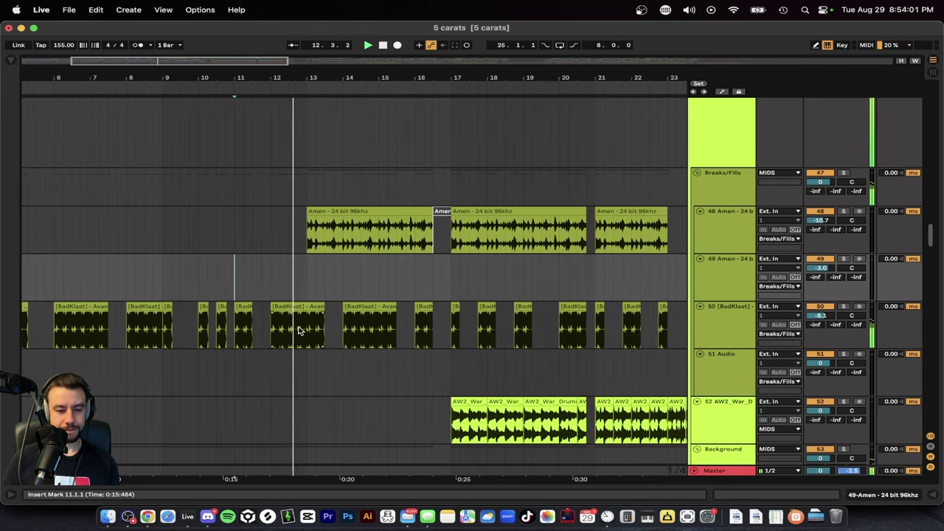
pyautogui.hscroll(2, 395, 331)
pyautogui.scroll(1, 395, 331)
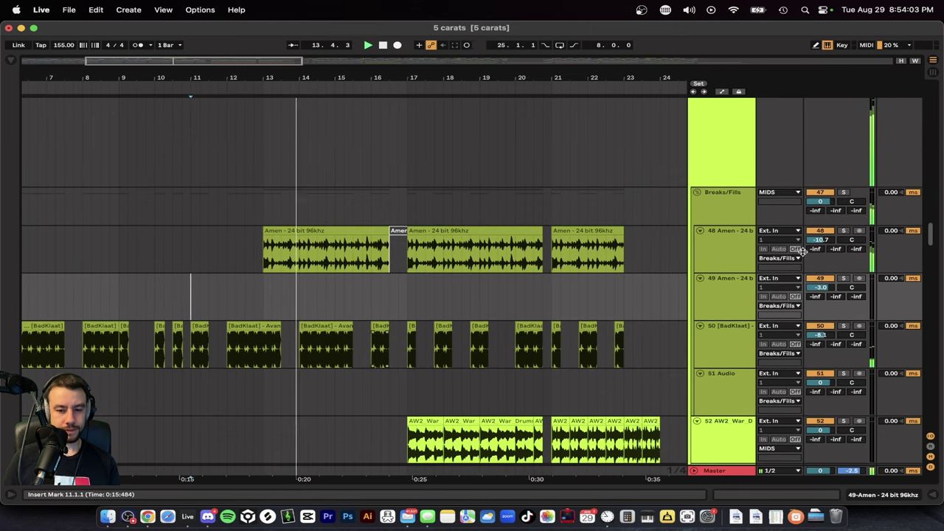
# Step: Solo the 48 Amen break track in the Breaks/Fills group while the intro plays
pyautogui.click(842, 231)
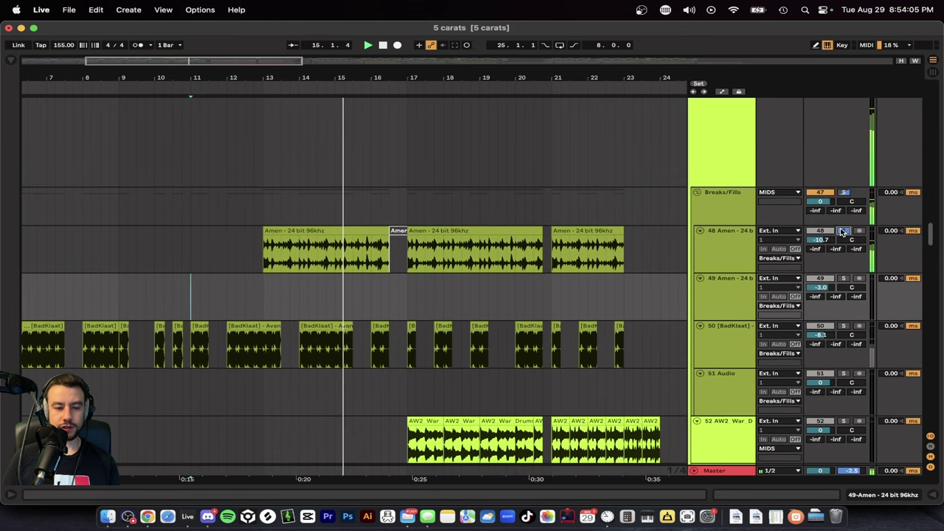
pyautogui.scroll(-3, 576, 263)
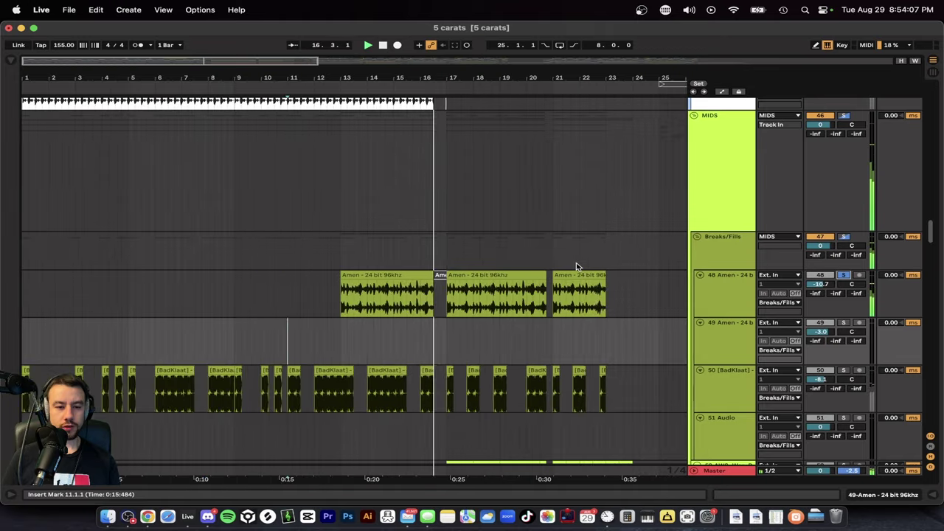
pyautogui.scroll(-3, 576, 264)
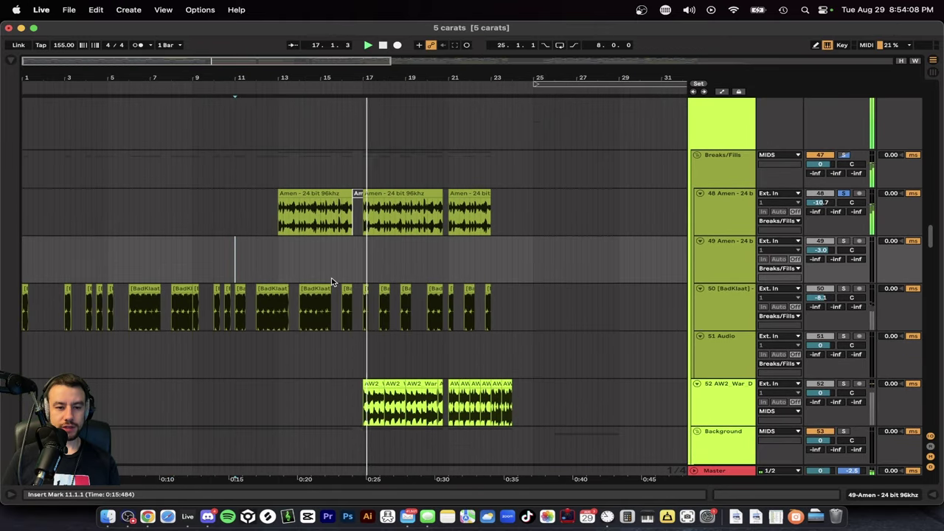
# Step: Turn off the solo on the 48 Amen track and restart playback from bar 13
pyautogui.click(407, 193)
pyautogui.click(278, 175)
pyautogui.press('space')
pyautogui.press('space')
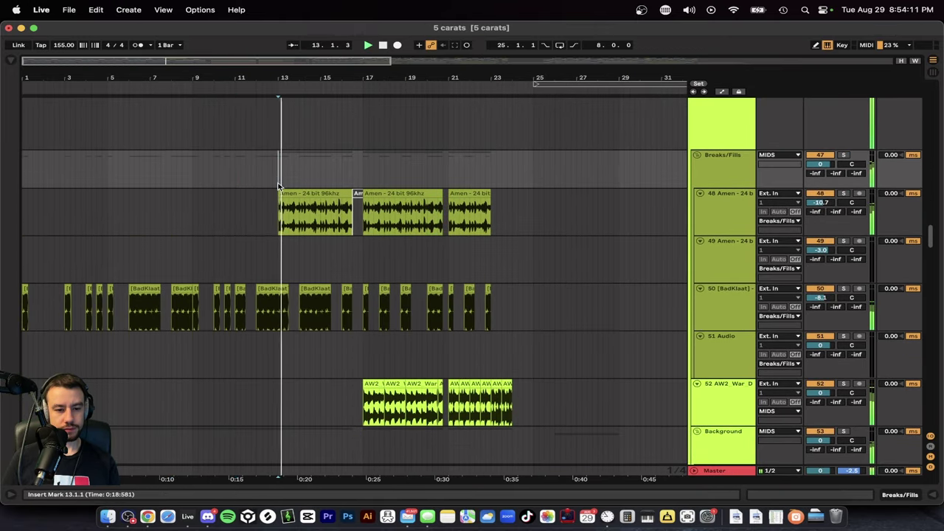
# Step: Look through the VOX & SAMPLES, FX/SWEEPS and LOWS tracks while the build-up plays towards the drop
pyautogui.scroll(2, 329, 241)
pyautogui.hscroll(-2, 329, 241)
pyautogui.scroll(3, 329, 241)
pyautogui.scroll(-3, 329, 240)
pyautogui.scroll(15, 328, 240)
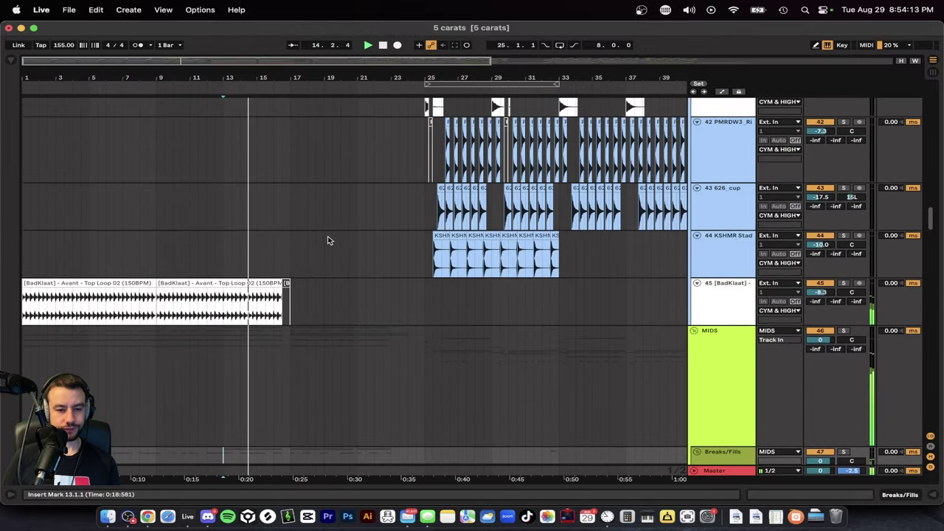
pyautogui.scroll(10, 328, 240)
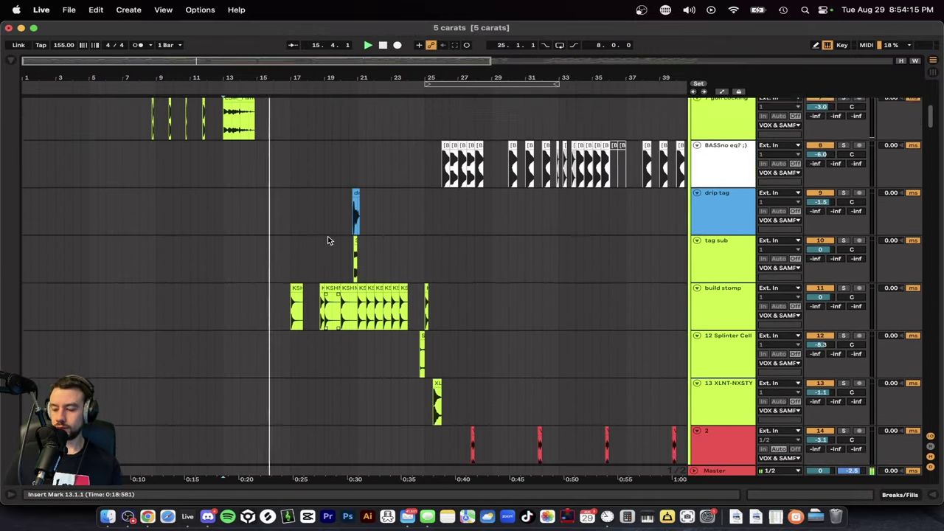
pyautogui.scroll(-2, 328, 240)
pyautogui.scroll(3, 328, 240)
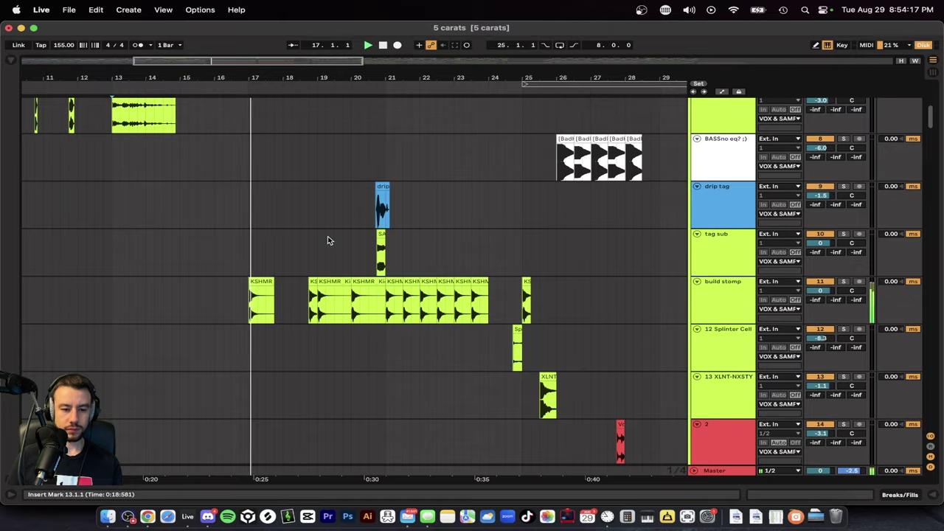
pyautogui.scroll(-20, 328, 240)
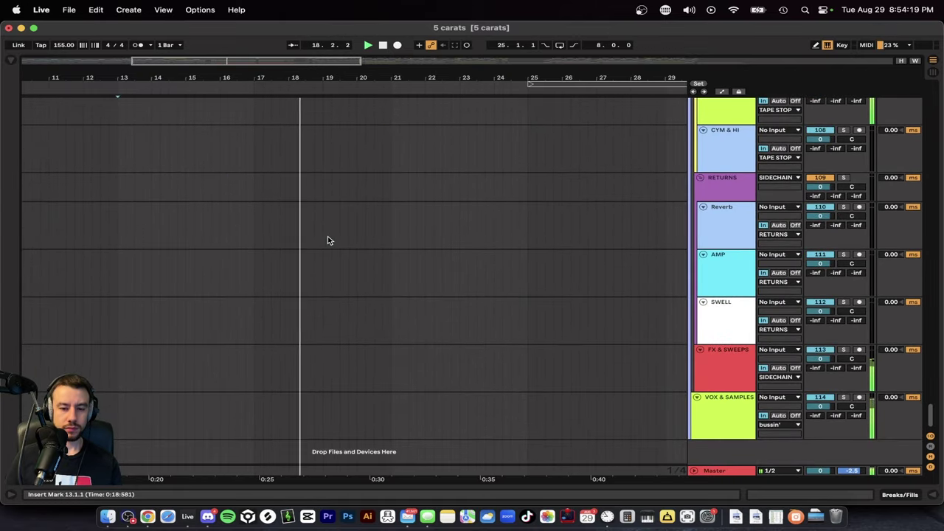
pyautogui.scroll(8, 476, 256)
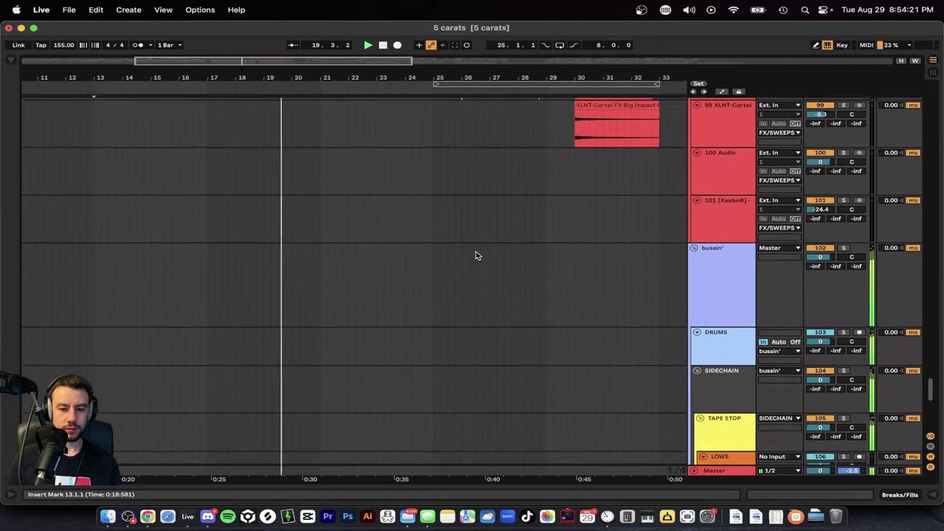
pyautogui.scroll(5, 475, 256)
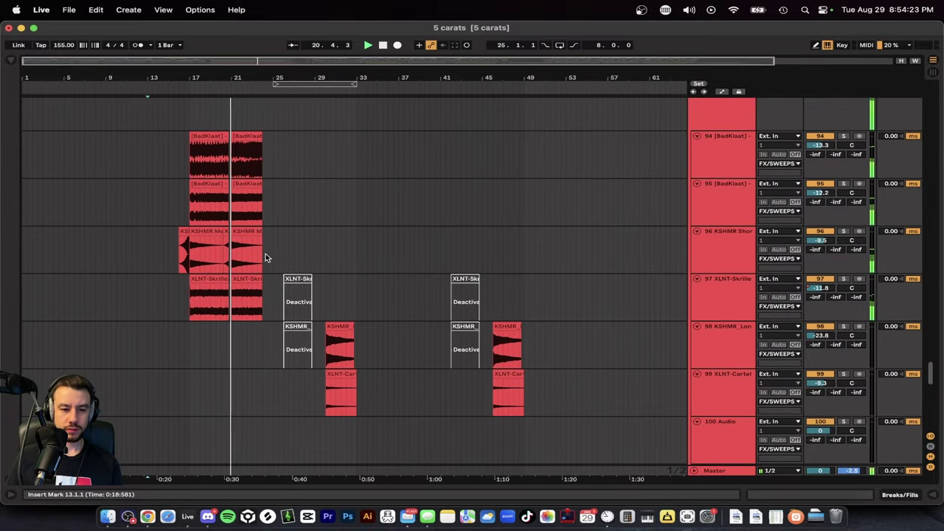
pyautogui.scroll(15, 266, 257)
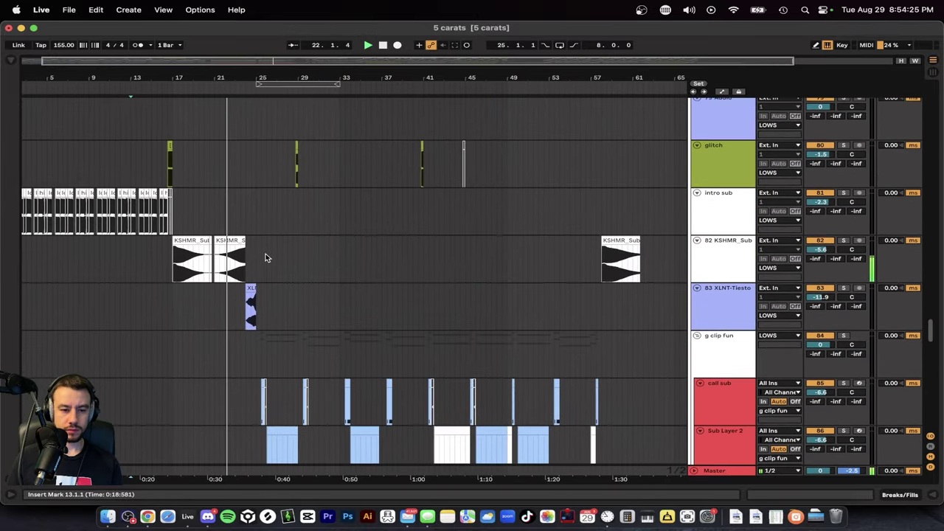
pyautogui.scroll(-8, 266, 257)
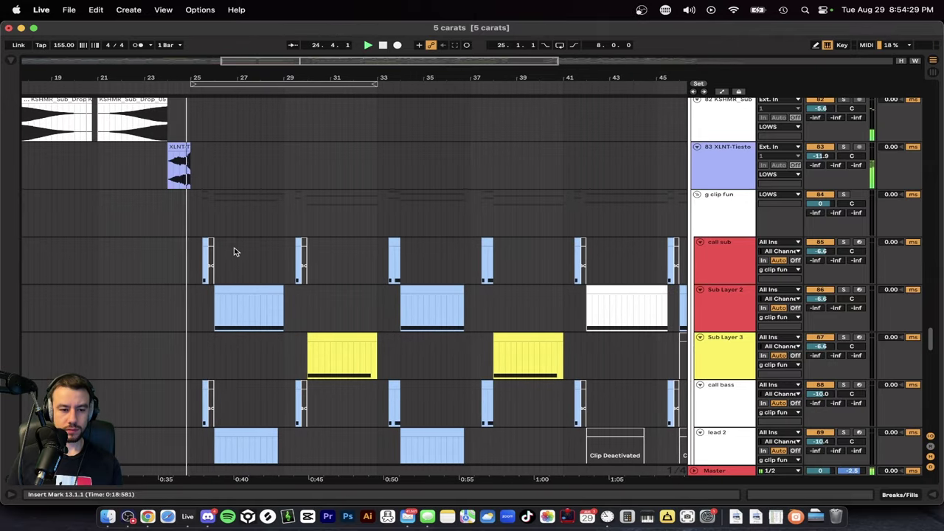
# Step: Examine the call sub, Sub Layer, call bass and lead tracks in the g clip fun group while the drop plays
pyautogui.scroll(-1, 234, 249)
pyautogui.scroll(-2, 234, 252)
pyautogui.scroll(-2, 234, 251)
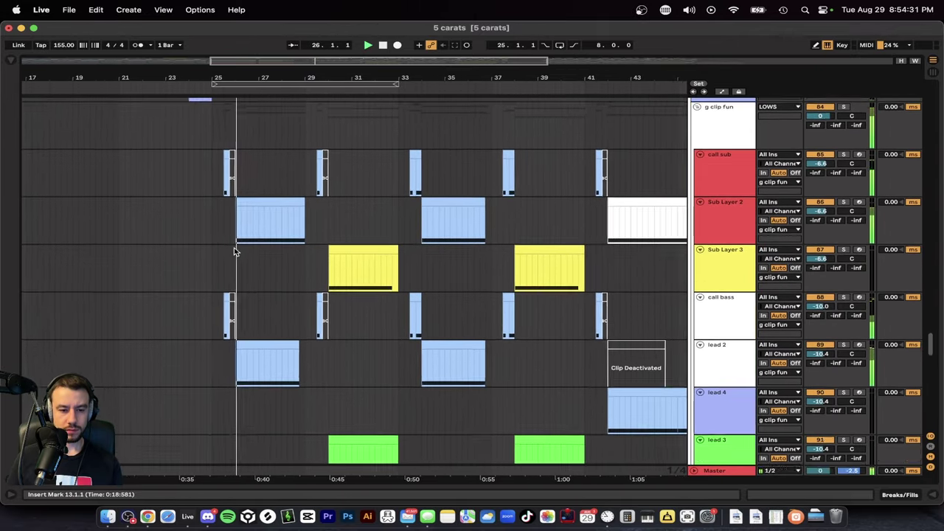
pyautogui.scroll(-3, 234, 251)
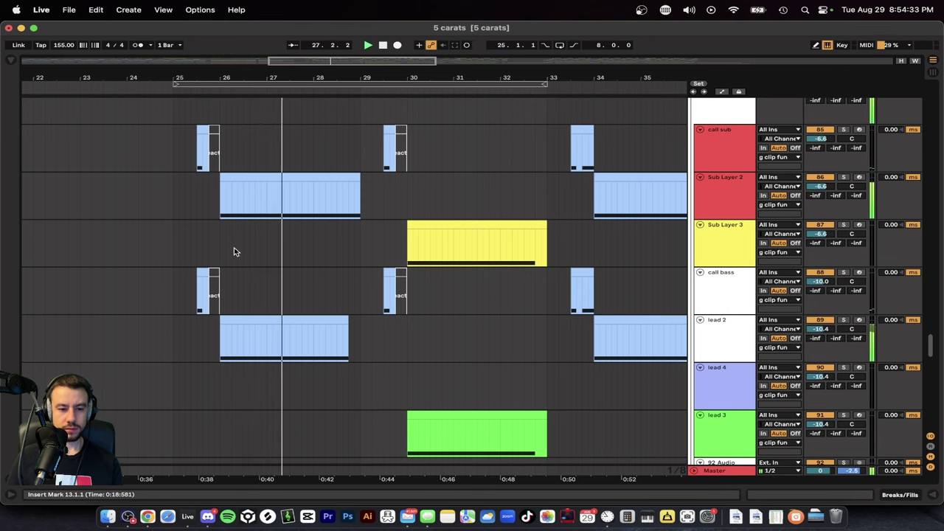
pyautogui.scroll(1, 234, 251)
pyautogui.scroll(1, 233, 251)
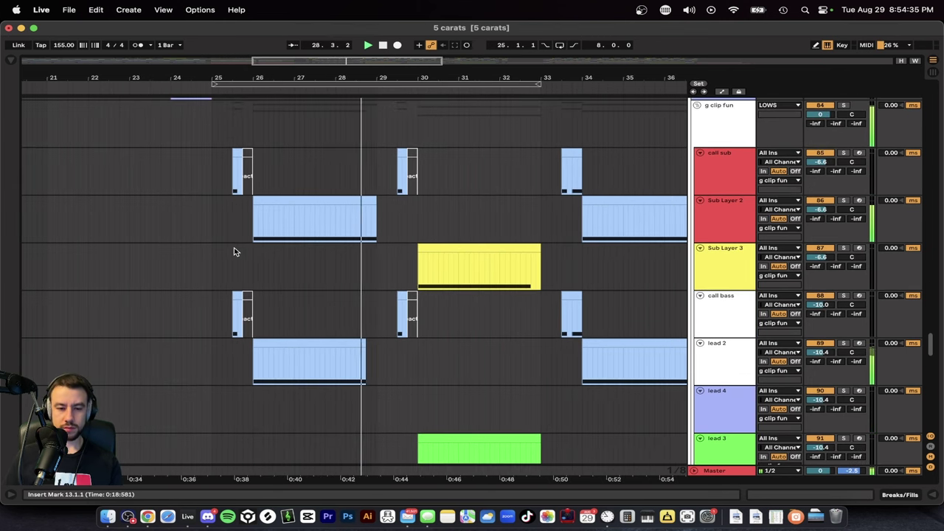
pyautogui.hscroll(3, 350, 268)
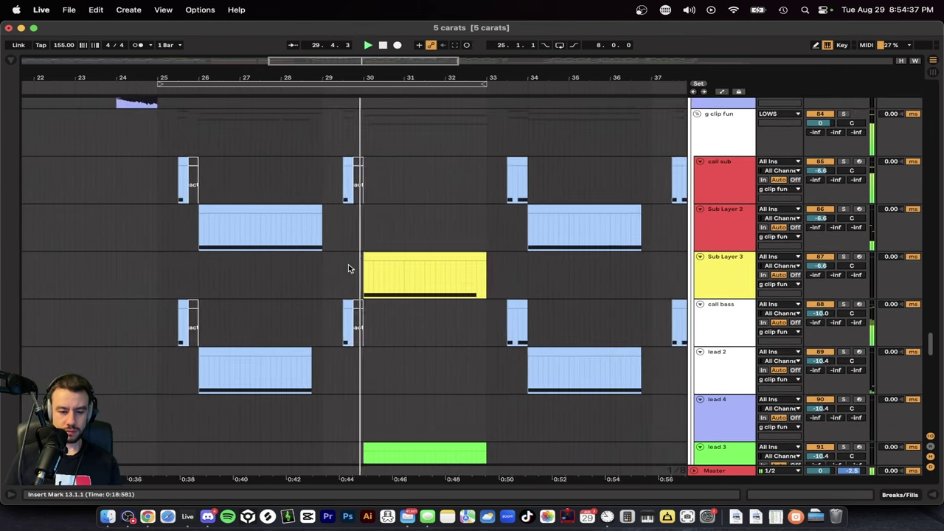
pyautogui.scroll(-2, 350, 268)
pyautogui.scroll(1, 349, 269)
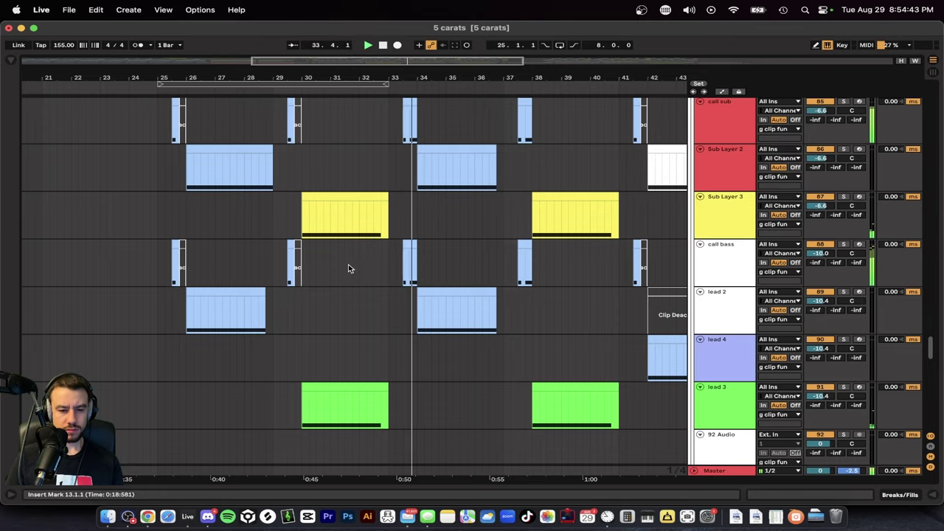
pyautogui.scroll(1, 350, 268)
pyautogui.scroll(-1, 349, 268)
pyautogui.scroll(3, 349, 268)
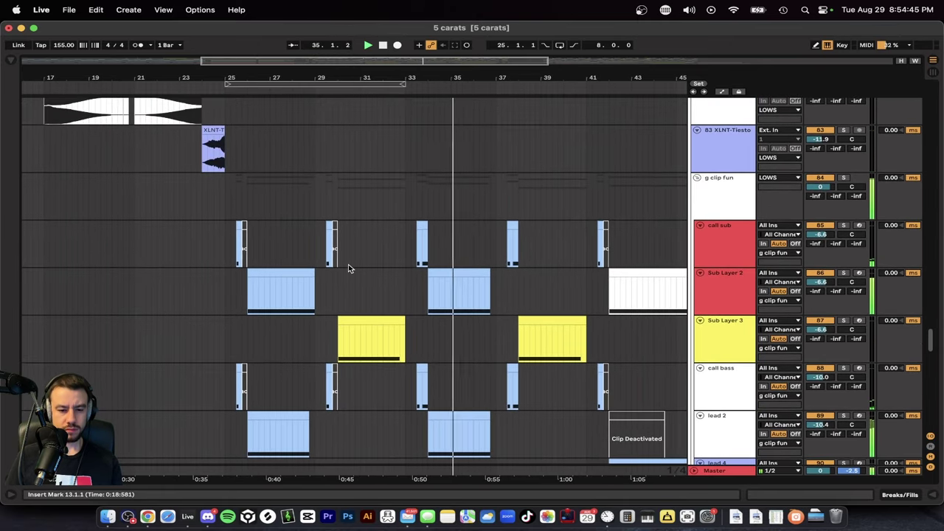
# Step: Look over the drip gun, BASS LEADS, Background and DRUMS tracks during the drop, and stop playback
pyautogui.scroll(-15, 349, 268)
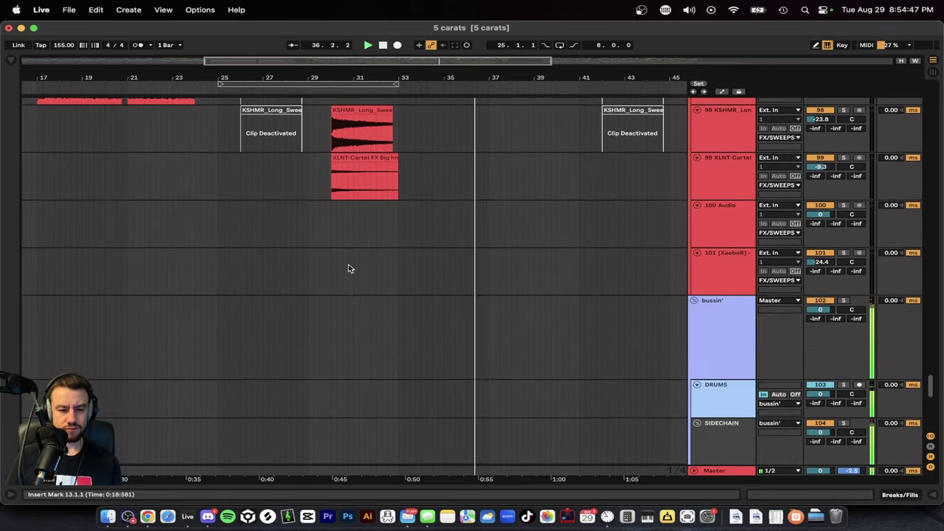
pyautogui.scroll(20, 348, 268)
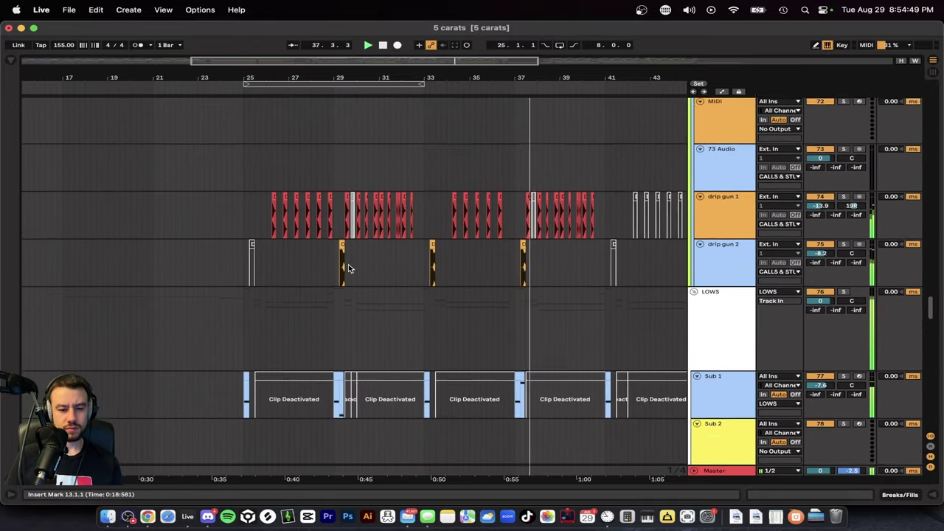
pyautogui.scroll(10, 350, 268)
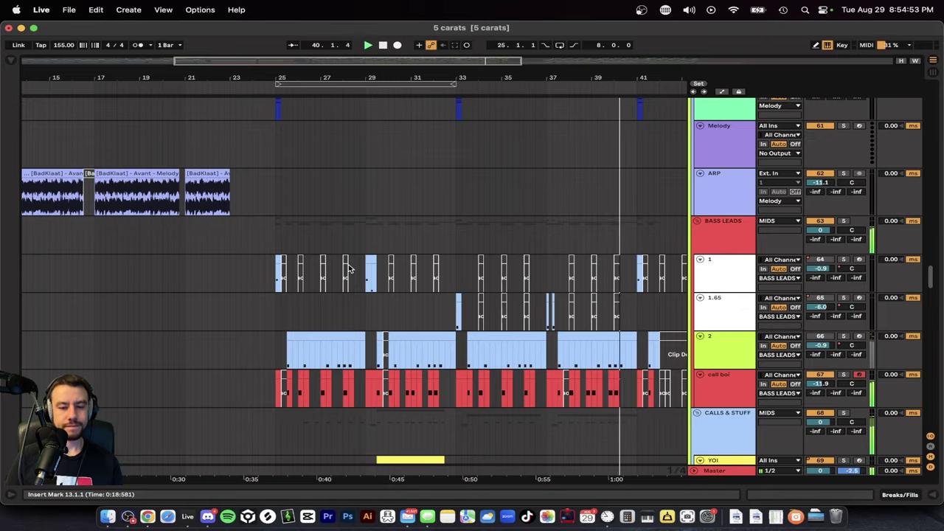
pyautogui.scroll(2, 350, 268)
pyautogui.scroll(15, 350, 268)
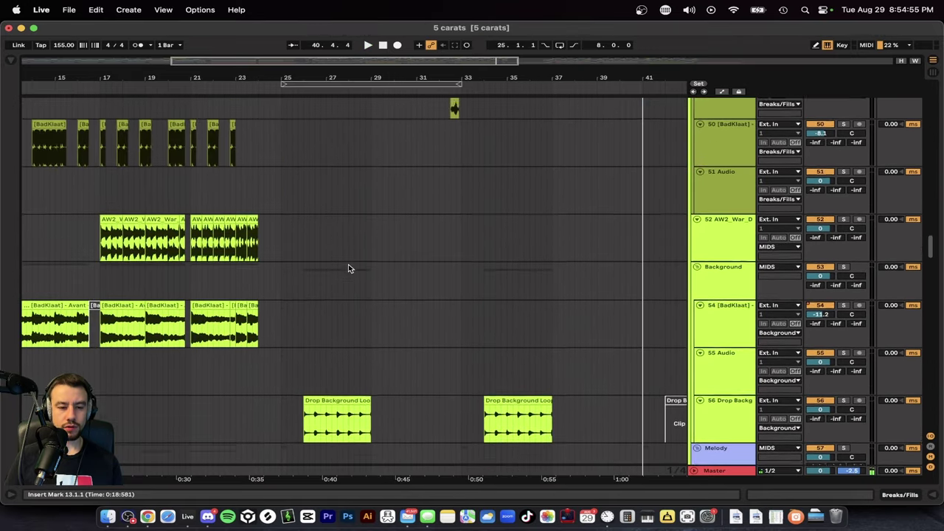
pyautogui.scroll(15, 349, 268)
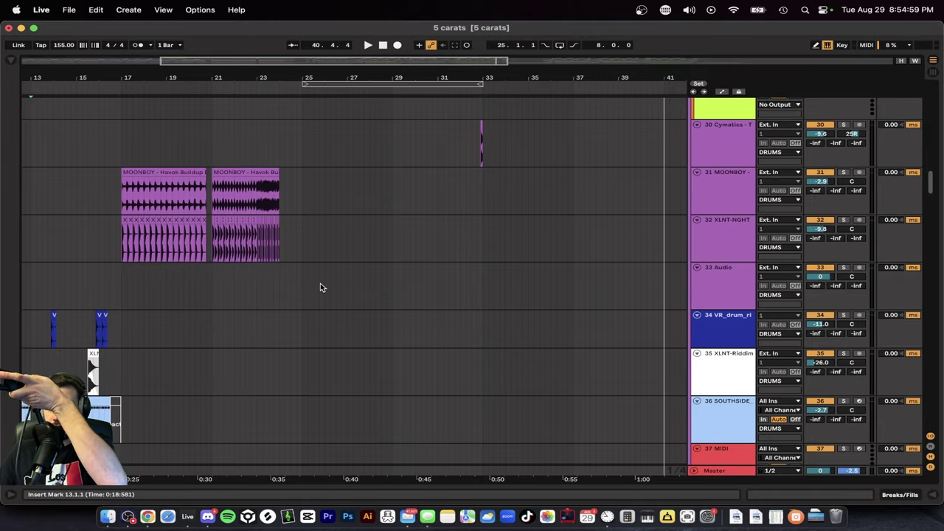
pyautogui.scroll(20, 321, 287)
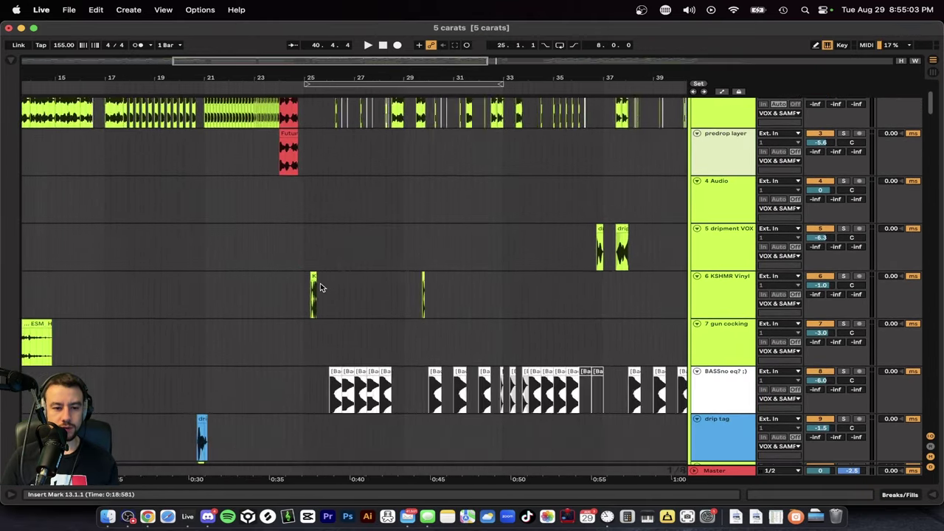
# Step: Play the predrop vocal from bar 24 with the main vox track soloed, and turn off its solo
pyautogui.scroll(5, 321, 288)
pyautogui.click(308, 163)
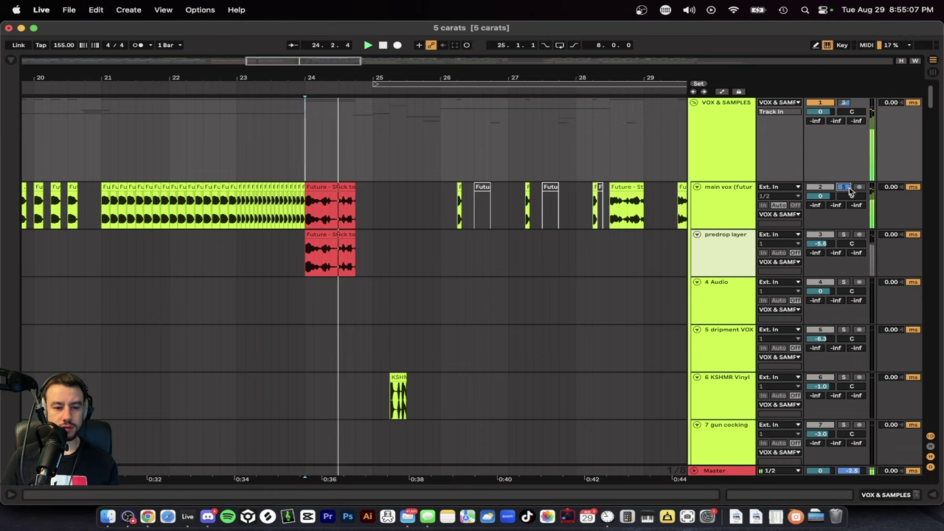
pyautogui.scroll(-6, 274, 269)
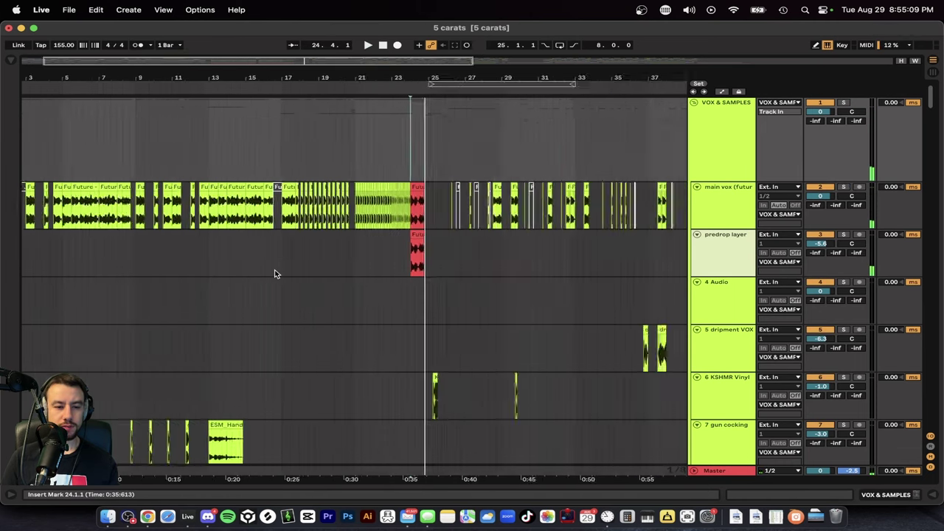
# Step: Replay from bar 24 with the predrop layer track soloed, and release the solo to hear the drop begin
pyautogui.scroll(2, 284, 229)
pyautogui.scroll(6, 450, 253)
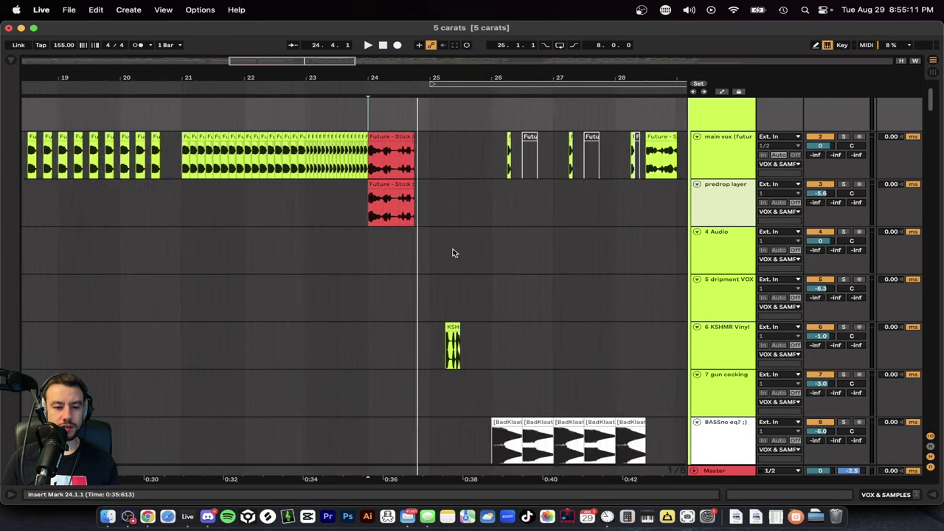
pyautogui.press('space')
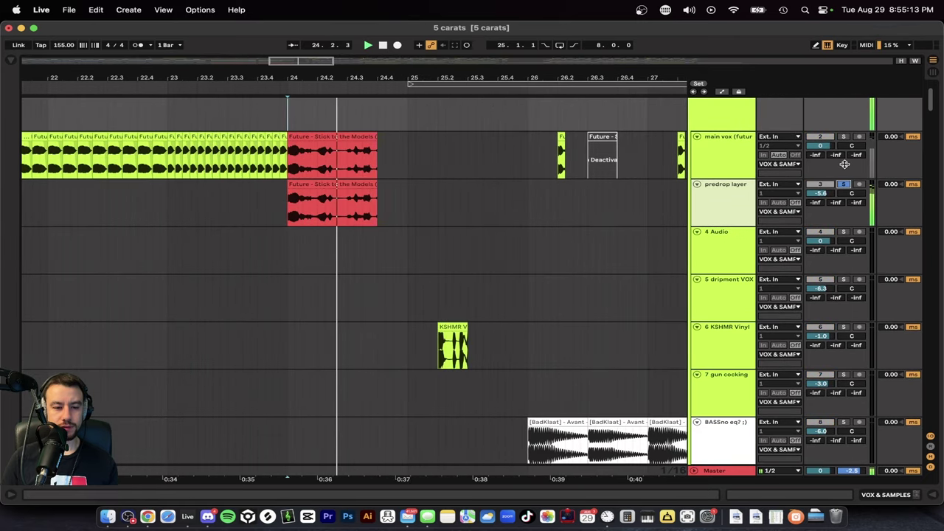
pyautogui.scroll(-1, 397, 291)
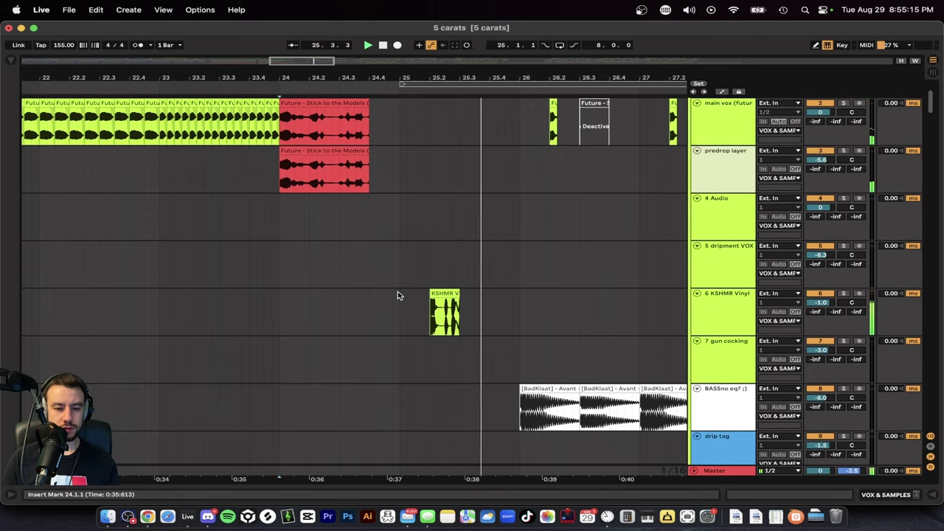
# Step: Play the drop's opening from bar 25 and examine the Kick clips in the DRUMS group
pyautogui.scroll(-15, 425, 332)
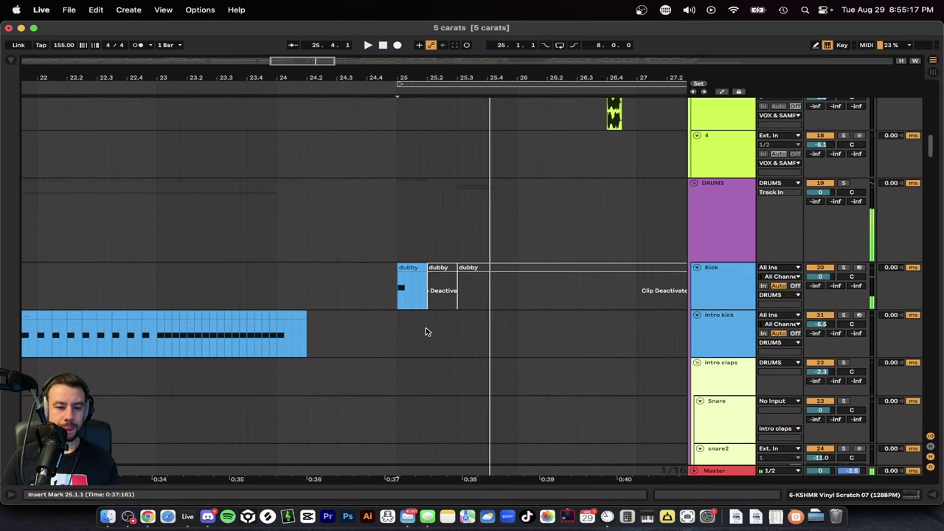
pyautogui.scroll(-5, 498, 345)
pyautogui.hscroll(3, 499, 344)
pyautogui.scroll(2, 499, 344)
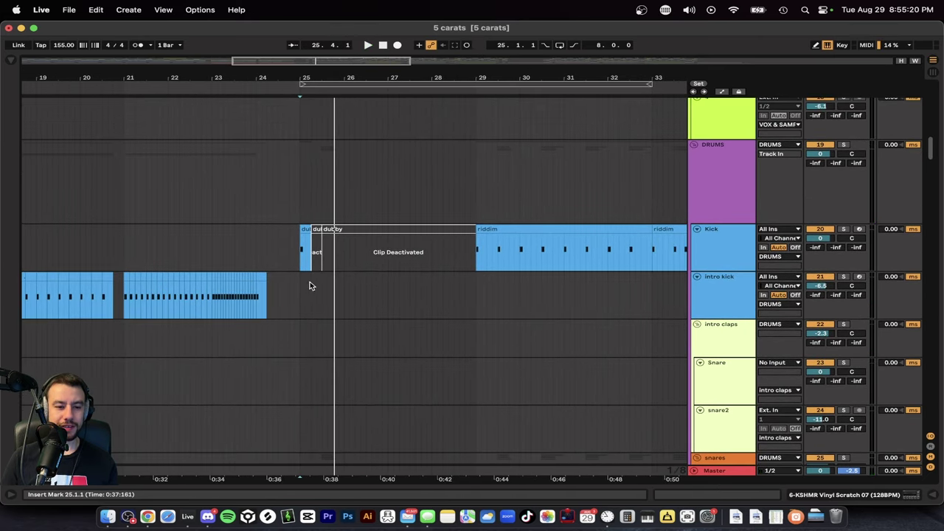
# Step: Examine the Kick clips at the drop's start and mark out bars 25 to 29 on track 4
pyautogui.moveTo(300, 261); pyautogui.dragTo(326, 262)
pyautogui.click(300, 257)
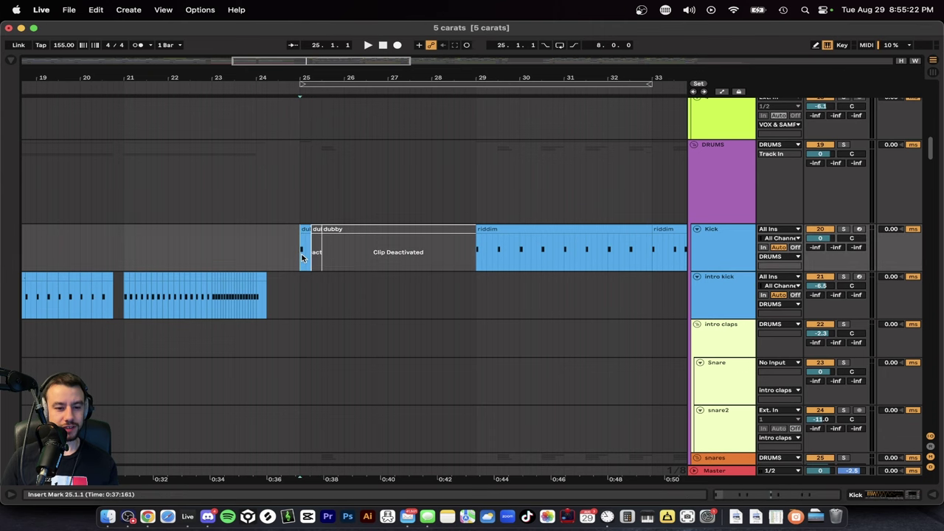
pyautogui.scroll(2, 372, 322)
pyautogui.hscroll(2, 372, 323)
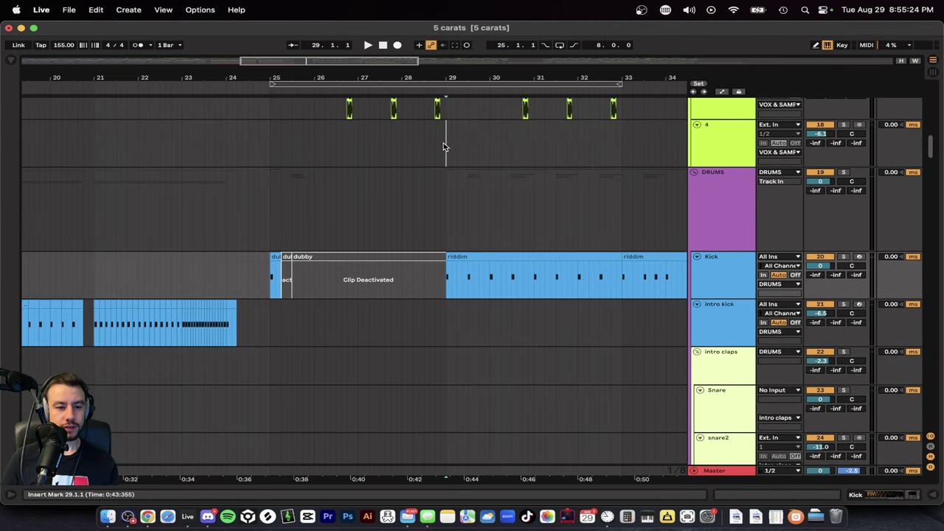
pyautogui.moveTo(446, 145); pyautogui.dragTo(261, 149)
pyautogui.scroll(-2, 454, 236)
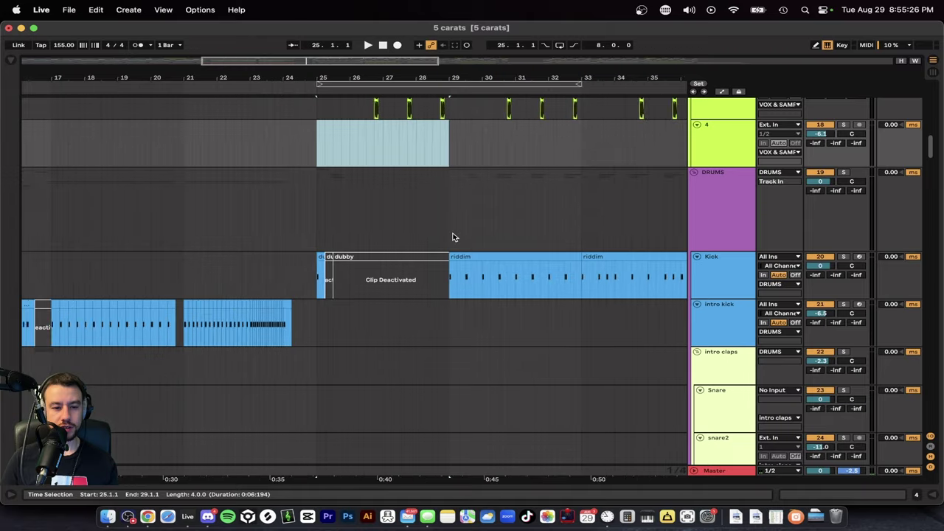
# Step: Play the drop from bar 25 while looking over the tracks in the DRUMS group, and stop playback
pyautogui.scroll(-6, 453, 236)
pyautogui.scroll(2, 452, 236)
pyautogui.press('space')
pyautogui.scroll(-10, 453, 236)
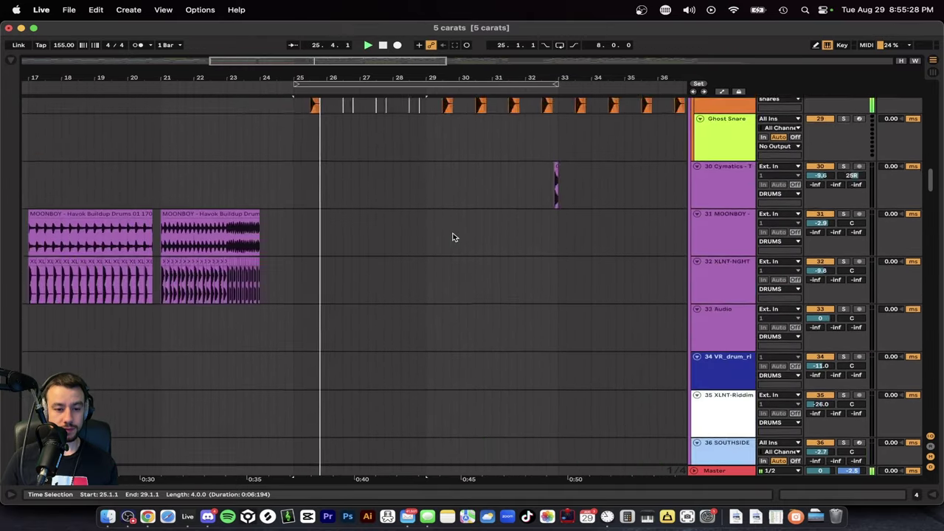
pyautogui.scroll(10, 453, 236)
pyautogui.scroll(-2, 453, 236)
pyautogui.press('space')
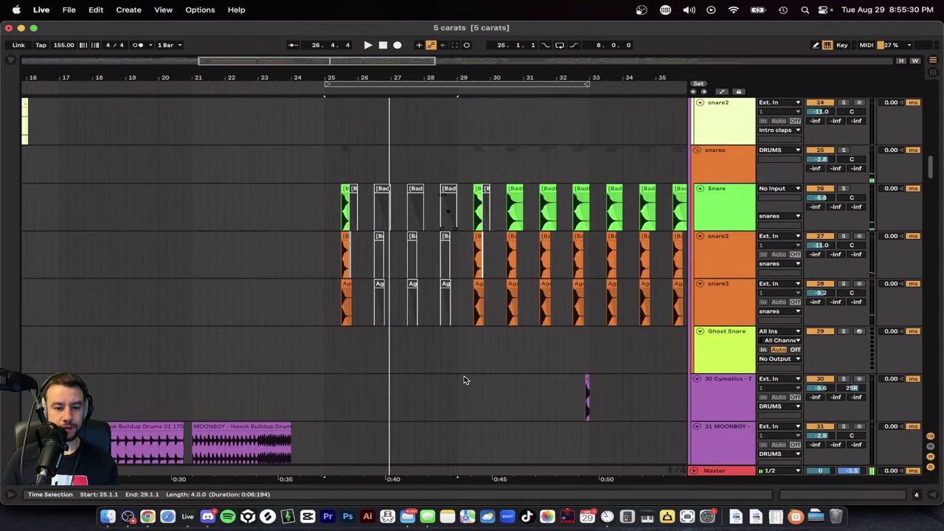
# Step: Compare the first snare clips after bar 25 with the Kick clip spanning 25.1.1 to 25.2.1
pyautogui.scroll(5, 464, 375)
pyautogui.scroll(-4, 449, 323)
pyautogui.scroll(1, 448, 323)
pyautogui.hscroll(-1, 448, 323)
pyautogui.moveTo(332, 326); pyautogui.dragTo(303, 238)
pyautogui.click(303, 294)
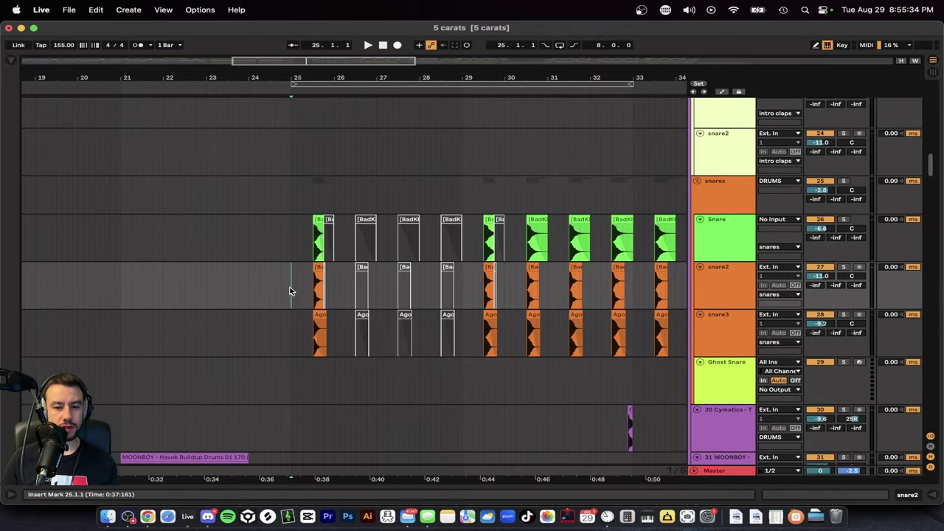
pyautogui.scroll(3, 290, 292)
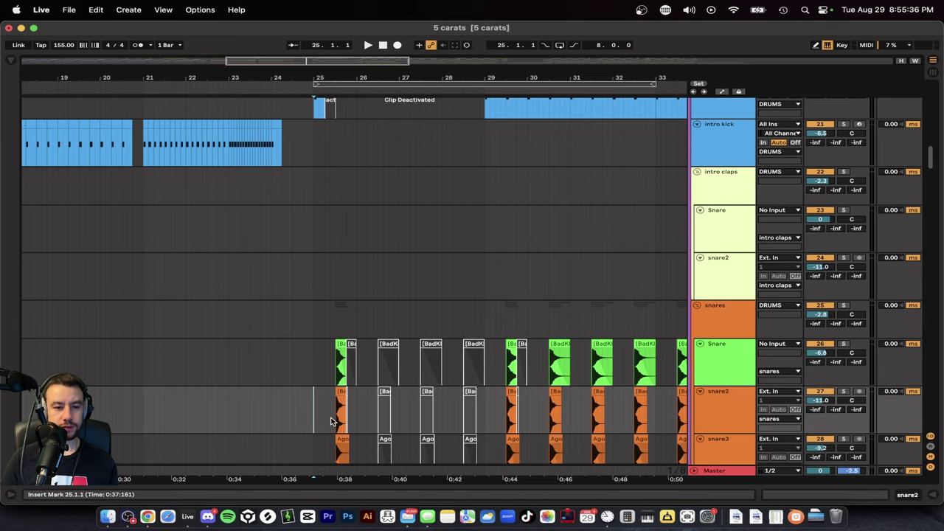
pyautogui.scroll(2, 318, 194)
pyautogui.click(319, 126)
pyautogui.scroll(-3, 372, 298)
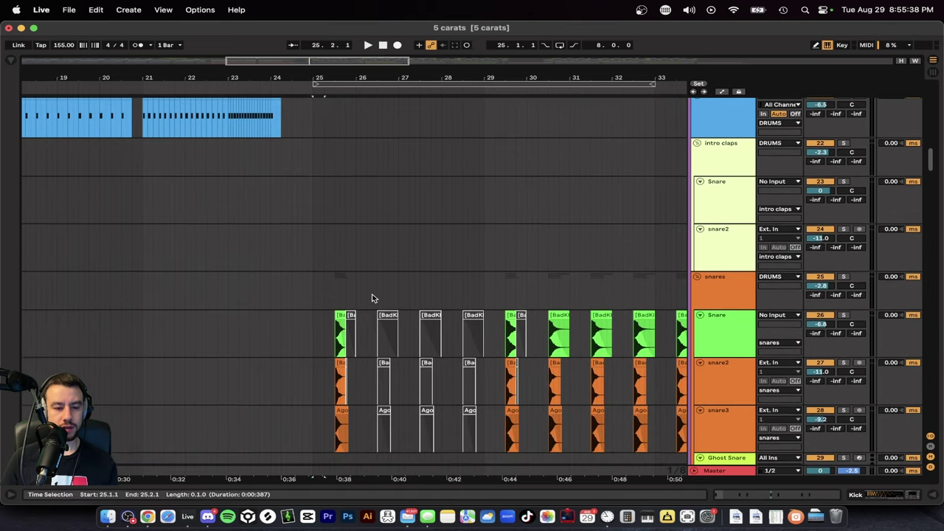
# Step: Examine the active first hit and the deactivated clips up to bar 29 on the Snare, snare2 and snare3 tracks
pyautogui.scroll(-1, 373, 298)
pyautogui.moveTo(320, 316); pyautogui.dragTo(352, 402)
pyautogui.hscroll(2, 374, 405)
pyautogui.click(416, 399)
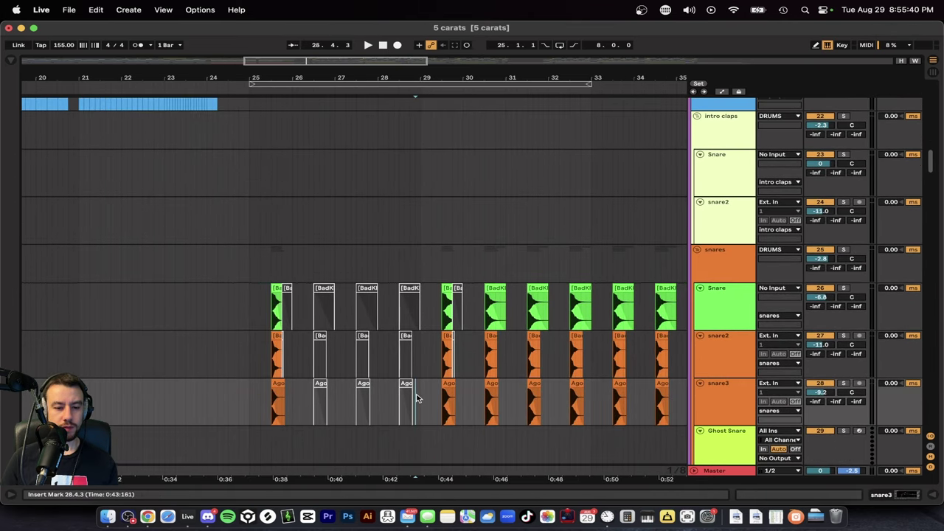
pyautogui.moveTo(417, 398); pyautogui.dragTo(311, 304)
# Step: Play from bar 25 into bar 29 while following the Kick and snare clips, and stop playback
pyautogui.click(253, 276)
pyautogui.scroll(4, 250, 273)
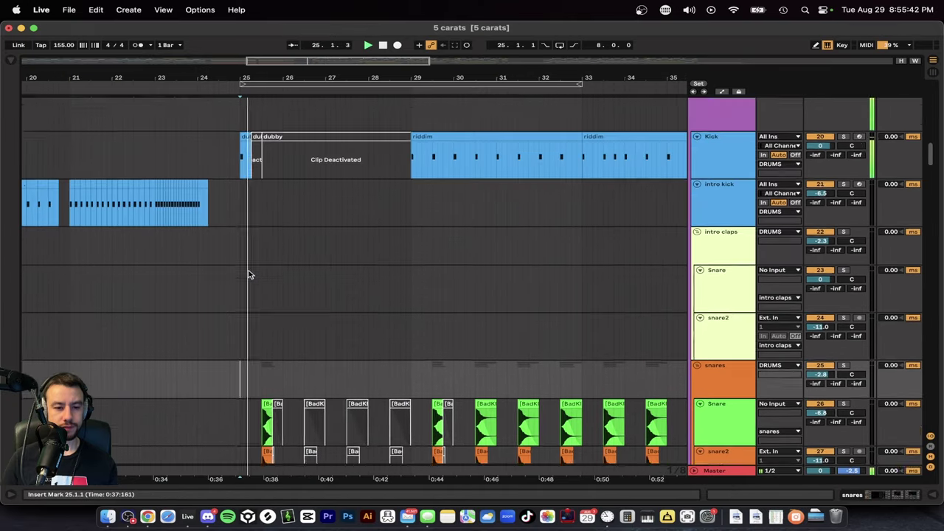
pyautogui.scroll(-5, 315, 353)
pyautogui.hscroll(3, 315, 353)
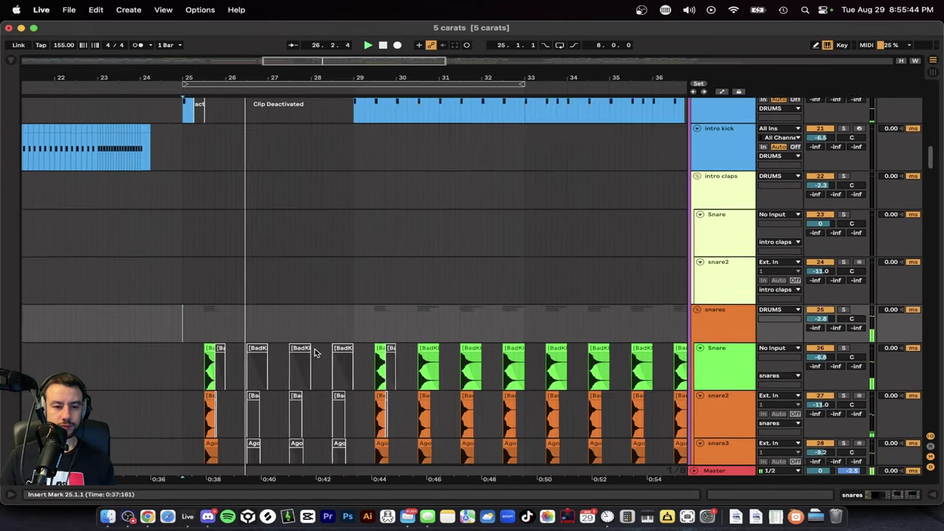
pyautogui.scroll(-3, 315, 353)
pyautogui.hscroll(-1, 314, 353)
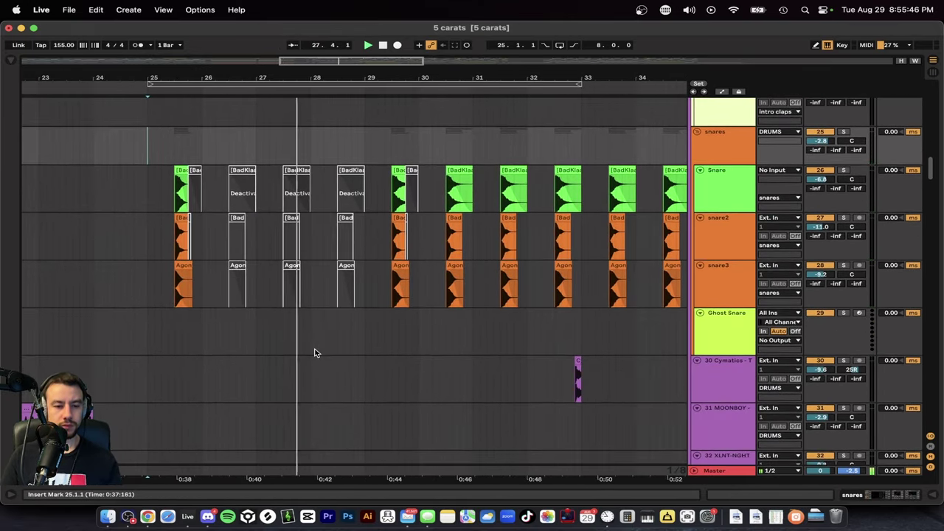
pyautogui.scroll(-2, 314, 352)
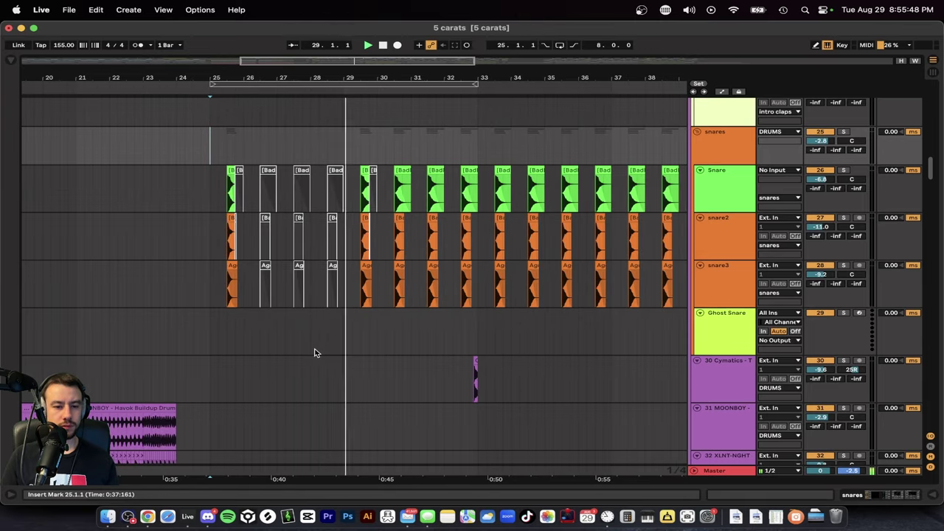
pyautogui.scroll(-20, 314, 353)
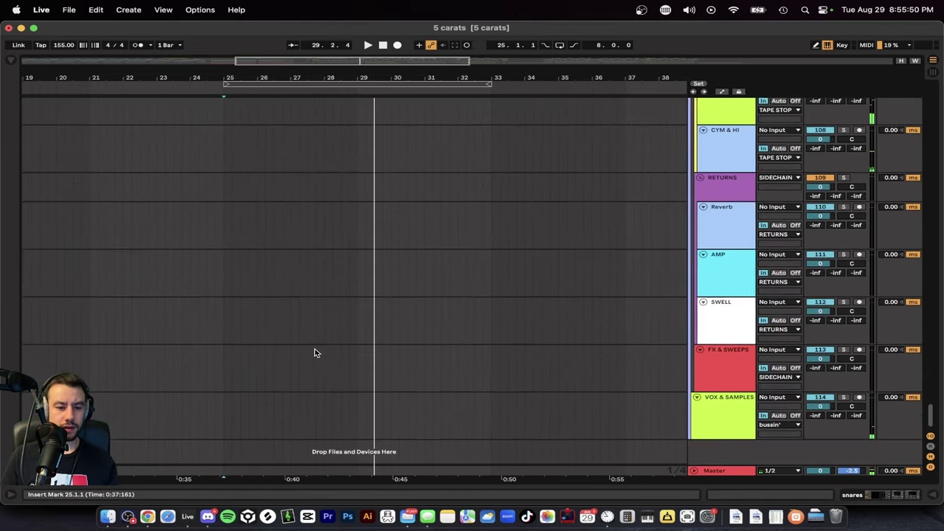
# Step: Open the devices of the bussin' group and show the automation of the Bass Kleph rack's Wash Out! macro
pyautogui.scroll(10, 642, 196)
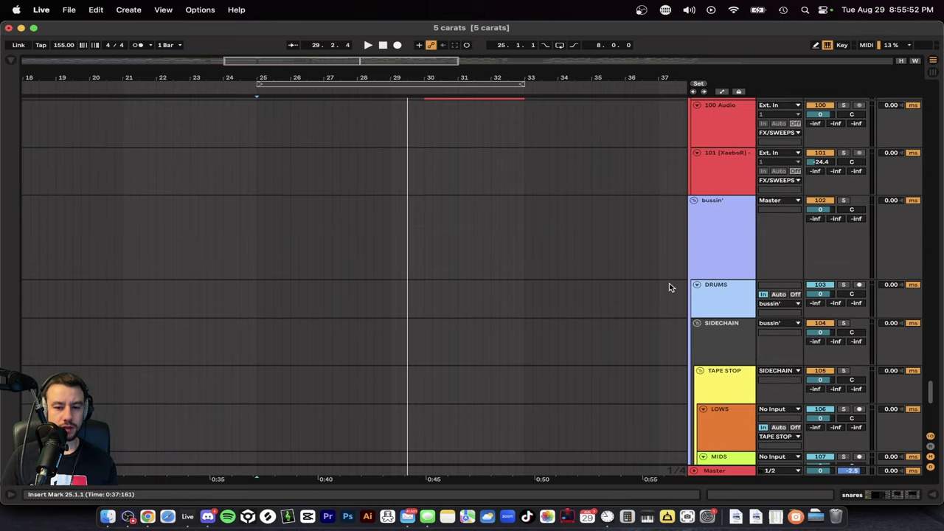
pyautogui.doubleClick(710, 261)
pyautogui.hscroll(5, 537, 432)
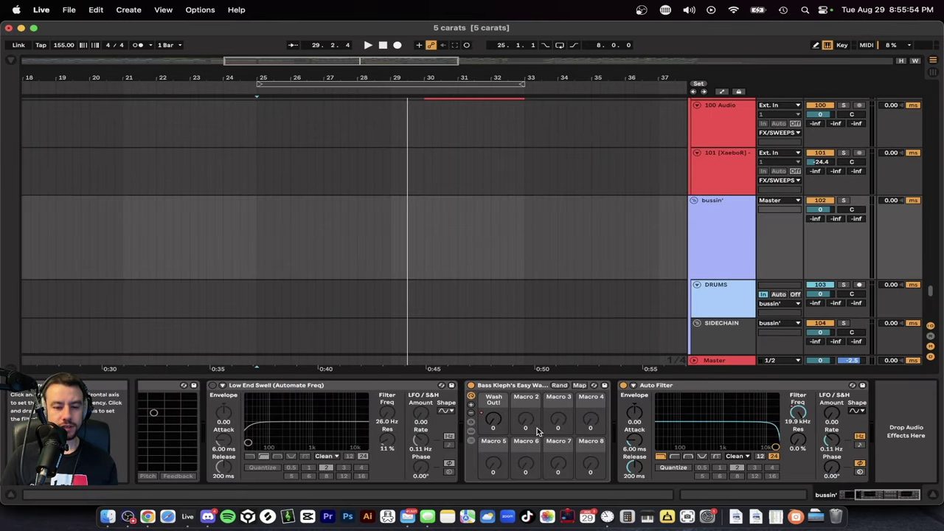
pyautogui.rightClick(486, 421)
pyautogui.click(527, 118)
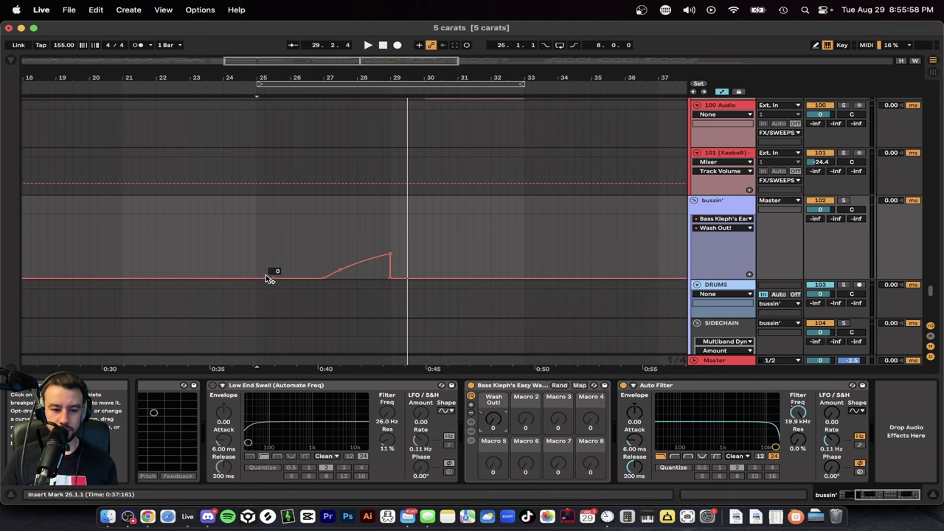
# Step: Play from bar 25 and try reshaping the Wash Out! automation to jump up at bar 26 and curve down to 0 after bar 28
pyautogui.press('space')
pyautogui.scroll(3, 279, 274)
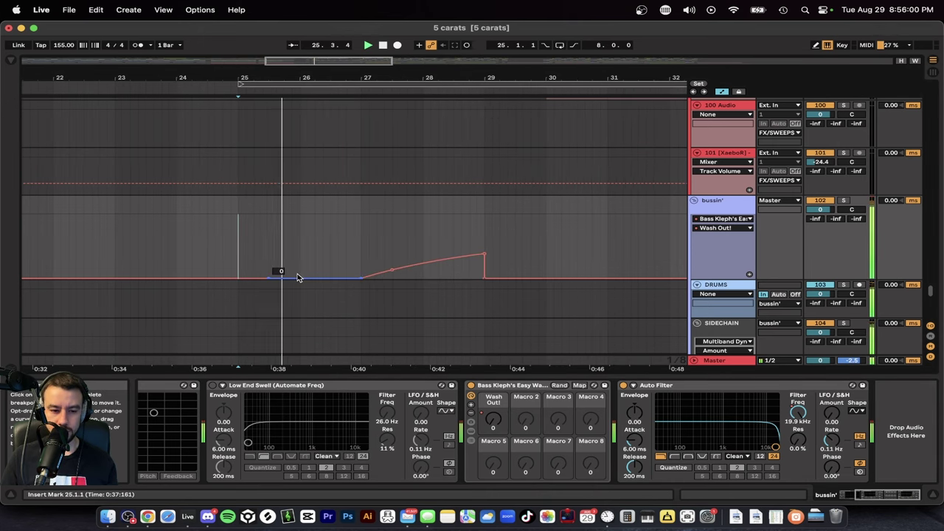
pyautogui.moveTo(304, 278); pyautogui.dragTo(301, 244)
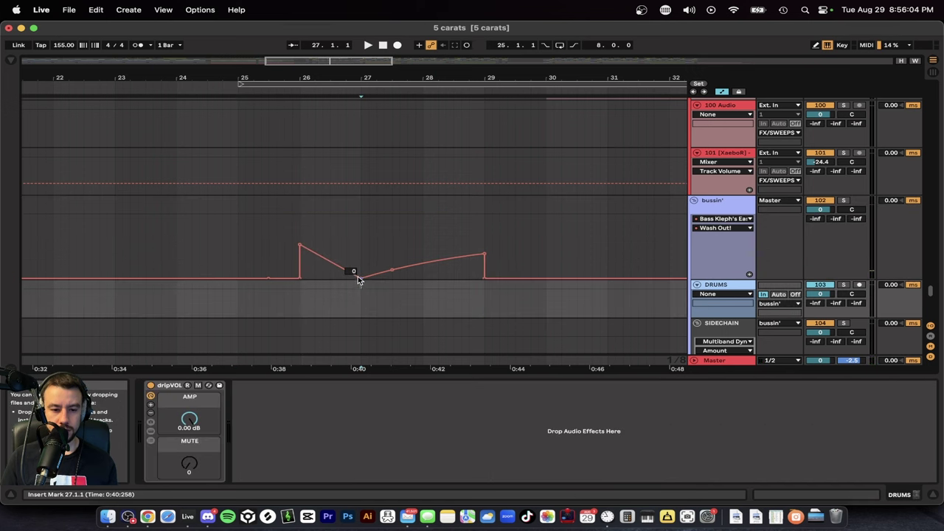
pyautogui.click(359, 278)
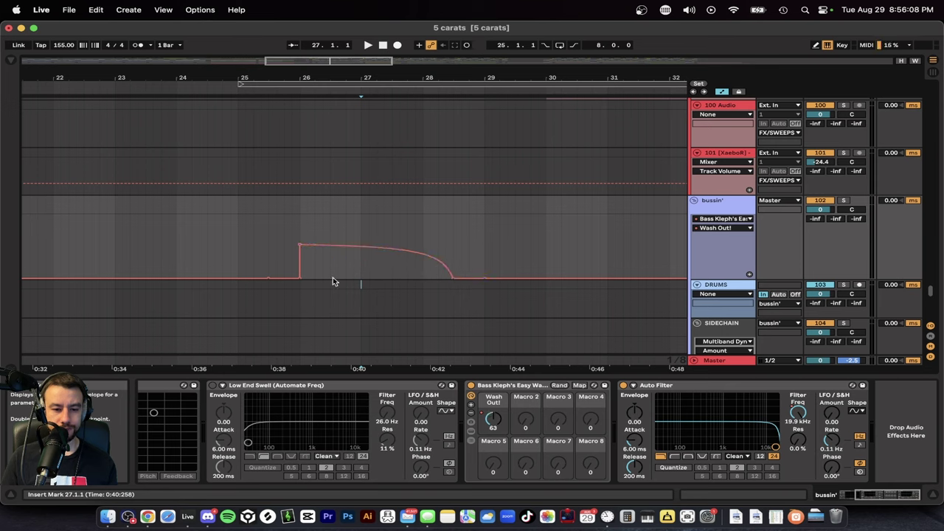
# Step: Play the reshaped Wash Out! curve from 25.3.1, try moving its end point closer to bar 29, and undo the reshaping
pyautogui.click(268, 265)
pyautogui.press('space')
pyautogui.moveTo(452, 277); pyautogui.dragTo(475, 277)
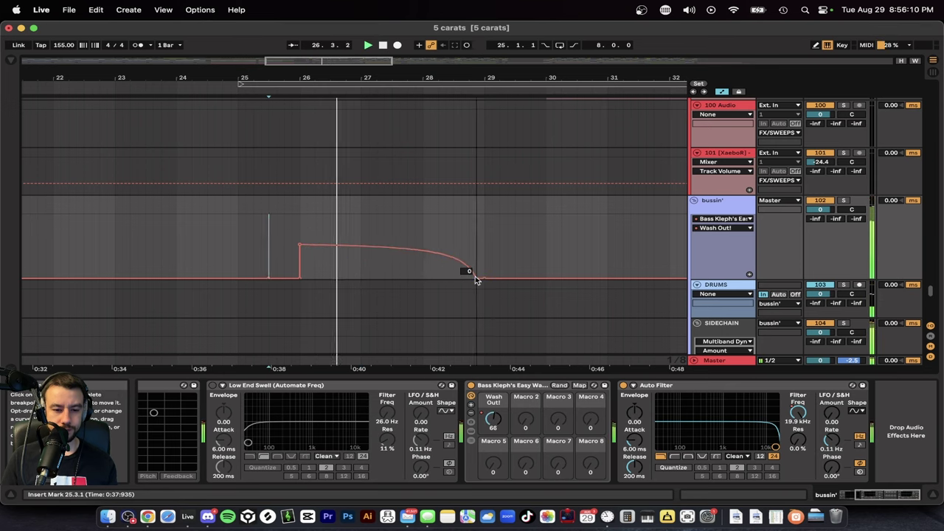
pyautogui.press('space')
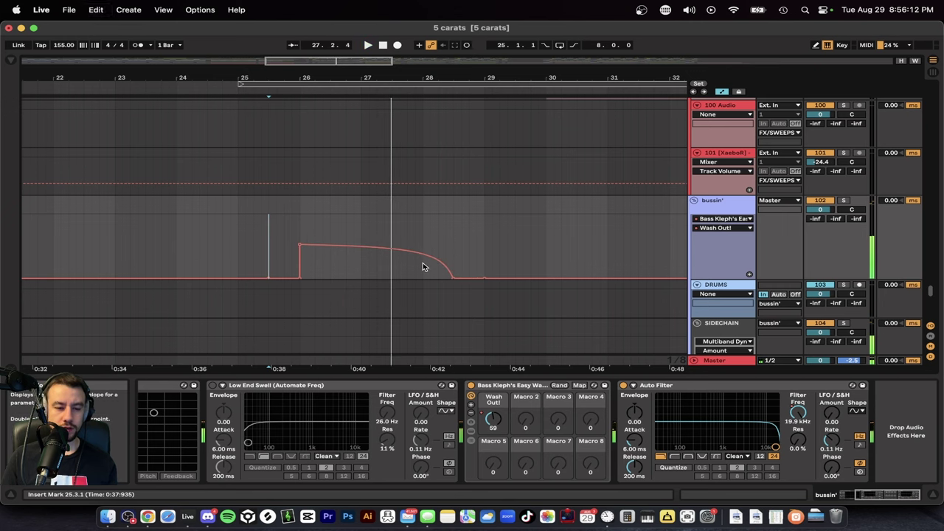
pyautogui.moveTo(391, 249); pyautogui.dragTo(384, 260)
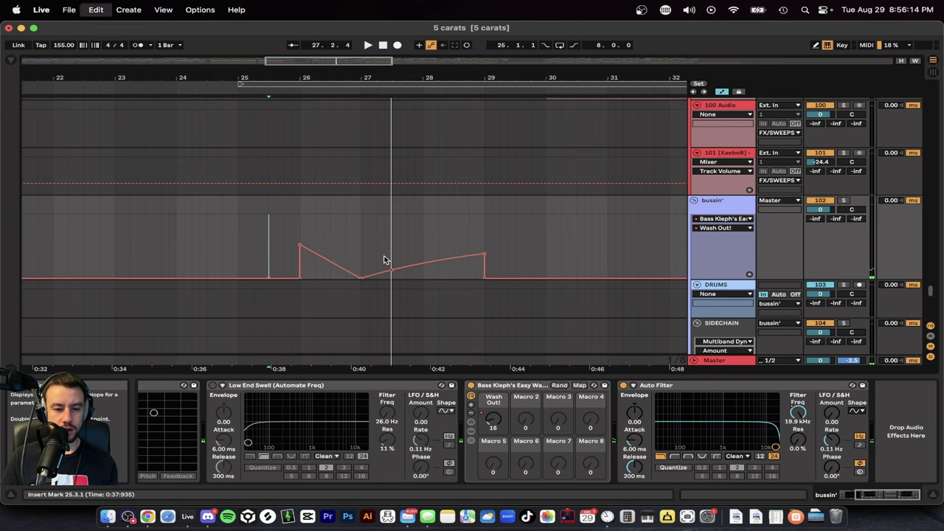
# Step: Examine the Wash Out! automation curve between bars 41 and 45, play it from bar 41, and stop playback
pyautogui.scroll(-6, 384, 260)
pyautogui.scroll(4, 392, 268)
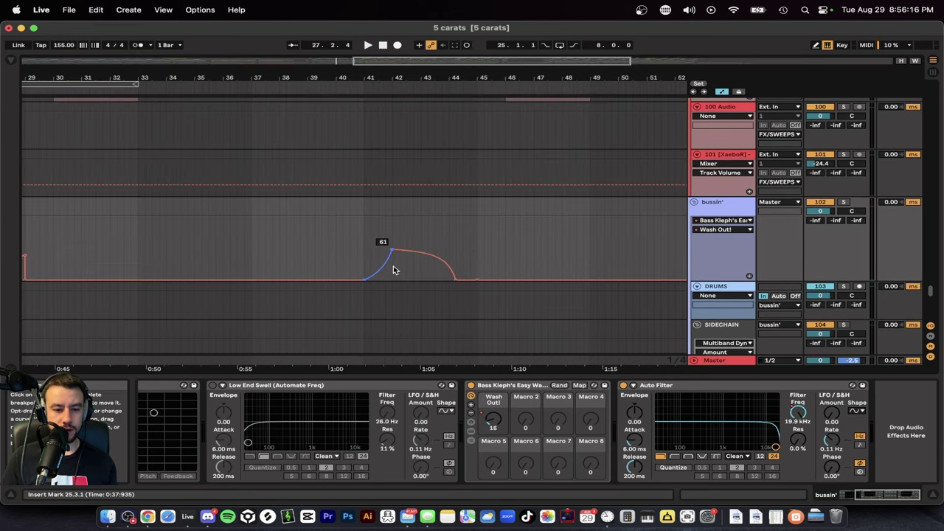
pyautogui.scroll(3, 432, 276)
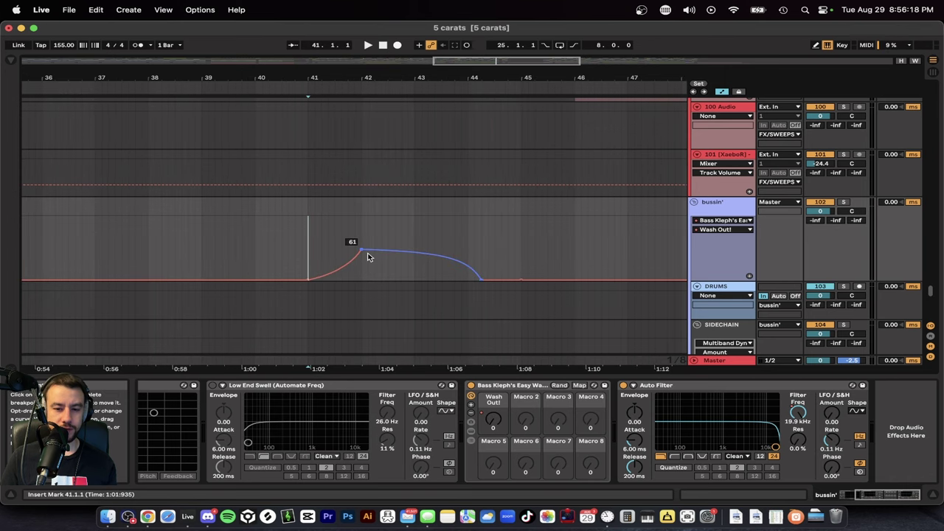
pyautogui.press('space')
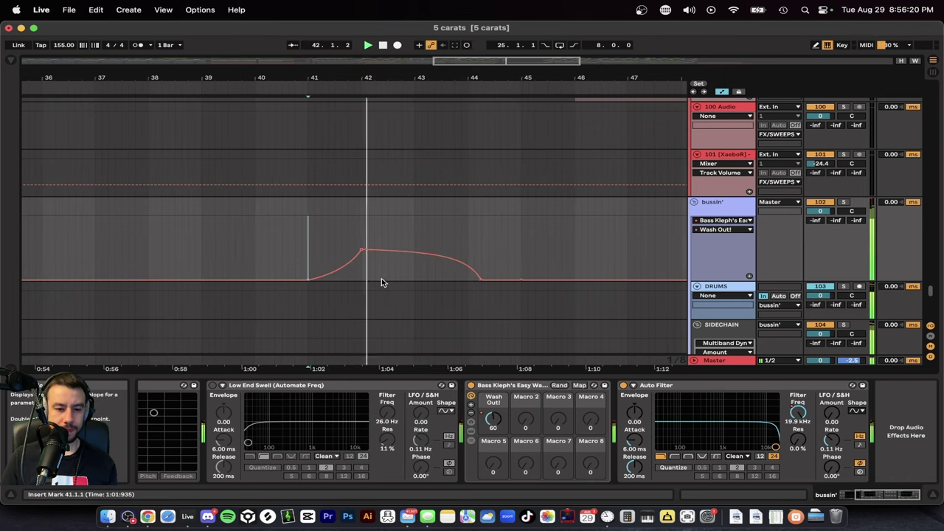
pyautogui.hscroll(5, 411, 289)
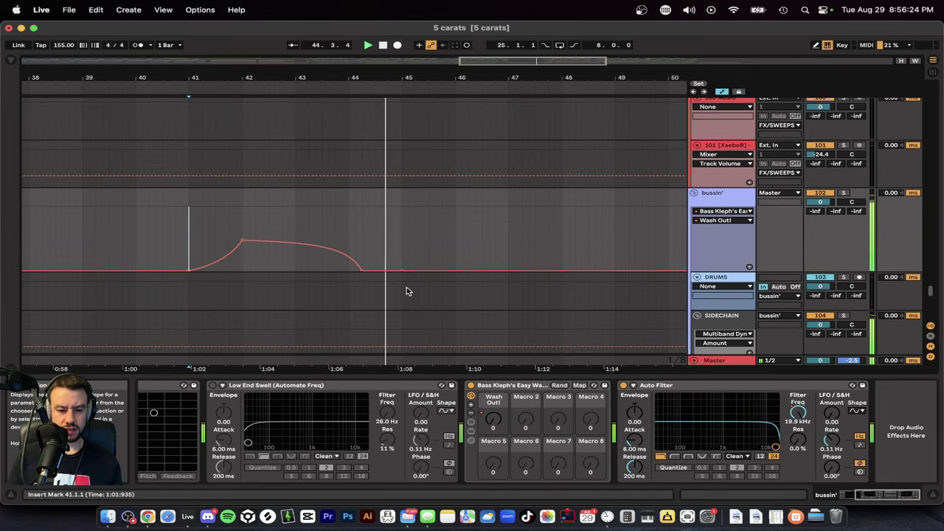
pyautogui.scroll(-2, 411, 289)
pyautogui.scroll(-4, 410, 293)
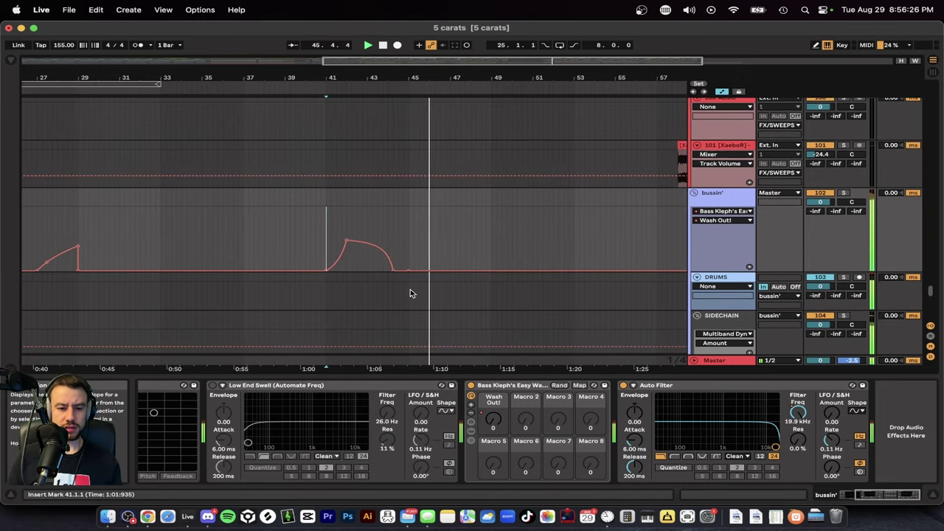
pyautogui.hscroll(-3, 410, 293)
pyautogui.press('space')
# Step: Play the Wash Out! ramp from bar 27 into bar 29, and hide the device view
pyautogui.scroll(5, 276, 274)
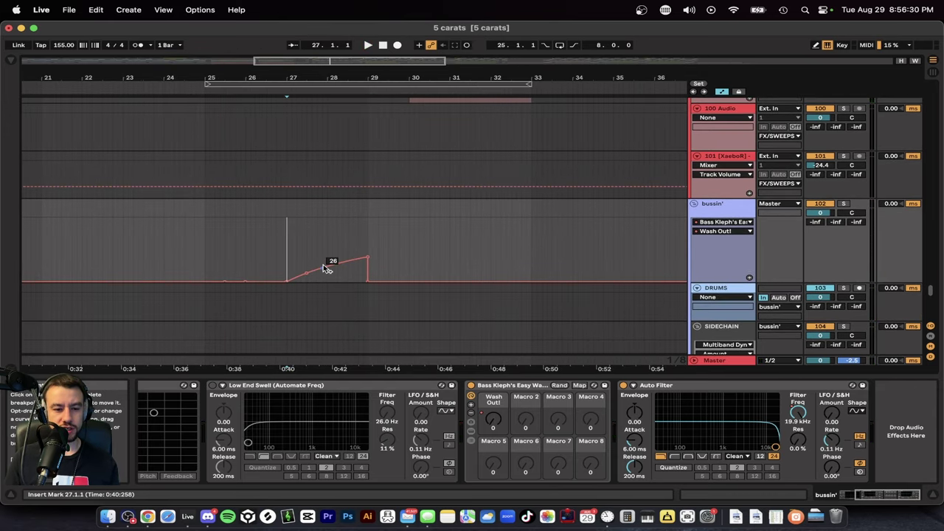
pyautogui.scroll(2, 324, 268)
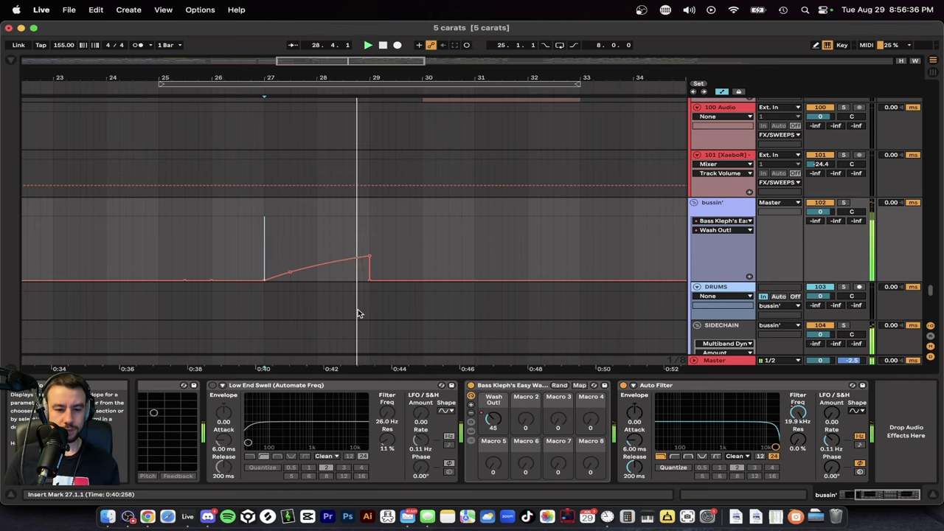
pyautogui.scroll(-2, 358, 310)
pyautogui.scroll(-1, 358, 314)
pyautogui.click(364, 377)
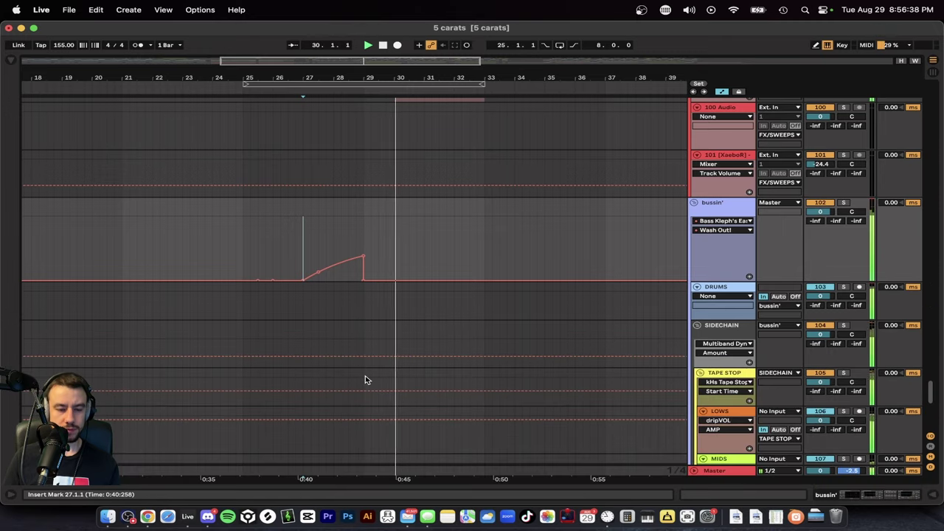
# Step: Return to bar 25, examine the LOWS and drip gun tracks, and select the drip gun 1 clips from 26.1.3 to 29.1.1
pyautogui.scroll(8, 365, 379)
pyautogui.scroll(10, 365, 375)
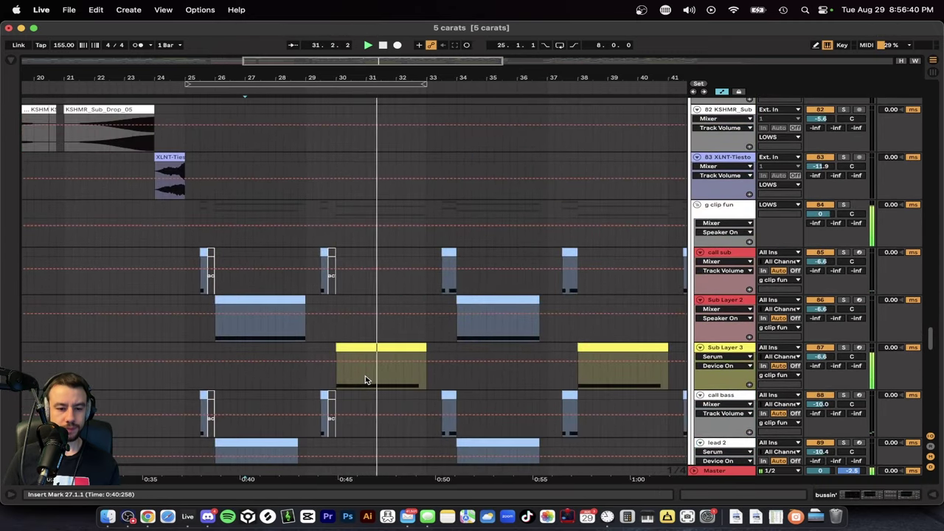
pyautogui.click(228, 289)
pyautogui.scroll(20, 281, 300)
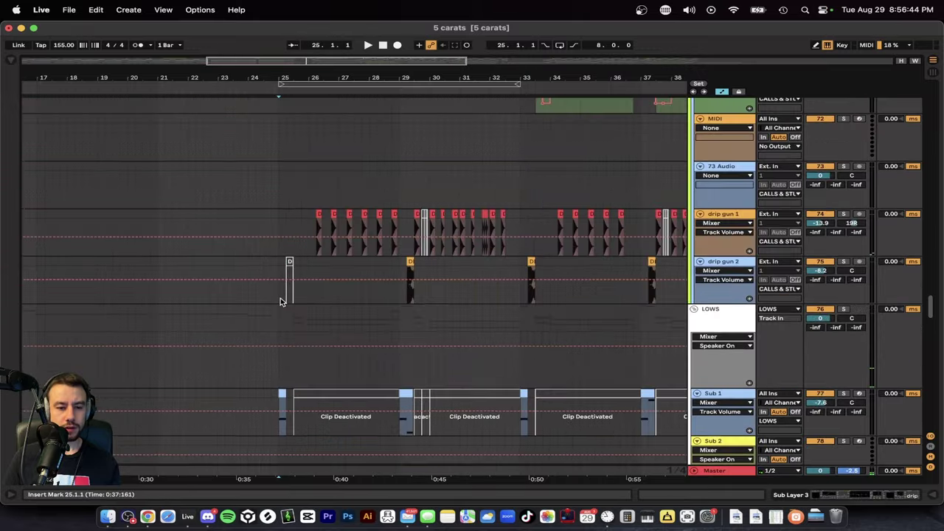
pyautogui.scroll(-2, 280, 301)
pyautogui.scroll(2, 281, 301)
pyautogui.scroll(-10, 280, 297)
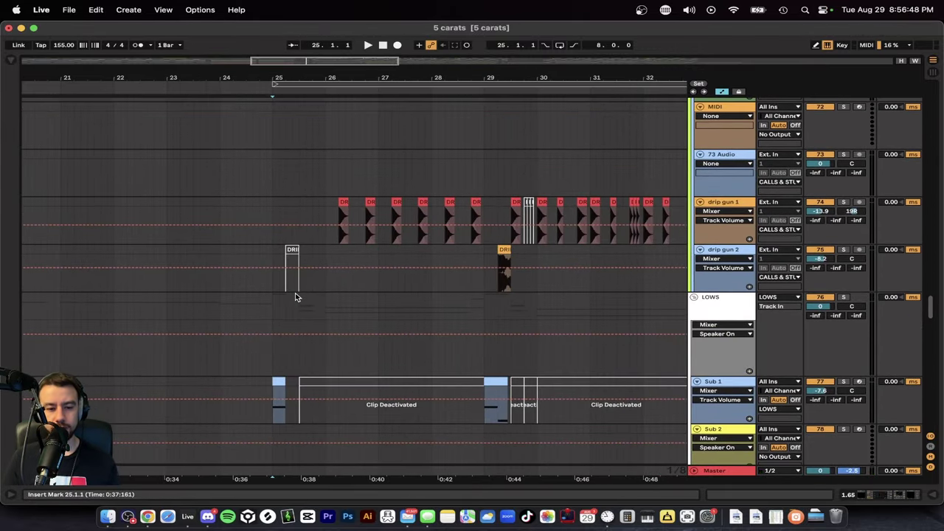
pyautogui.moveTo(341, 236); pyautogui.dragTo(487, 236)
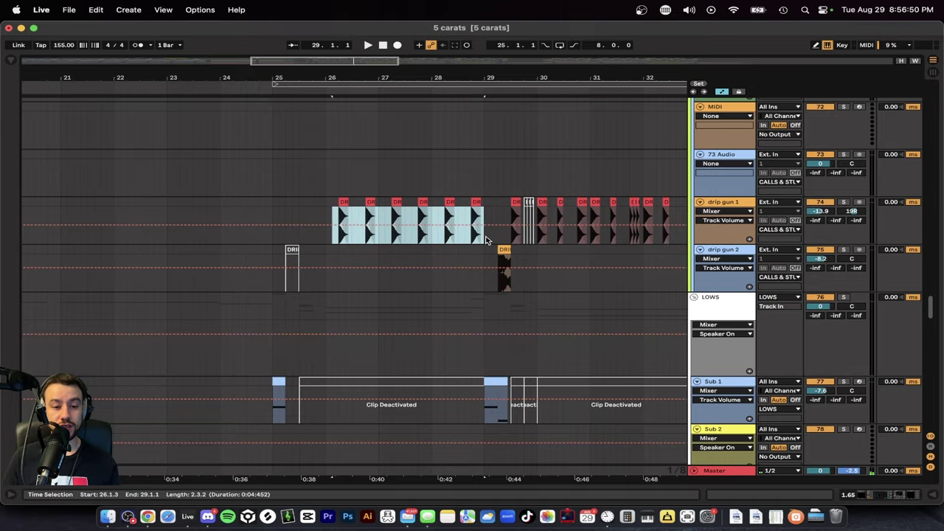
# Step: Select the build stomp clip at bar 25 and play it in solo
pyautogui.scroll(10, 340, 237)
pyautogui.scroll(12, 340, 236)
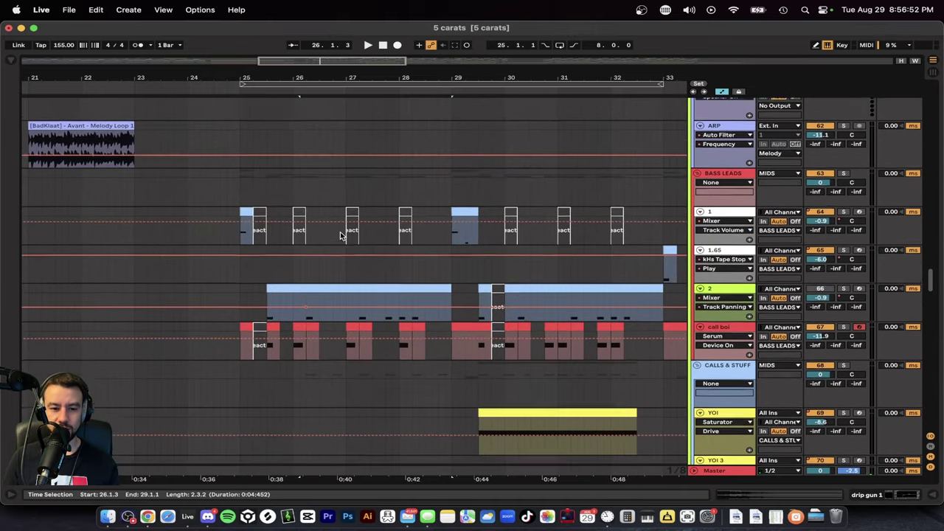
pyautogui.scroll(20, 340, 236)
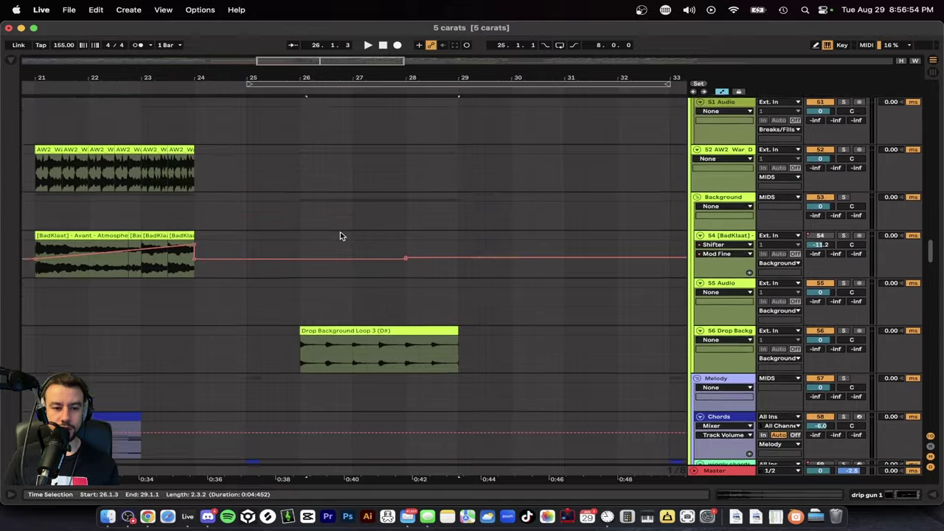
pyautogui.scroll(20, 340, 236)
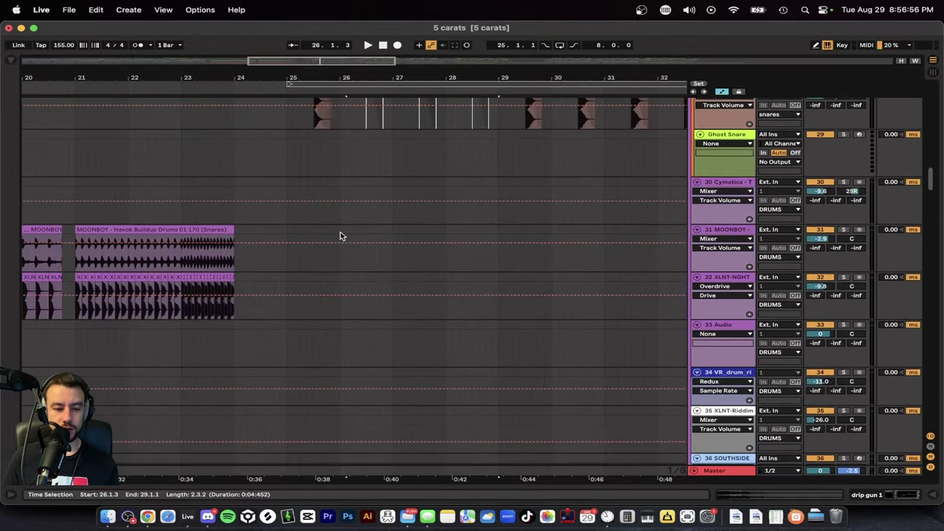
pyautogui.scroll(8, 340, 231)
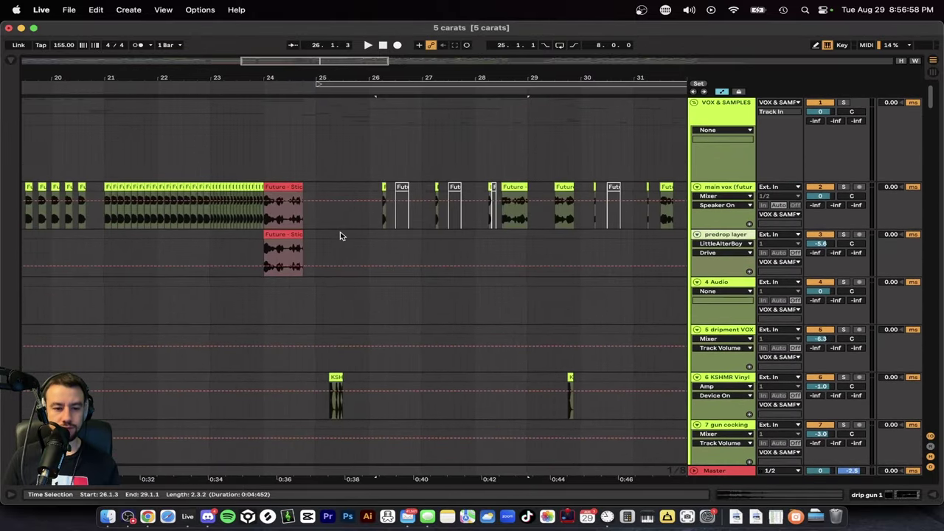
pyautogui.scroll(-10, 340, 232)
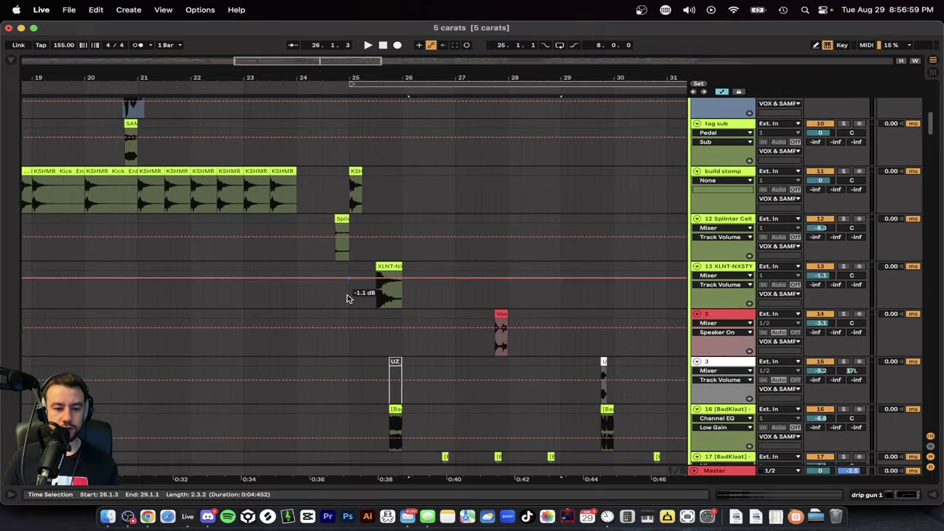
pyautogui.click(355, 177)
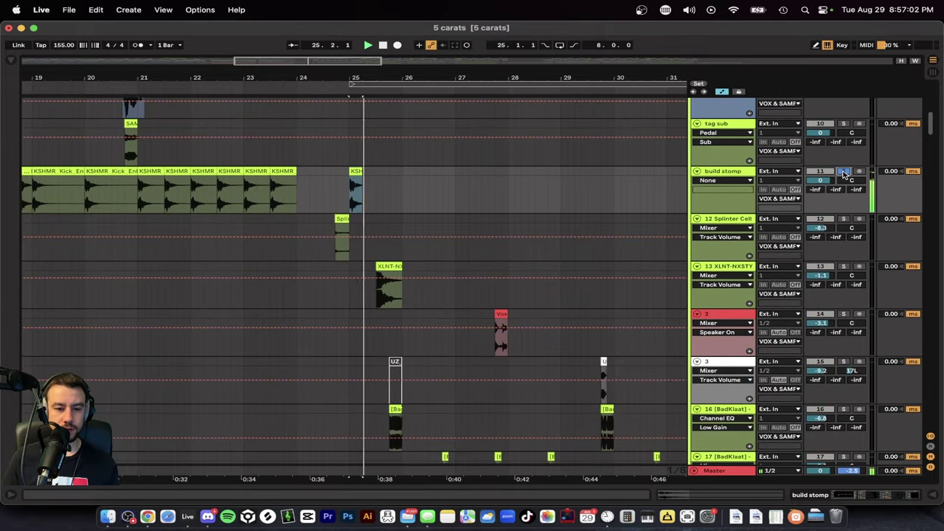
pyautogui.scroll(-6, 398, 277)
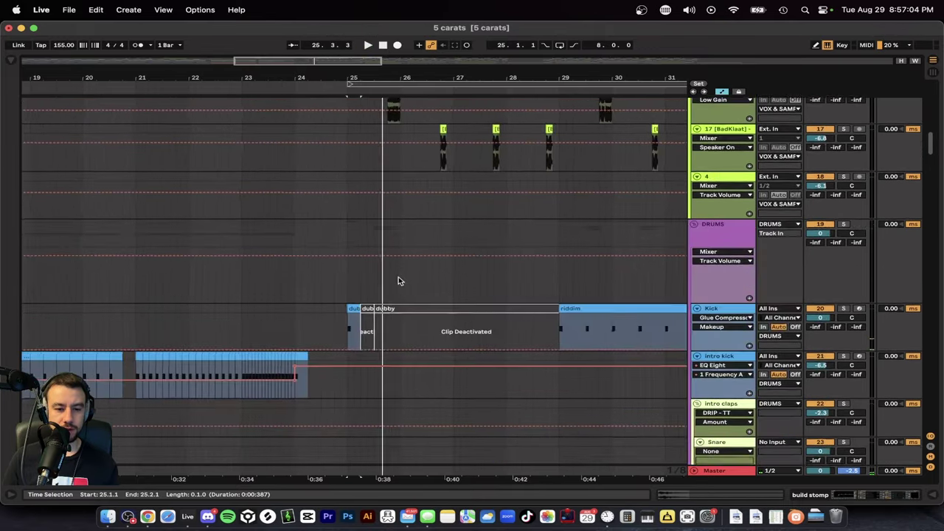
pyautogui.scroll(8, 845, 371)
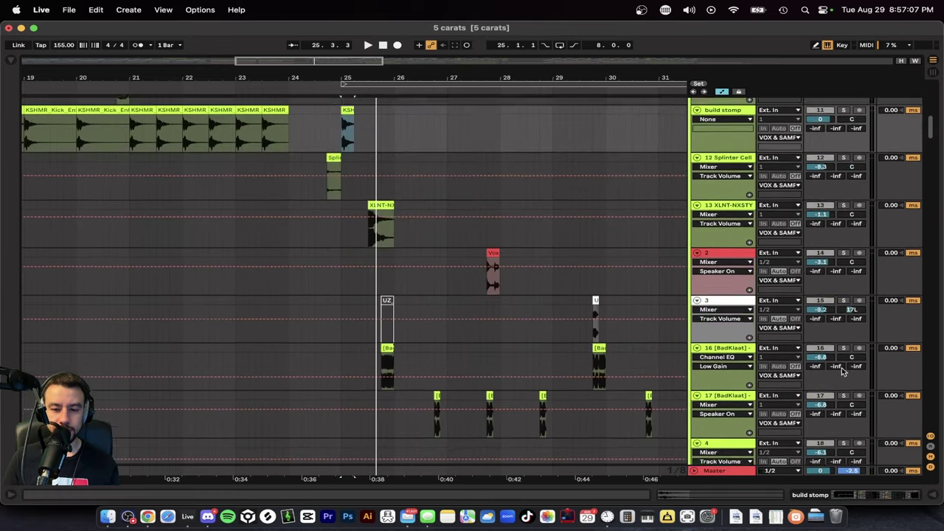
pyautogui.scroll(-3, 844, 354)
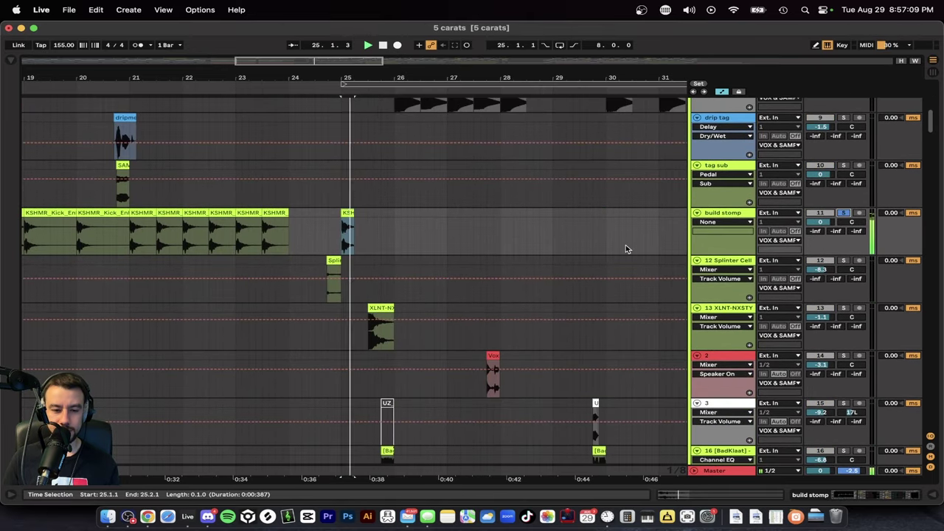
# Step: Solo the crash track 41 in the CYM & HIGHS group and play it from bar 25
pyautogui.scroll(-15, 499, 257)
pyautogui.scroll(-10, 499, 259)
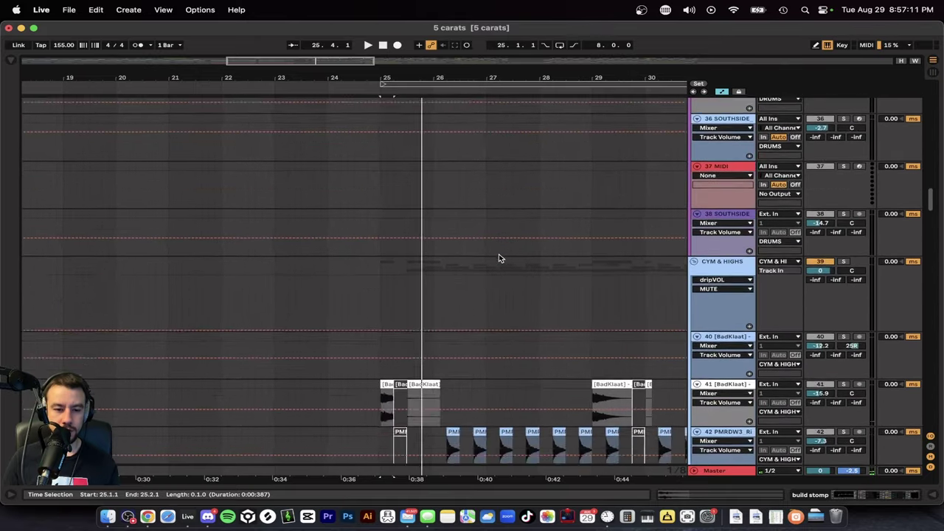
pyautogui.scroll(4, 362, 223)
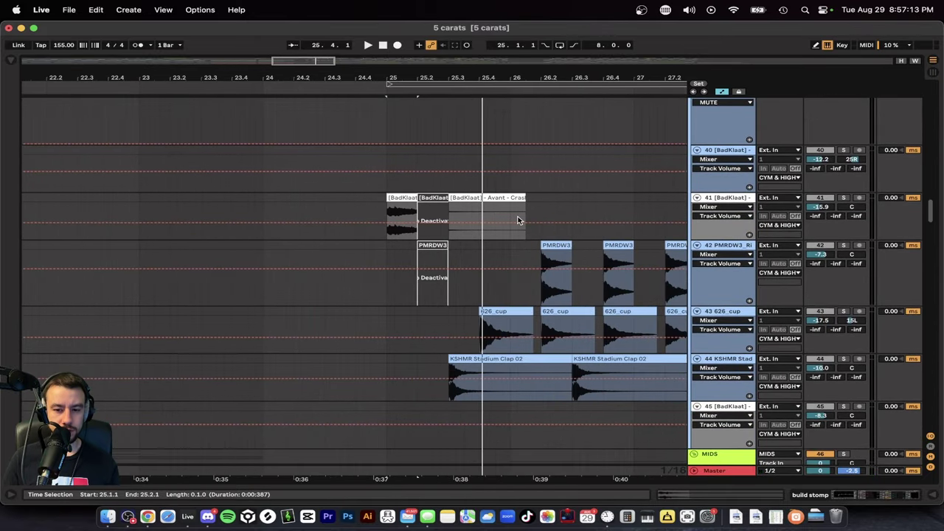
pyautogui.scroll(-6, 518, 218)
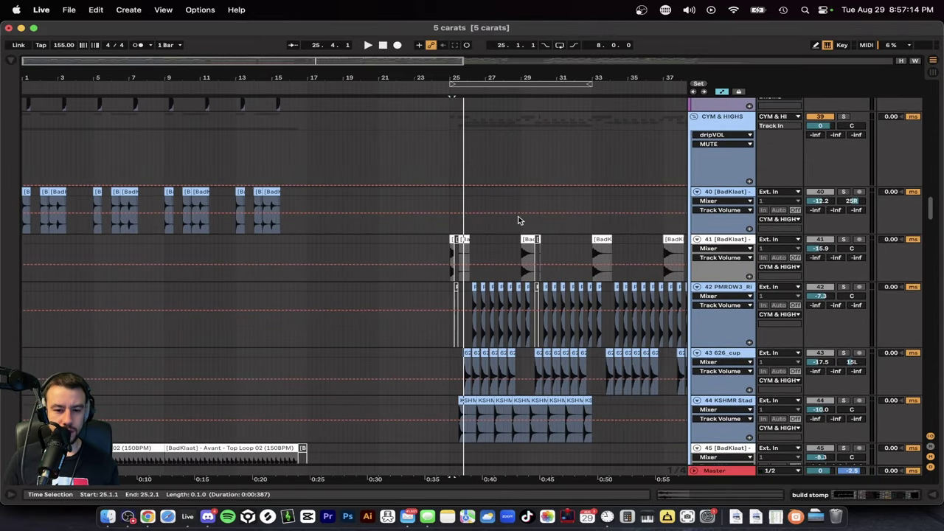
pyautogui.click(845, 242)
pyautogui.scroll(8, 457, 253)
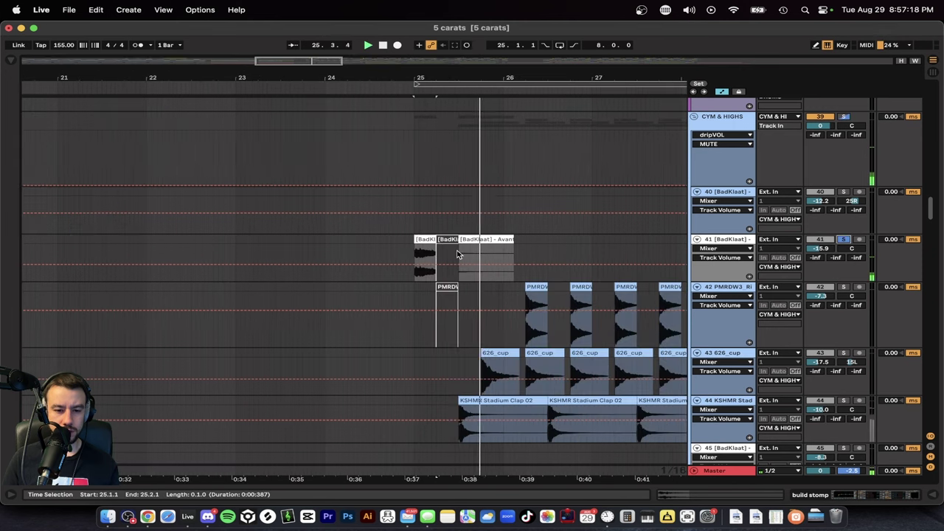
pyautogui.scroll(-6, 457, 254)
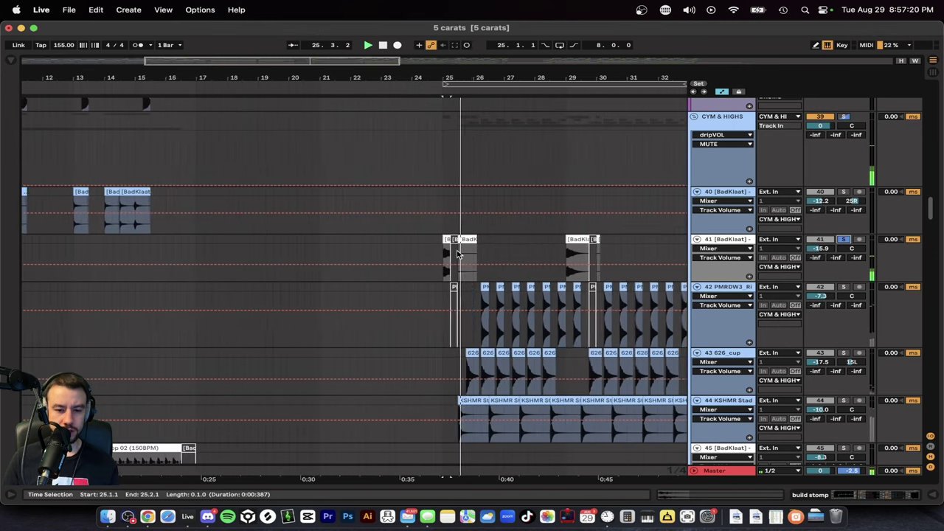
# Step: Play the wiggly chords track in solo from bar 25 and inspect the effects and oscillators of its Serum patch
pyautogui.scroll(-12, 458, 254)
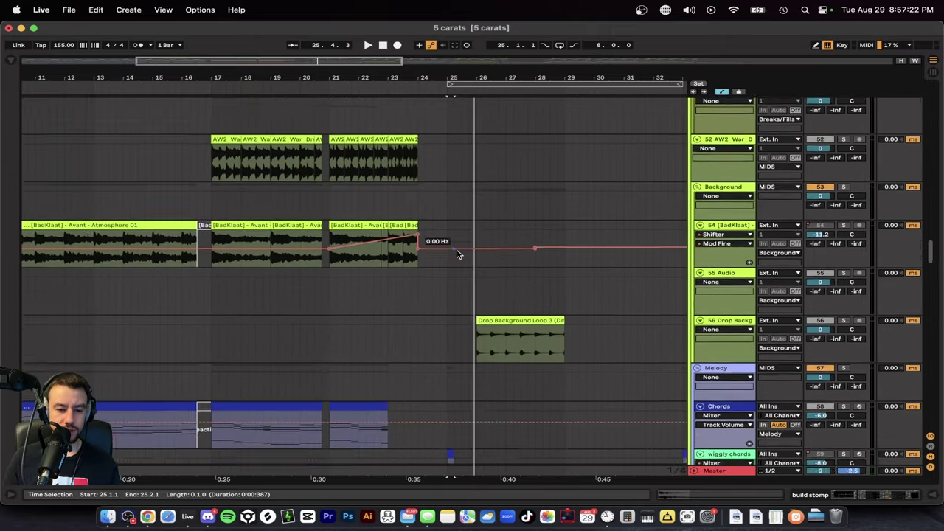
pyautogui.scroll(4, 457, 254)
pyautogui.scroll(3, 366, 259)
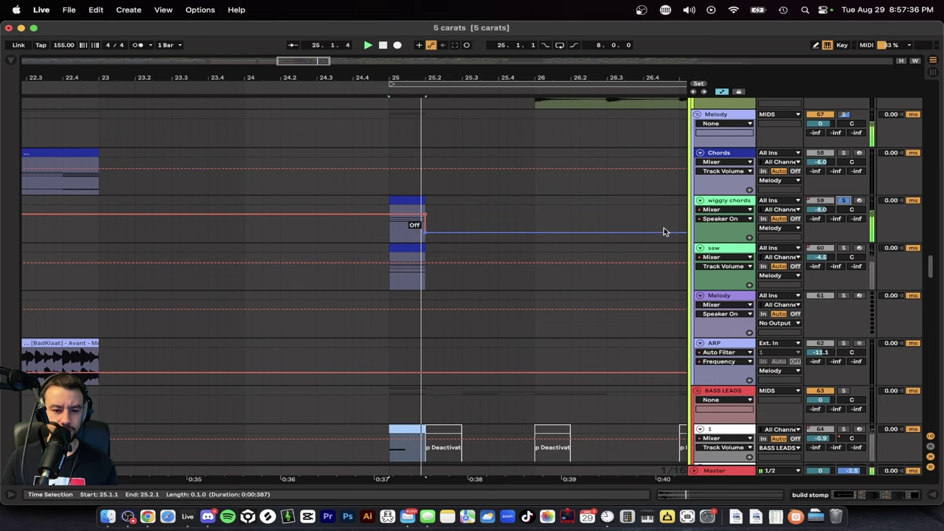
pyautogui.doubleClick(730, 203)
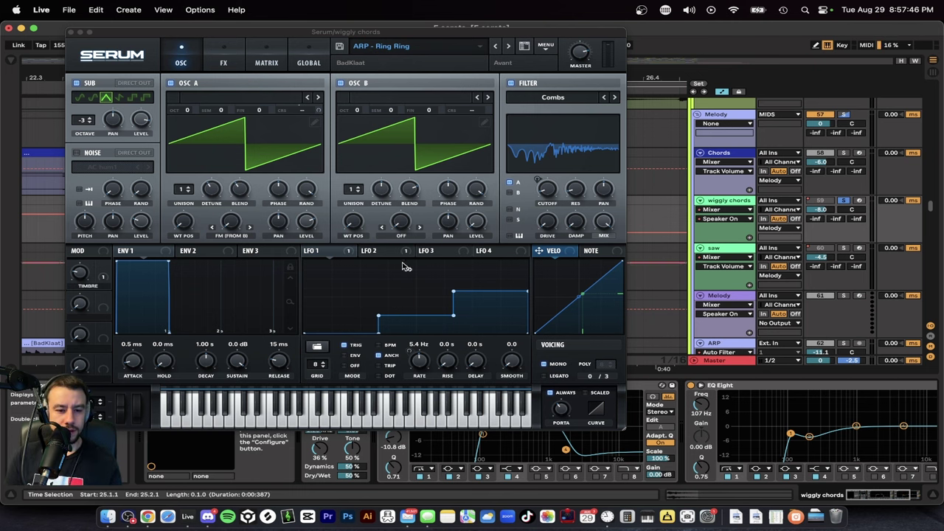
pyautogui.click(222, 53)
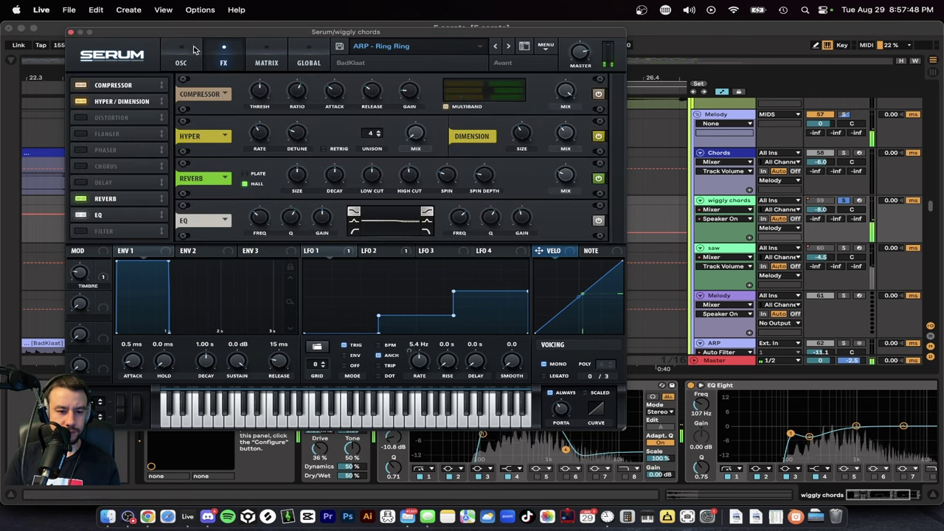
pyautogui.click(181, 60)
pyautogui.click(71, 32)
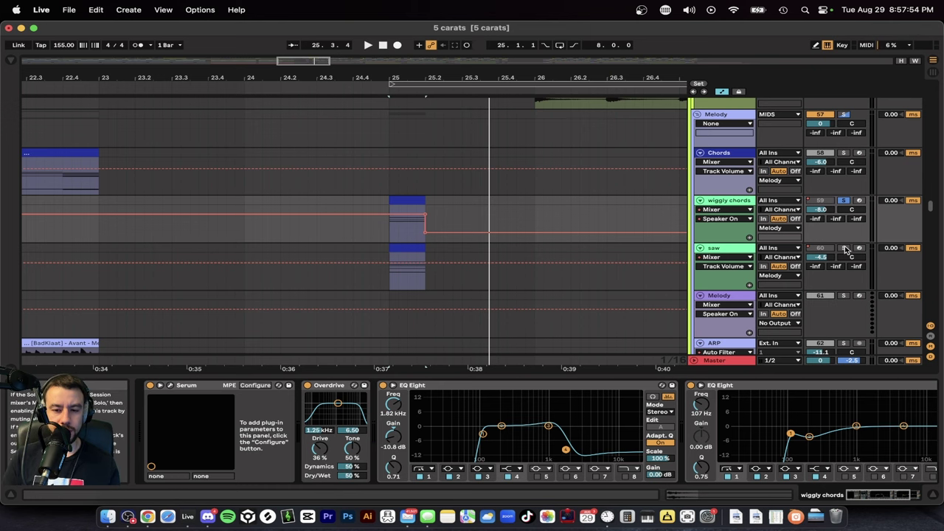
# Step: Play the saw and wiggly chords layers soloed together from bar 25, and audition BASS LEADS track 1 in solo
pyautogui.press('space')
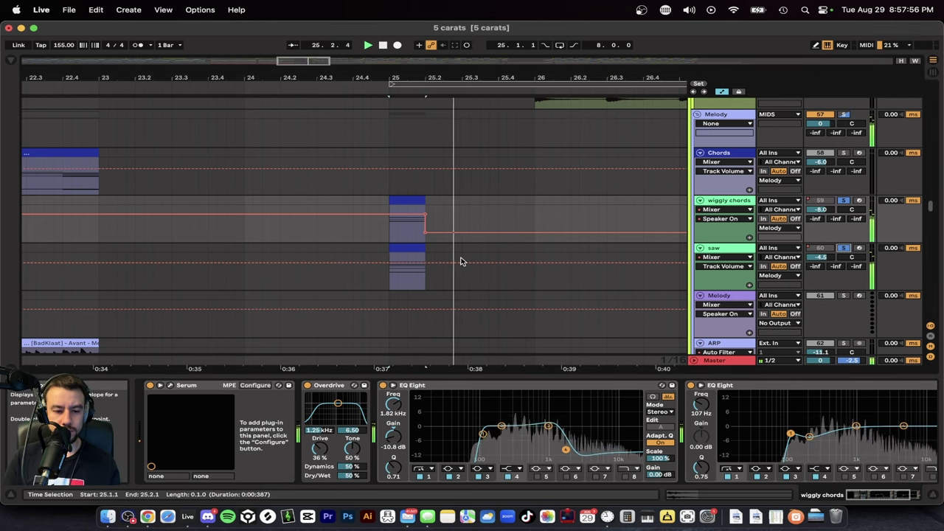
pyautogui.scroll(-5, 463, 261)
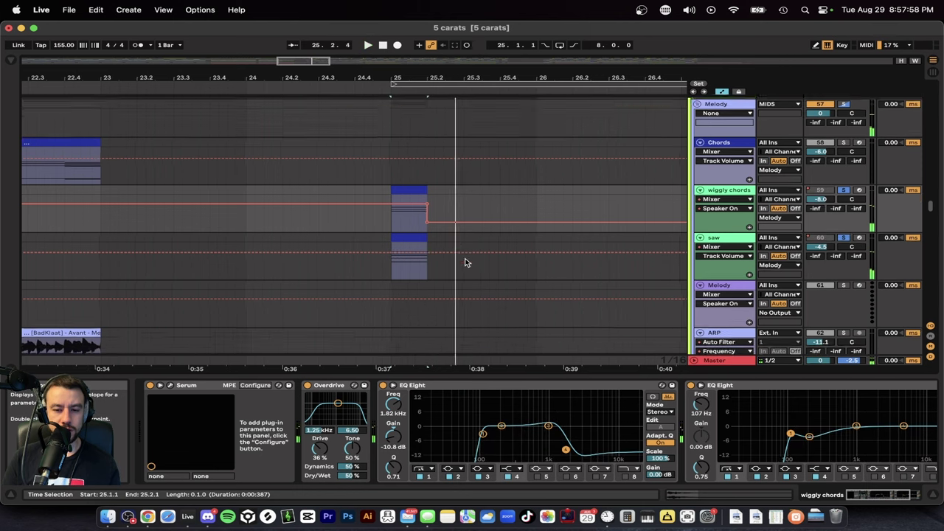
pyautogui.scroll(-3, 465, 262)
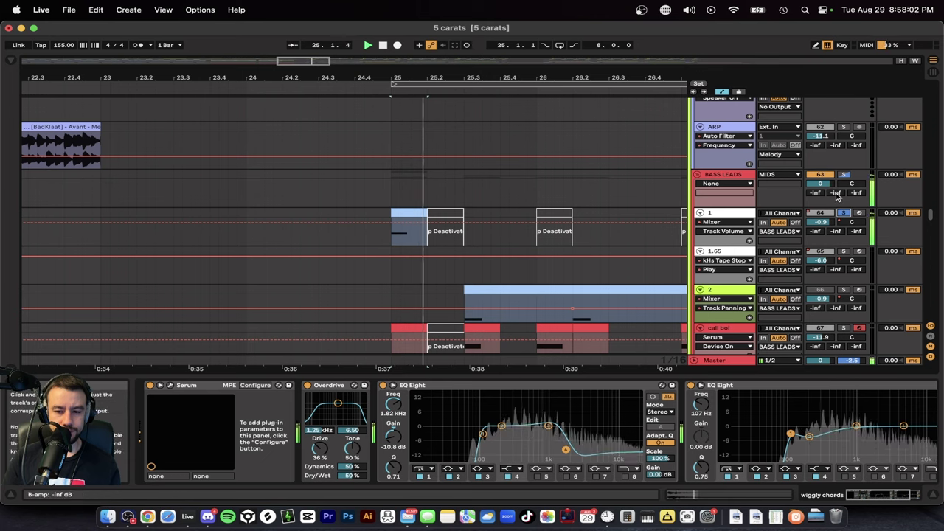
pyautogui.click(844, 213)
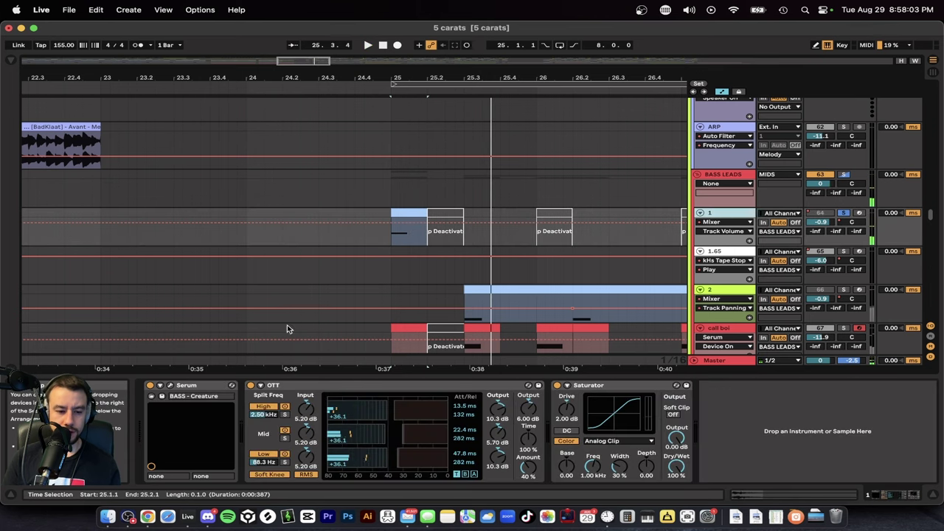
pyautogui.click(170, 386)
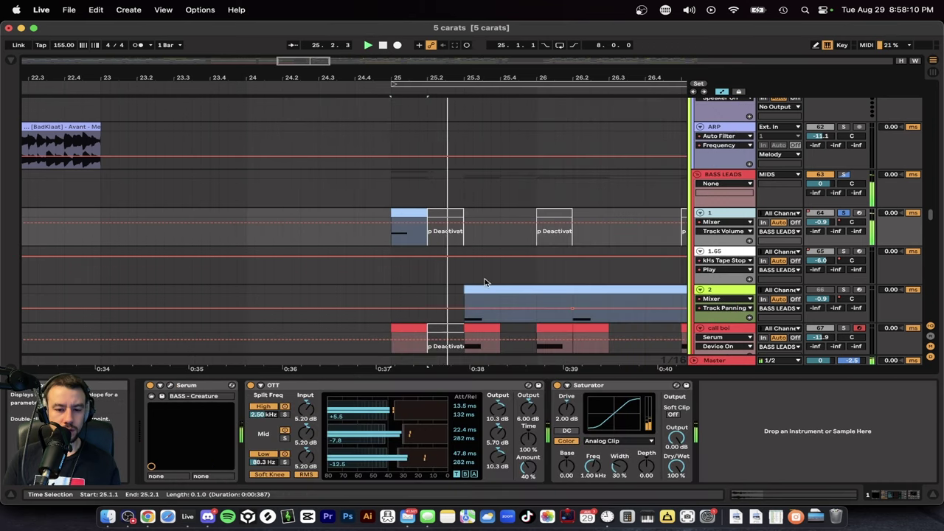
# Step: Inspect the oscillators, LFO 1 and effects chain of the BASS - Creature Serum patch on BASS LEADS track 1
pyautogui.click(171, 387)
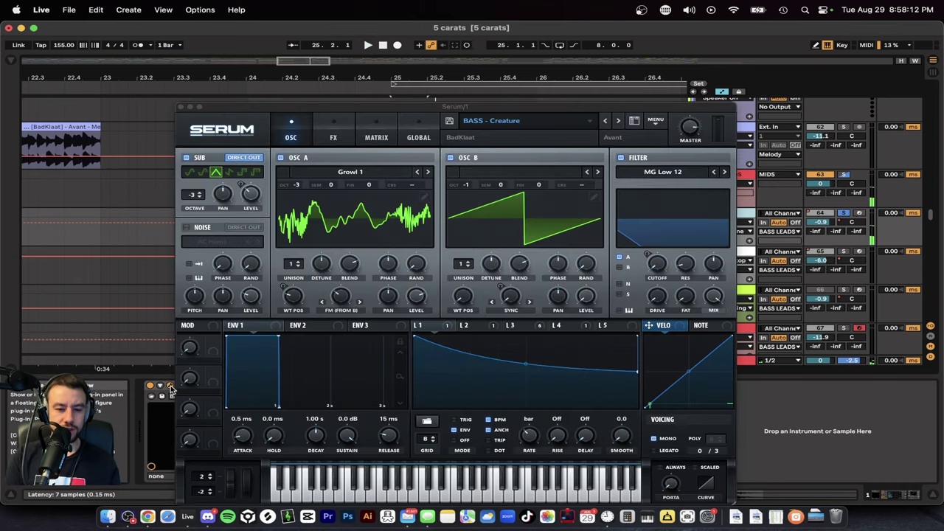
pyautogui.click(418, 325)
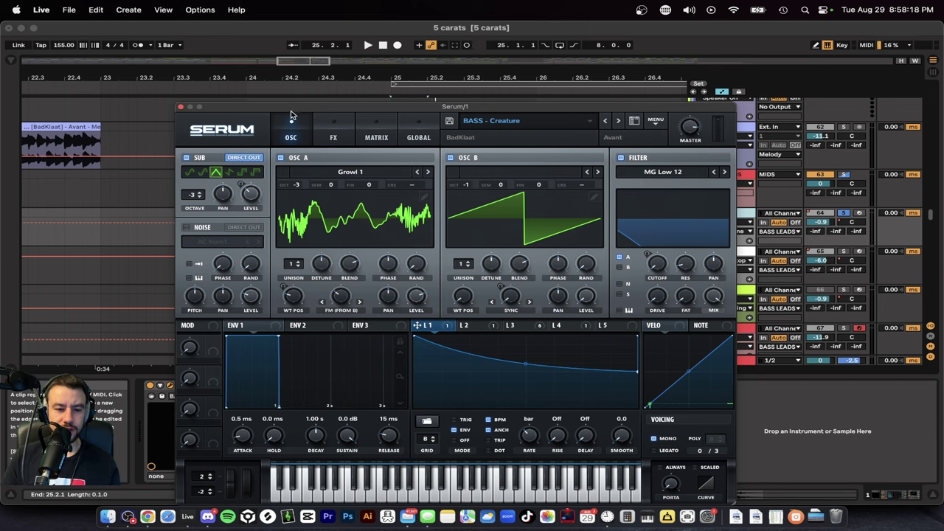
pyautogui.click(333, 132)
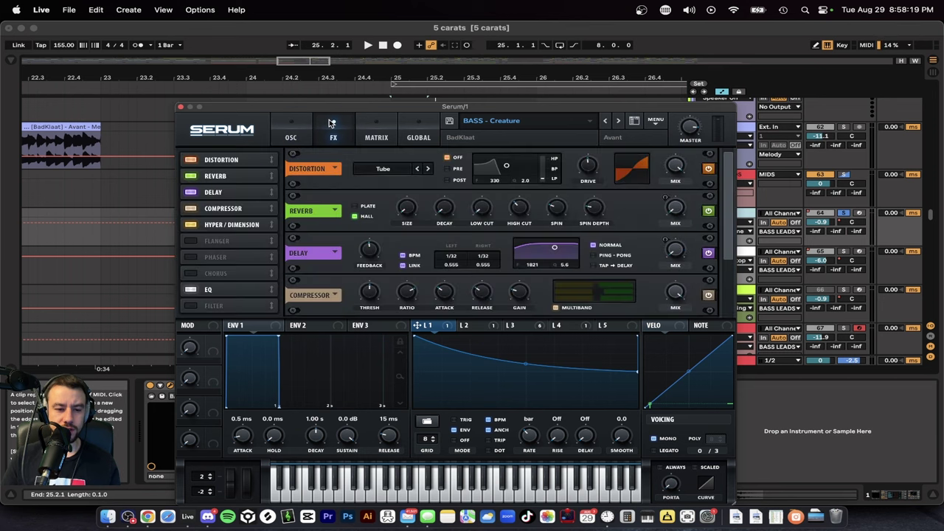
pyautogui.click(219, 193)
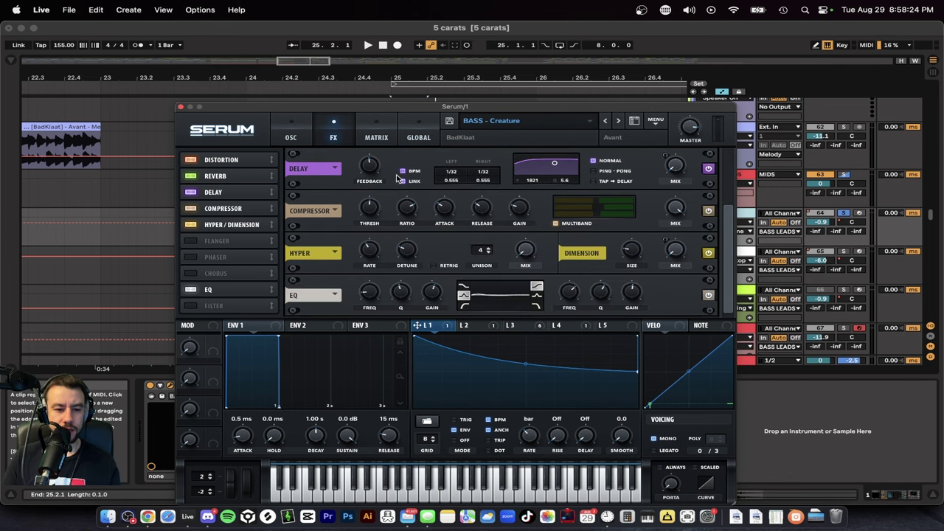
pyautogui.click(271, 127)
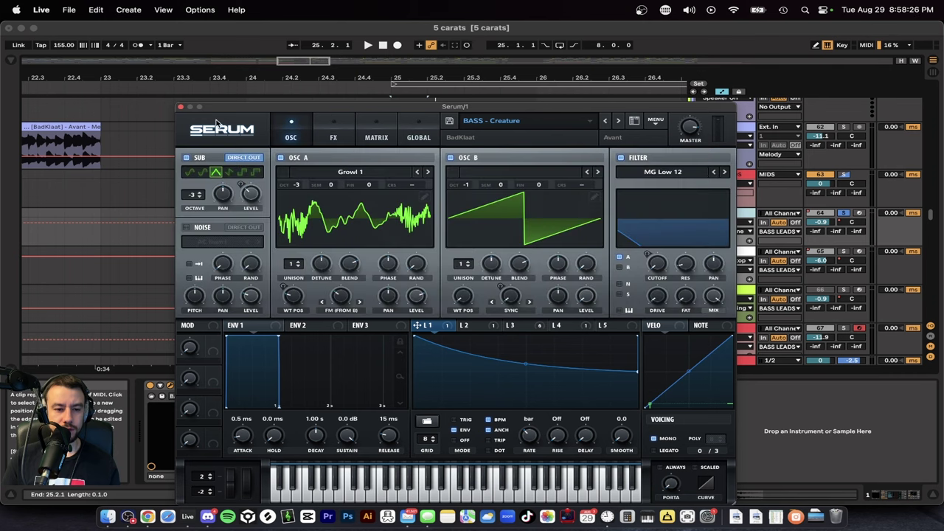
pyautogui.click(181, 107)
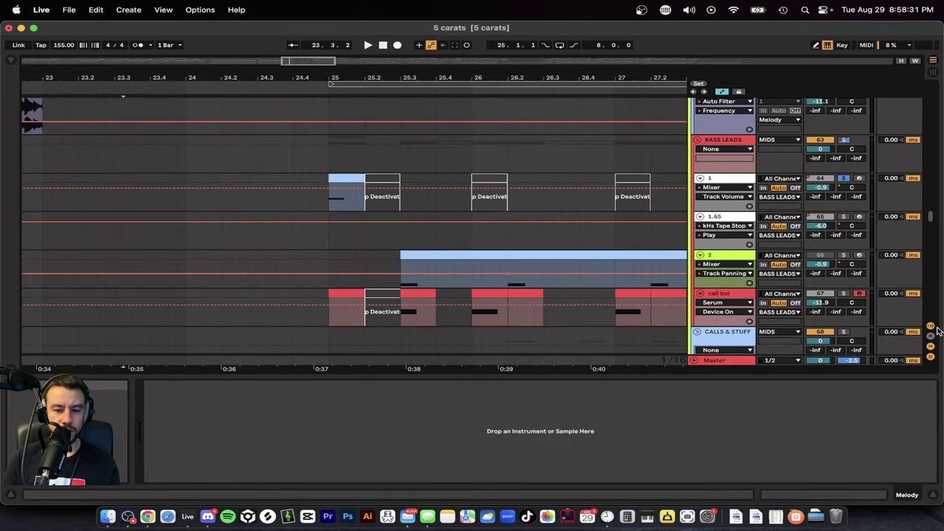
# Step: Solo BASS LEADS track 2, select its clip from 25.3.1 to 29.1.1, and play it
pyautogui.press('space')
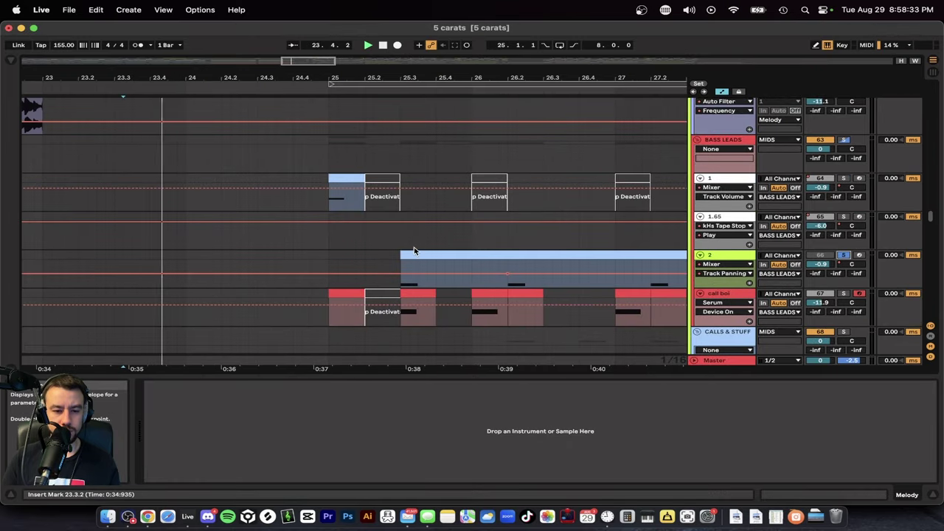
pyautogui.press('space')
pyautogui.click(405, 255)
pyautogui.press('space')
pyautogui.scroll(-2, 406, 254)
pyautogui.hscroll(1, 406, 252)
pyautogui.press('space')
pyautogui.press('space')
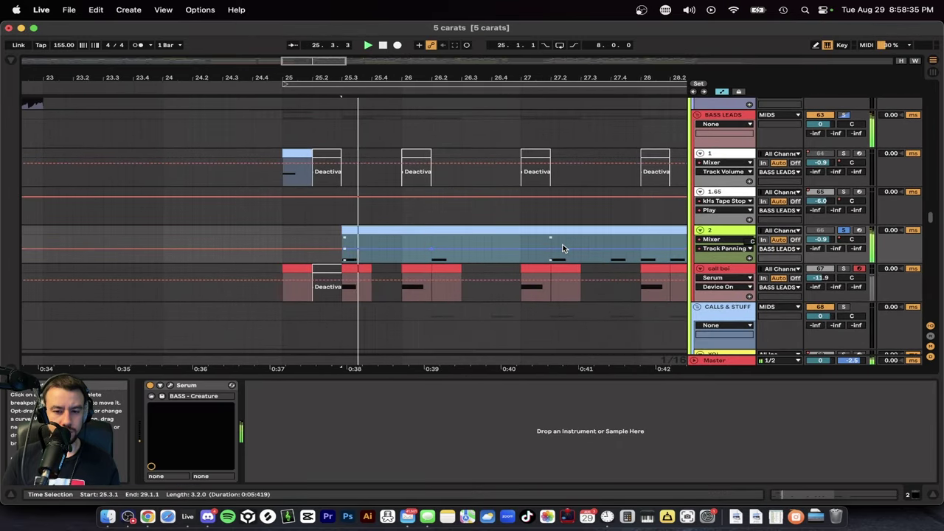
pyautogui.press('space')
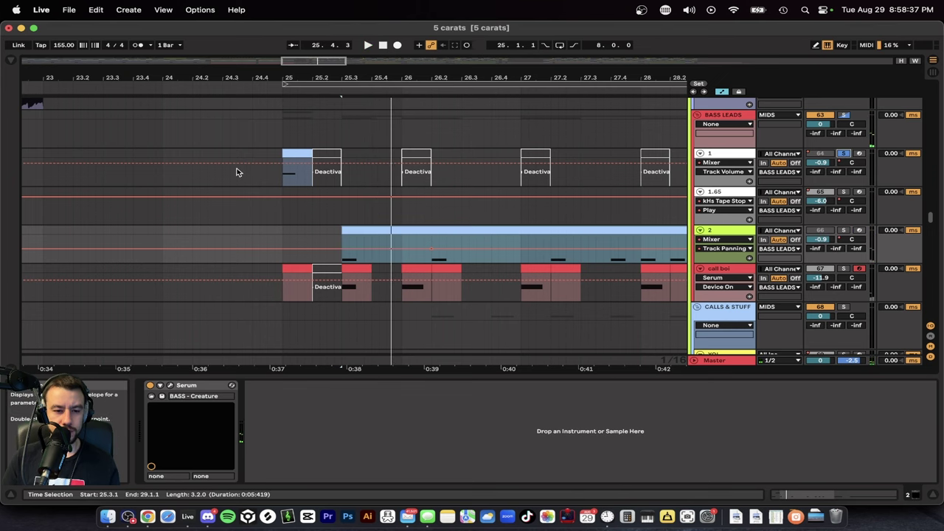
# Step: Play the BASS LEADS track 1 clip at 25.1.1 in solo for comparison, and open its Serum patch
pyautogui.click(308, 151)
pyautogui.click(180, 107)
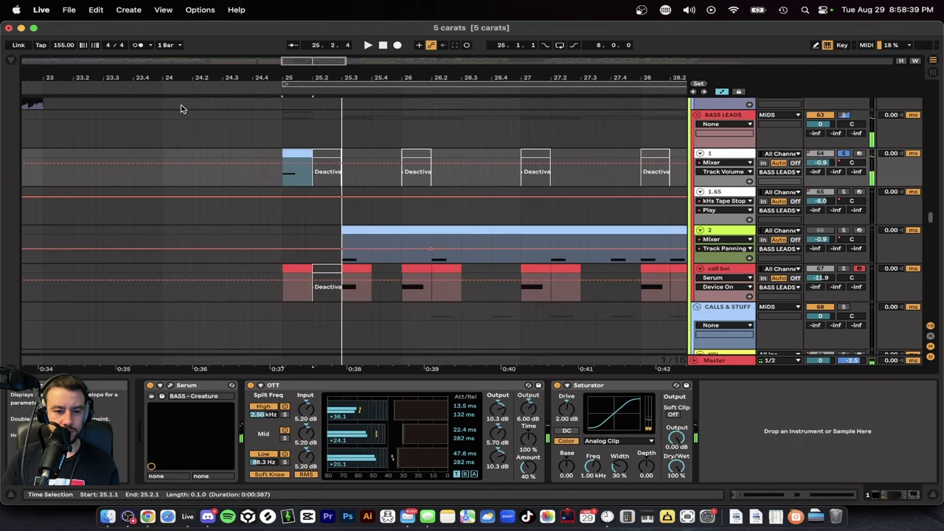
pyautogui.click(170, 386)
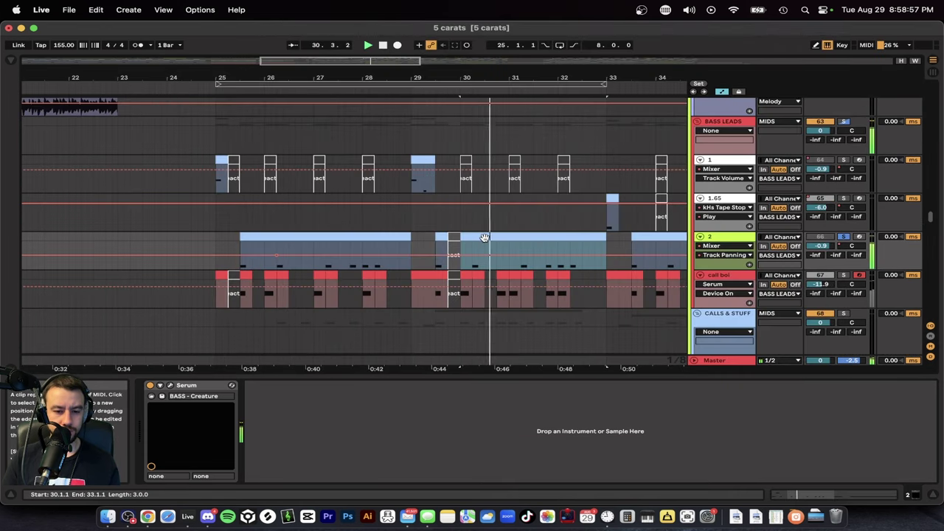
# Step: Play BASS LEADS track 2 from 30.1.1 in solo, then compare the device chains of tracks 1 and 2
pyautogui.hscroll(2, 485, 241)
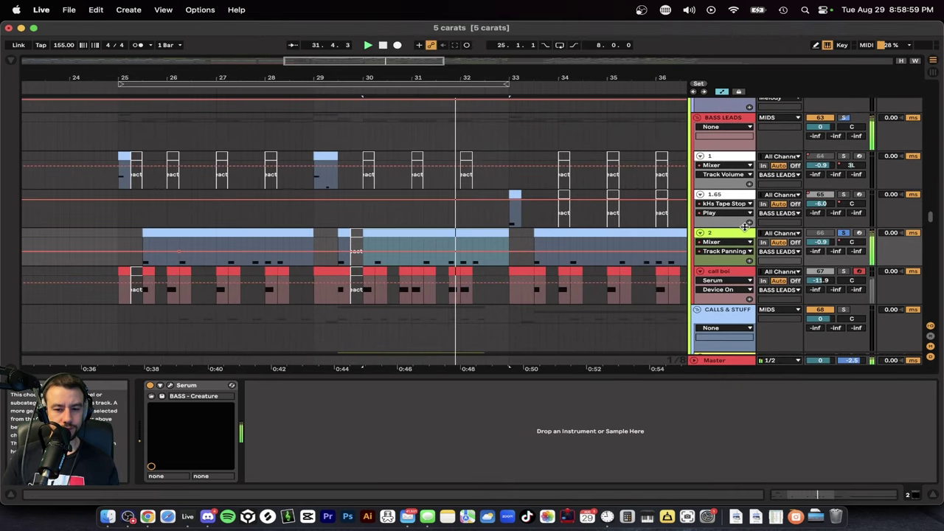
pyautogui.click(723, 299)
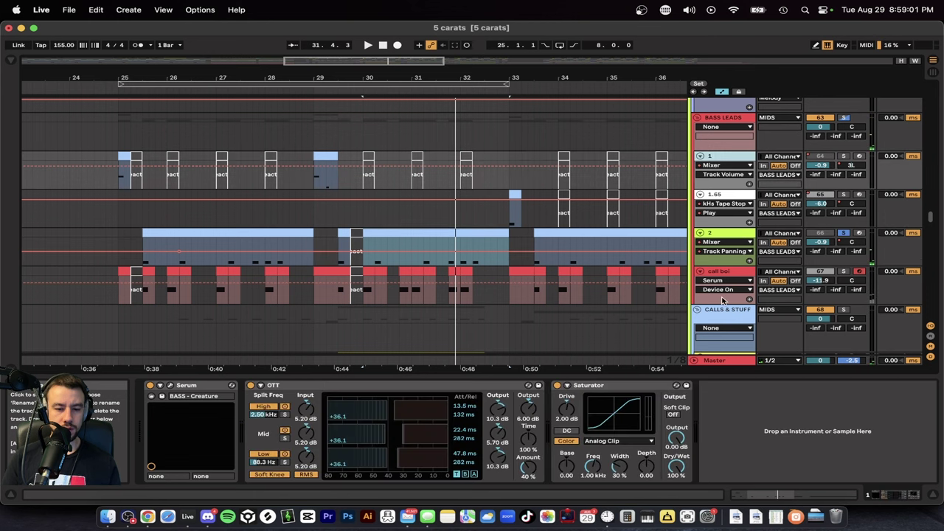
pyautogui.click(714, 234)
pyautogui.click(712, 157)
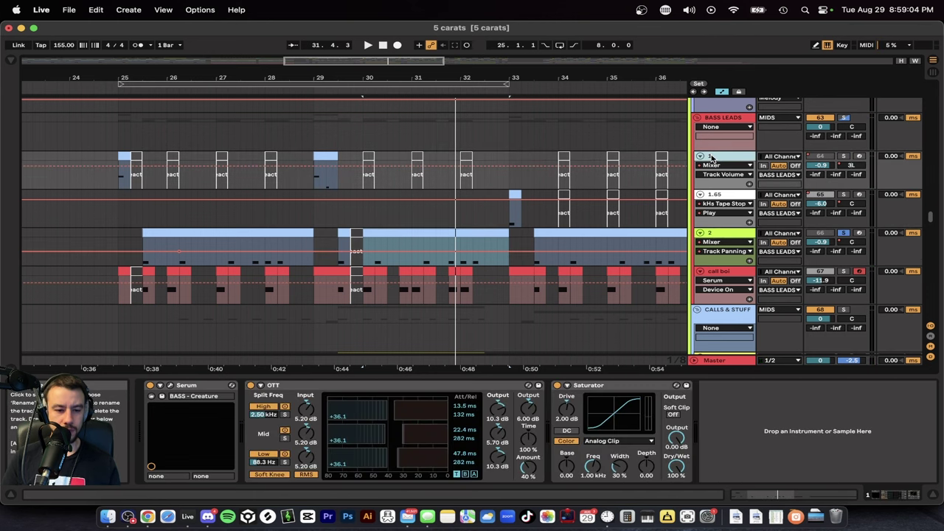
pyautogui.scroll(1, 721, 206)
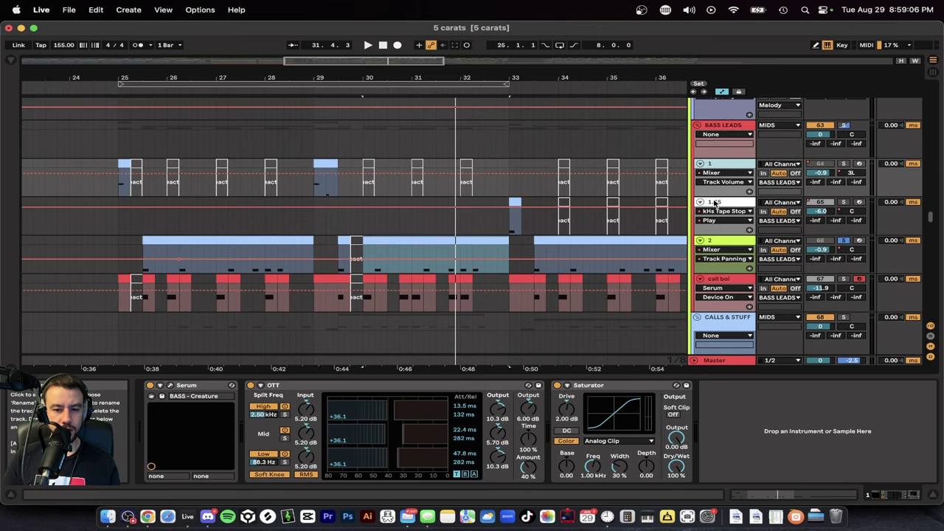
# Step: Inspect the oscillators and effects chain of the BASS - Creature Serum patch on BASS LEADS track 2
pyautogui.click(747, 256)
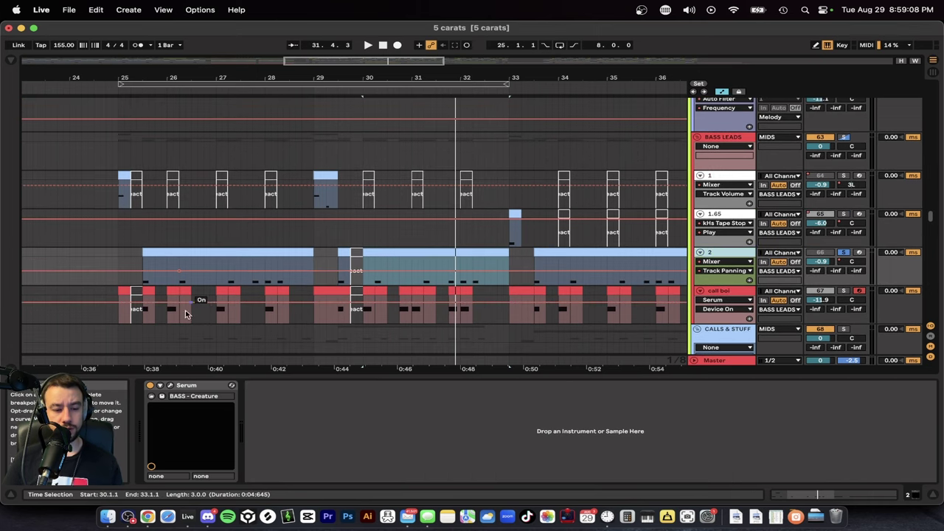
pyautogui.click(170, 386)
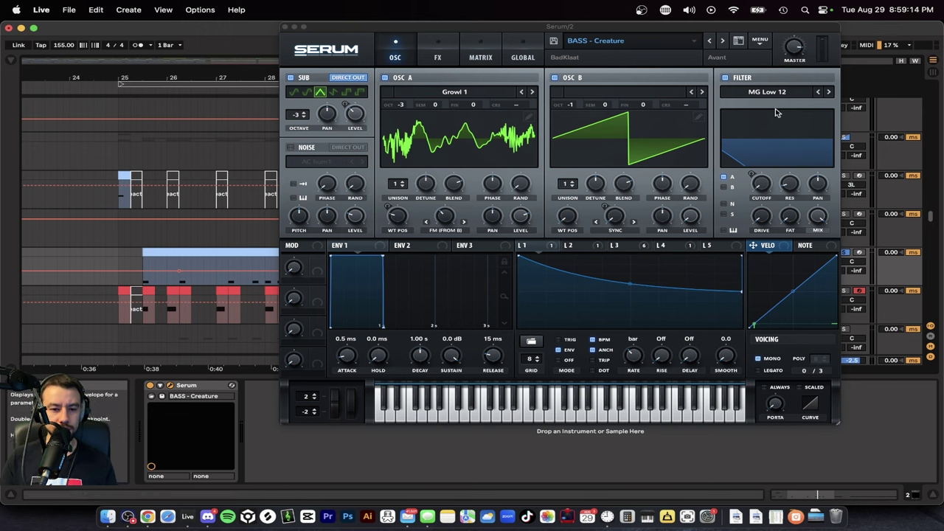
pyautogui.click(435, 59)
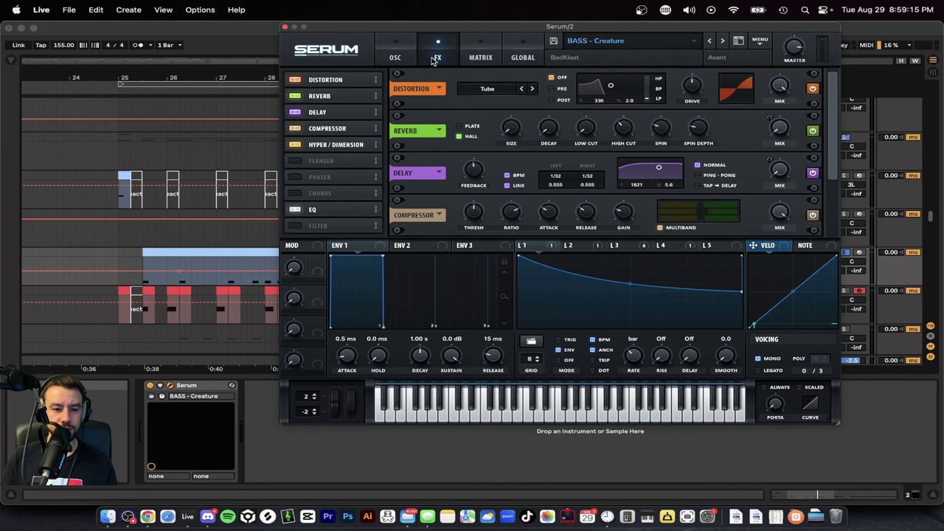
pyautogui.click(285, 28)
# Step: Switch the solo from BASS LEADS track 2 to the call boi track and play it from 25.3.1
pyautogui.scroll(-4, 544, 315)
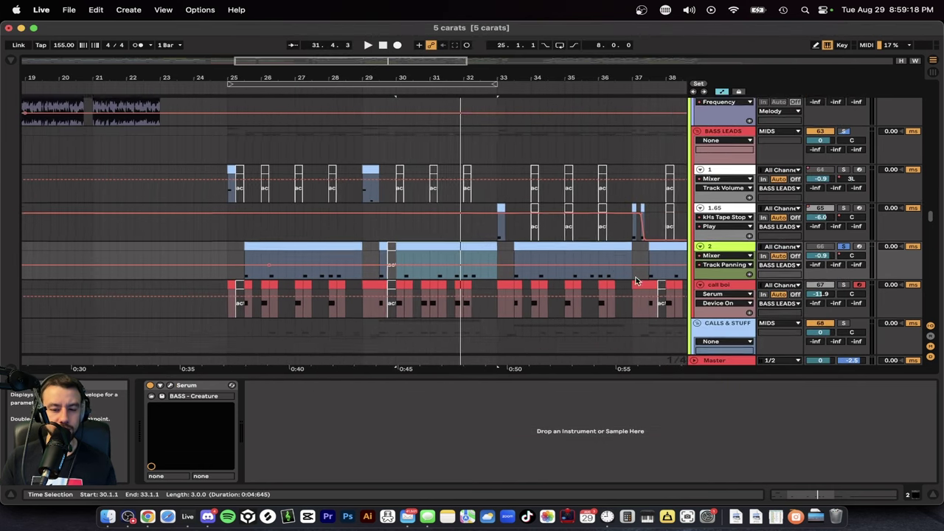
pyautogui.hscroll(2, 538, 270)
pyautogui.scroll(2, 535, 269)
pyautogui.scroll(-2, 537, 269)
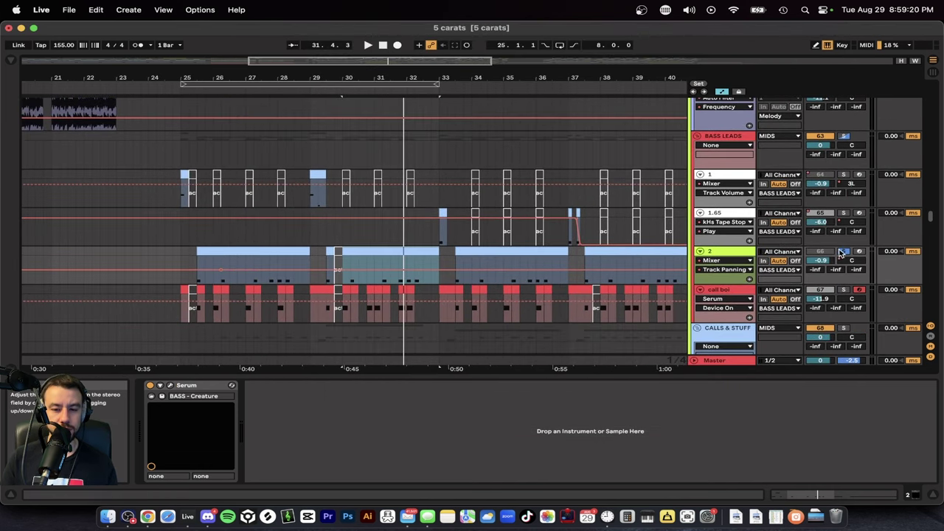
pyautogui.click(843, 289)
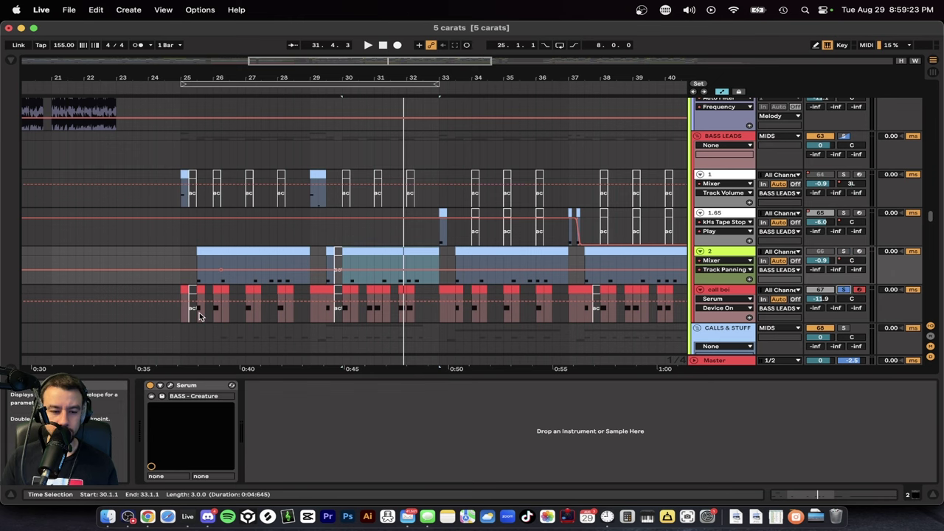
pyautogui.click(197, 312)
pyautogui.press('space')
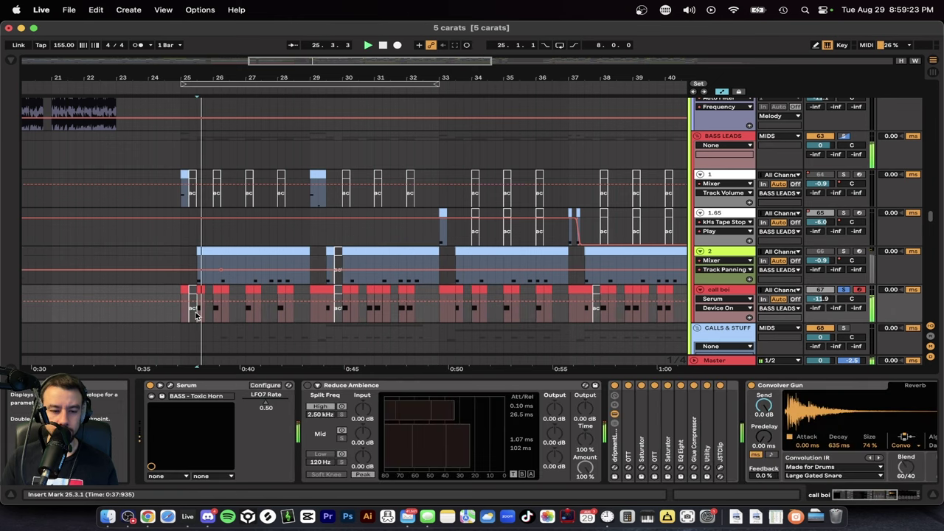
# Step: Inspect the oscillators, filter and LFO of the BASS - Toxic Horn Serum patch on the call boi track
pyautogui.press('+')
pyautogui.click(733, 290)
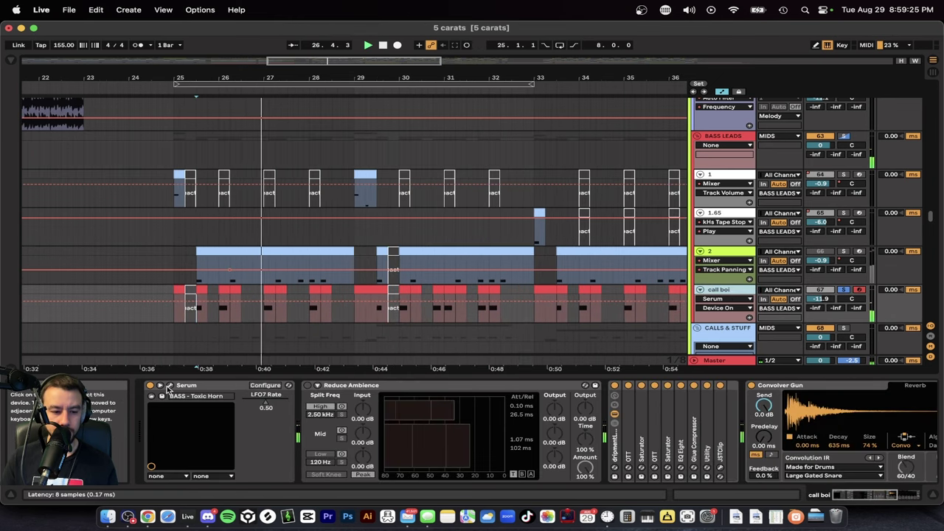
pyautogui.click(170, 386)
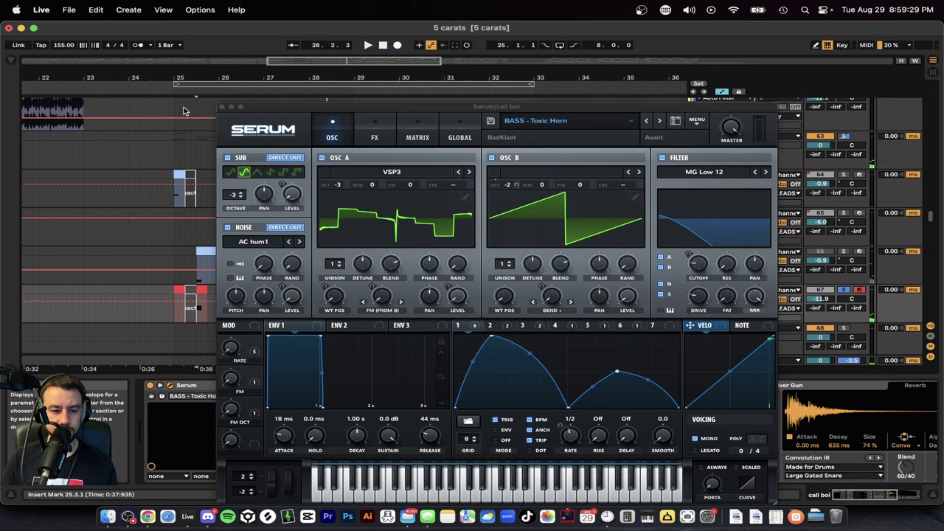
pyautogui.click(220, 108)
# Step: Play the soloed call boi track from 33.3.1
pyautogui.scroll(2, 440, 246)
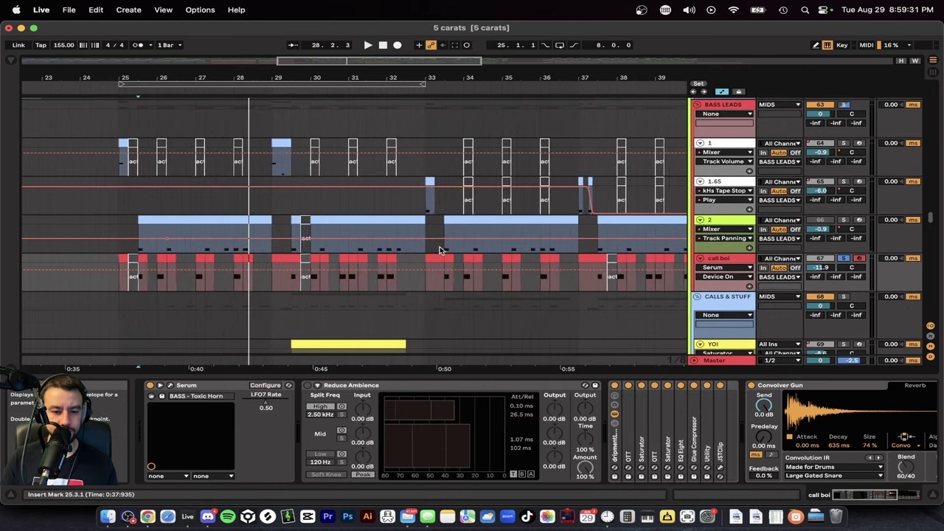
pyautogui.click(443, 291)
pyautogui.scroll(-2, 447, 283)
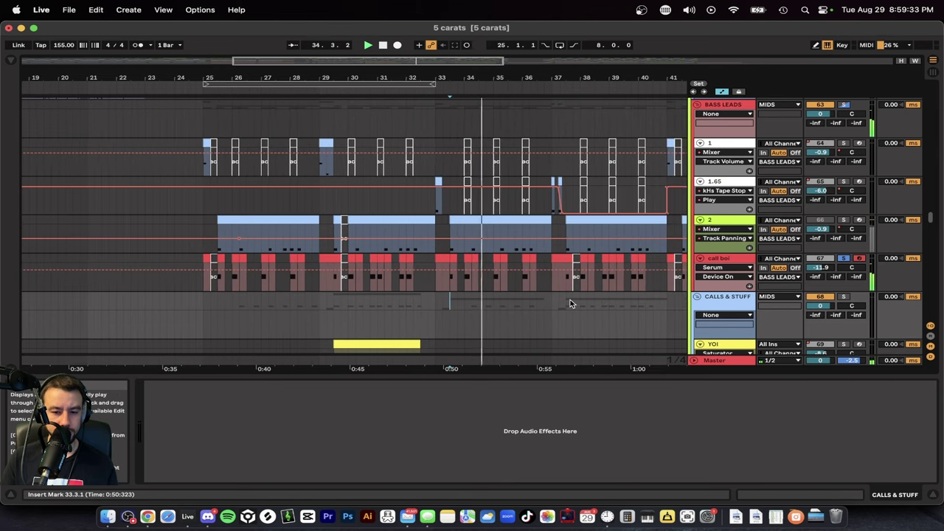
pyautogui.scroll(-1, 568, 303)
pyautogui.click(731, 229)
pyautogui.press('space')
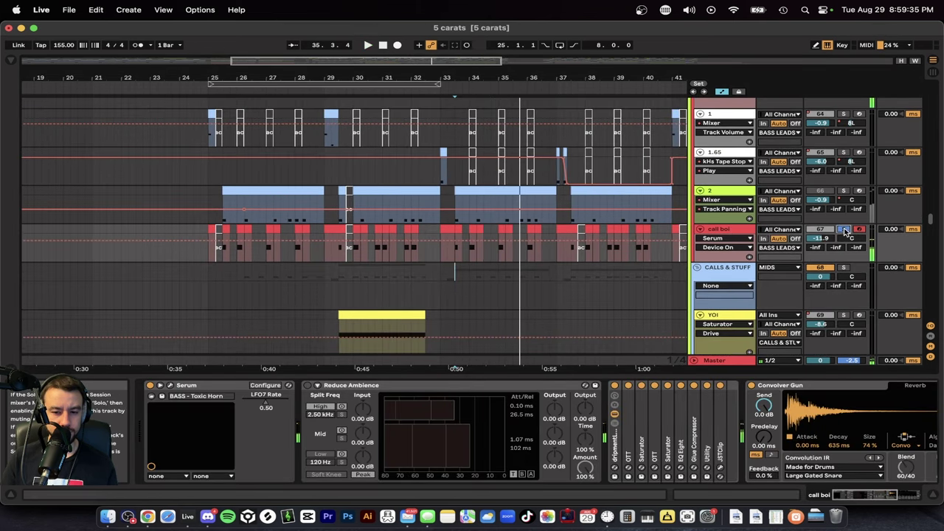
# Step: Unsolo call boi and play the drop from 33.3.1 with the device view hidden
pyautogui.click(844, 228)
pyautogui.press('space')
pyautogui.scroll(2, 454, 270)
pyautogui.hscroll(-2, 454, 270)
pyautogui.hscroll(3, 527, 274)
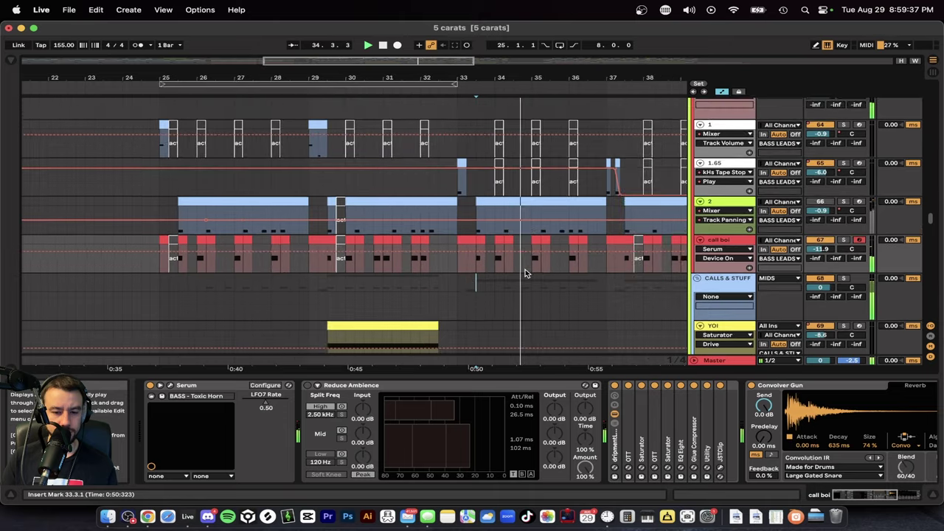
pyautogui.scroll(-2, 520, 290)
pyautogui.press('super+alt+l')
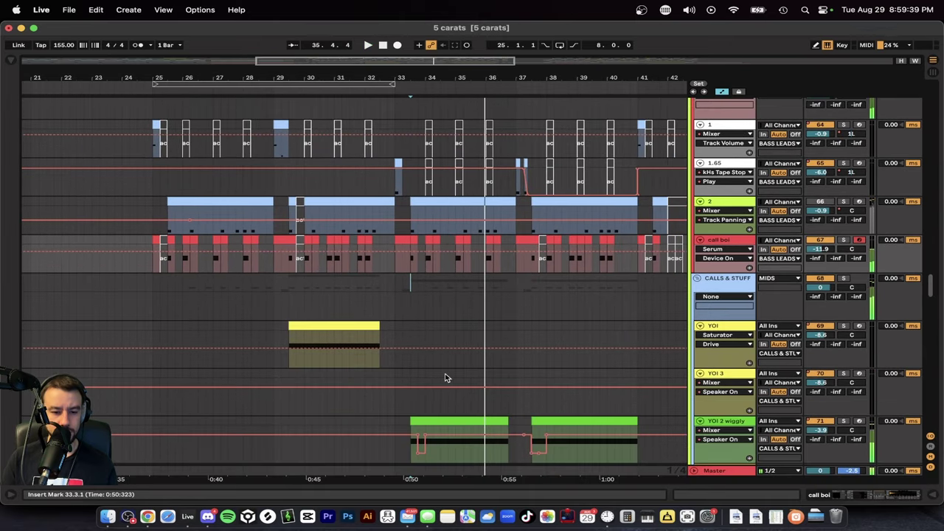
pyautogui.press('space')
# Step: Browse down to the LOWS tracks and back, then mute the CALLS & STUFF group and replay from 33.3.1
pyautogui.scroll(-3, 447, 377)
pyautogui.scroll(-8, 446, 377)
pyautogui.scroll(4, 445, 375)
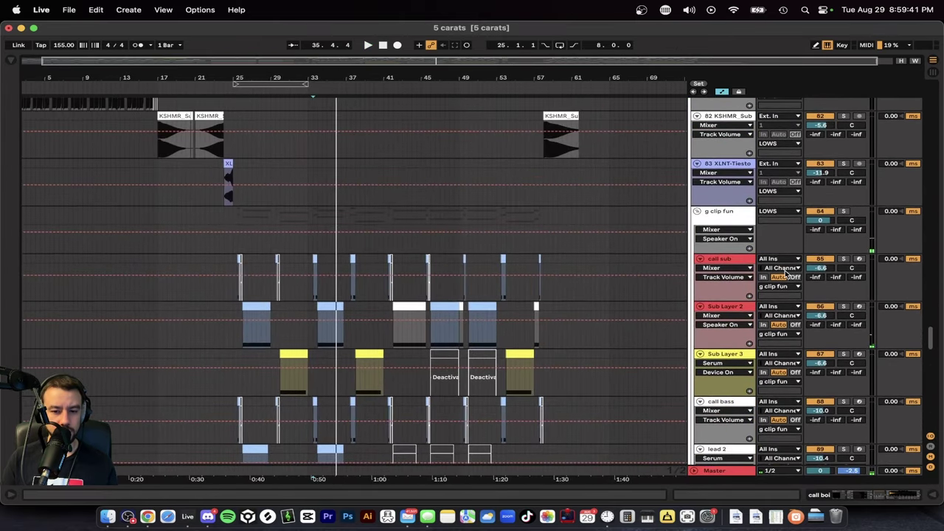
pyautogui.scroll(10, 369, 232)
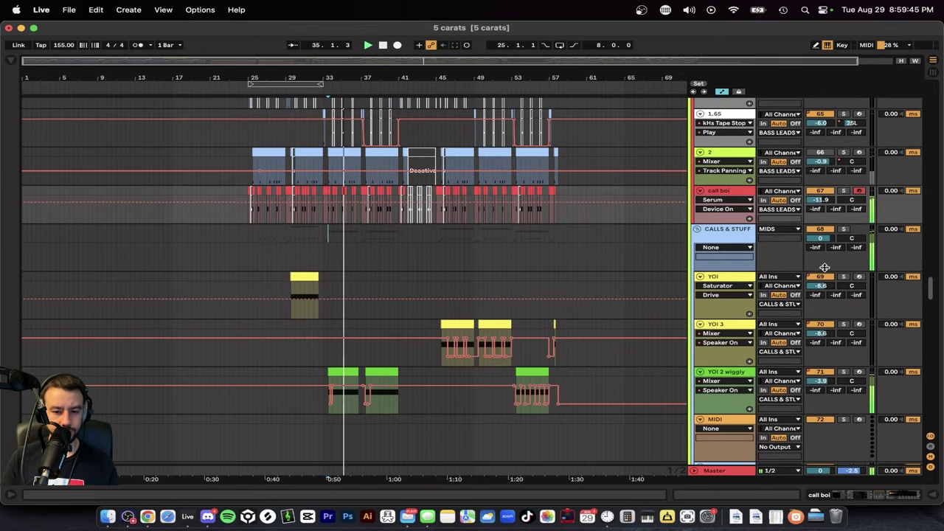
pyautogui.click(335, 283)
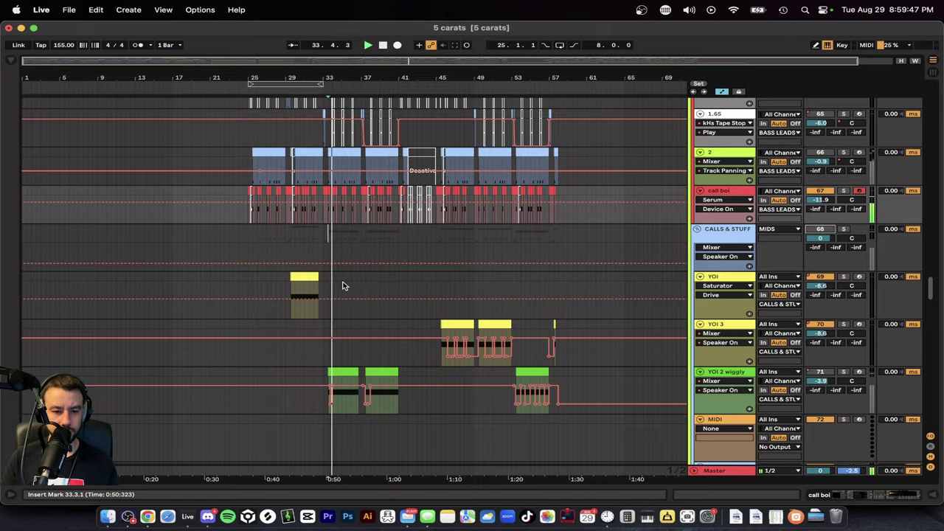
pyautogui.scroll(3, 342, 283)
pyautogui.scroll(5, 343, 282)
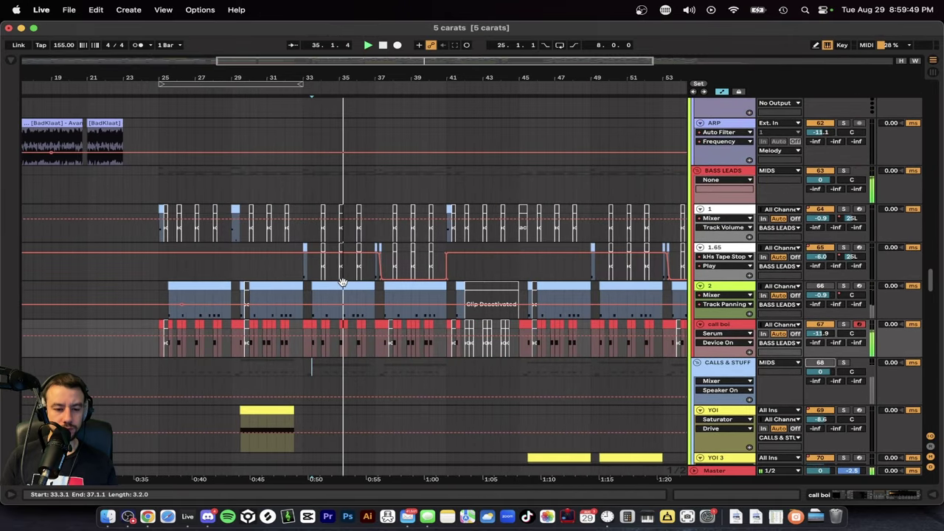
# Step: Play the drop from 25.1.1 and follow the BASS LEADS call-and-response clips up to bar 28
pyautogui.scroll(-1, 343, 285)
pyautogui.hscroll(-1, 343, 285)
pyautogui.click(112, 252)
pyautogui.press('space')
pyautogui.press('space')
pyautogui.scroll(5, 112, 253)
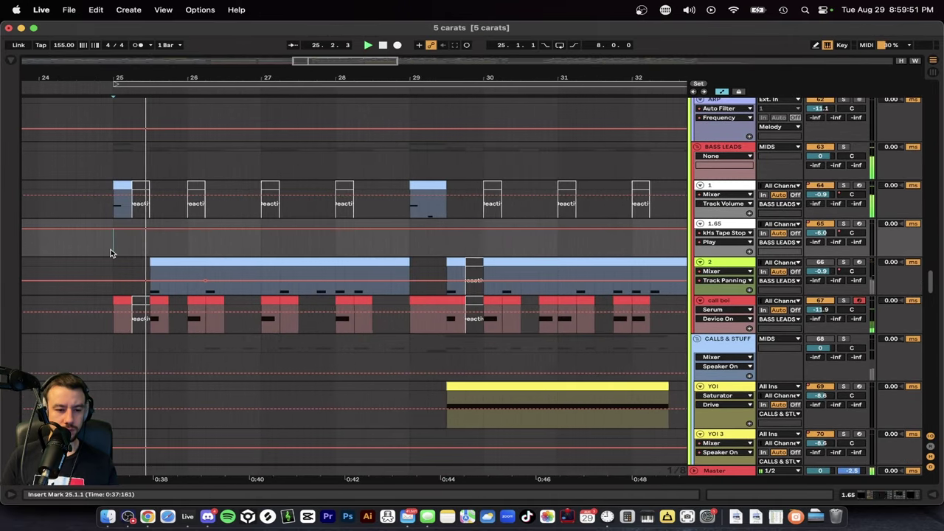
pyautogui.scroll(2, 193, 280)
pyautogui.scroll(-3, 276, 283)
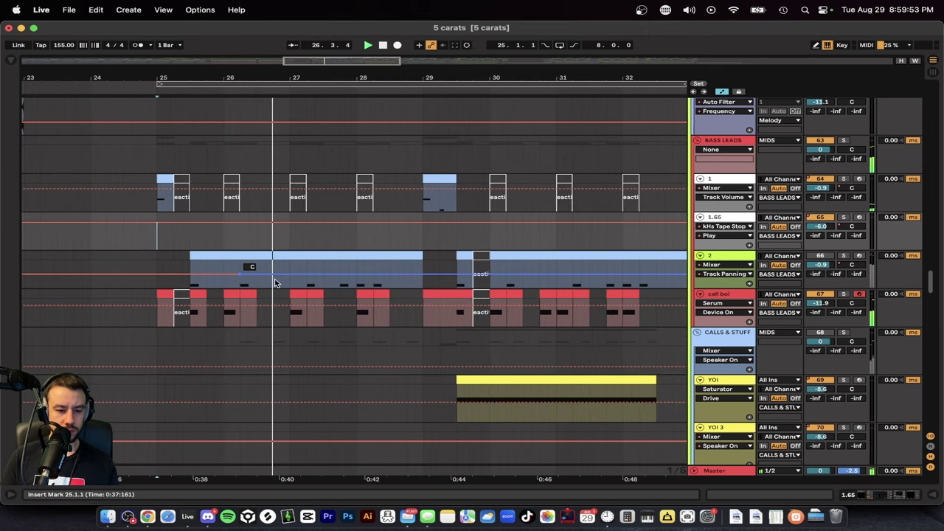
pyautogui.hscroll(5, 346, 298)
pyautogui.click(322, 295)
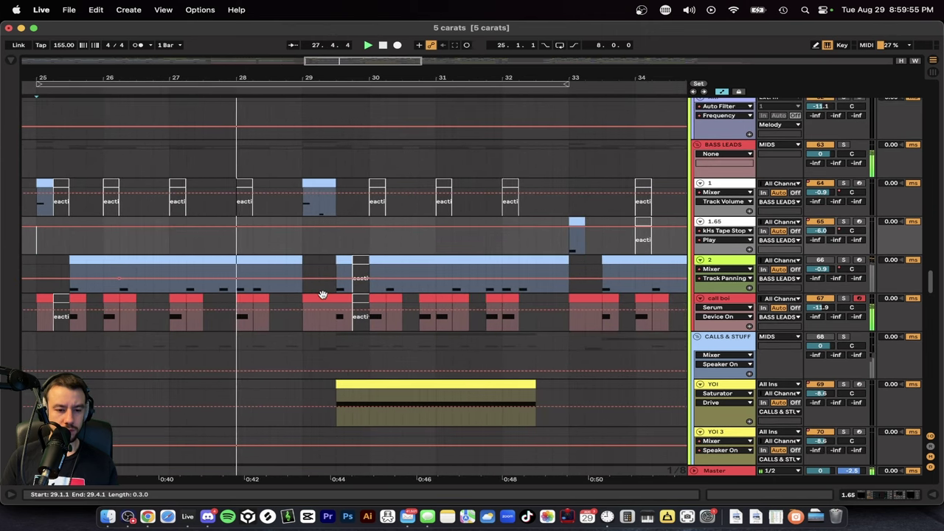
# Step: Follow the BASS LEADS and YOI clips in playback from bar 29 into bar 32, then stop
pyautogui.scroll(-3, 322, 295)
pyautogui.hscroll(2, 325, 295)
pyautogui.scroll(-1, 325, 295)
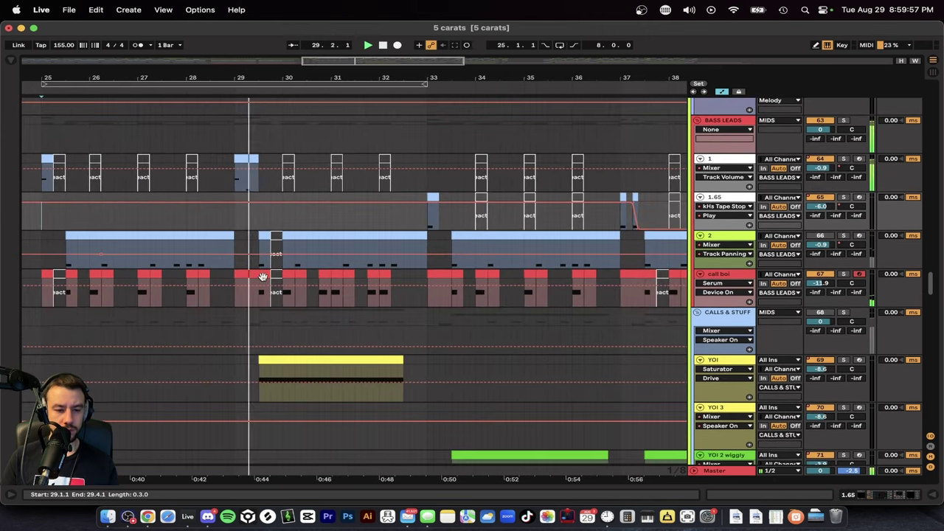
pyautogui.scroll(4, 295, 292)
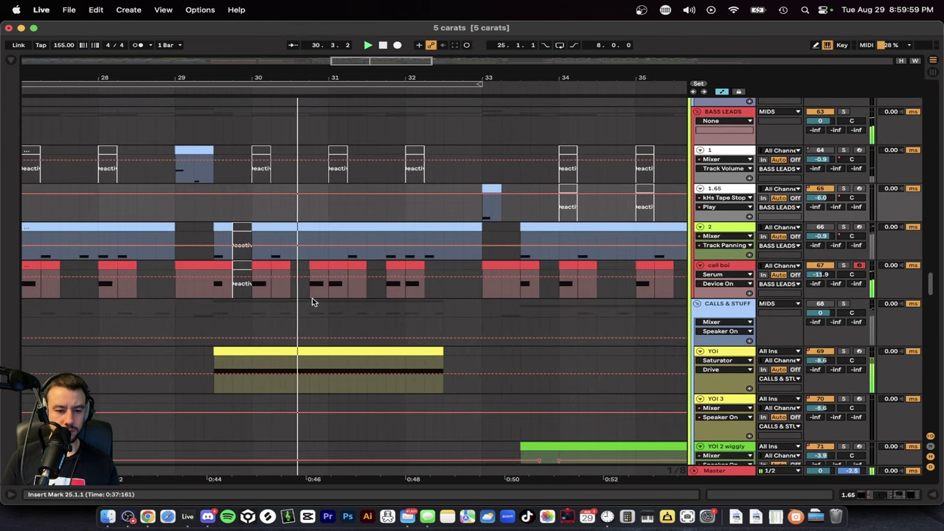
pyautogui.scroll(-1, 328, 303)
pyautogui.hscroll(2, 327, 303)
pyautogui.scroll(-2, 327, 303)
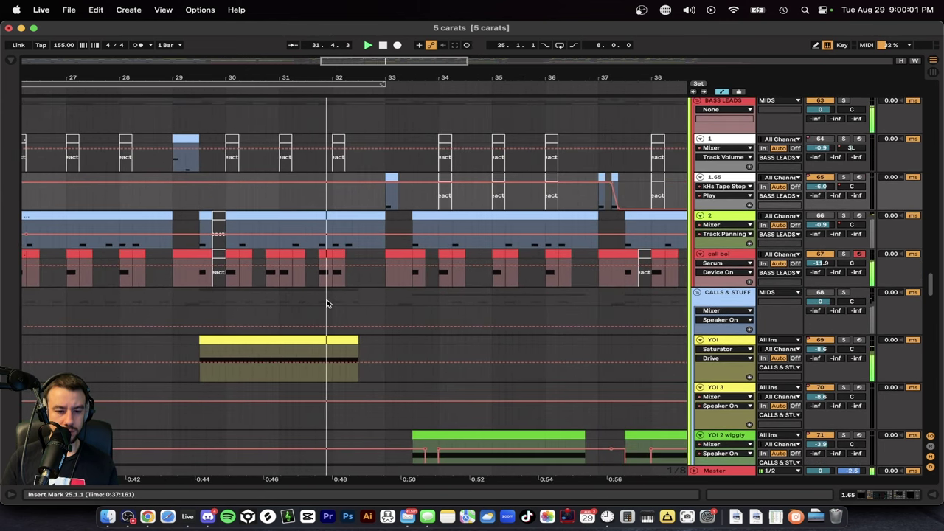
pyautogui.hscroll(3, 327, 303)
pyautogui.press('space')
pyautogui.hscroll(-3, 174, 328)
pyautogui.scroll(1, 174, 327)
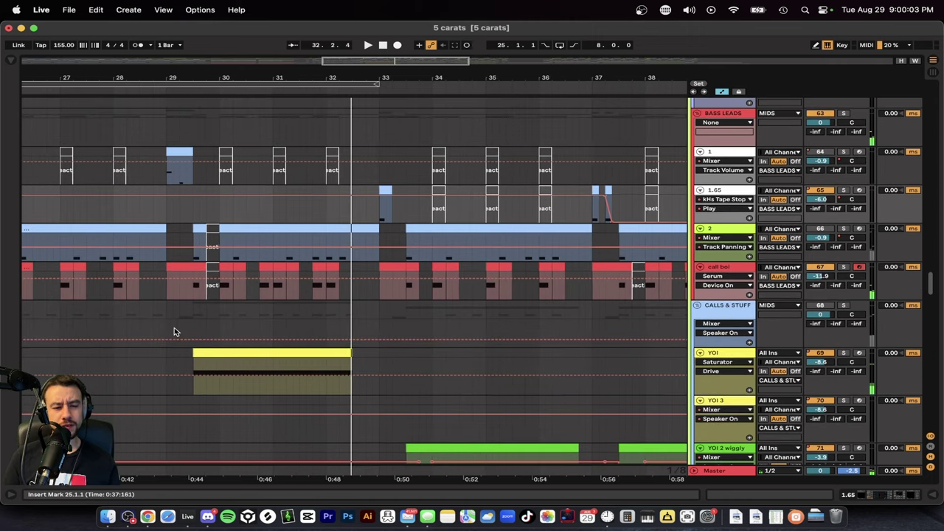
# Step: Solo BASS LEADS track 1, select its clip from 25.1.1 to 25.2.1, and play it
pyautogui.click(233, 351)
pyautogui.scroll(2, 233, 353)
pyautogui.hscroll(-1, 233, 352)
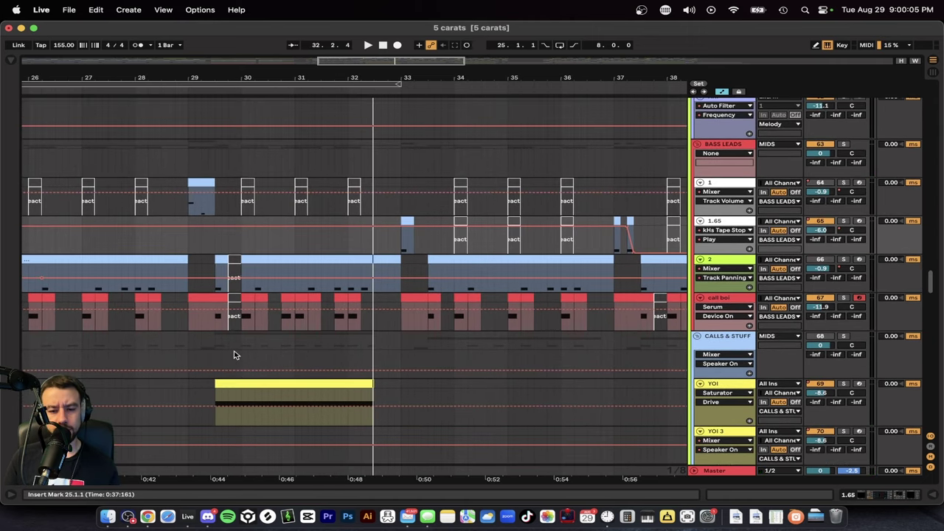
pyautogui.scroll(-2, 234, 351)
pyautogui.scroll(2, 206, 273)
pyautogui.hscroll(-1, 206, 272)
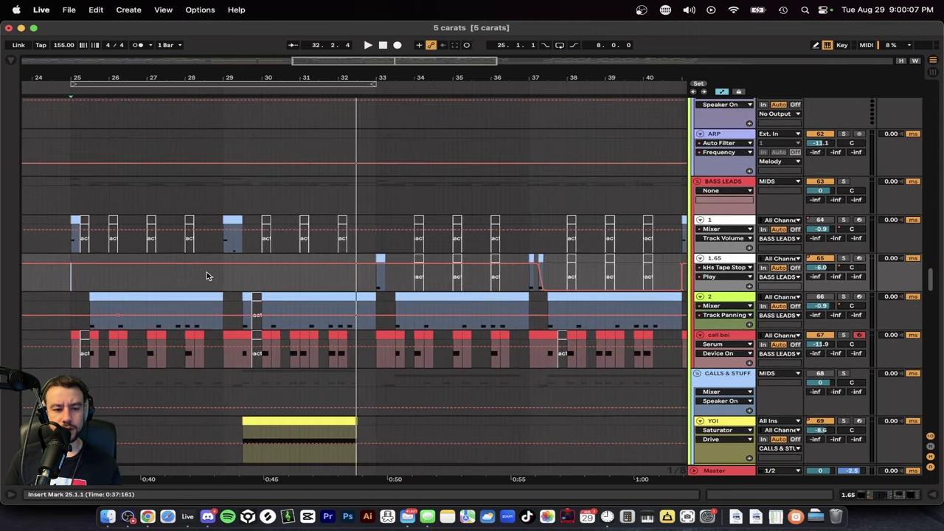
pyautogui.scroll(3, 206, 275)
pyautogui.hscroll(-3, 206, 275)
pyautogui.click(313, 220)
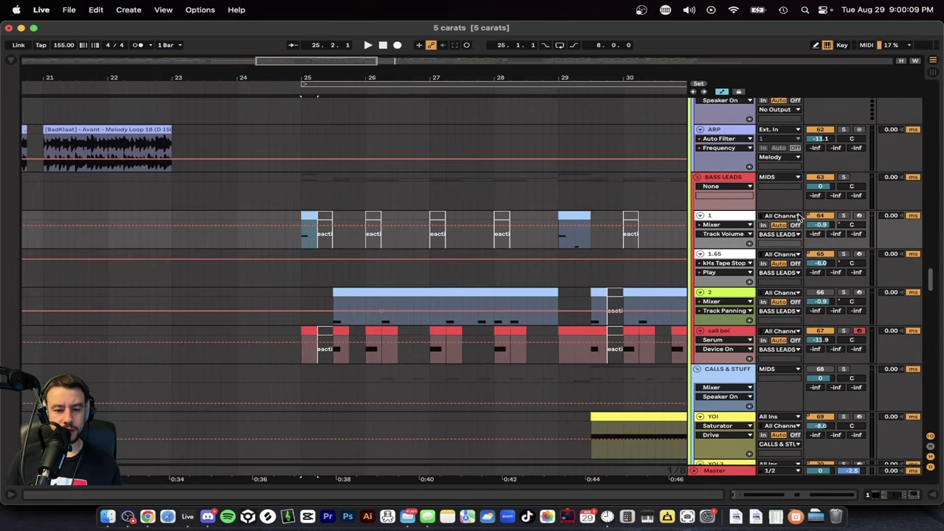
pyautogui.press('space')
pyautogui.scroll(-4, 321, 282)
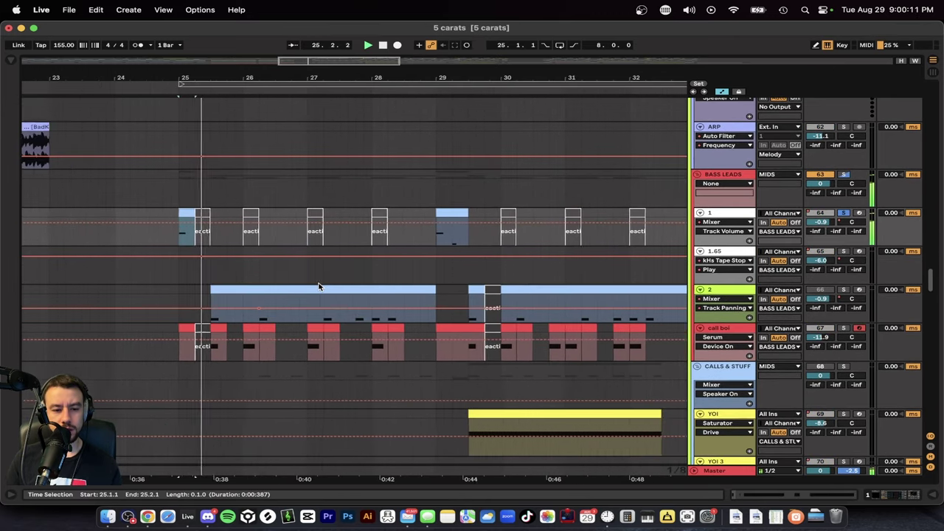
pyautogui.press('space')
# Step: Select the BASS LEADS track 1 clip section from 29.1.1 to 29.3.1 and play it in solo
pyautogui.press('space')
pyautogui.hscroll(3, 409, 239)
pyautogui.scroll(-2, 409, 238)
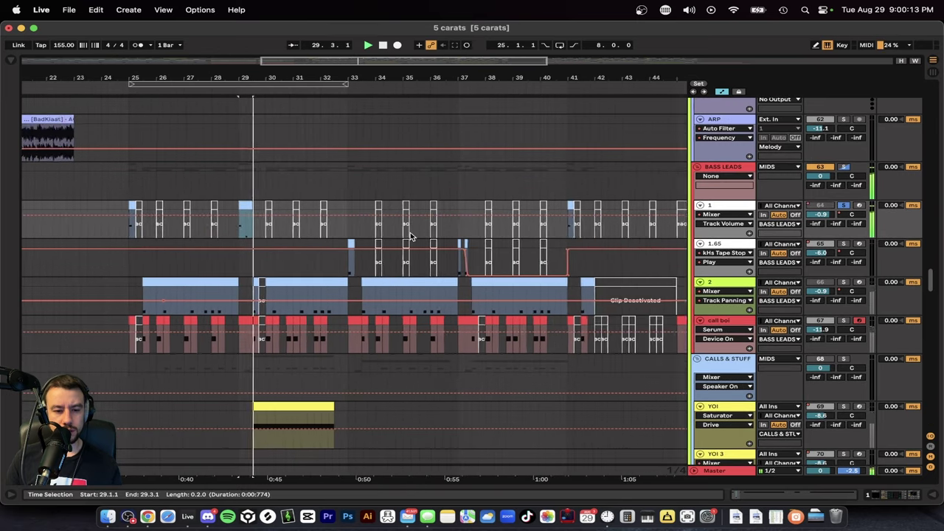
pyautogui.press('space')
pyautogui.scroll(5, 349, 265)
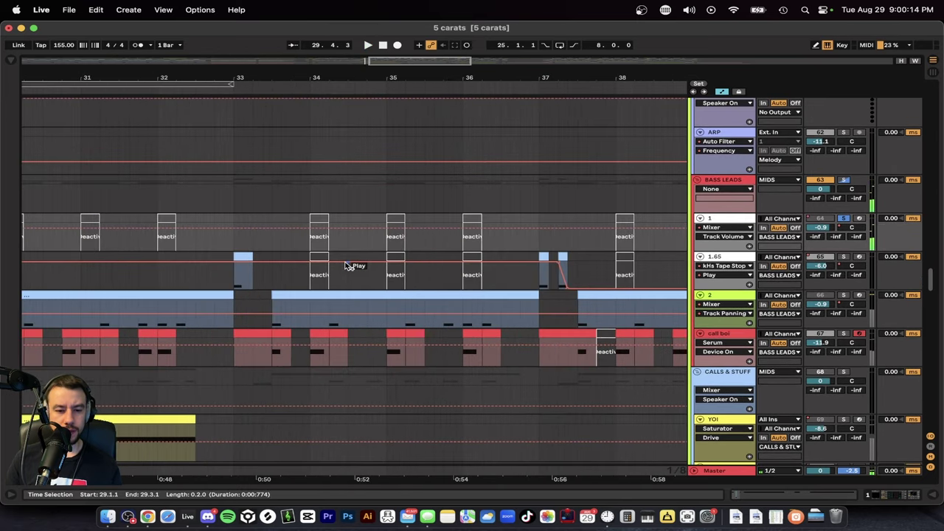
# Step: Solo BASS LEADS track 1.65, play its clips from 33.1.1 and 37.1.1, then stop playback
pyautogui.click(843, 257)
pyautogui.scroll(-4, 352, 261)
pyautogui.click(283, 258)
pyautogui.press('space')
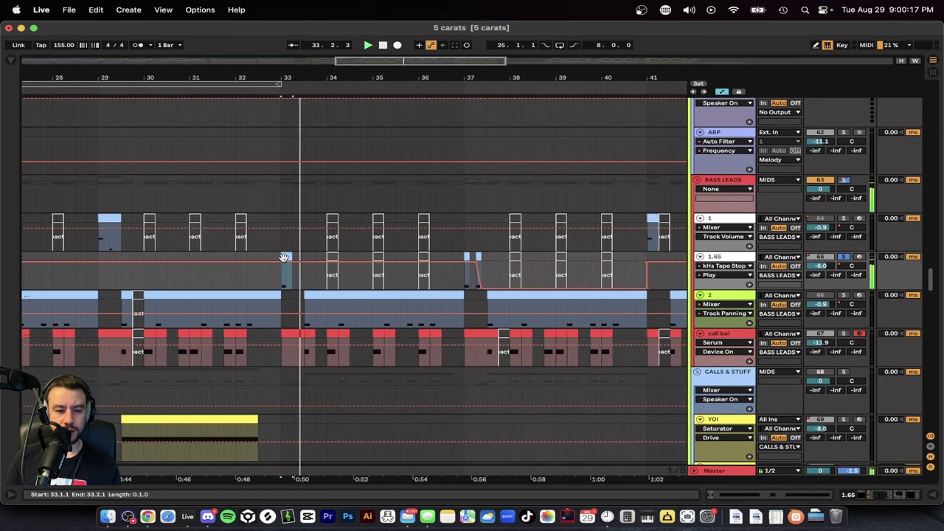
pyautogui.scroll(-3, 413, 255)
pyautogui.click(413, 256)
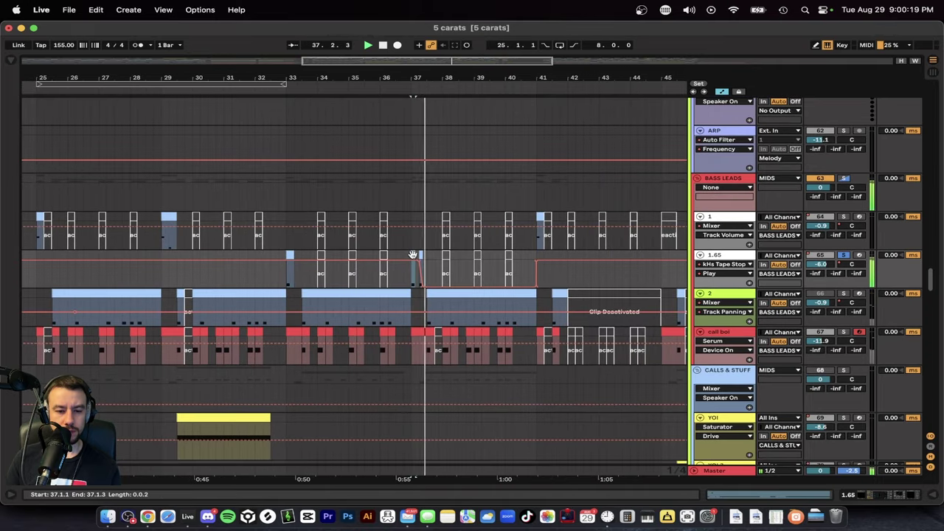
pyautogui.press('space')
# Step: Play the BASS LEADS track 1 clip from 41.1.1 to 41.2.1 in solo and end the solo
pyautogui.hscroll(3, 412, 254)
pyautogui.click(383, 217)
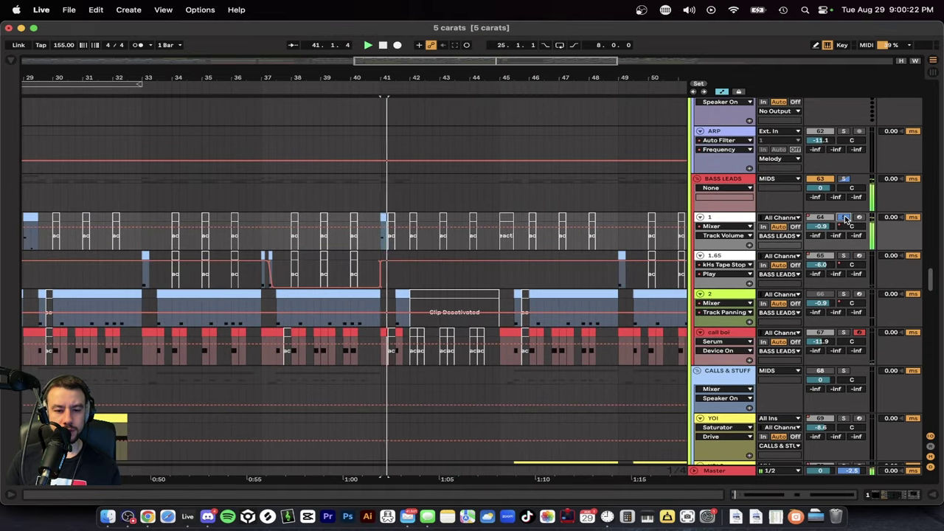
pyautogui.click(844, 217)
pyautogui.scroll(3, 372, 244)
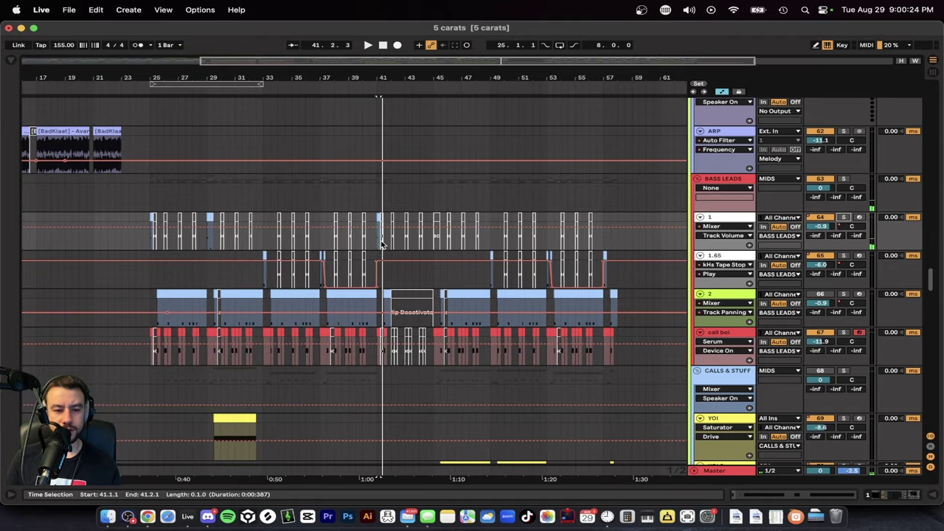
pyautogui.click(372, 244)
pyautogui.click(373, 244)
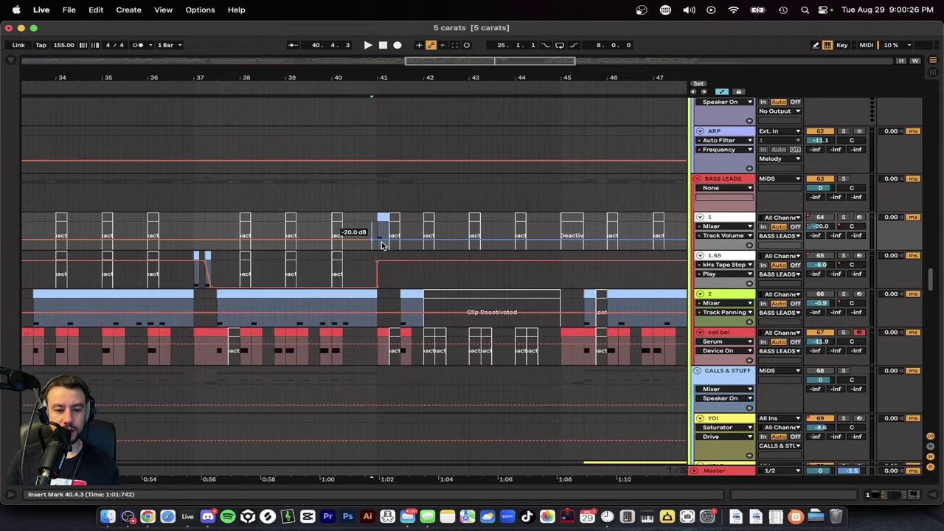
pyautogui.press('super+z')
# Step: Play the full drop from 28.4.3 to hear the BASS LEADS clips lead into the YOI clip
pyautogui.scroll(-3, 381, 254)
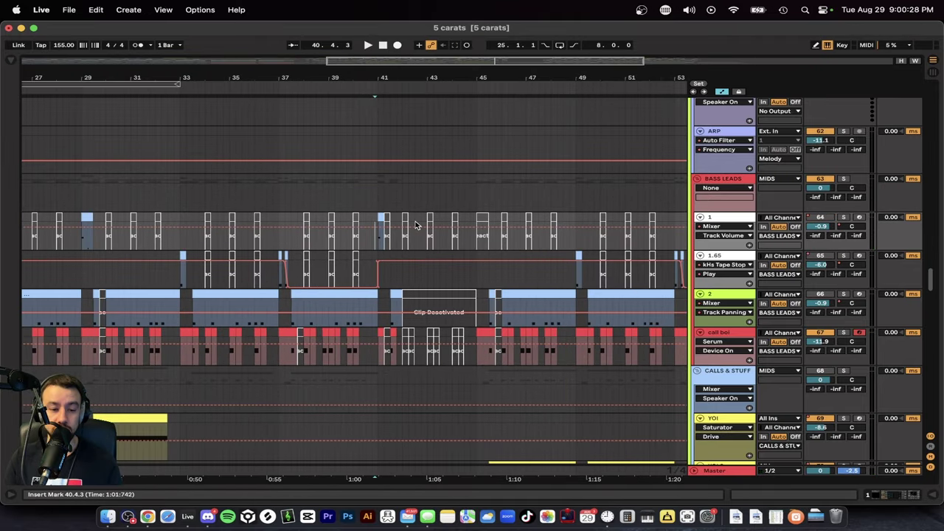
pyautogui.hscroll(-5, 415, 225)
pyautogui.scroll(-3, 185, 269)
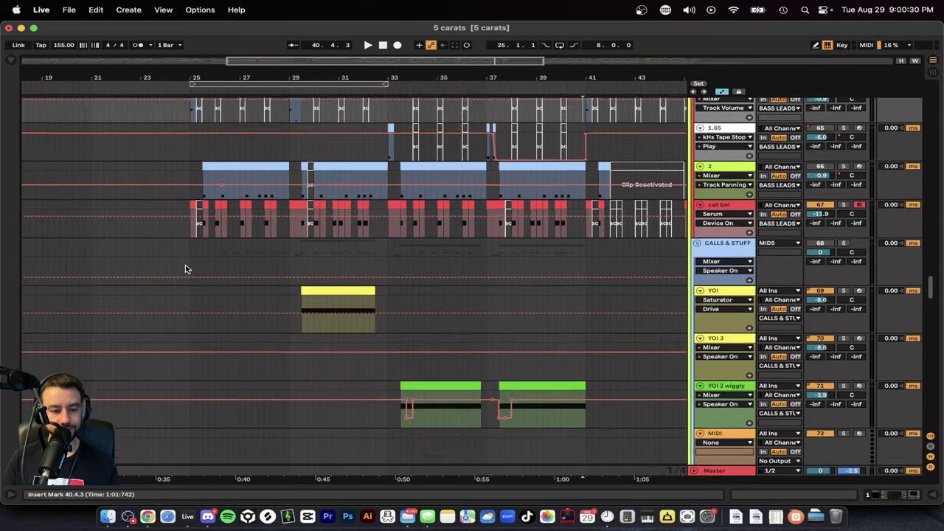
pyautogui.scroll(4, 186, 269)
pyautogui.scroll(-3, 185, 269)
pyautogui.scroll(1, 185, 268)
pyautogui.hscroll(-1, 185, 268)
pyautogui.scroll(2, 185, 269)
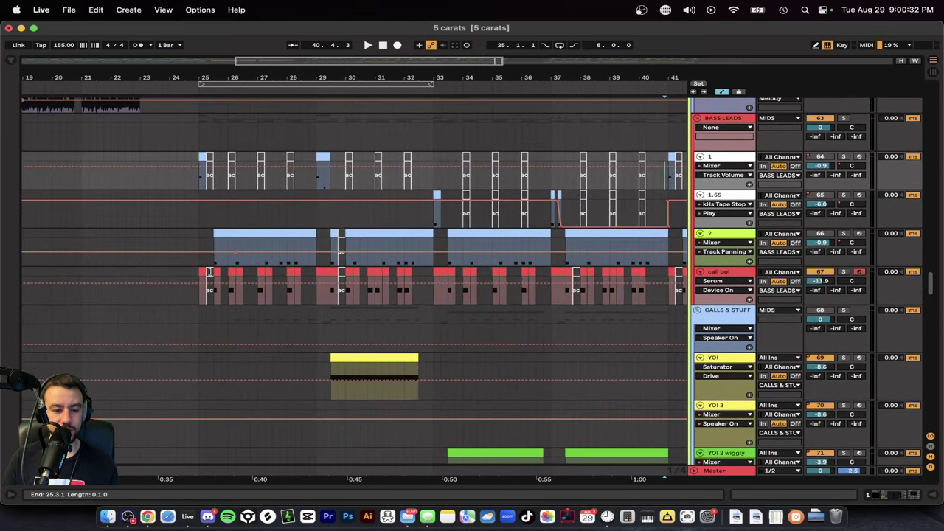
pyautogui.scroll(3, 214, 234)
pyautogui.click(439, 219)
pyautogui.press('space')
pyautogui.hscroll(3, 448, 220)
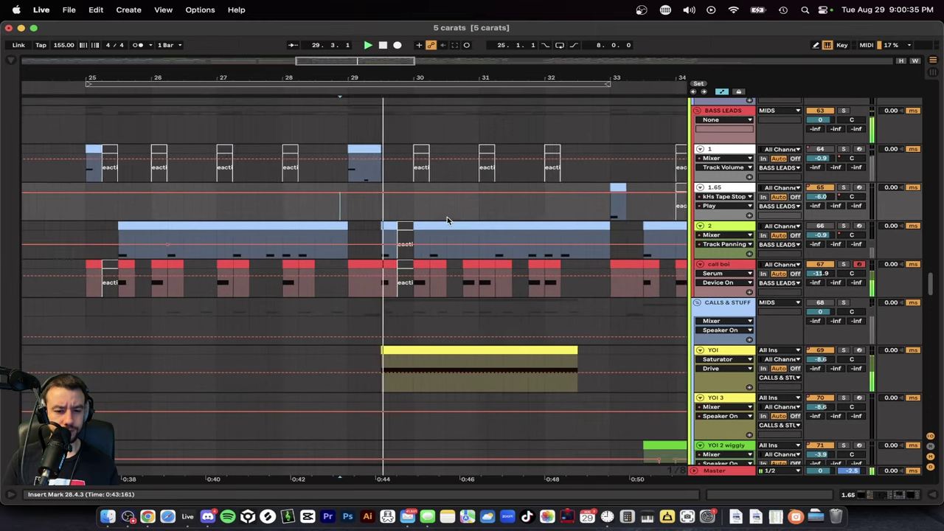
# Step: Select the YOI clip from 29.3.1 to 32.3.1 and play it
pyautogui.scroll(-5, 447, 216)
pyautogui.click(821, 206)
pyautogui.click(812, 194)
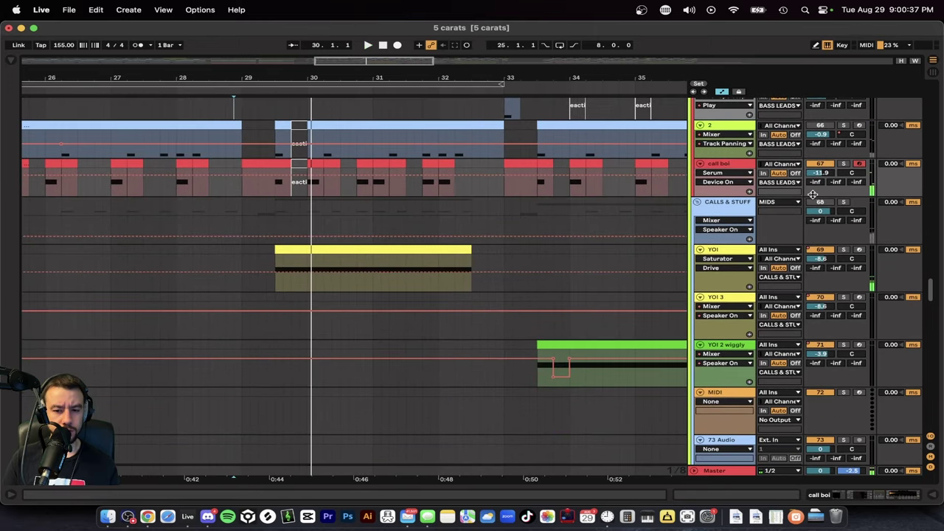
pyautogui.click(296, 248)
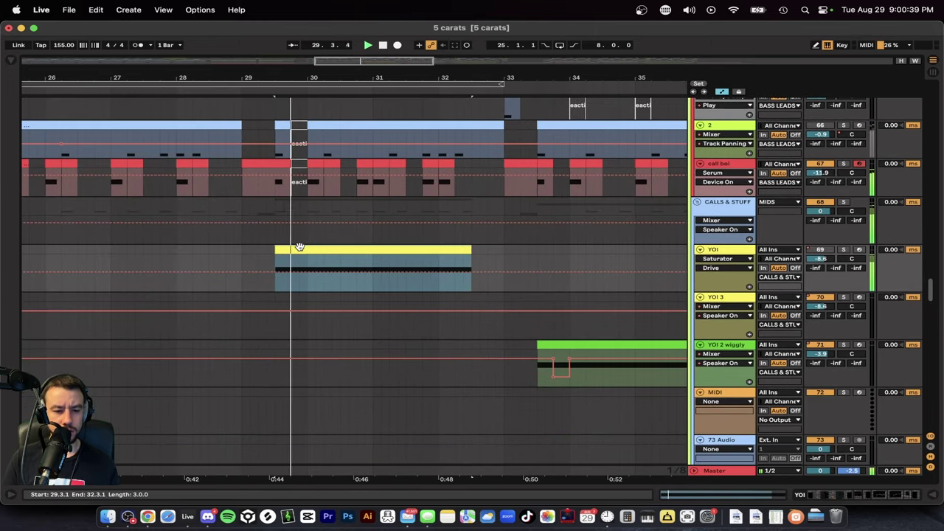
# Step: Find the g clip fun group among the LOWS tracks and toggle its mute state
pyautogui.scroll(-15, 317, 333)
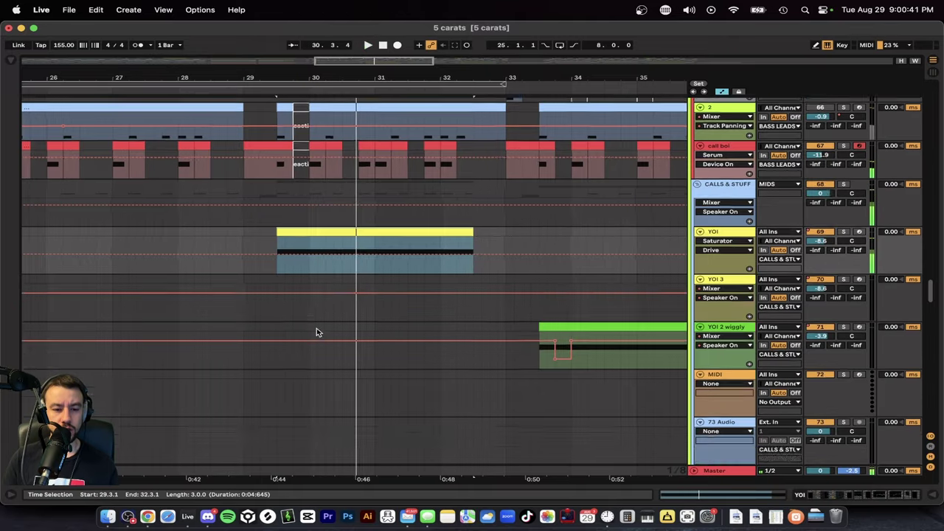
pyautogui.scroll(-5, 316, 332)
pyautogui.scroll(15, 317, 332)
pyautogui.scroll(-2, 316, 332)
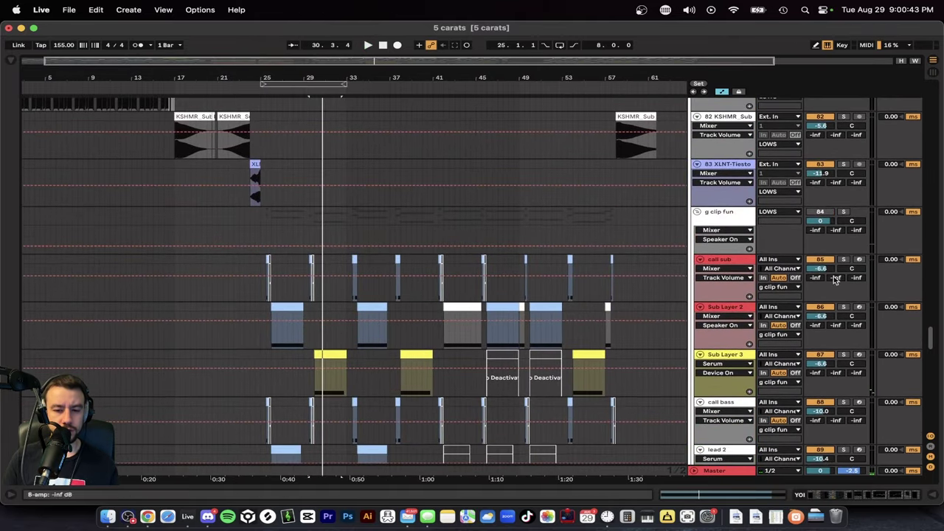
pyautogui.click(824, 212)
pyautogui.scroll(12, 389, 264)
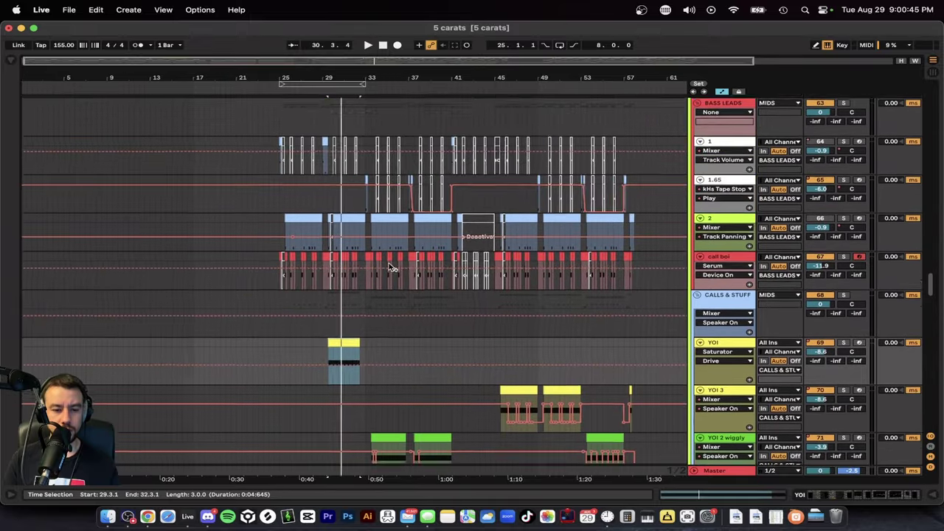
# Step: Play the arrangement from 28.3.1 and follow the call boi and YOI clips past bar 30
pyautogui.scroll(-2, 389, 263)
pyautogui.scroll(3, 389, 263)
pyautogui.click(275, 265)
pyautogui.press('+')
pyautogui.press('+')
pyautogui.press('+')
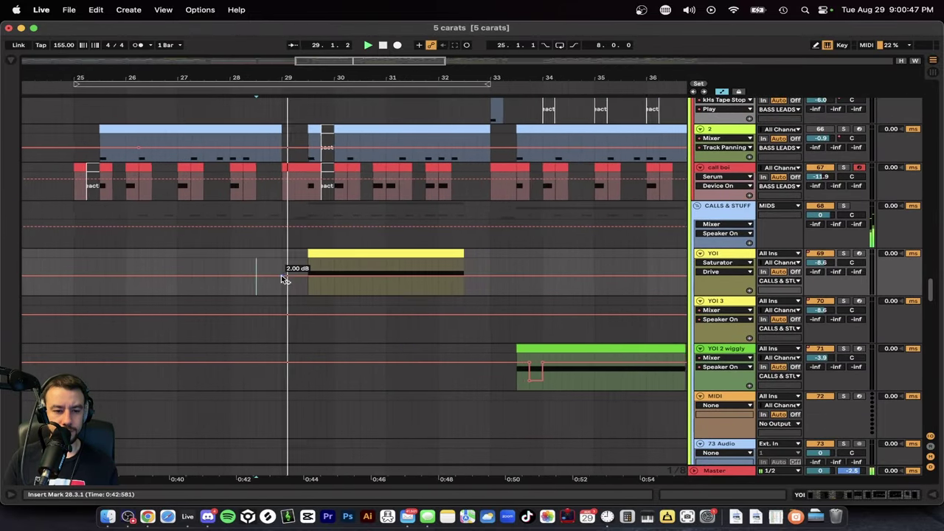
pyautogui.scroll(1, 282, 280)
pyautogui.hscroll(1, 282, 280)
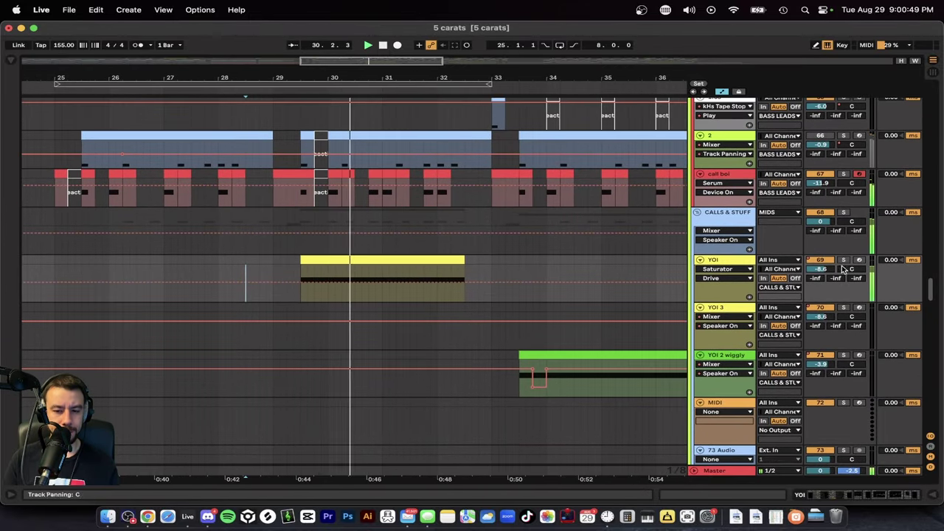
# Step: Open the YOI track's devices and examine its chain with the Serum preset, Reduce Ambience and OTT
pyautogui.doubleClick(737, 262)
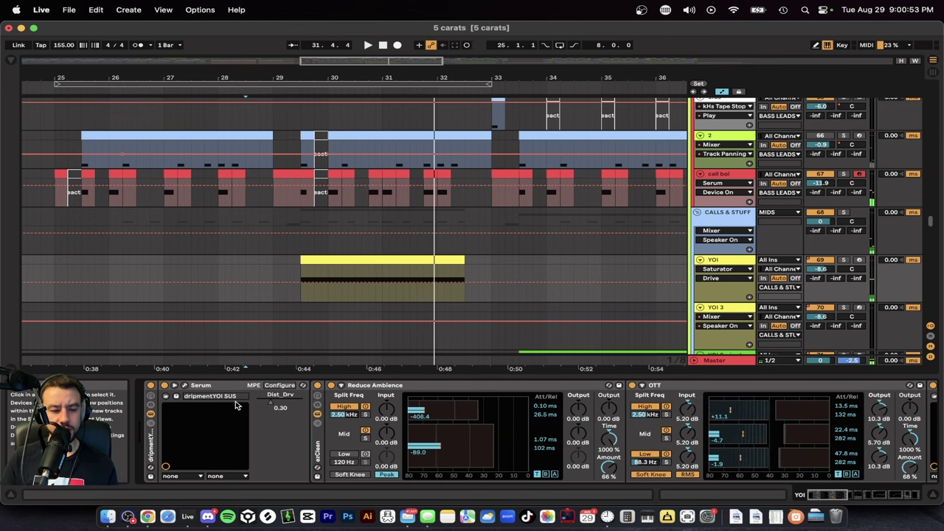
pyautogui.hscroll(10, 441, 430)
pyautogui.hscroll(-10, 441, 430)
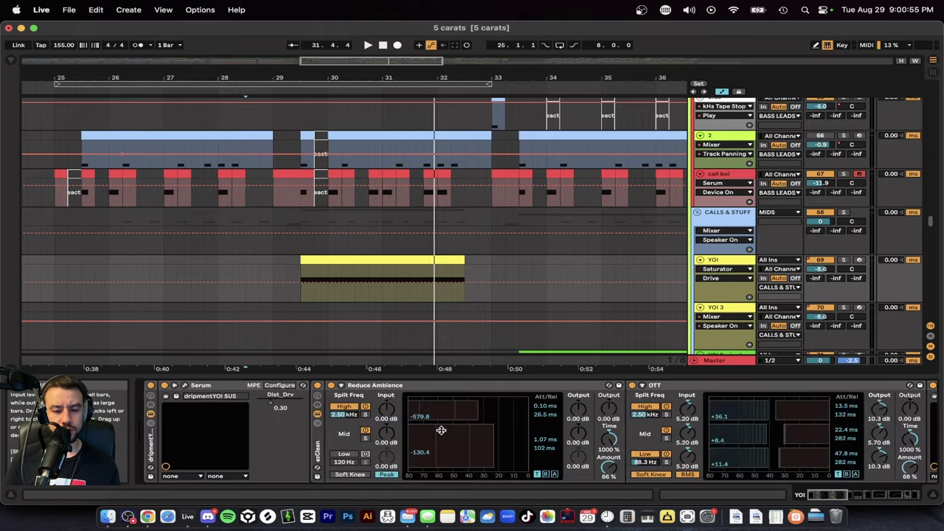
pyautogui.click(441, 378)
# Step: Compare the YOI, YOI 3 and YOI 2 wiggly clips across the drop and play the YOI clip from 29.3.1 in solo
pyautogui.scroll(-3, 443, 379)
pyautogui.scroll(-2, 443, 379)
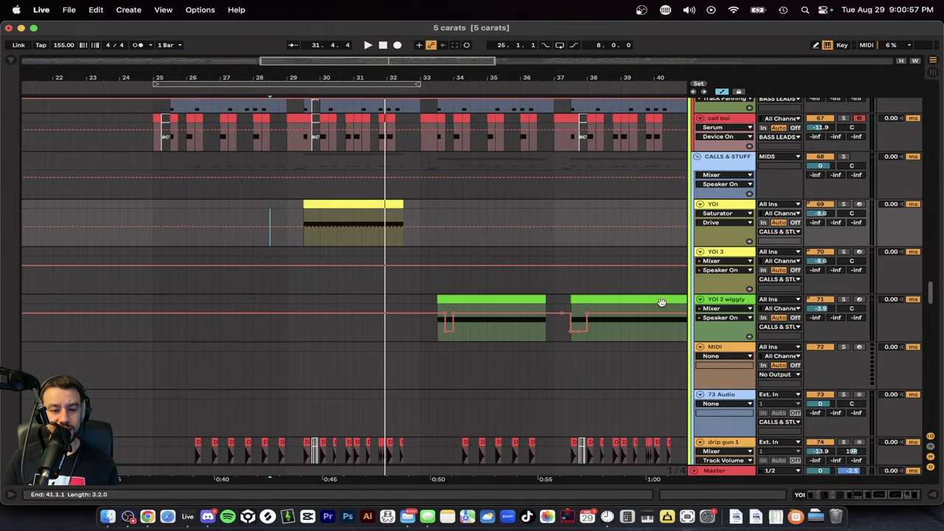
pyautogui.hscroll(3, 453, 292)
pyautogui.scroll(-2, 453, 292)
pyautogui.scroll(-3, 447, 303)
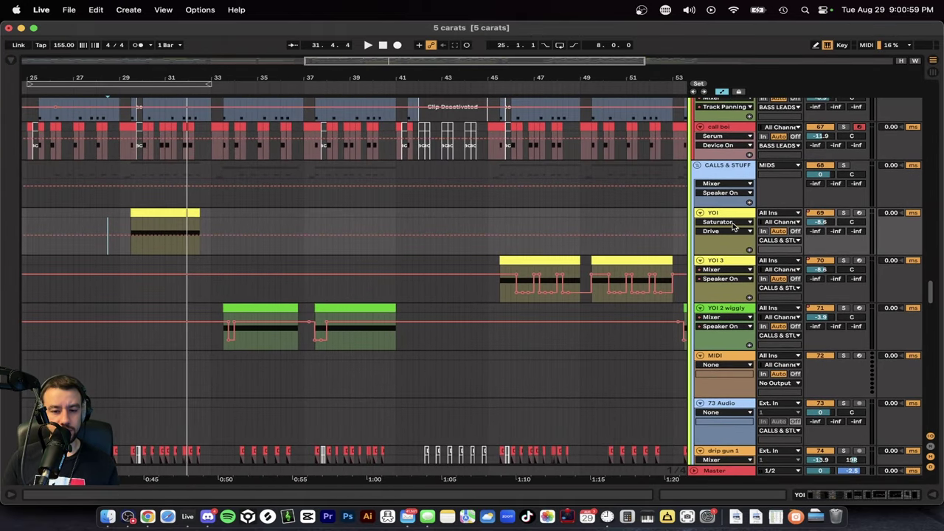
pyautogui.click(728, 310)
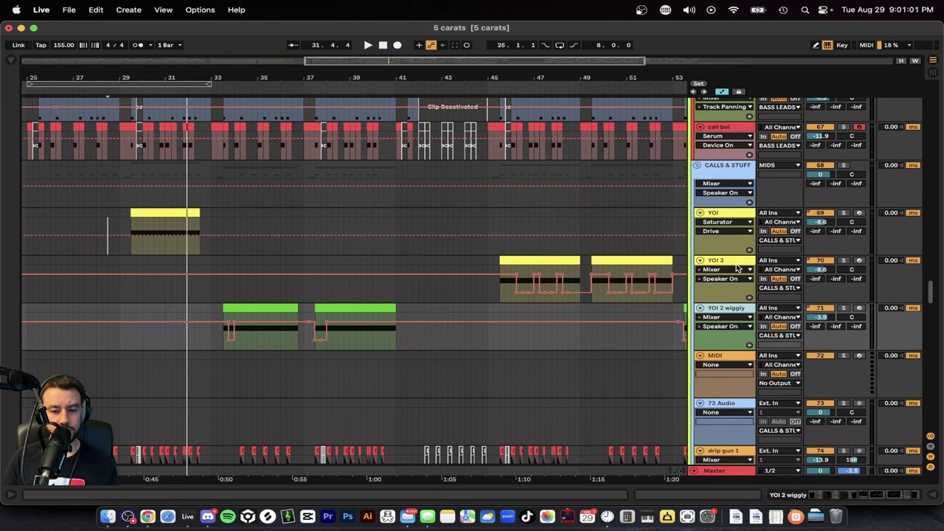
pyautogui.click(723, 262)
pyautogui.click(164, 221)
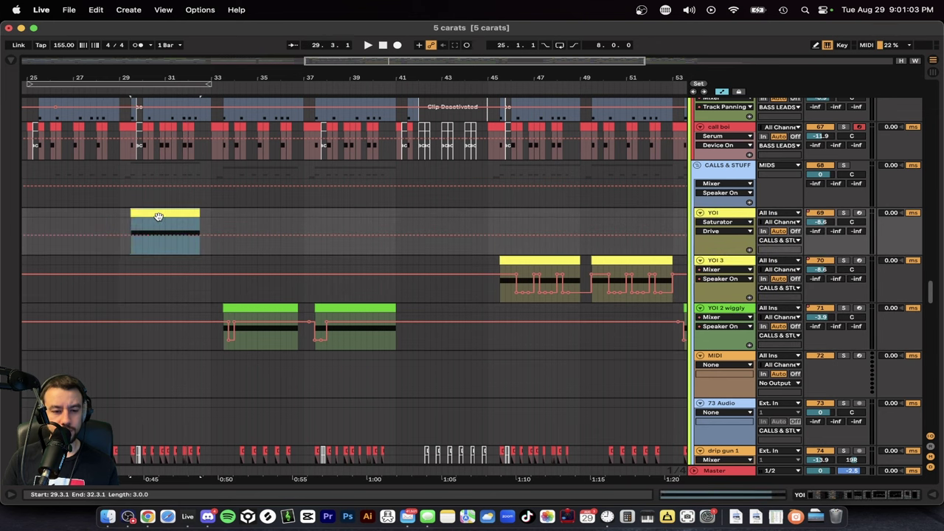
pyautogui.press('space')
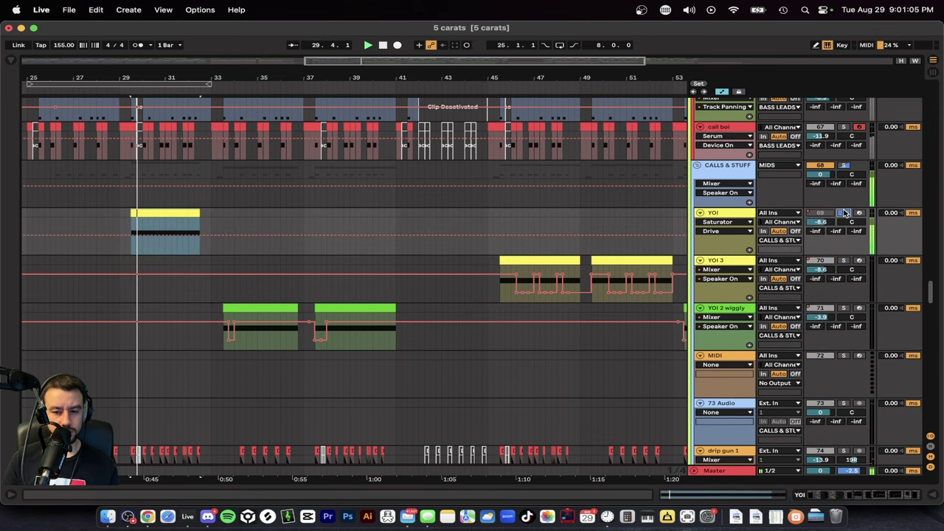
# Step: Play the YOI 2 wiggly clip from 33.3.1 in solo and show its Auto Pan sync rate automation
pyautogui.click(843, 308)
pyautogui.click(224, 316)
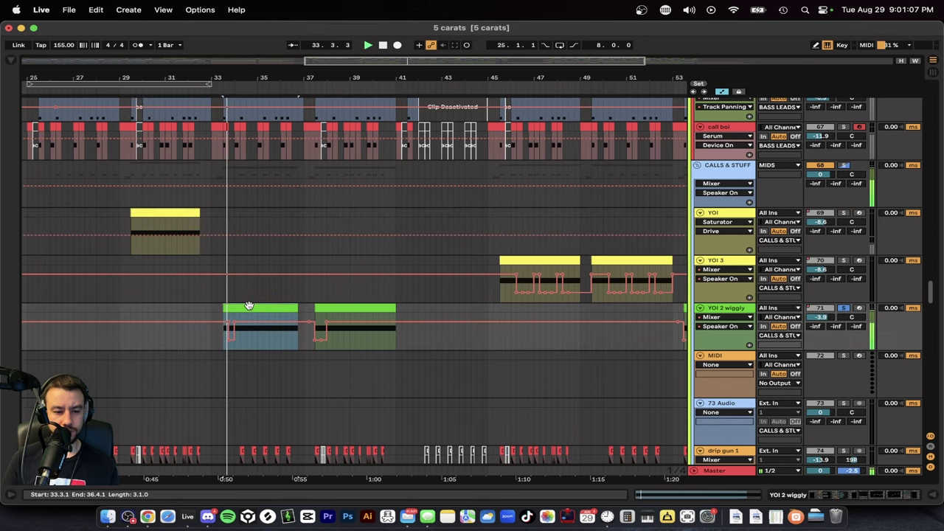
pyautogui.doubleClick(734, 310)
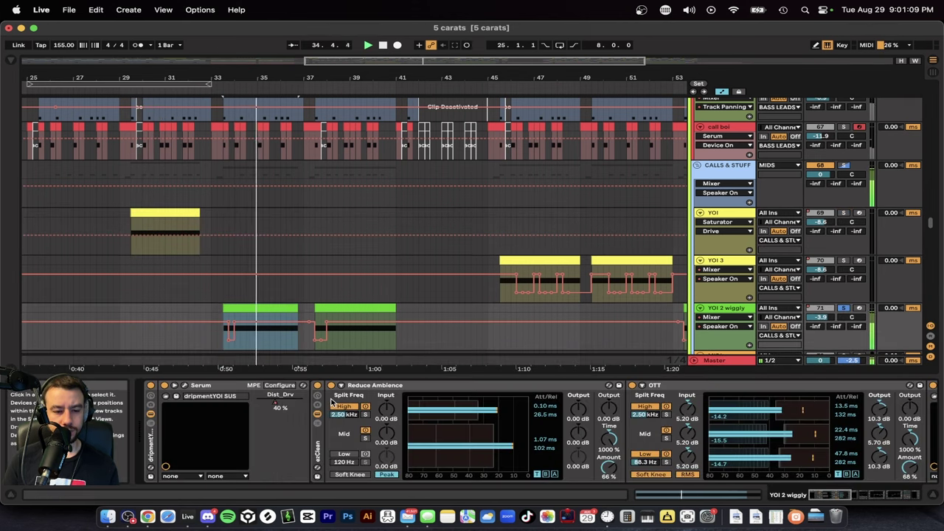
pyautogui.hscroll(10, 345, 414)
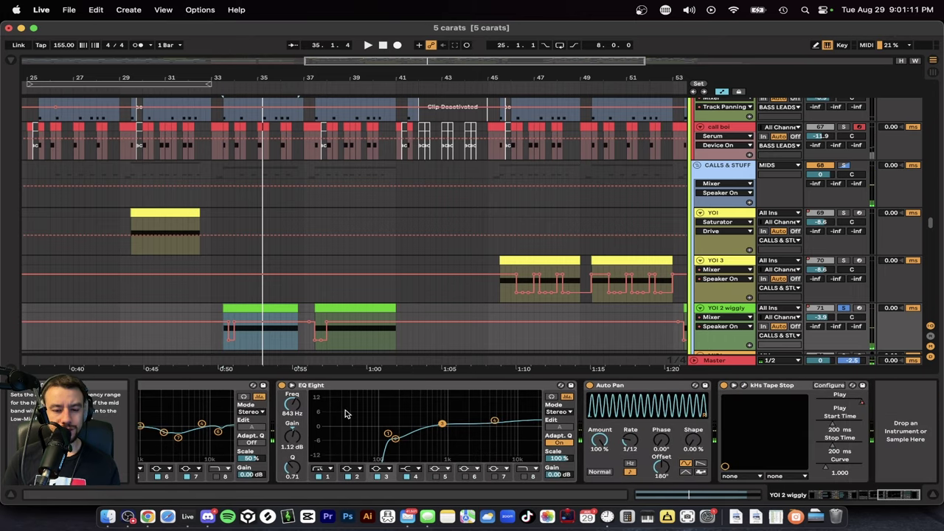
pyautogui.click(634, 391)
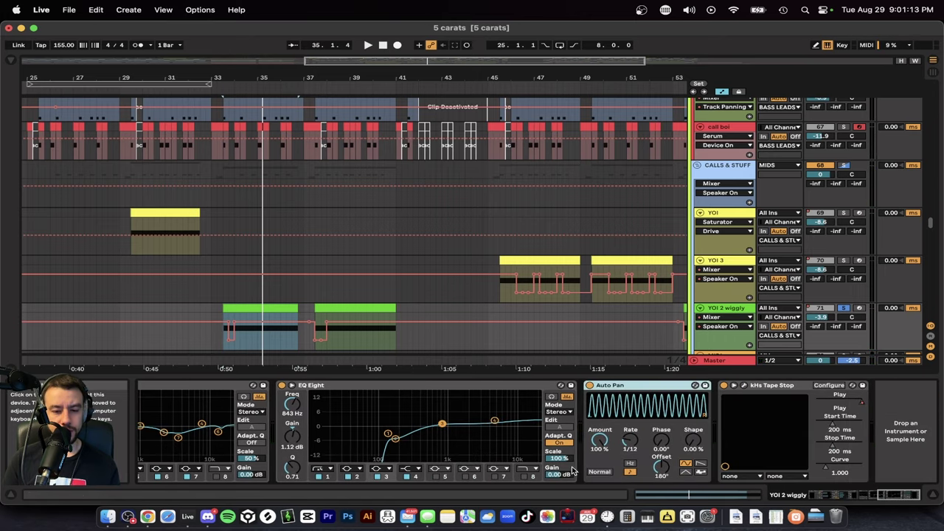
pyautogui.click(635, 446)
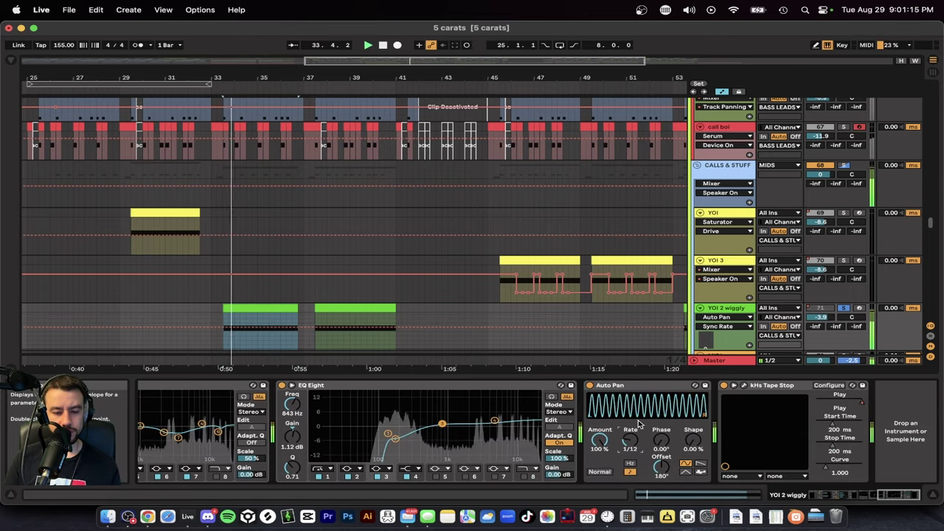
# Step: Solo the YOI 3 track and play its clip from 45.3.1 with its Auto Pan device in view
pyautogui.click(745, 269)
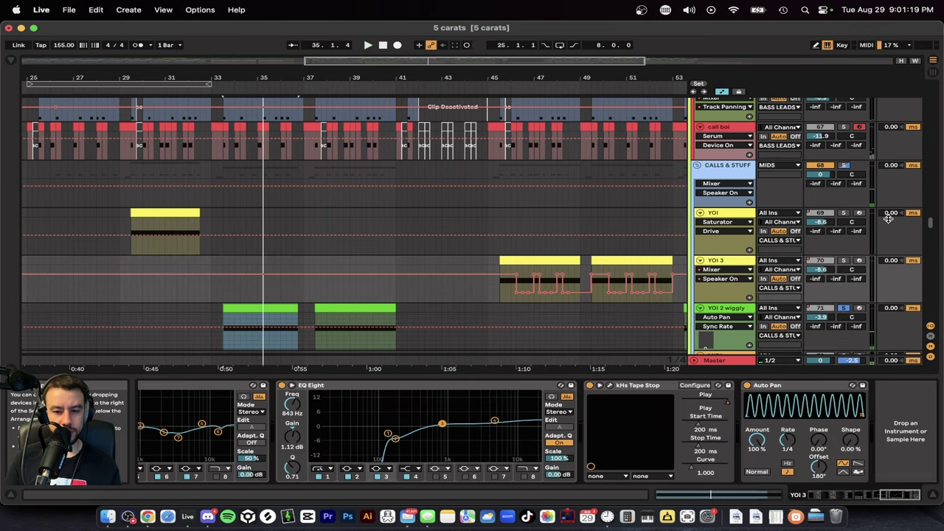
pyautogui.click(519, 259)
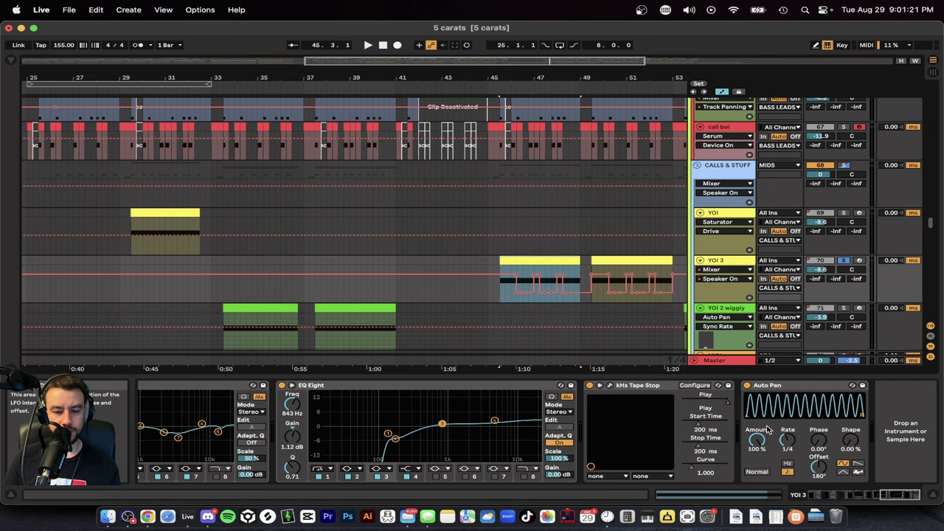
pyautogui.press('space')
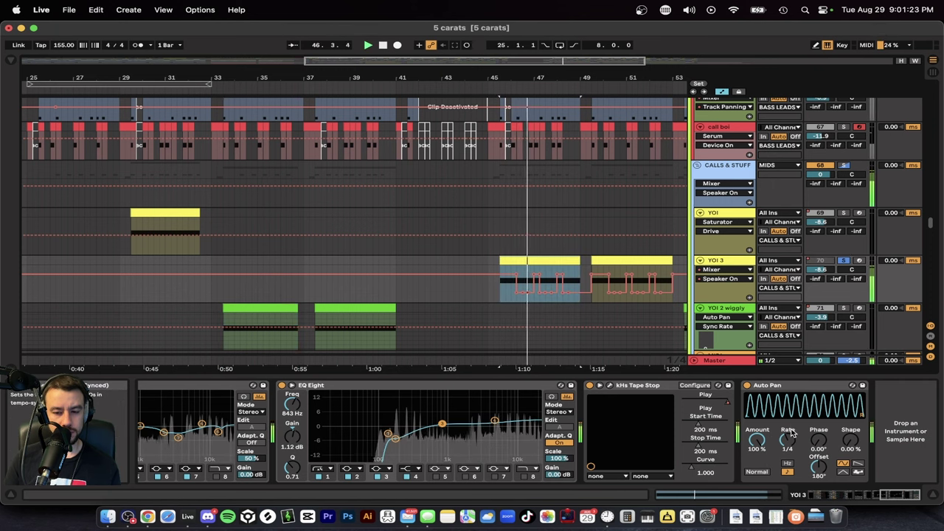
# Step: Solo YOI 2 wiggly, open its dripmentYOI SUS patch in Serum and show the patch's effects
pyautogui.click(844, 308)
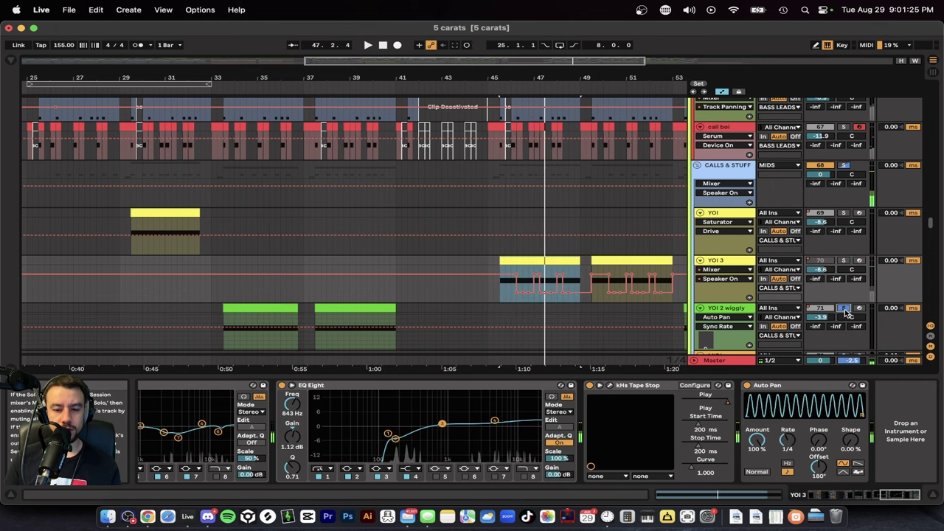
pyautogui.click(727, 319)
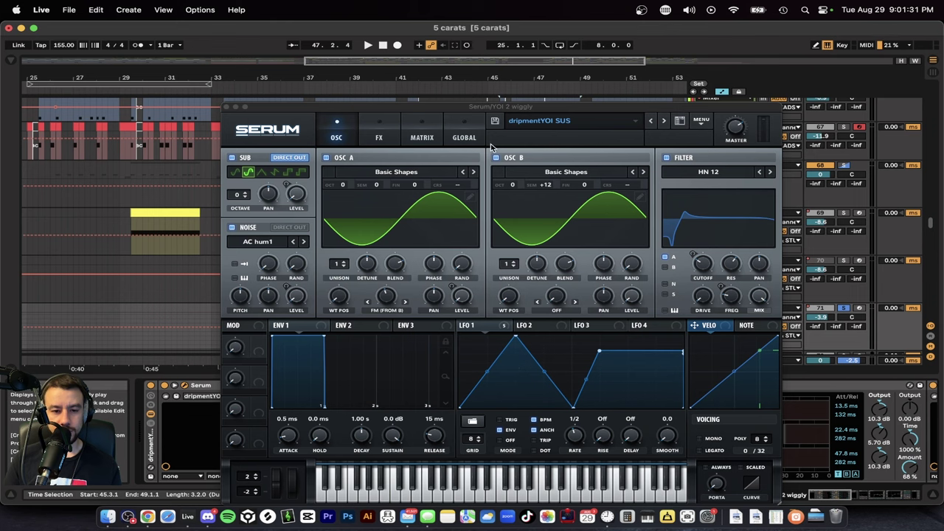
pyautogui.click(378, 135)
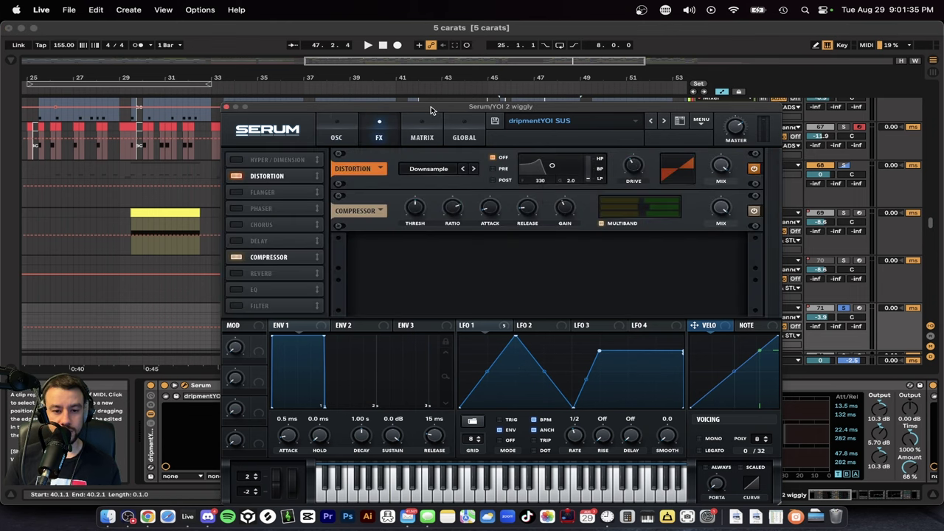
pyautogui.moveTo(431, 106); pyautogui.dragTo(490, 89)
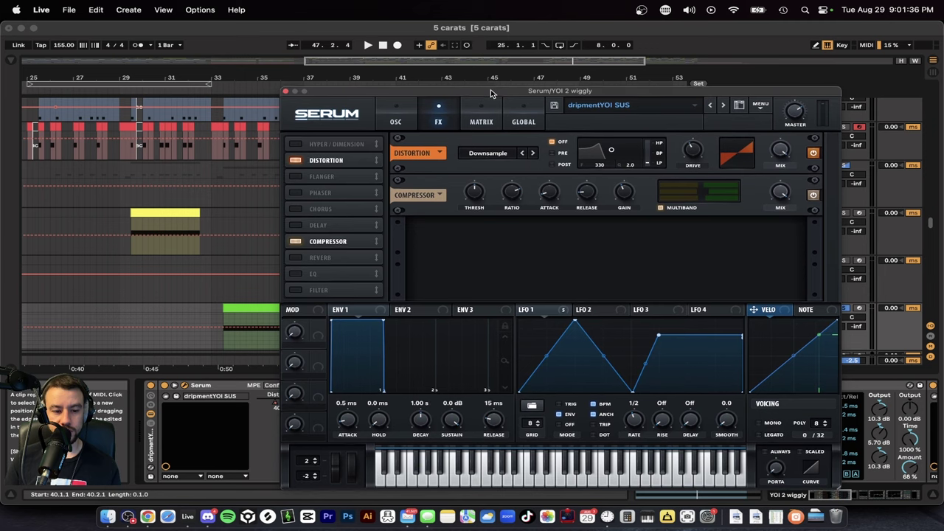
# Step: Show the distortion drive control in YOI 2 wiggly's Serum effects and display its Dist Drv automation in the arrangement
pyautogui.click(286, 91)
pyautogui.click(279, 386)
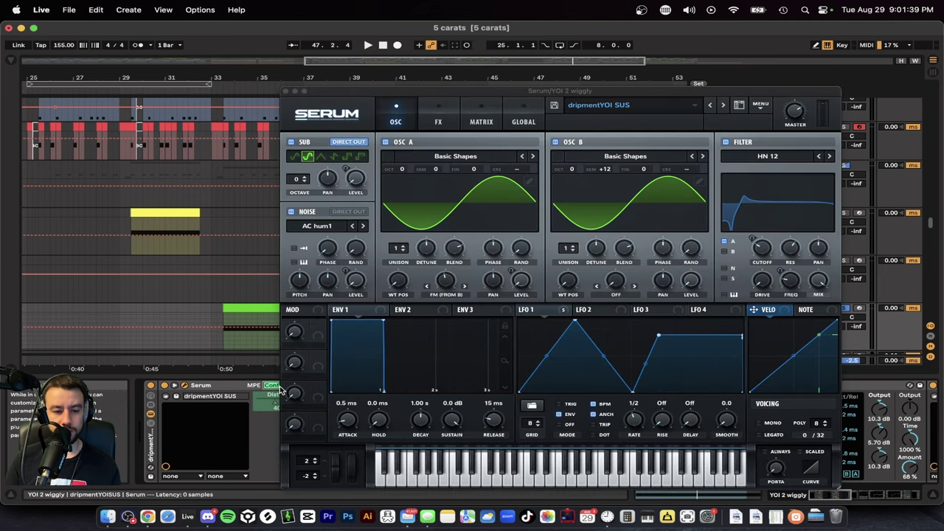
pyautogui.click(440, 122)
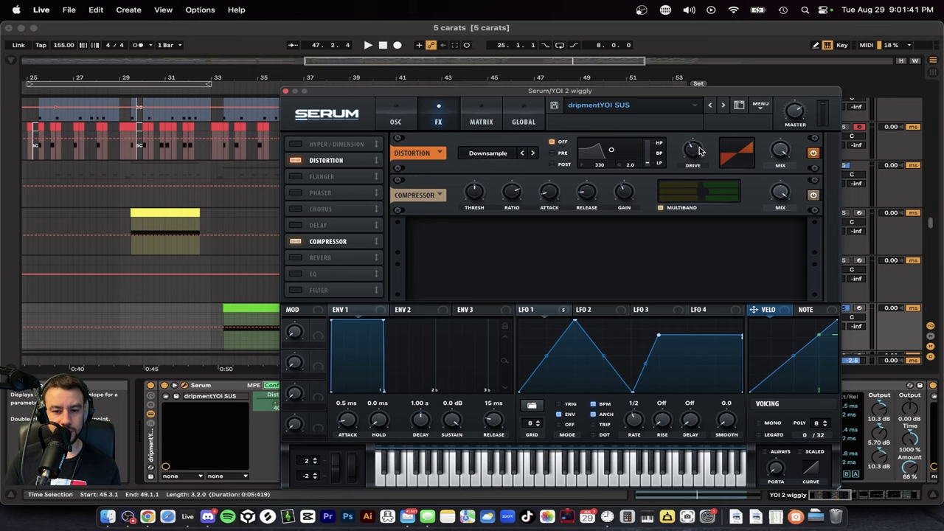
pyautogui.click(286, 91)
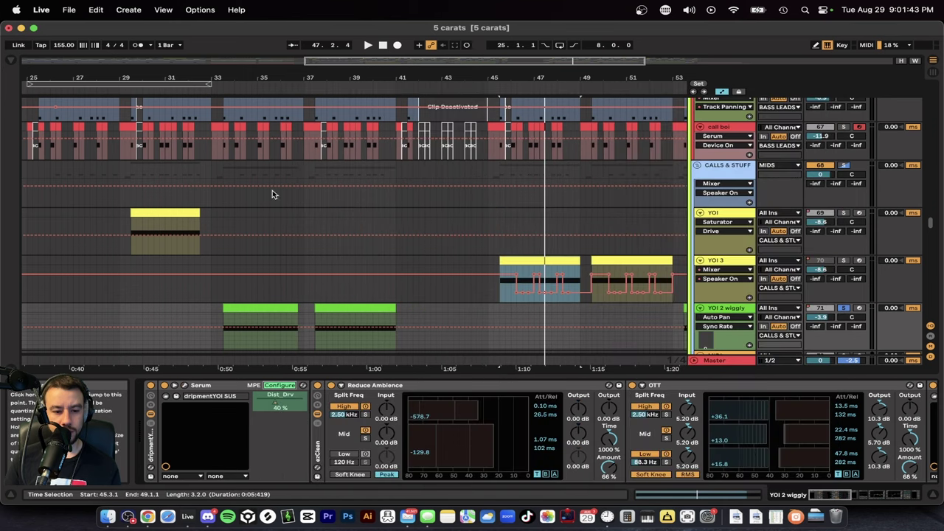
pyautogui.rightClick(275, 407)
pyautogui.click(329, 207)
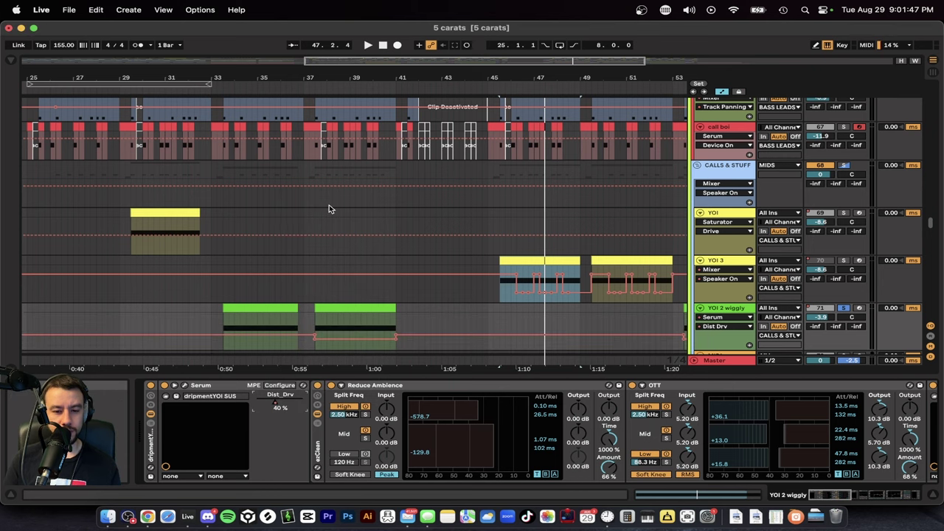
# Step: Play the YOI 2 wiggly clips from 33.3.1 and 37.3.1 to compare the effect of their Dist Drv automation
pyautogui.scroll(-3, 539, 314)
pyautogui.click(510, 311)
pyautogui.hscroll(3, 494, 313)
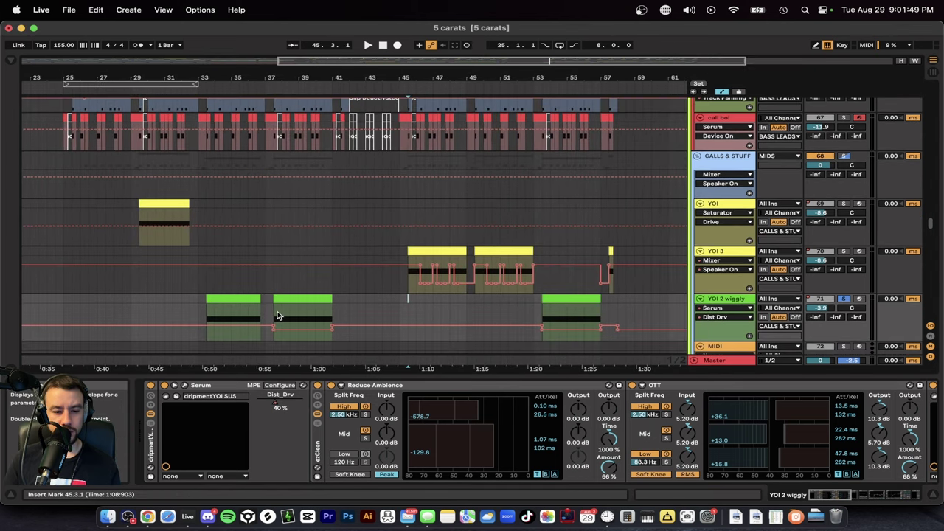
pyautogui.scroll(3, 211, 309)
pyautogui.scroll(-2, 200, 288)
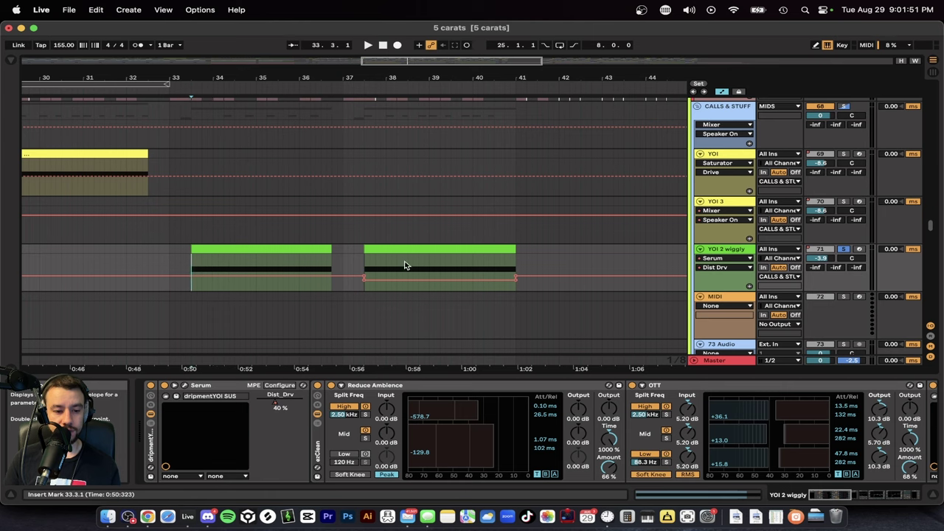
pyautogui.moveTo(575, 276); pyautogui.dragTo(116, 265)
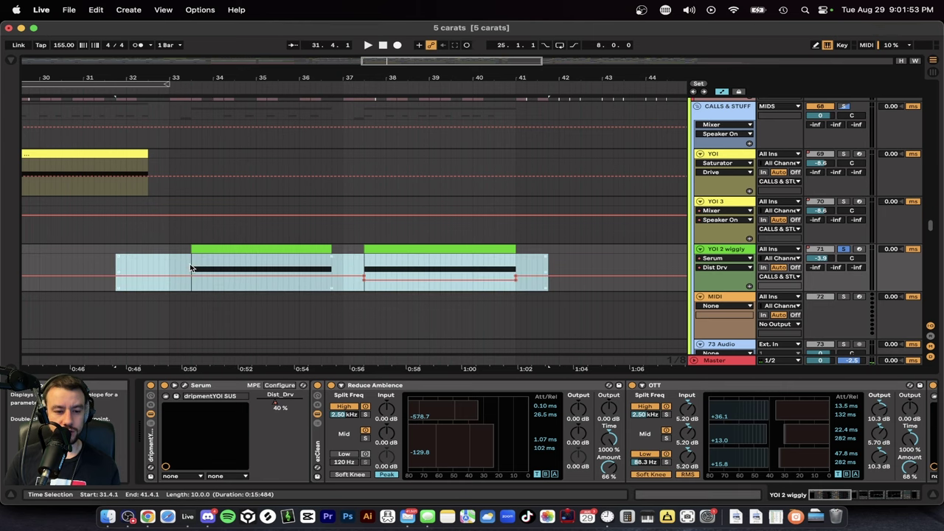
pyautogui.click(189, 263)
pyautogui.press('space')
pyautogui.click(365, 269)
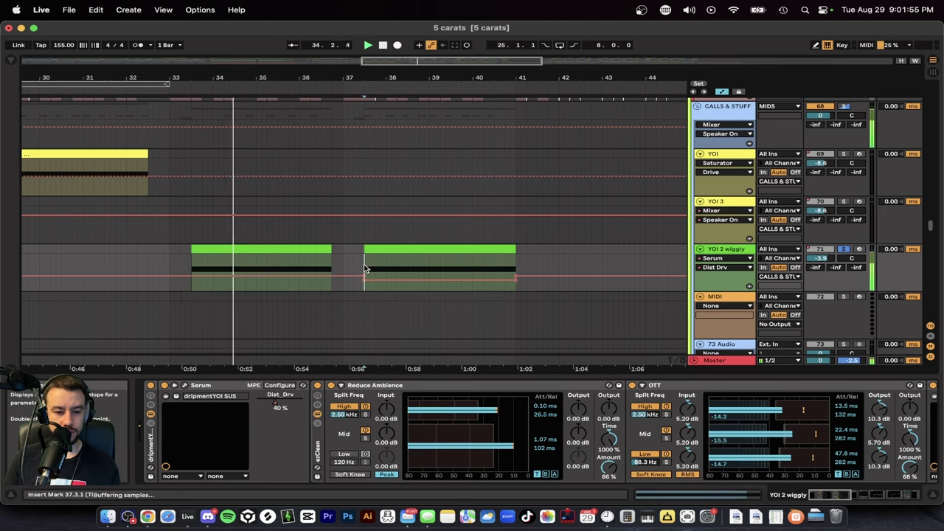
pyautogui.scroll(-3, 376, 271)
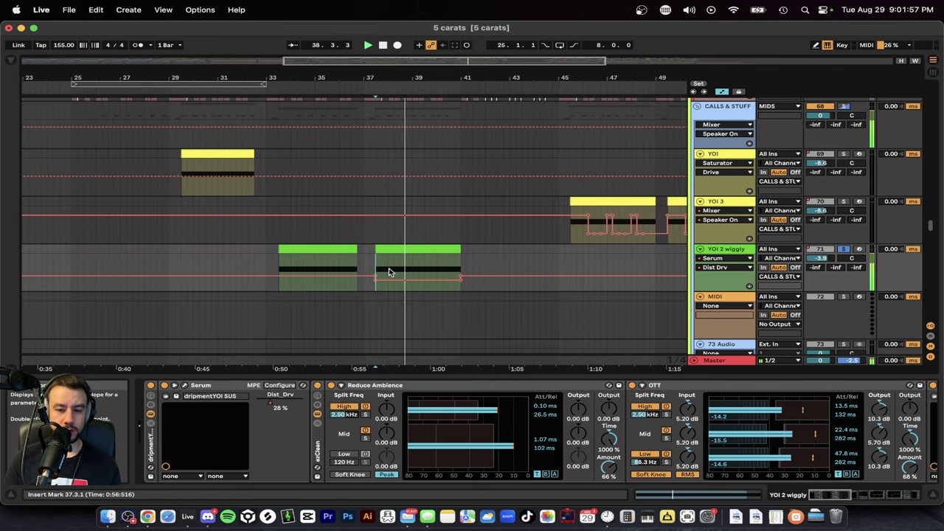
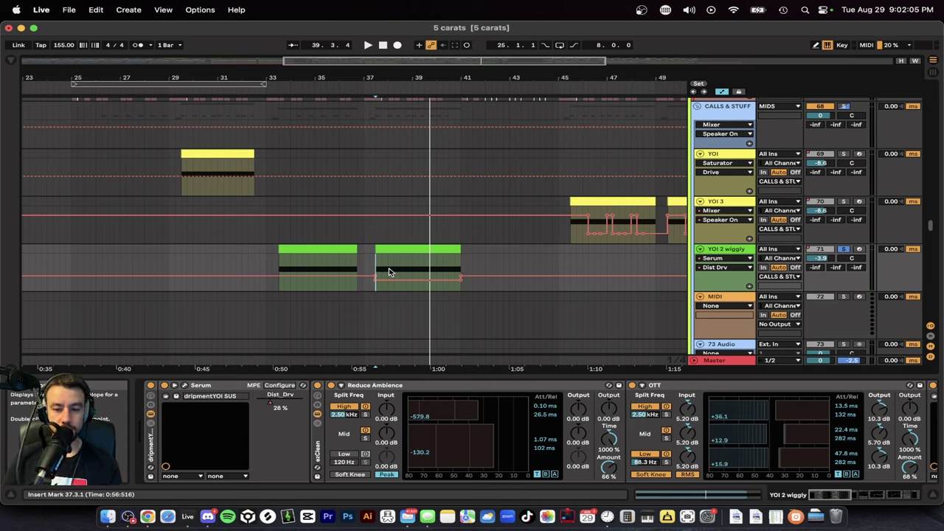
# Step: Unsolo YOI 2 wiggly, hide the device view, and solo the g clip fun group with its sub and lead layers in view
pyautogui.press('w')
pyautogui.click(430, 233)
pyautogui.press('super+alt+l')
pyautogui.scroll(3, 383, 379)
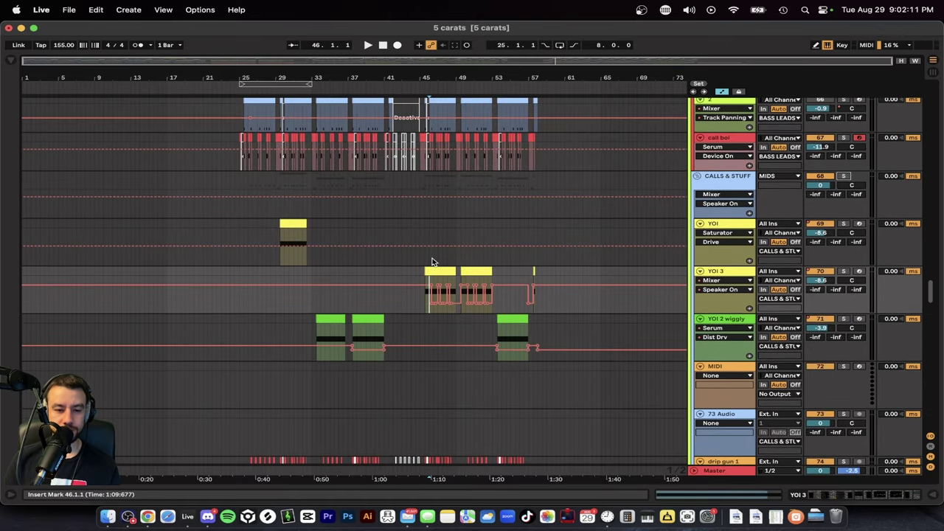
pyautogui.scroll(-20, 432, 261)
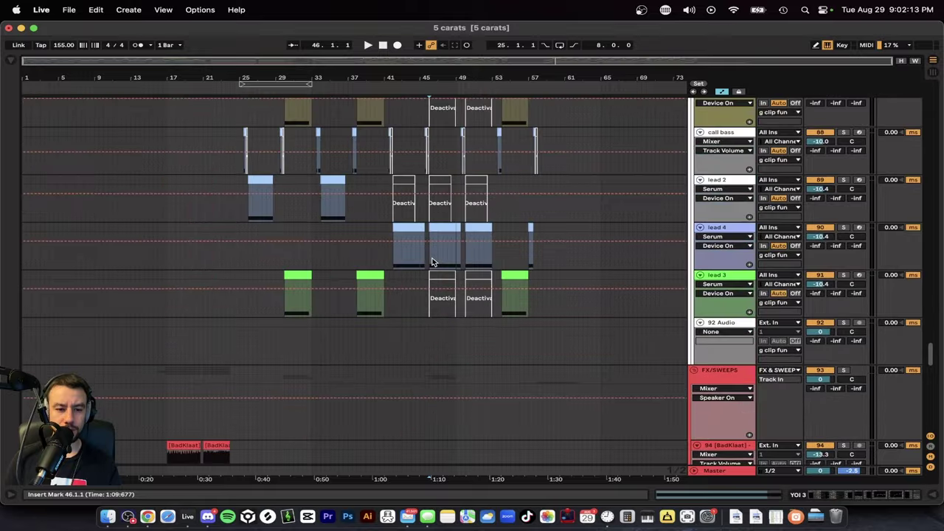
pyautogui.scroll(5, 432, 262)
pyautogui.press('+')
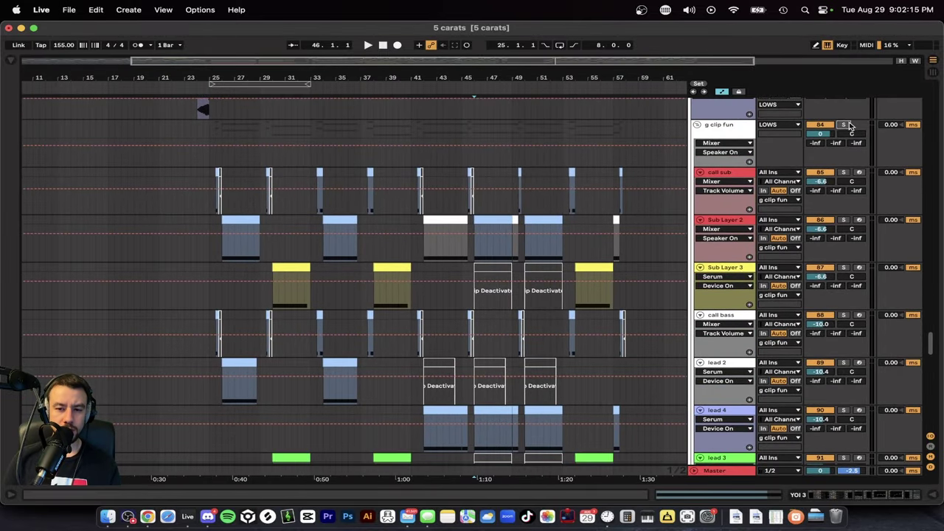
pyautogui.hscroll(-3, 443, 212)
pyautogui.scroll(-2, 443, 213)
pyautogui.press('+')
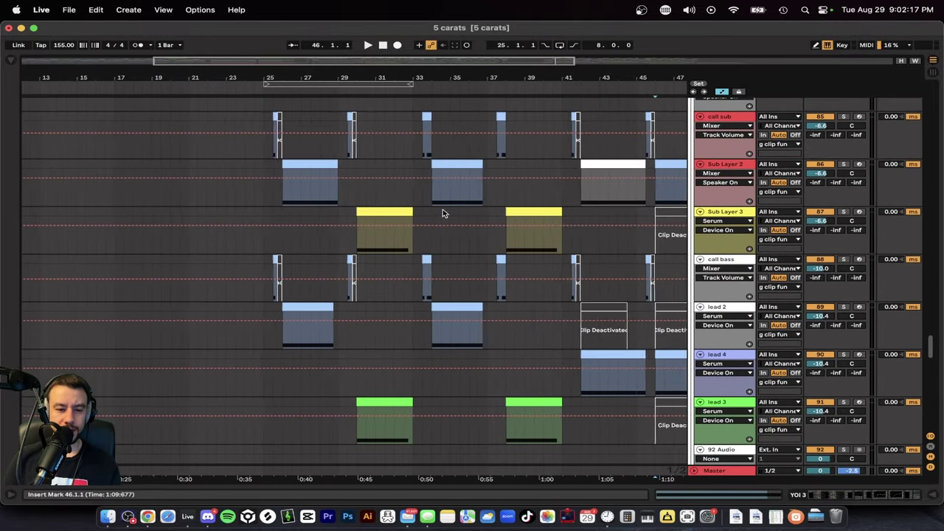
pyautogui.scroll(2, 442, 212)
pyautogui.scroll(1, 422, 211)
pyautogui.click(727, 175)
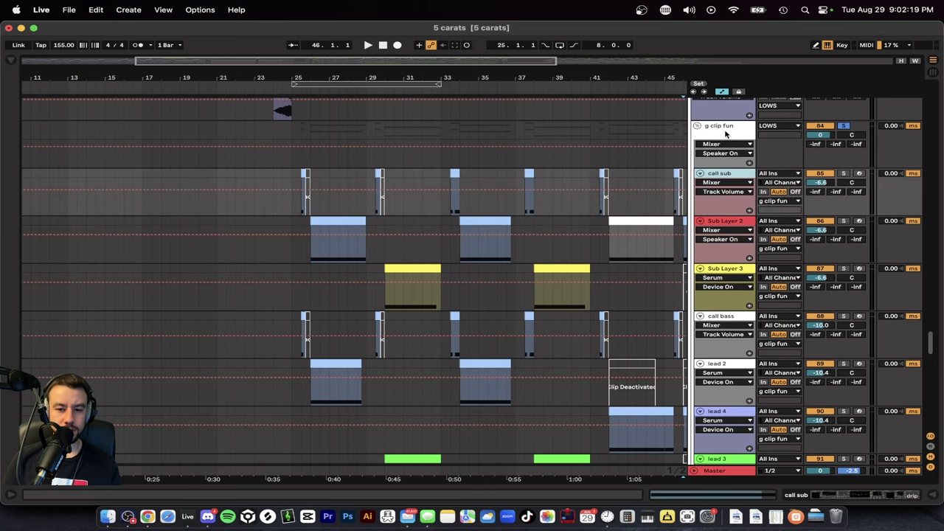
# Step: Open the GClip plug-in on the g clip fun group, show its gain setting, and close it
pyautogui.scroll(-5, 627, 306)
pyautogui.click(711, 306)
pyautogui.scroll(10, 712, 307)
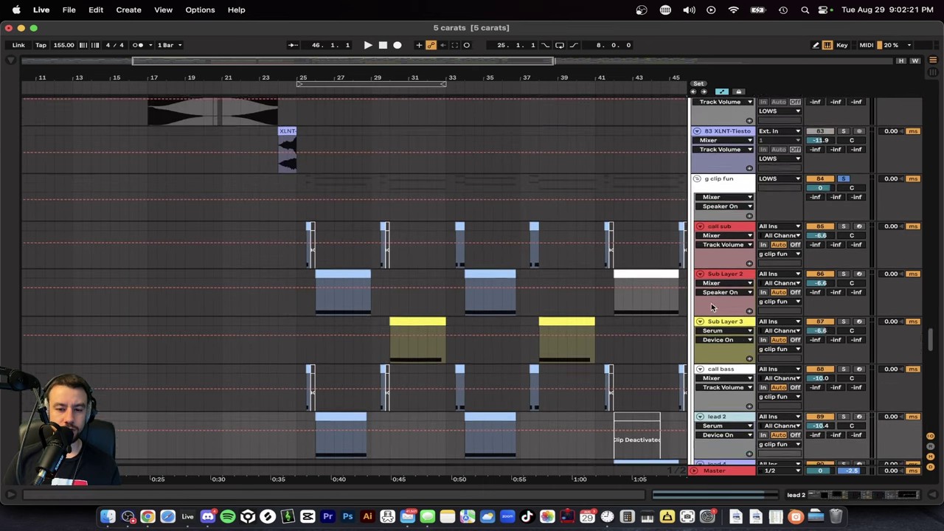
pyautogui.click(719, 185)
pyautogui.doubleClick(721, 201)
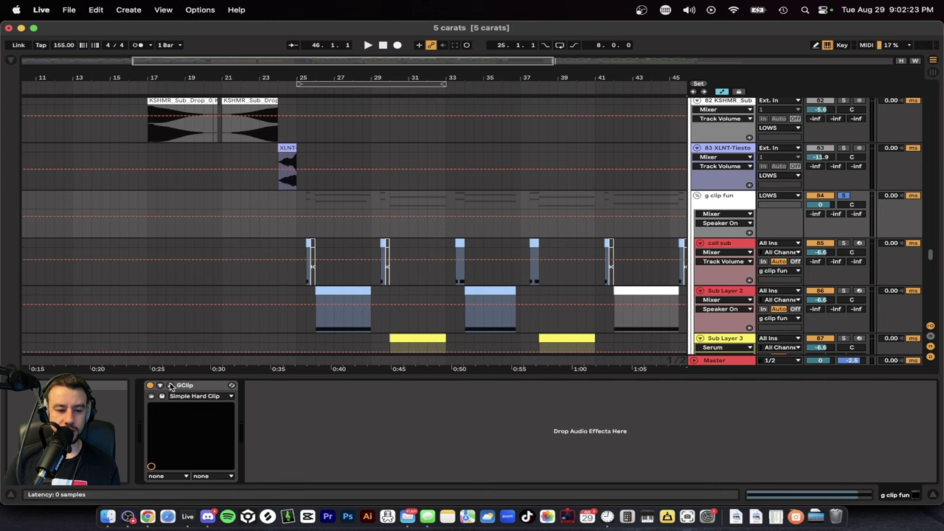
pyautogui.click(170, 385)
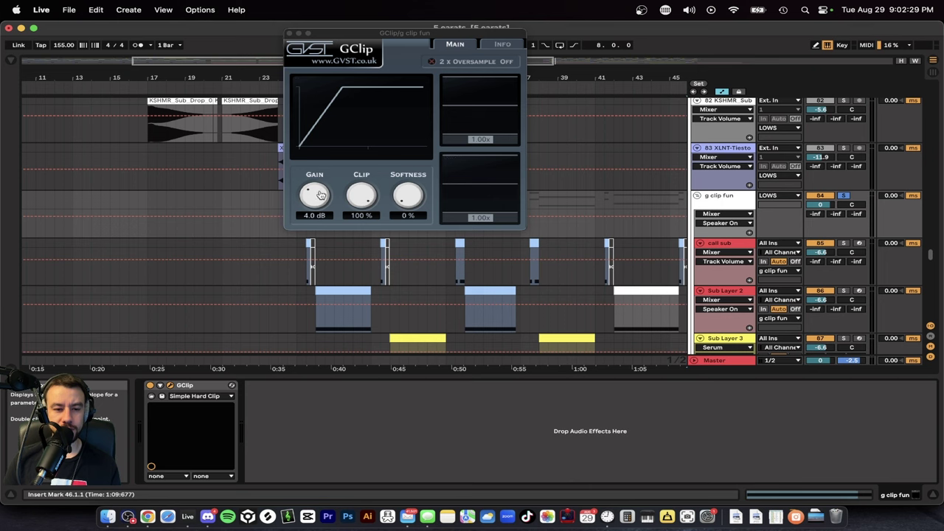
pyautogui.click(290, 34)
# Step: Solo Sub Layer 2, play its clip from 26.1.1, and look through its device chain
pyautogui.scroll(-3, 817, 197)
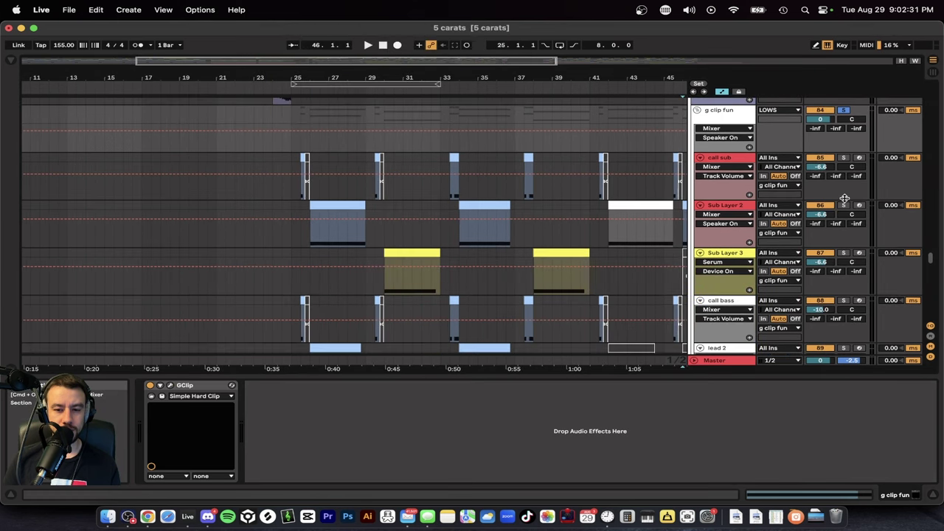
pyautogui.click(322, 206)
pyautogui.press('space')
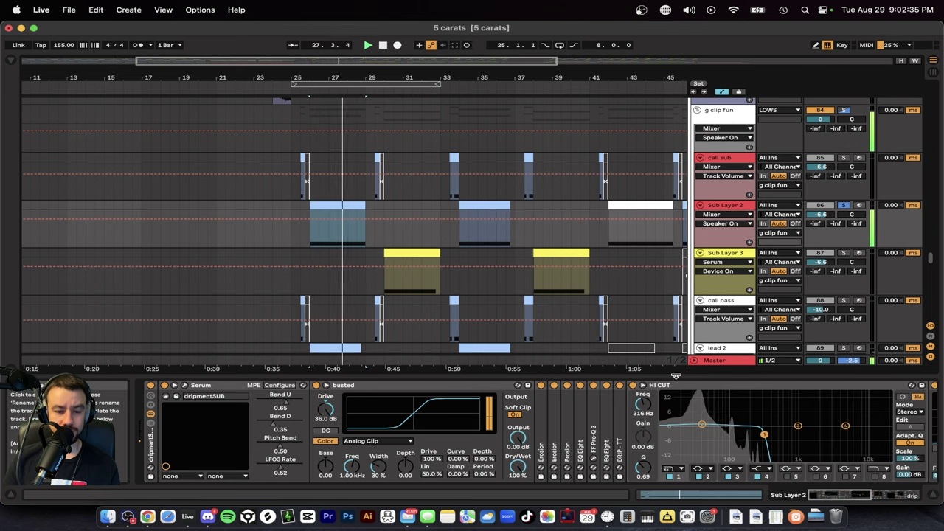
pyautogui.hscroll(5, 406, 438)
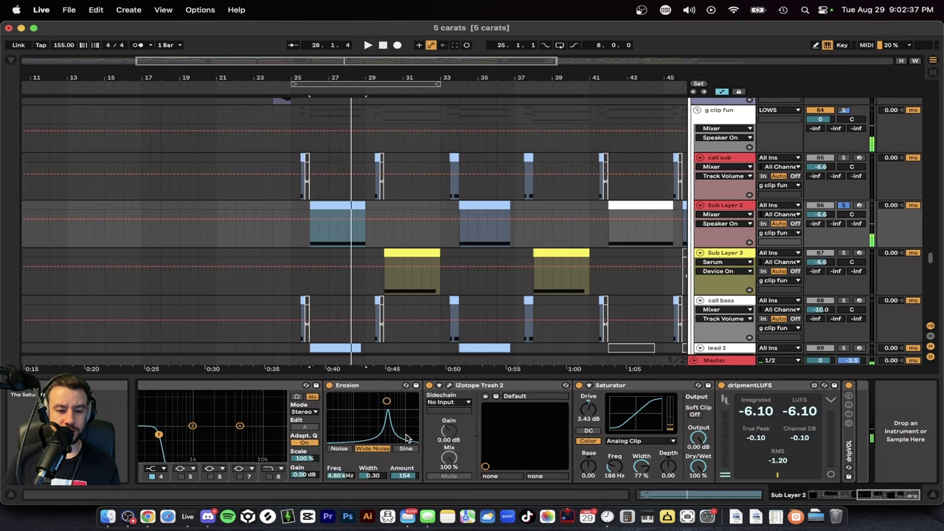
pyautogui.hscroll(-5, 406, 438)
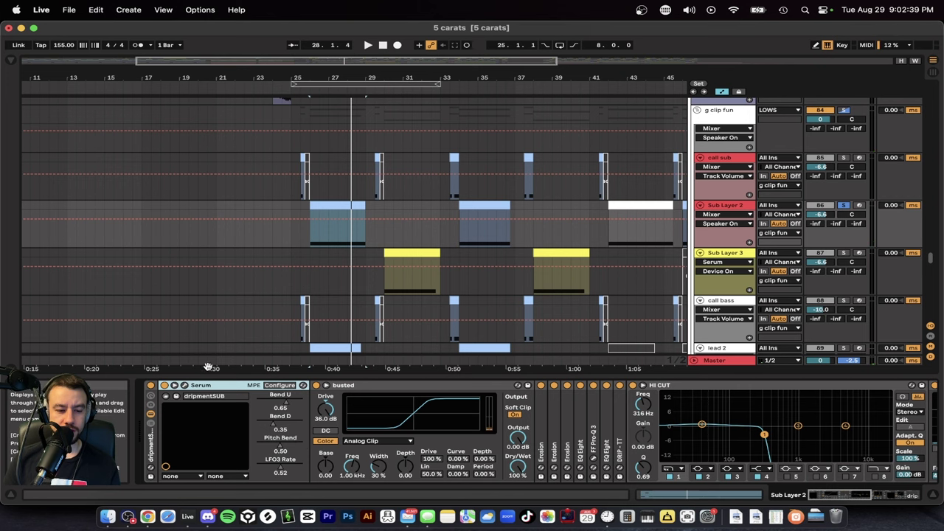
pyautogui.click(199, 377)
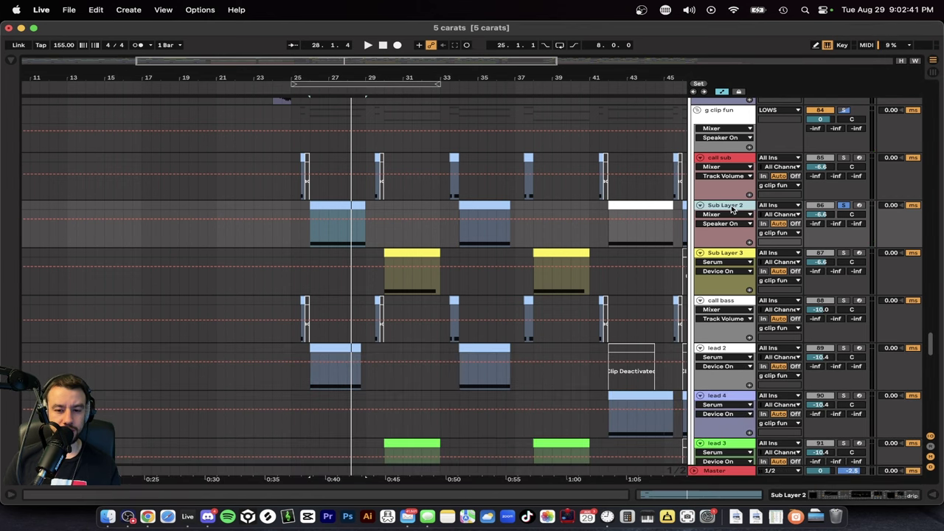
# Step: Solo lead 2 together with Sub Layer 2 and play both clips from 26.1.1
pyautogui.click(723, 111)
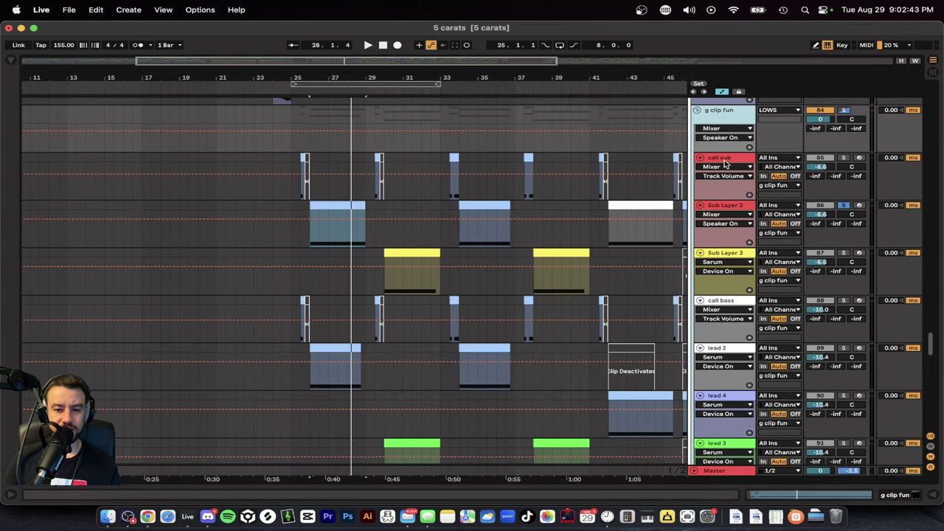
pyautogui.click(720, 207)
pyautogui.scroll(-3, 570, 212)
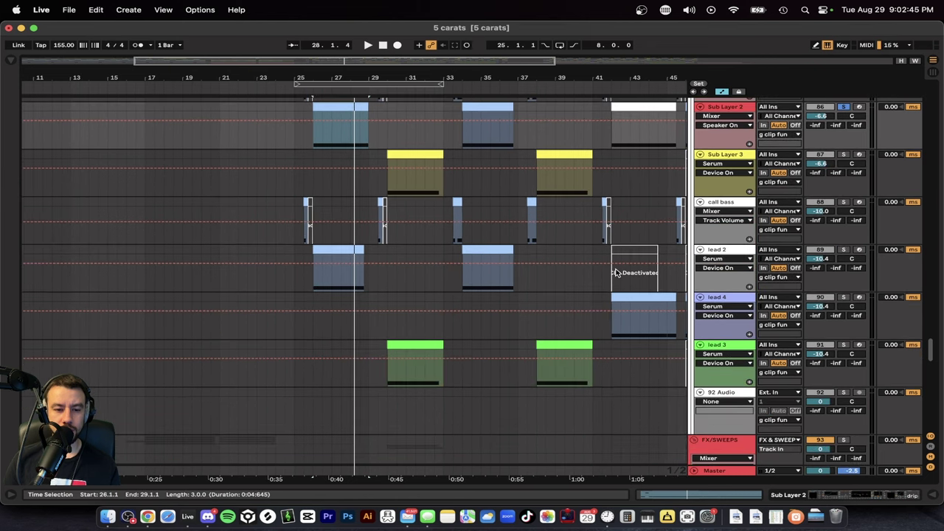
pyautogui.press('space')
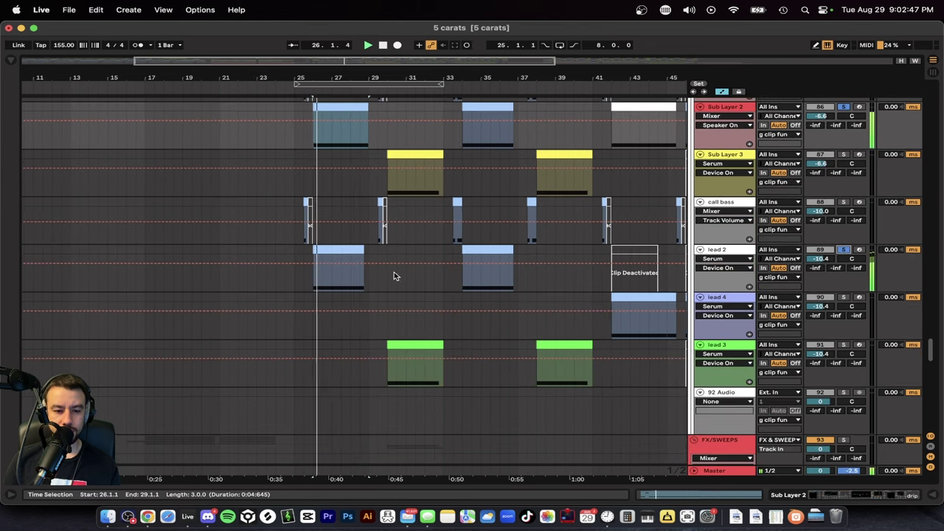
pyautogui.scroll(4, 315, 282)
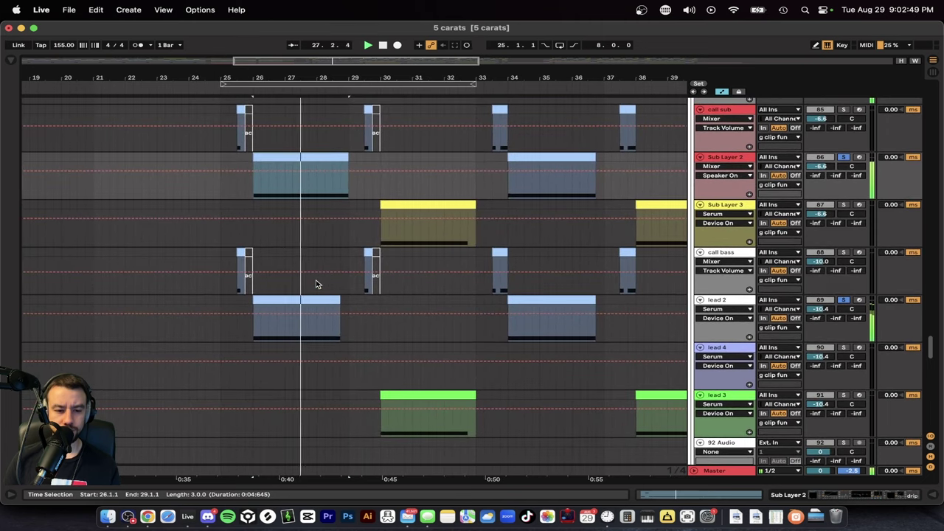
# Step: Add Sub Layer 3 and lead 3 to the solo and play their clips from 30.1.1
pyautogui.scroll(-4, 316, 284)
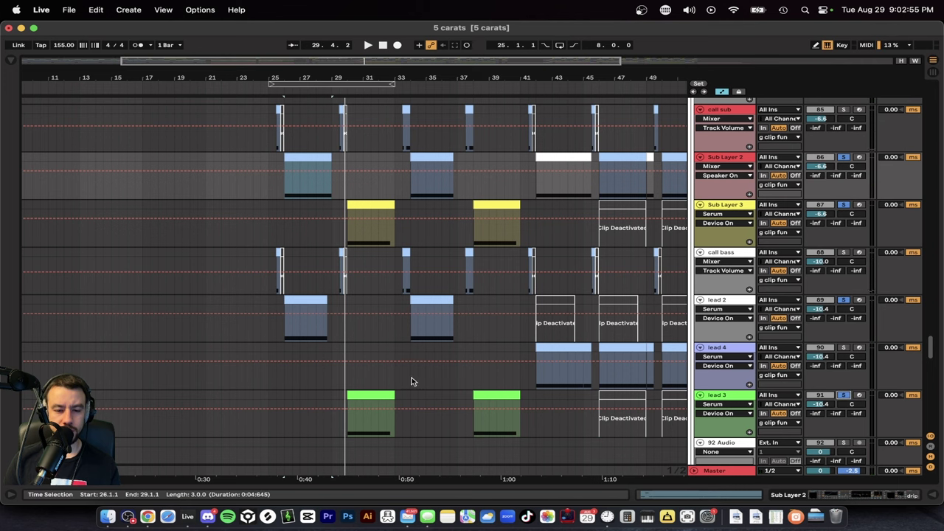
pyautogui.click(350, 352)
pyautogui.scroll(3, 349, 352)
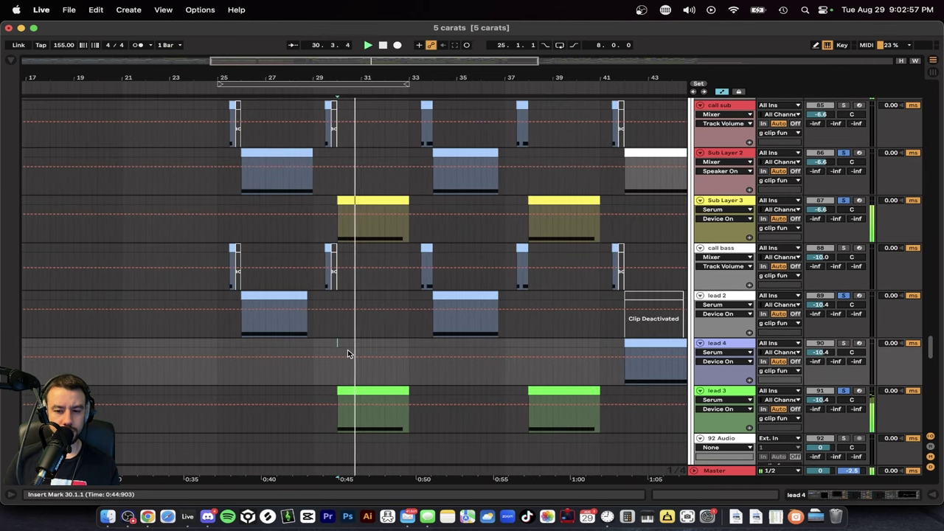
pyautogui.scroll(-2, 350, 354)
pyautogui.scroll(3, 348, 354)
pyautogui.hscroll(5, 348, 354)
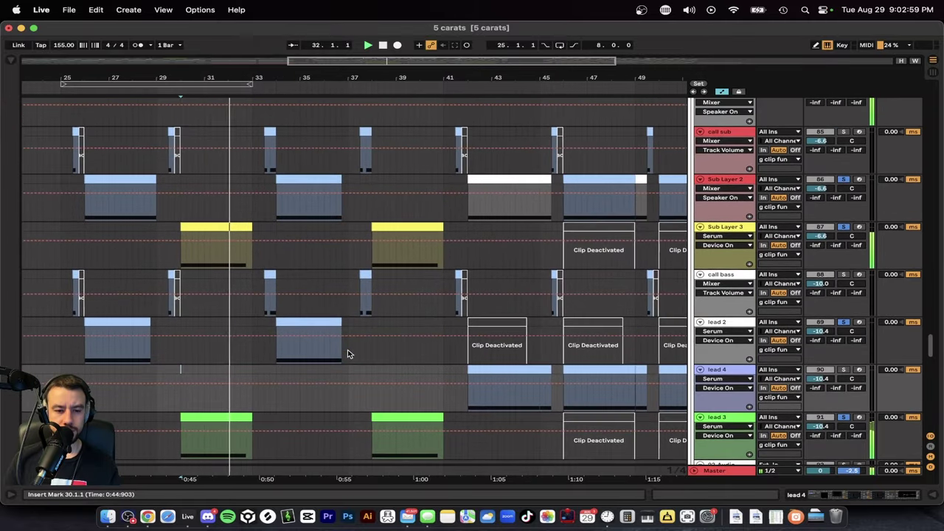
pyautogui.scroll(-5, 349, 354)
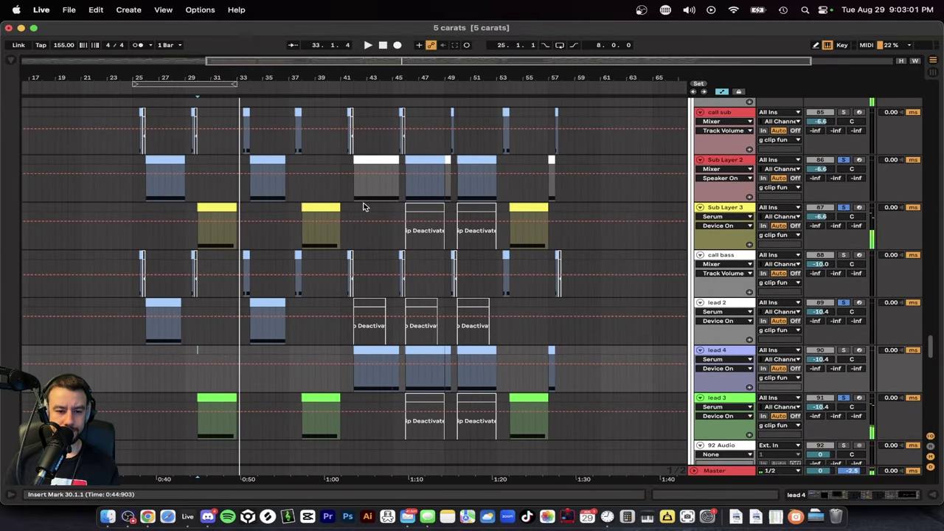
pyautogui.press('space')
# Step: Solo lead 4 as well and play it with Sub Layer 2 from 42.1.1 into the next clips
pyautogui.click(356, 195)
pyautogui.click(386, 196)
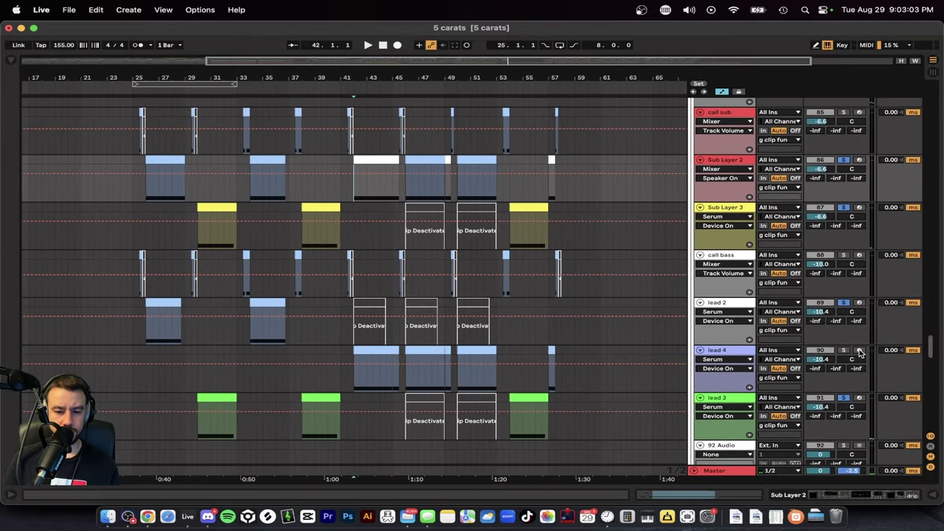
pyautogui.click(355, 363)
pyautogui.press('space')
pyautogui.scroll(5, 358, 358)
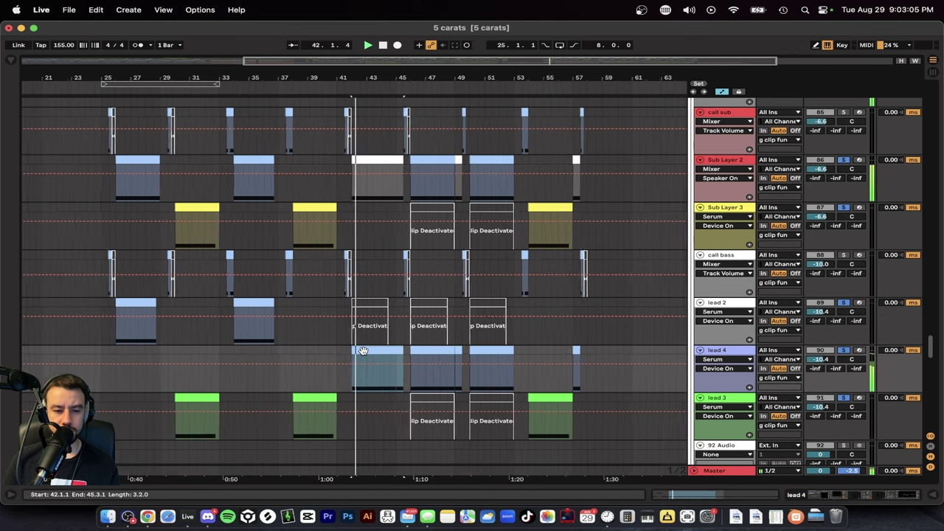
pyautogui.scroll(-2, 358, 348)
pyautogui.click(341, 360)
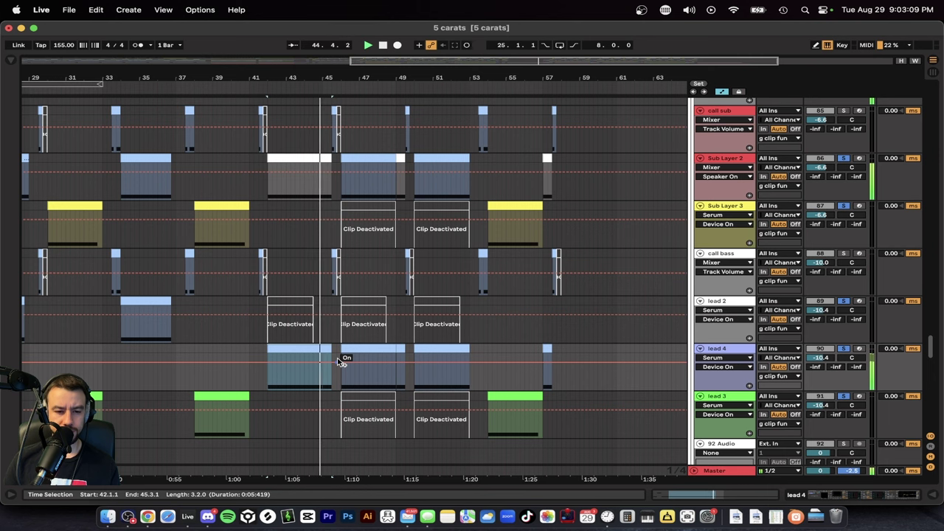
pyautogui.scroll(2, 340, 361)
pyautogui.scroll(2, 343, 361)
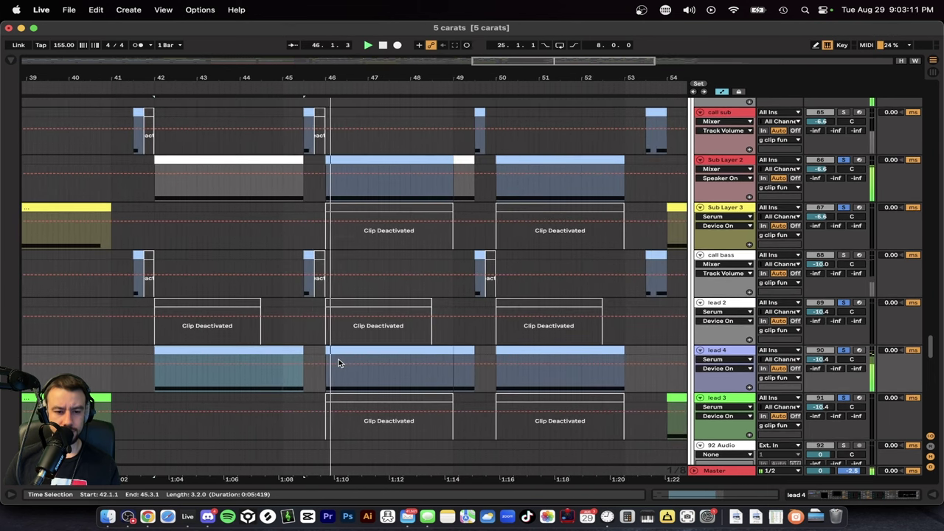
# Step: Stop playback and look through the device chains of Sub Layer 2, Sub Layer 3 and call bass
pyautogui.scroll(-3, 339, 362)
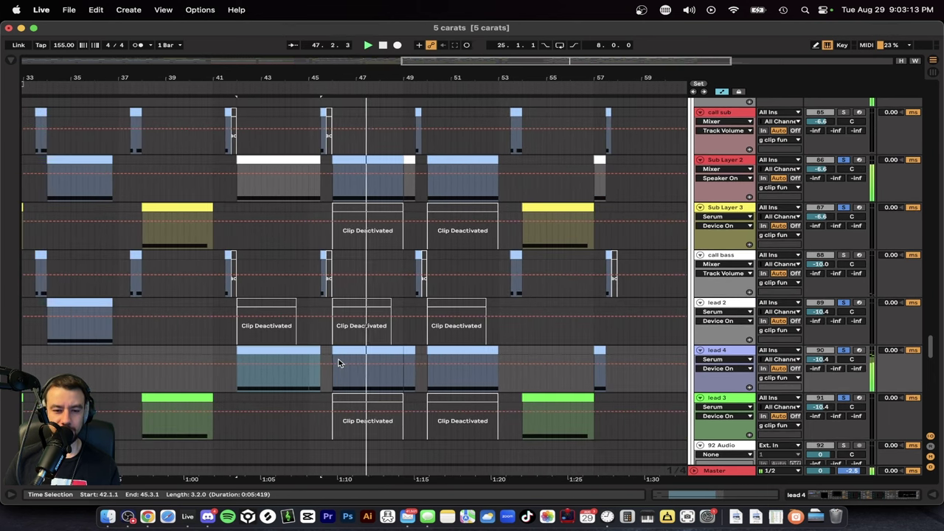
pyautogui.scroll(-3, 339, 362)
pyautogui.scroll(-3, 341, 361)
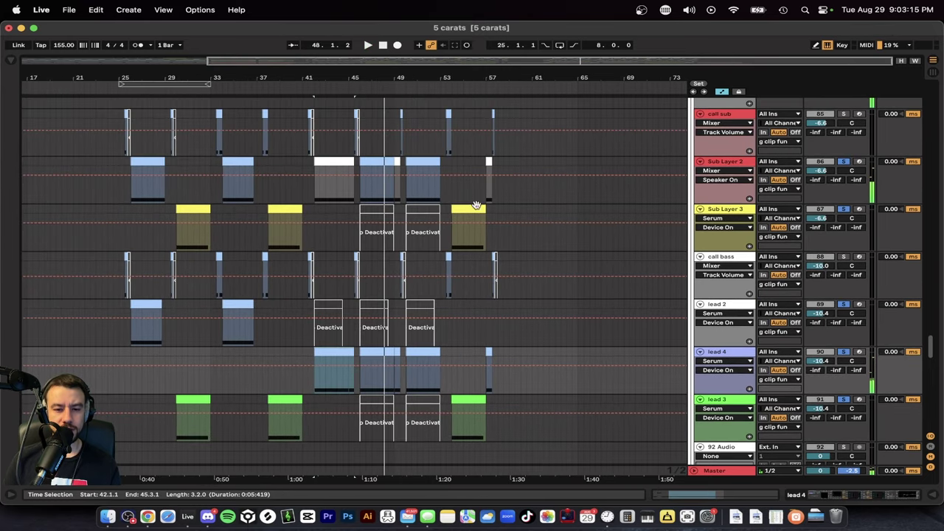
pyautogui.doubleClick(744, 163)
pyautogui.click(717, 210)
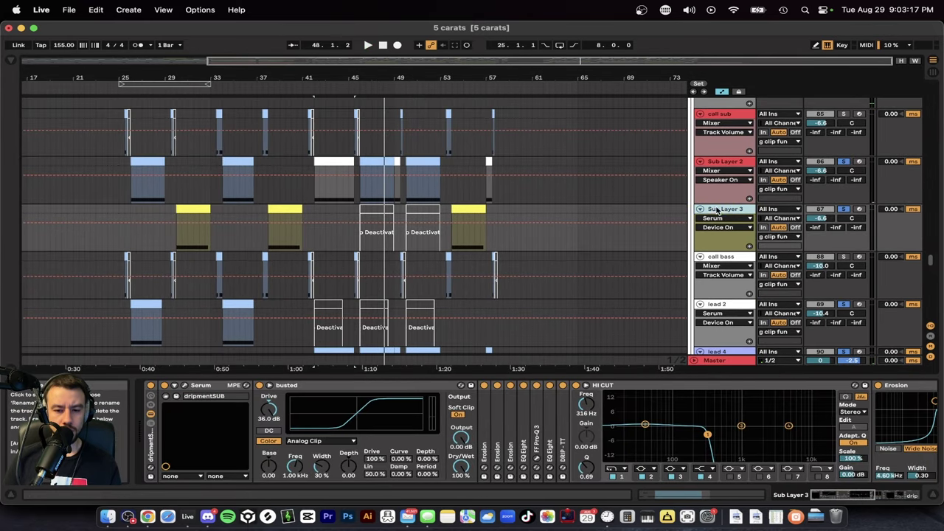
pyautogui.click(725, 260)
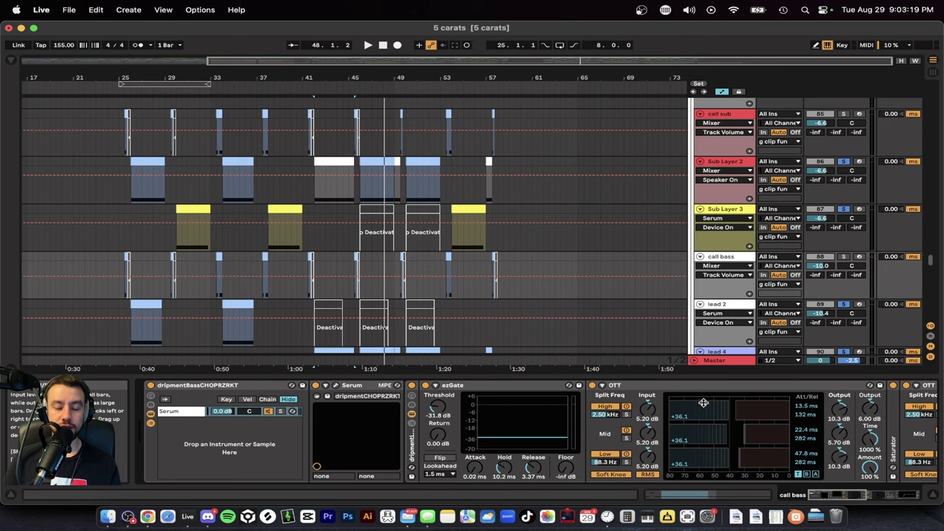
pyautogui.hscroll(8, 522, 423)
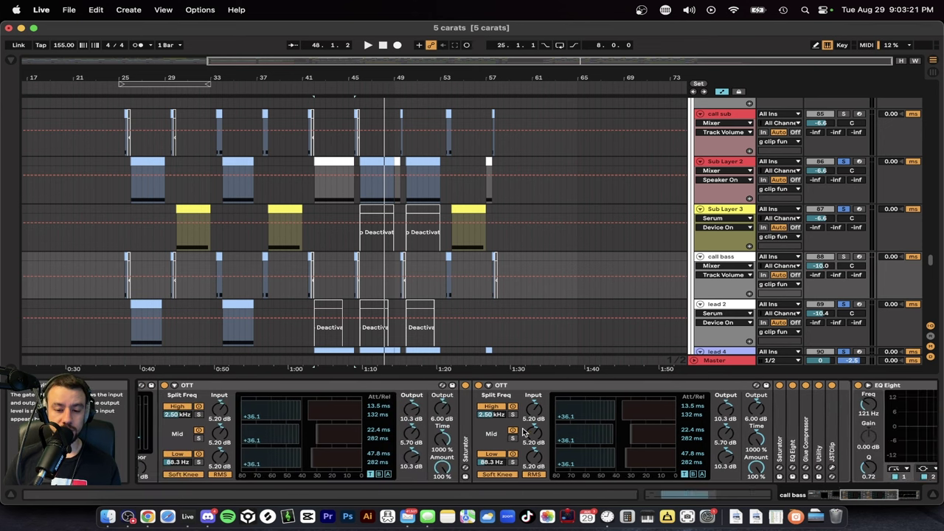
pyautogui.press('alt+super+l')
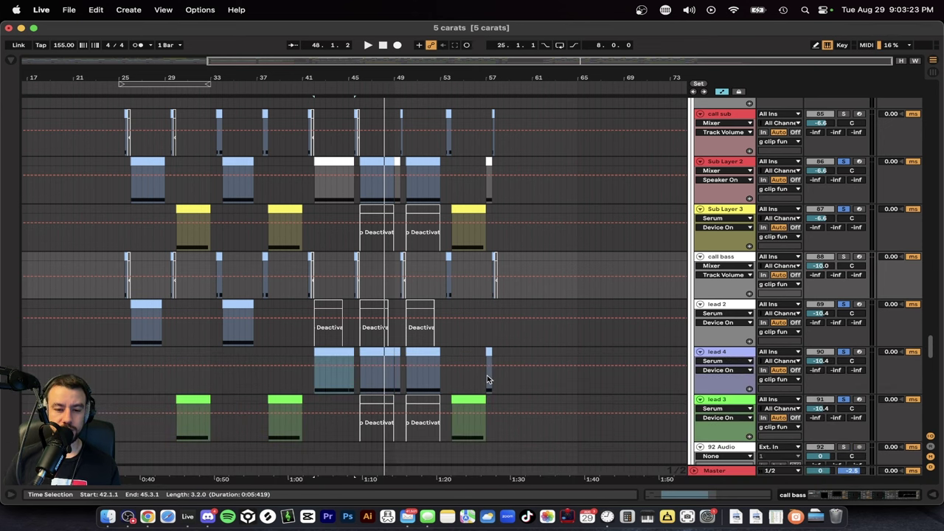
# Step: Inspect lead 4's device chain from the dripmentBassCHOPProsecute rack through the OTTs to the EQ Eight
pyautogui.click(730, 312)
pyautogui.doubleClick(713, 352)
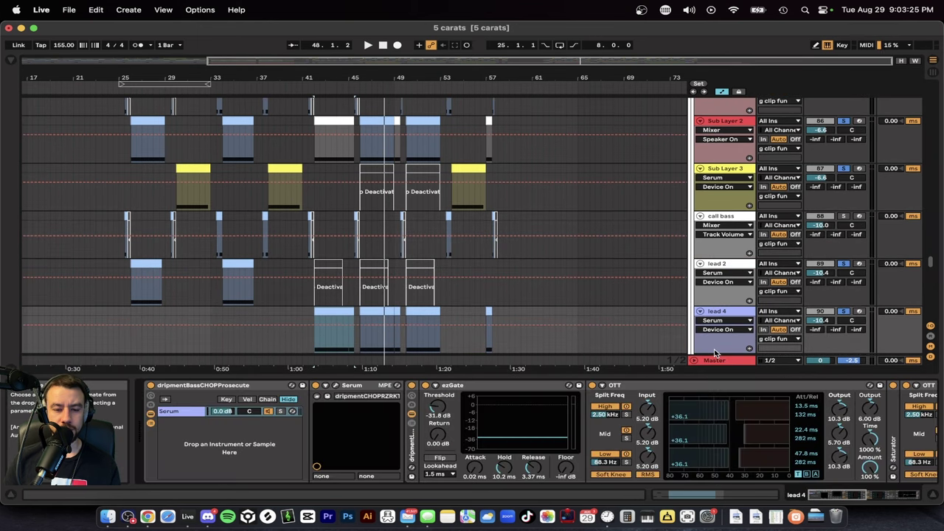
pyautogui.hscroll(10, 269, 437)
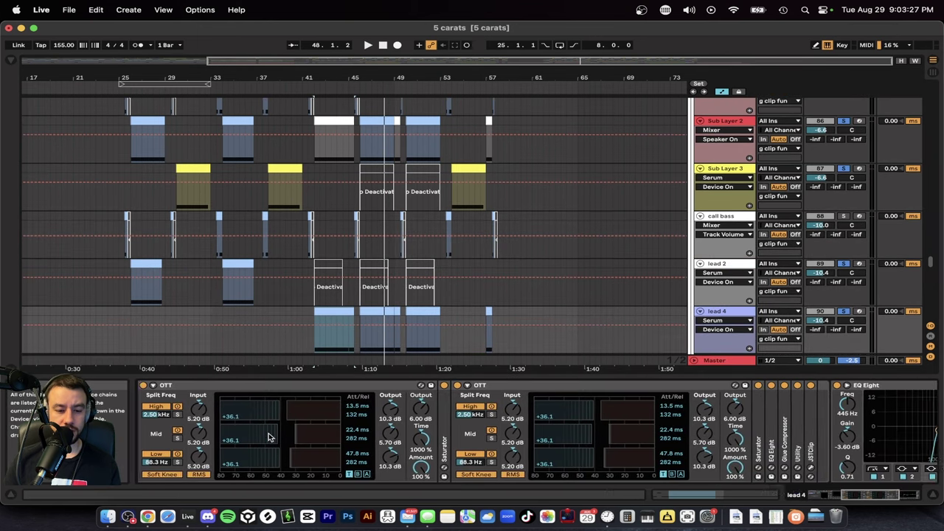
pyautogui.hscroll(-10, 269, 437)
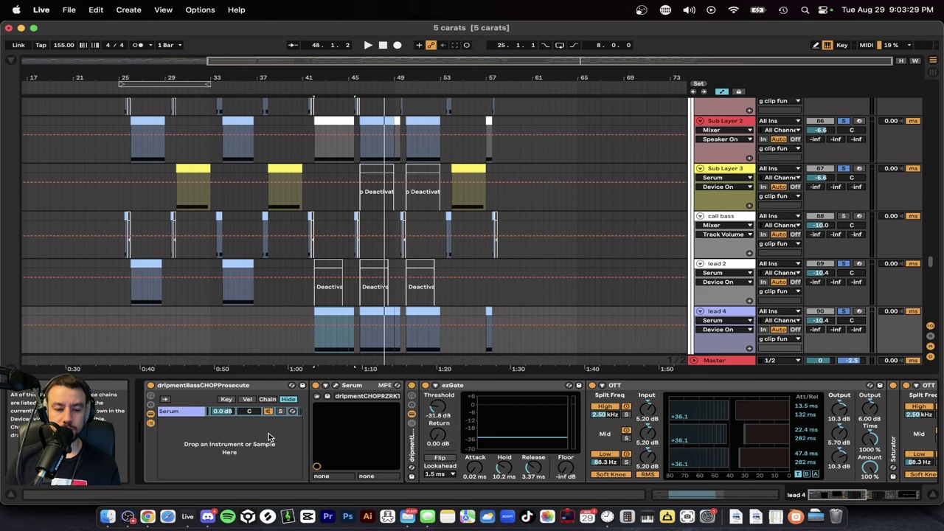
pyautogui.hscroll(10, 269, 437)
pyautogui.press('super+alt+l')
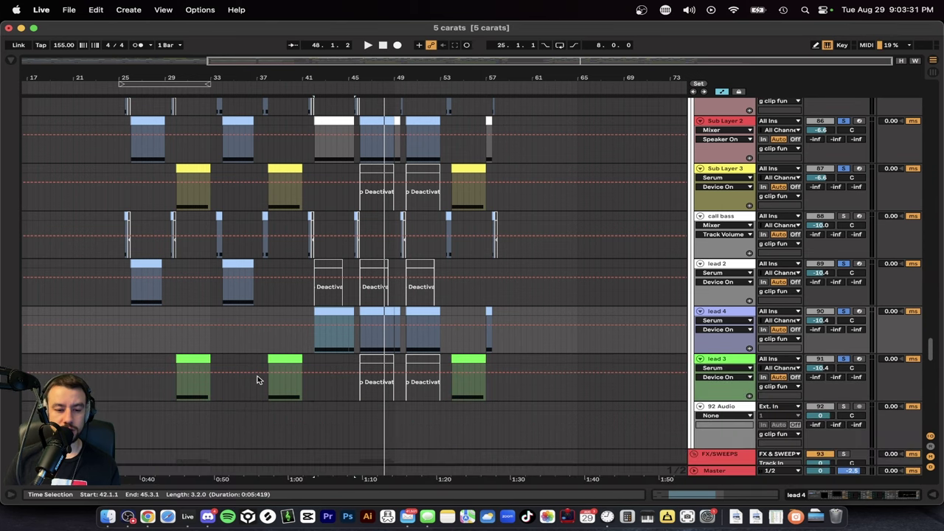
# Step: Clear the solos on the sub and lead tracks and move the playback start to 25.1.1
pyautogui.hscroll(-4, 261, 367)
pyautogui.scroll(3, 261, 366)
pyautogui.click(329, 354)
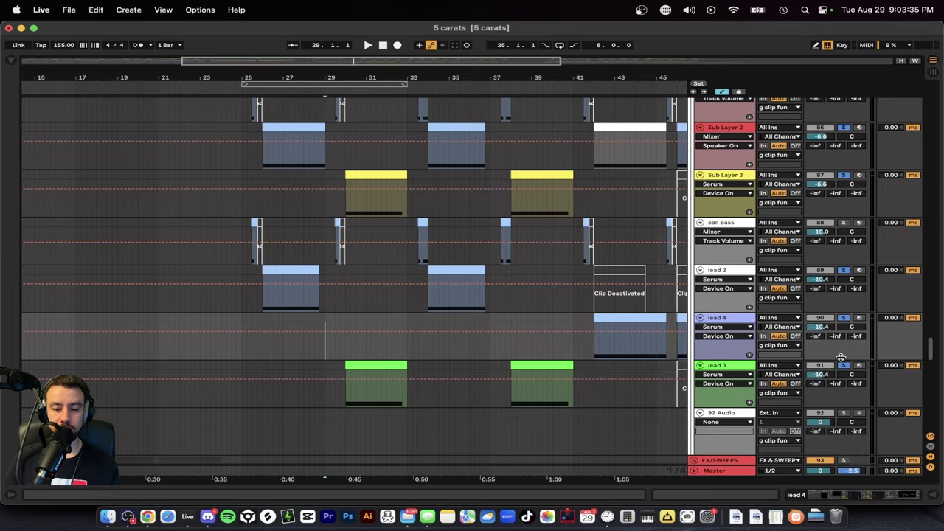
pyautogui.scroll(-10, 450, 327)
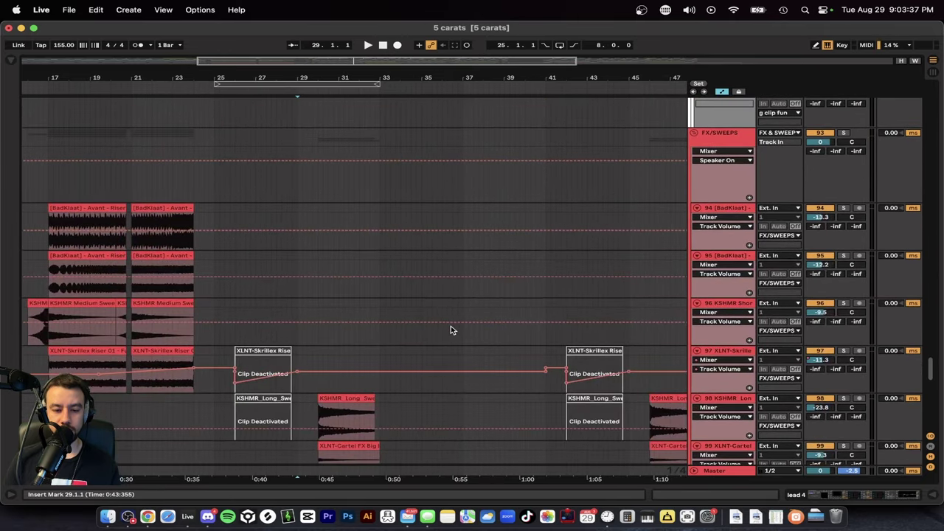
pyautogui.scroll(10, 451, 325)
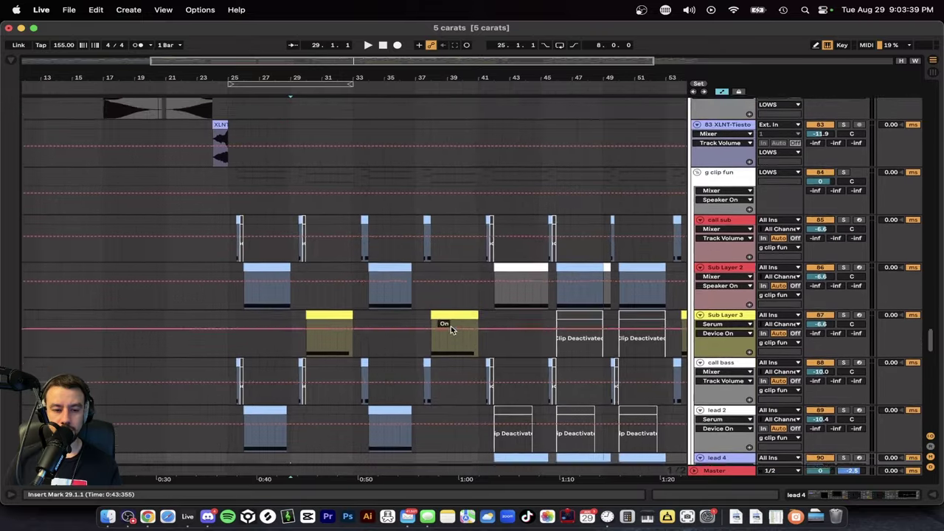
pyautogui.scroll(5, 260, 315)
pyautogui.click(256, 236)
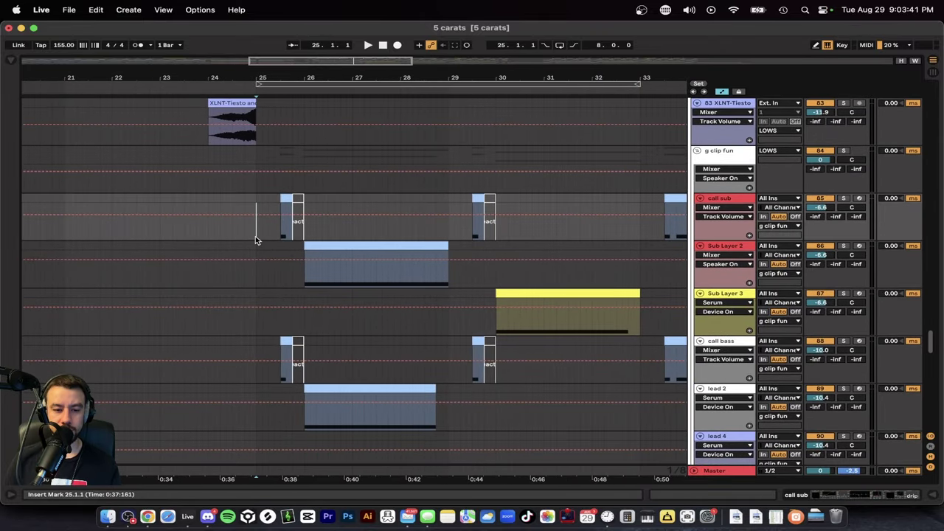
# Step: Solo the CALLS & STUFF group, play the drop from 25.1.1, and look through the track groups above it
pyautogui.scroll(2, 347, 232)
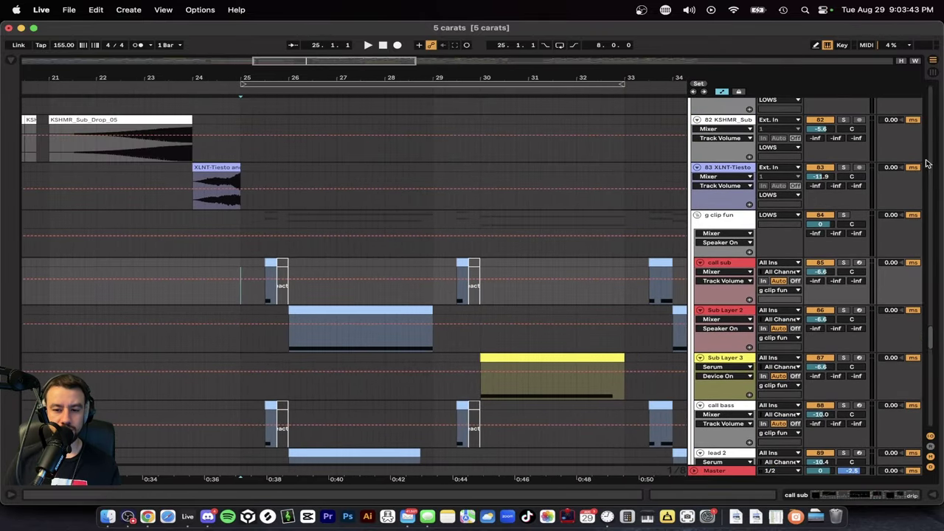
pyautogui.scroll(15, 844, 216)
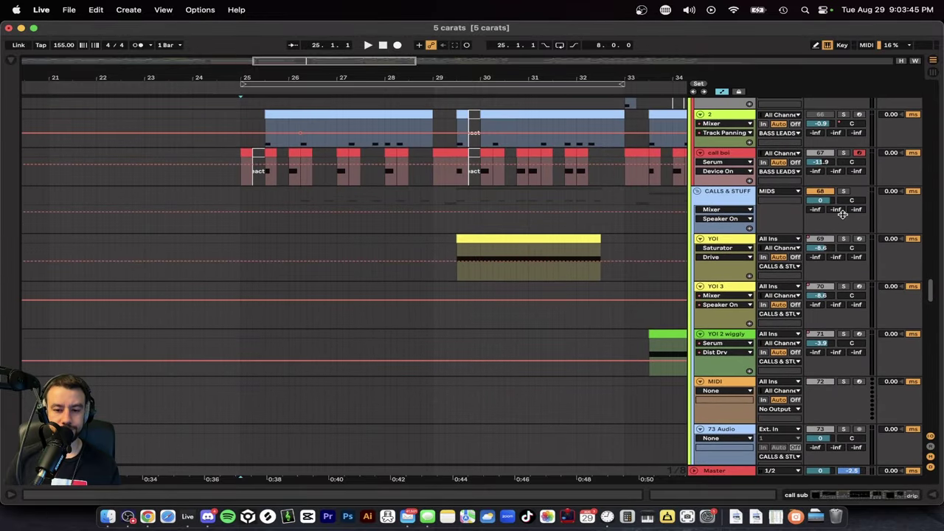
pyautogui.scroll(20, 847, 195)
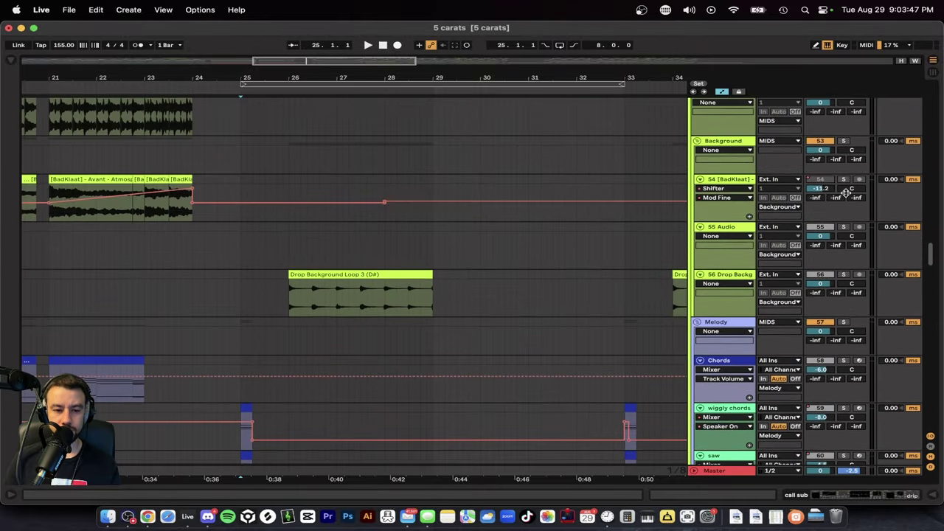
pyautogui.scroll(8, 846, 192)
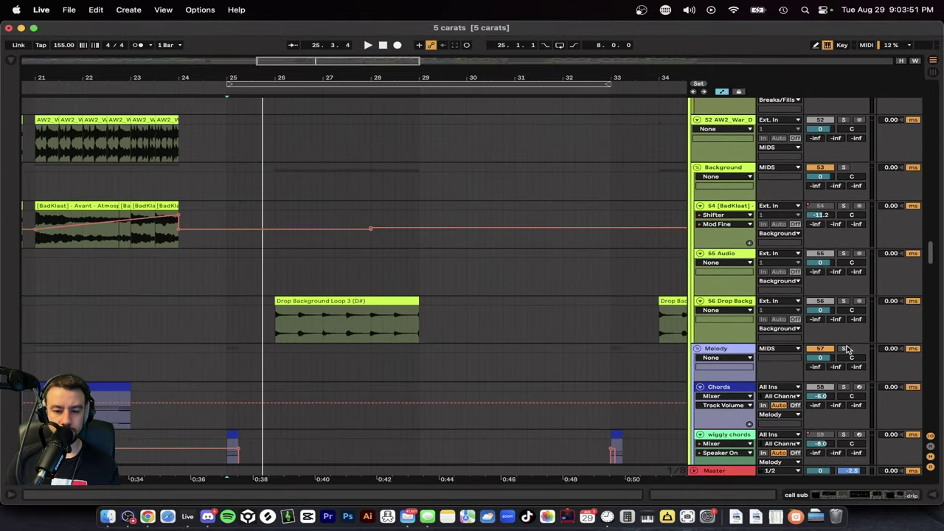
pyautogui.scroll(20, 847, 345)
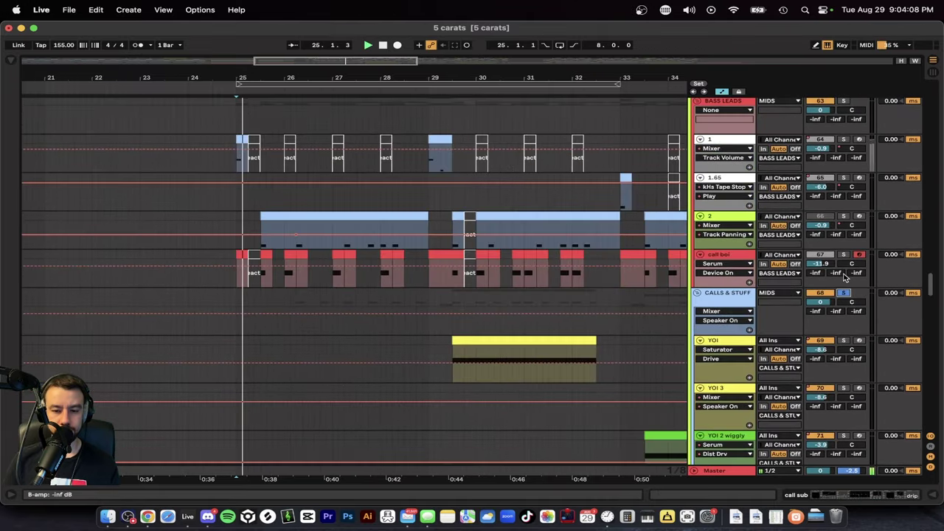
pyautogui.scroll(10, 846, 276)
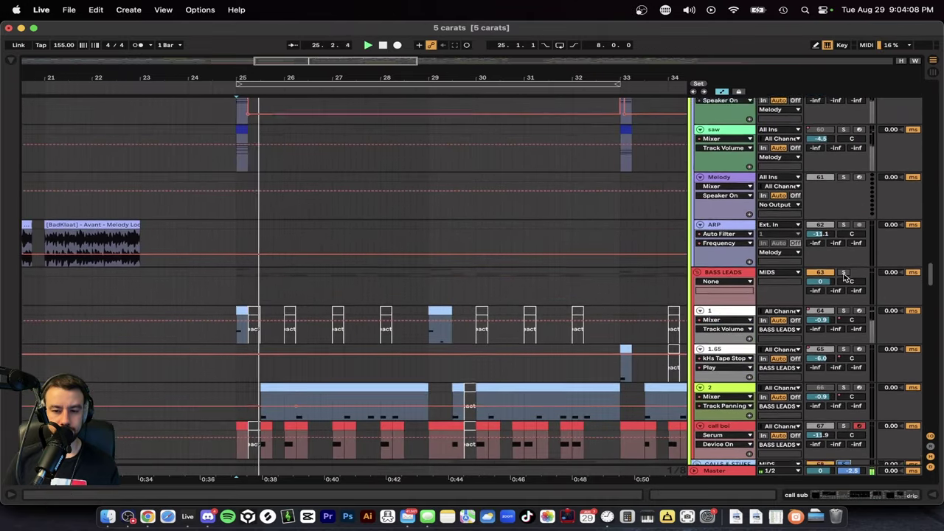
pyautogui.scroll(12, 845, 276)
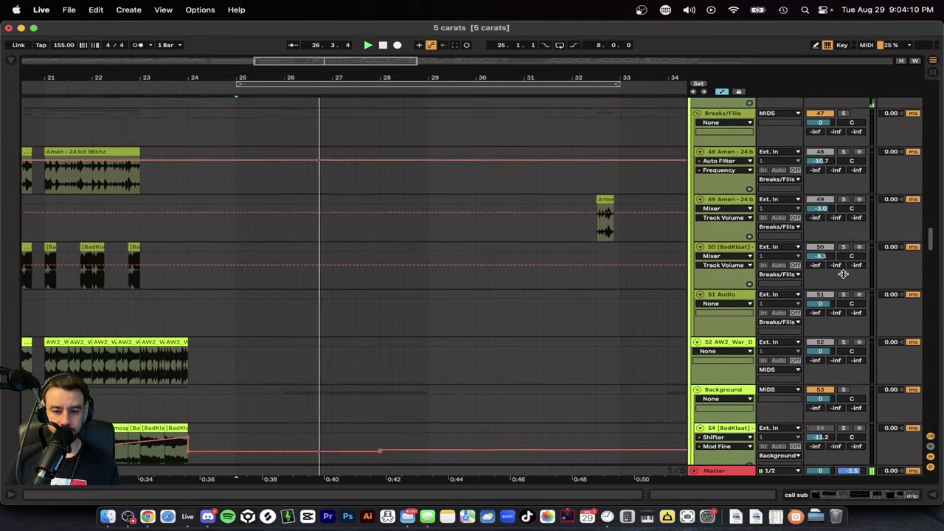
# Step: Play the vocal and sample tracks from 25.1.1 and examine the clips in the opening bars of the drop
pyautogui.scroll(20, 843, 274)
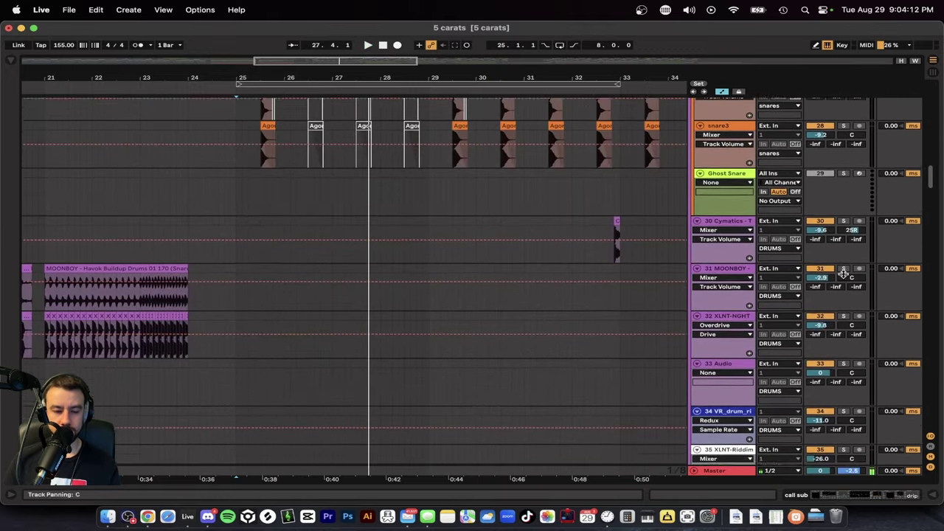
pyautogui.scroll(5, 843, 273)
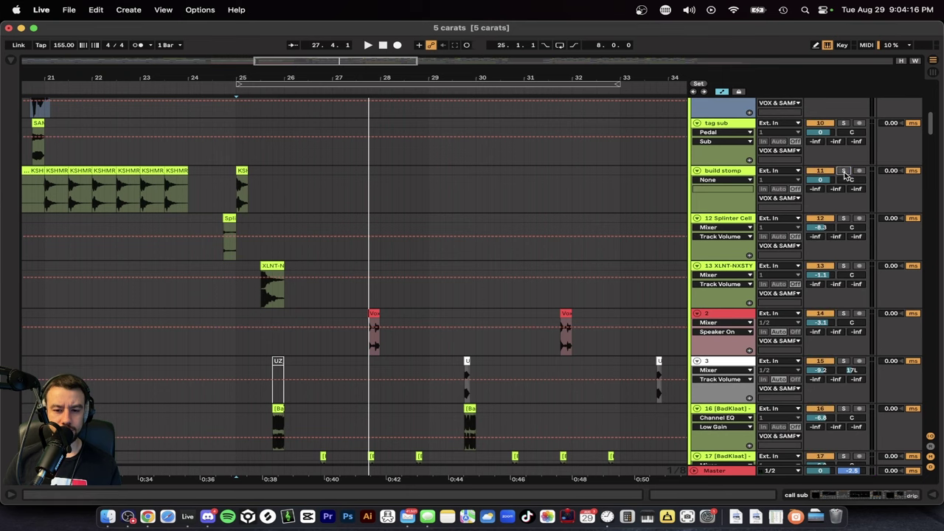
pyautogui.click(238, 271)
pyautogui.press('space')
pyautogui.scroll(4, 239, 271)
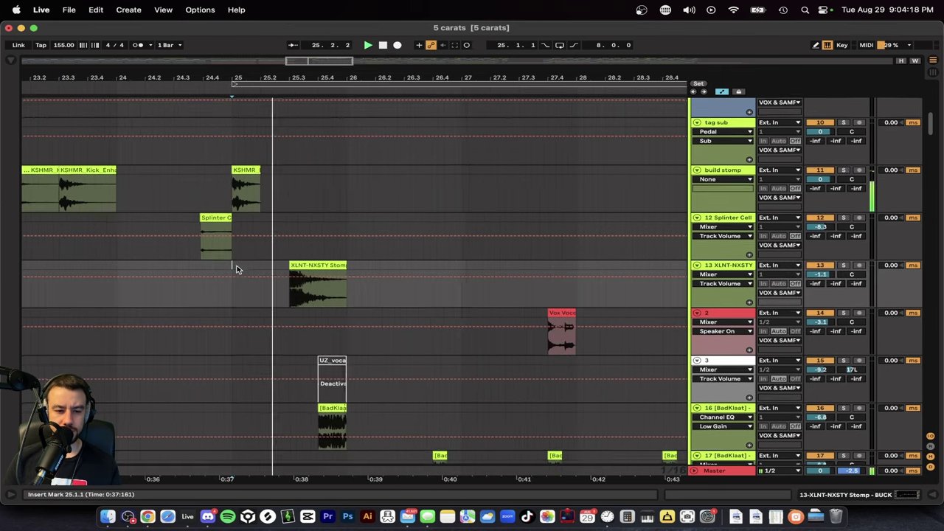
pyautogui.scroll(-3, 238, 270)
pyautogui.hscroll(2, 238, 270)
pyautogui.scroll(3, 263, 301)
pyautogui.hscroll(-2, 263, 300)
pyautogui.press('space')
pyautogui.press('space')
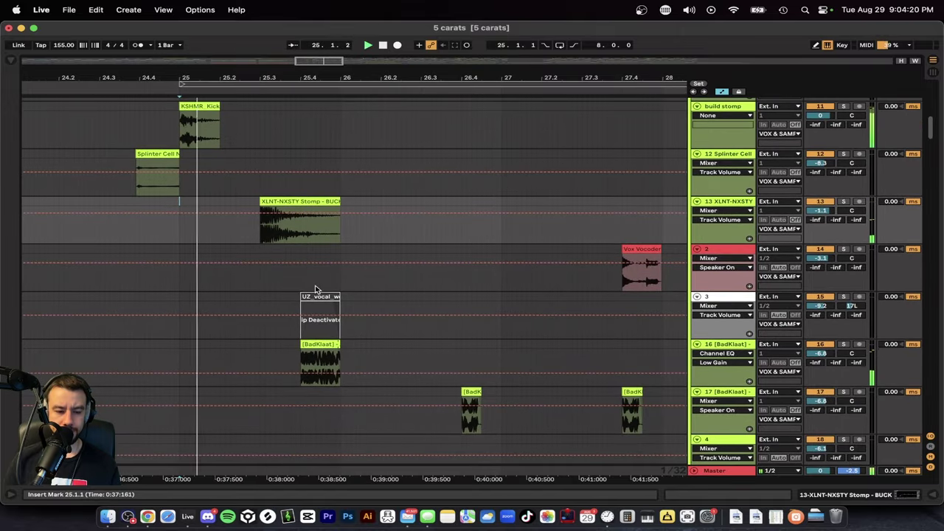
# Step: Solo track 13 and play the XLNT-NXSTY Stomp clip from 25.3.1
pyautogui.scroll(3, 428, 268)
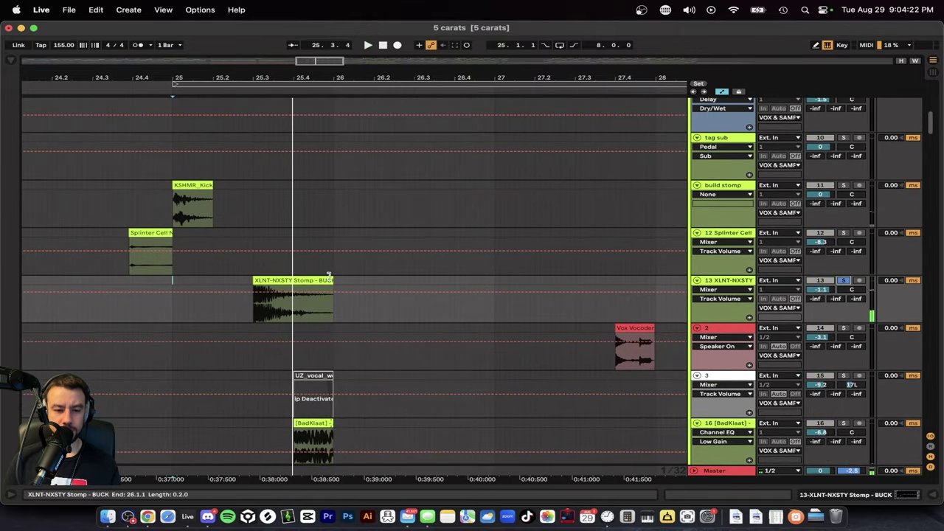
pyautogui.click(311, 281)
pyautogui.press('space')
pyautogui.scroll(-4, 312, 284)
pyautogui.press('space')
pyautogui.press('space')
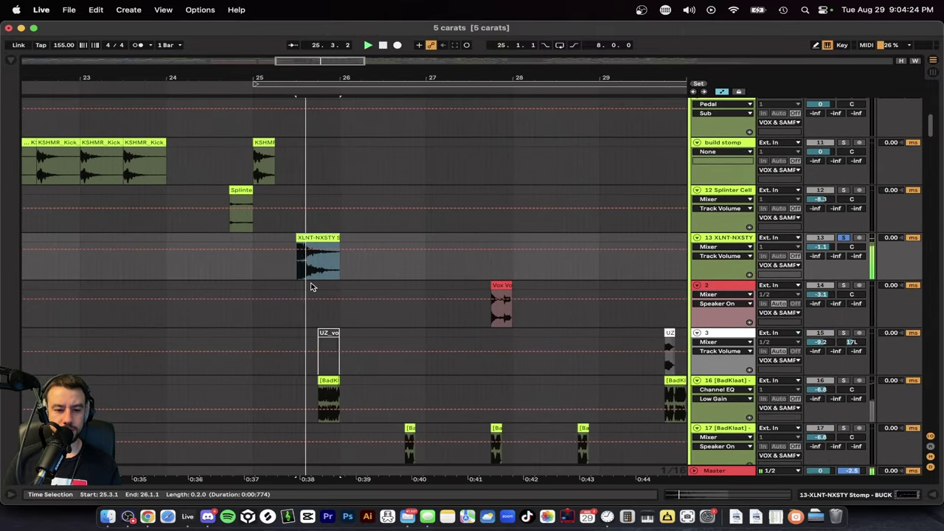
pyautogui.scroll(4, 311, 287)
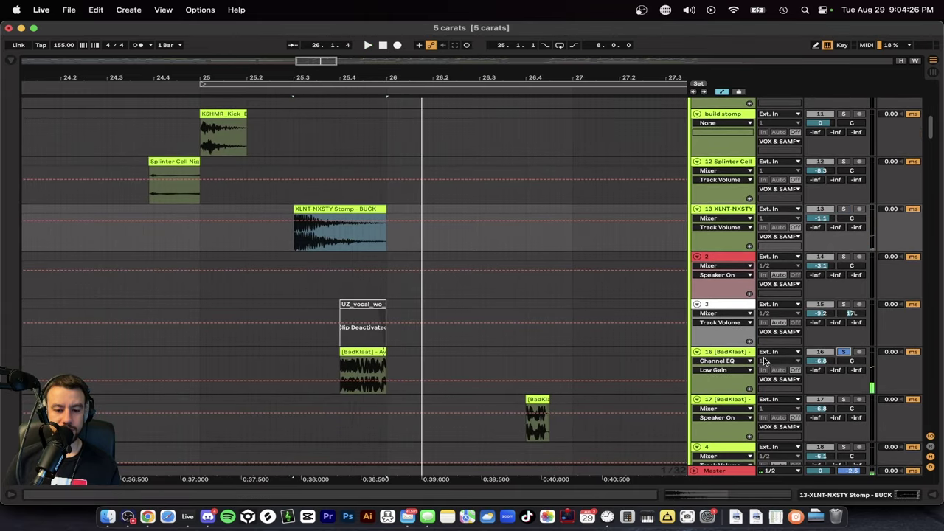
# Step: Open the [BadKlaat] - Avant - Weird clip at 25.4.1 on soloed track 16 and play it to examine its warp and pitch settings
pyautogui.doubleClick(365, 351)
pyautogui.scroll(4, 363, 272)
pyautogui.scroll(-3, 364, 272)
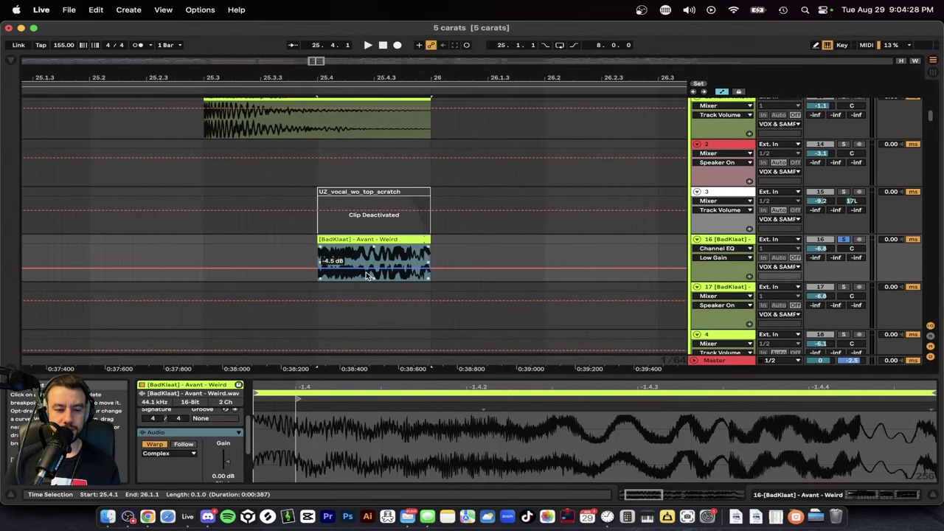
pyautogui.scroll(1, 366, 273)
pyautogui.scroll(-3, 190, 442)
pyautogui.press('space')
pyautogui.press('space')
pyautogui.press('space')
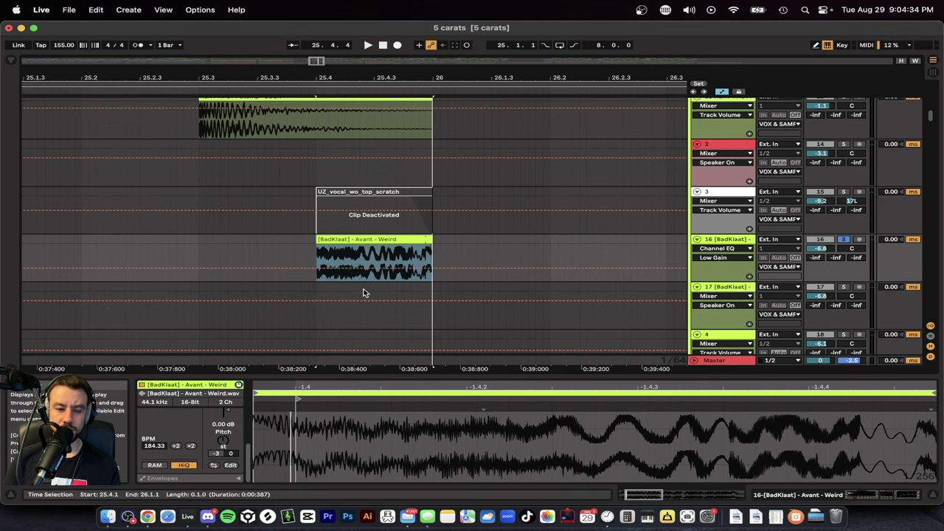
pyautogui.press('space')
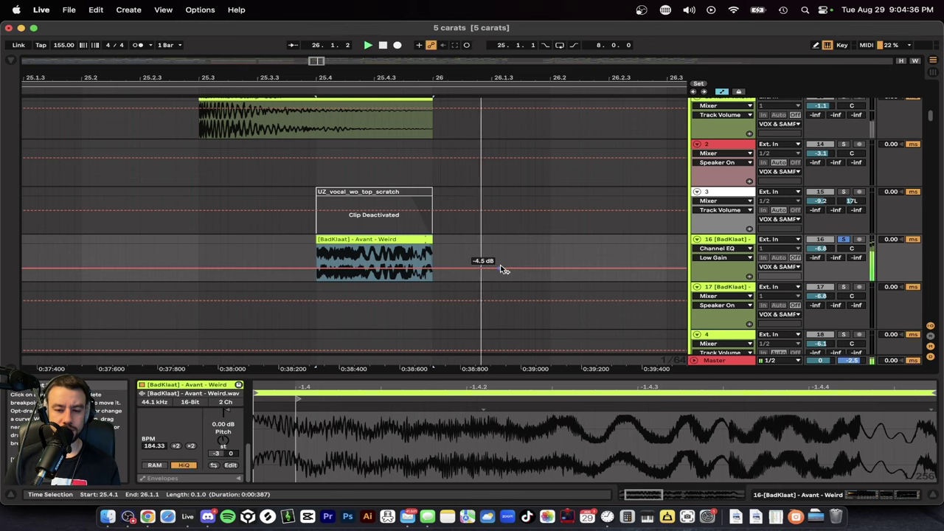
# Step: Unsolo track 16 and replay the [BadKlaat] - Avant - Weird clip from 25.4.1 in the full mix
pyautogui.press('space')
pyautogui.press('space')
pyautogui.press('space')
pyautogui.click(844, 241)
pyautogui.press('space')
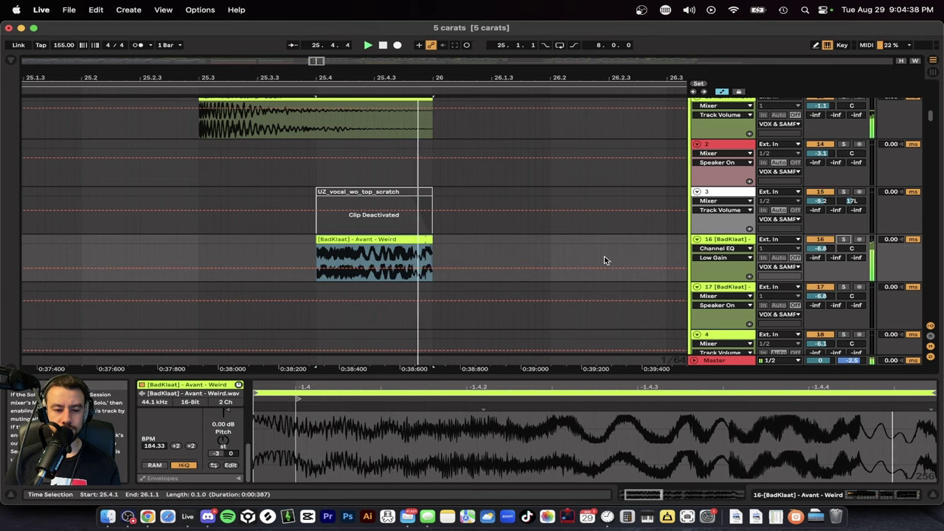
# Step: Solo track 17 and play its short [BadKlaat] clips at 26.4 and 27.4, opening the clip details
pyautogui.scroll(-8, 604, 256)
pyautogui.hscroll(3, 599, 257)
pyautogui.scroll(3, 590, 261)
pyautogui.scroll(2, 586, 264)
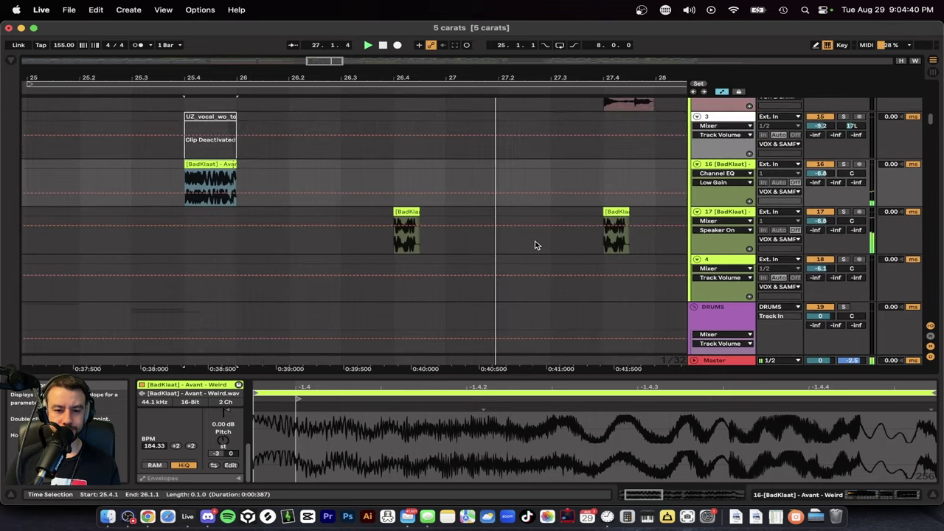
pyautogui.click(844, 215)
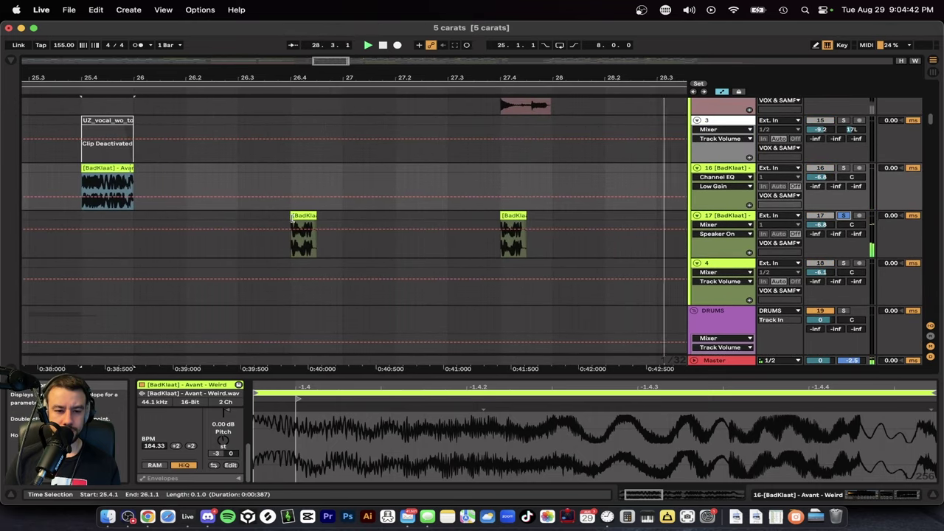
pyautogui.click(303, 232)
pyautogui.click(514, 220)
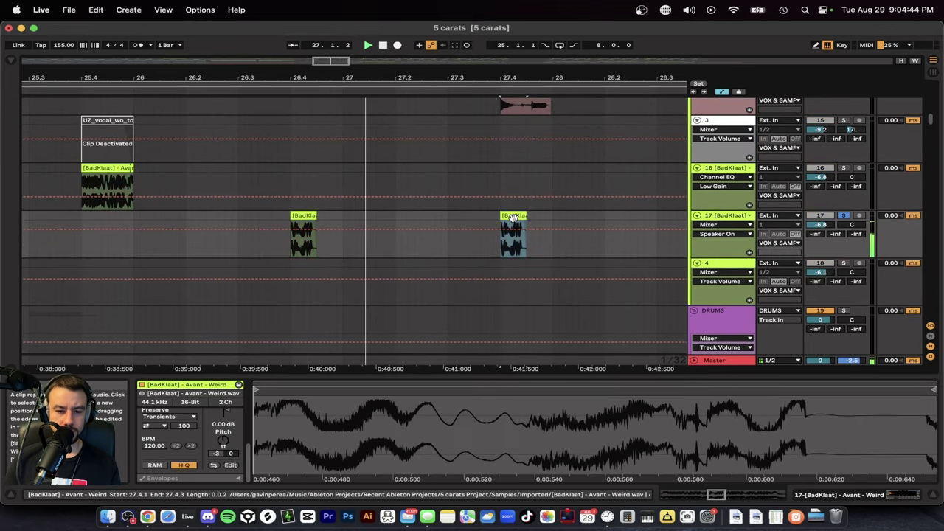
# Step: Play on through track 17's remaining [BadKlaat] clips from bar 28 to bar 33, toggling the track's solo
pyautogui.scroll(2, 513, 219)
pyautogui.scroll(-1, 513, 220)
pyautogui.scroll(4, 432, 257)
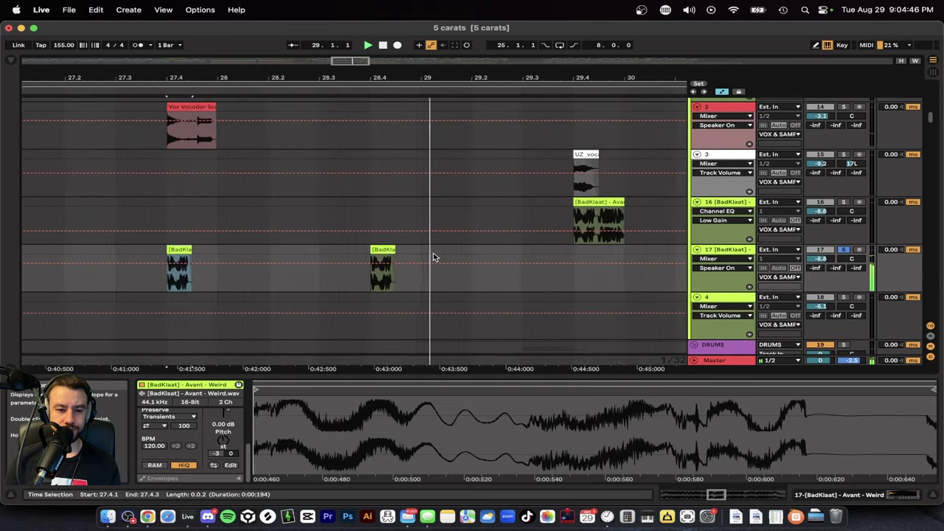
pyautogui.scroll(2, 359, 260)
pyautogui.scroll(-6, 359, 260)
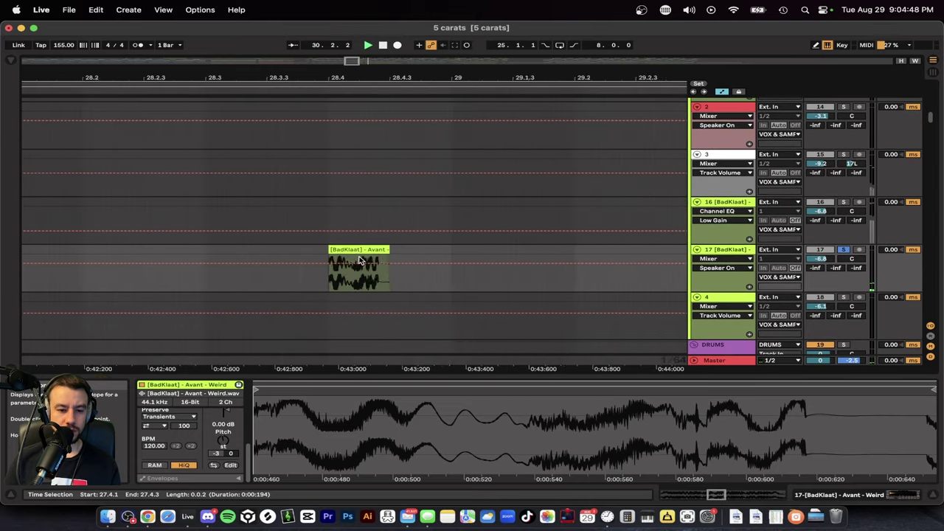
pyautogui.click(844, 245)
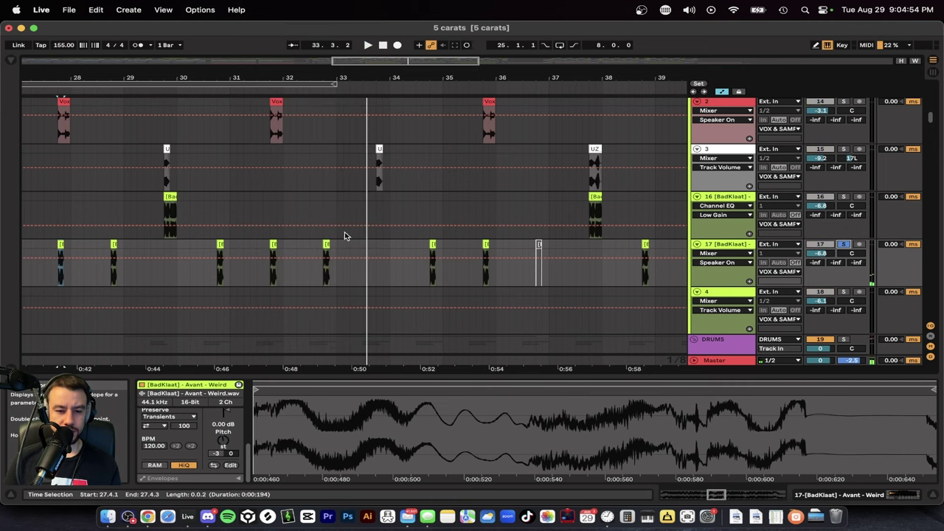
# Step: Examine the Convolver Gun reverb on track 17 beside its clip at 34.4.1, and close the detail view
pyautogui.scroll(5, 444, 268)
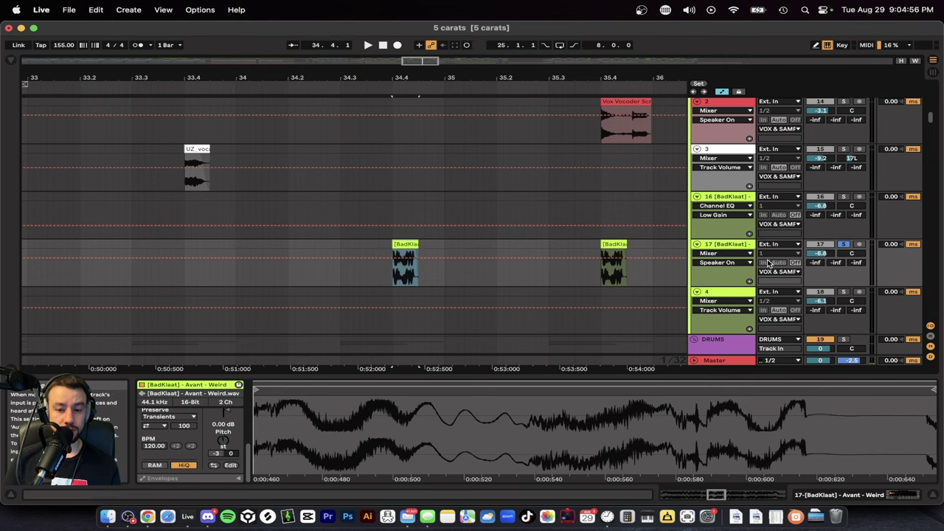
pyautogui.click(732, 251)
pyautogui.click(399, 277)
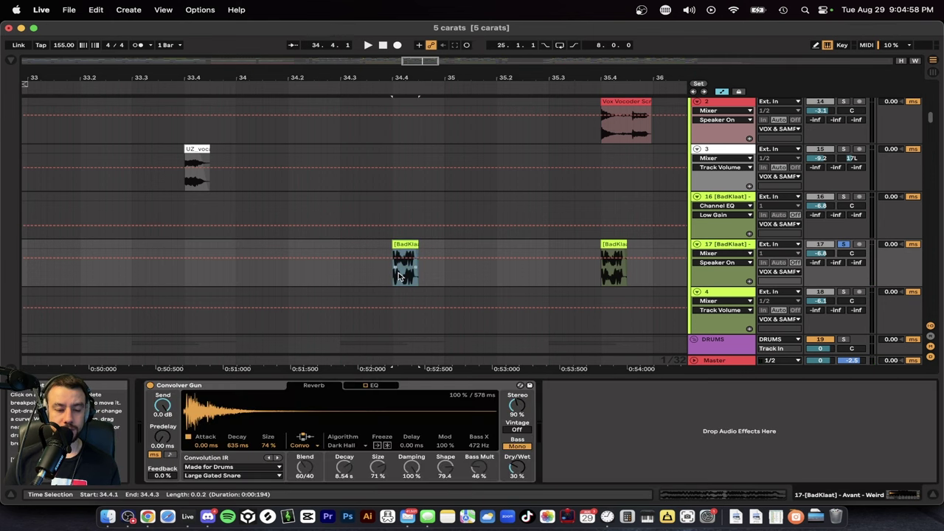
pyautogui.click(371, 378)
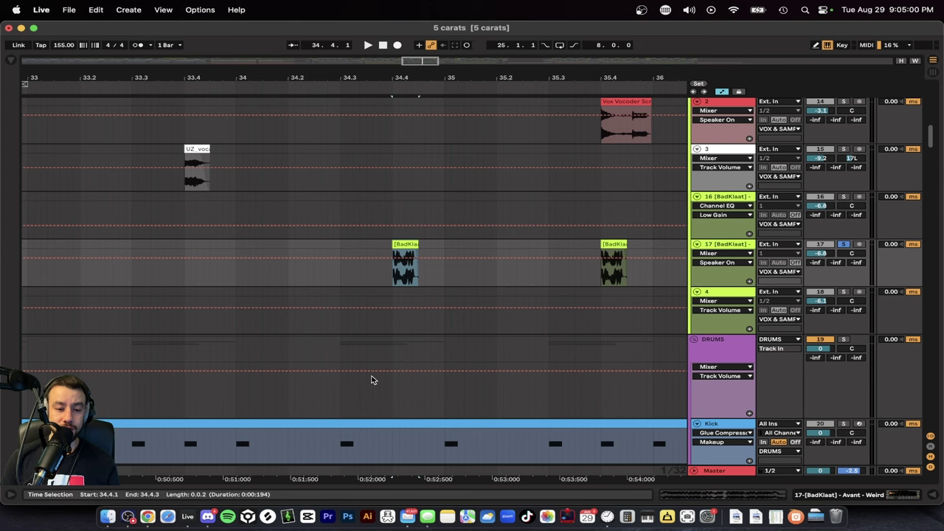
# Step: Open the device chain of the BASSno eq? ;) track and examine its EQ Eight, SerumFX and lowcut devices
pyautogui.scroll(-3, 372, 376)
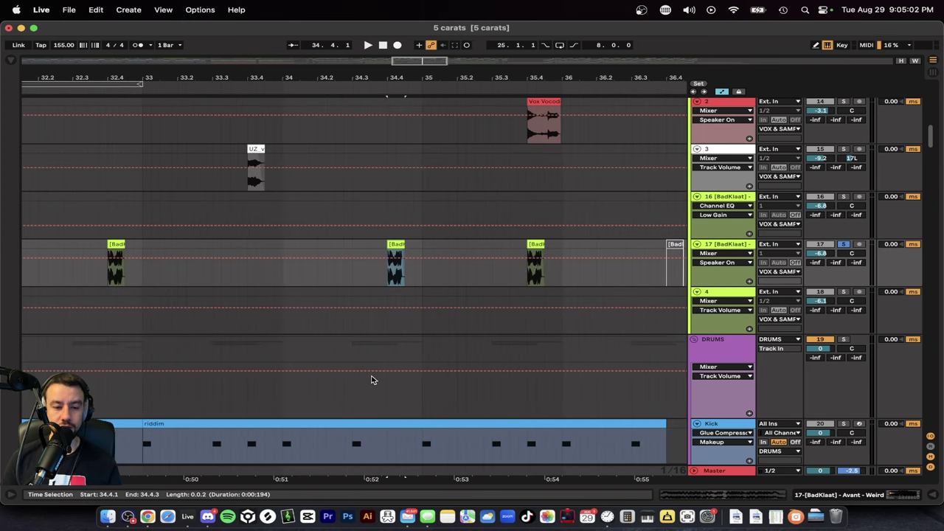
pyautogui.scroll(10, 380, 266)
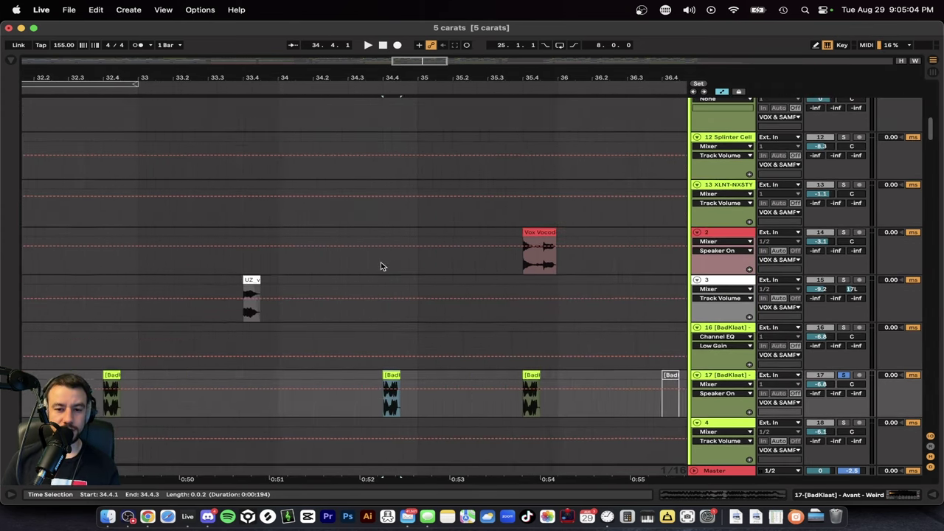
pyautogui.scroll(1, 538, 228)
pyautogui.scroll(3, 538, 229)
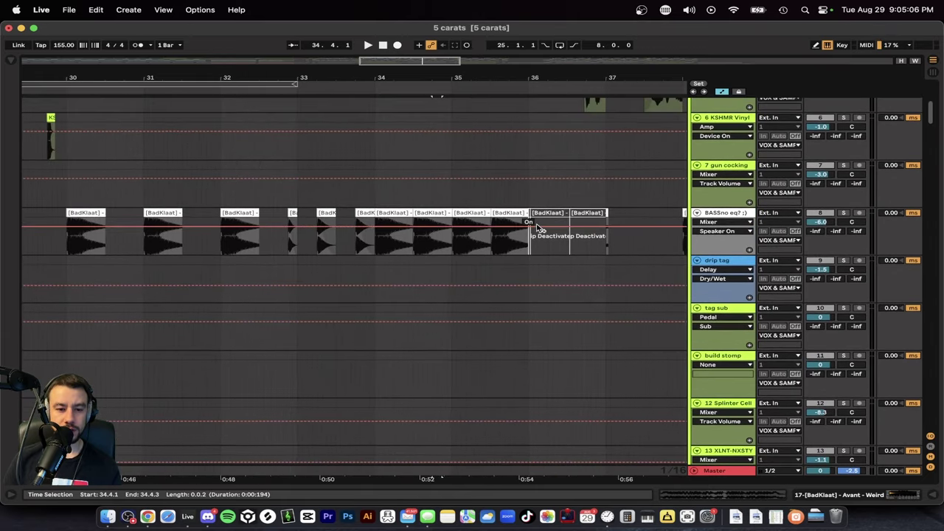
pyautogui.scroll(-2, 538, 228)
pyautogui.click(745, 193)
pyautogui.click(747, 194)
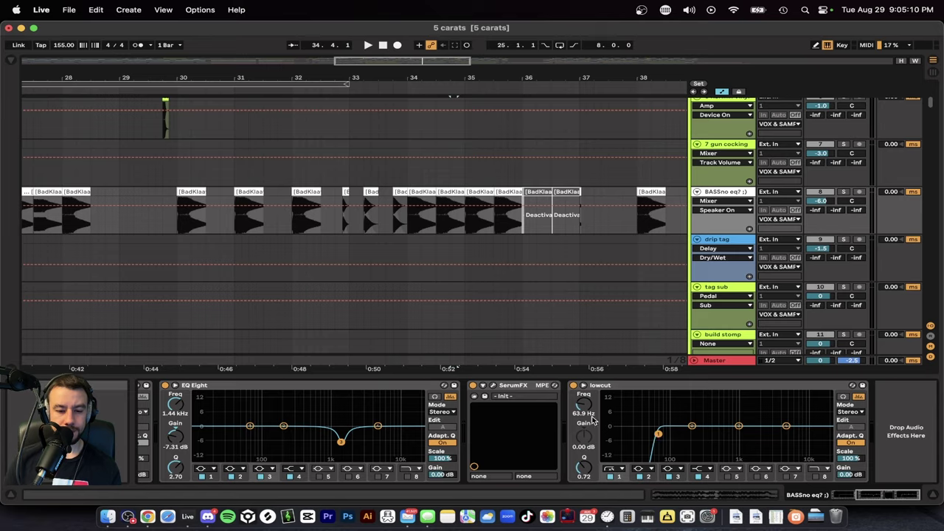
pyautogui.click(577, 379)
# Step: Return to the vocal sample tracks, unsolo track 17 and place the insert marker at 25.1.1
pyautogui.scroll(-10, 487, 351)
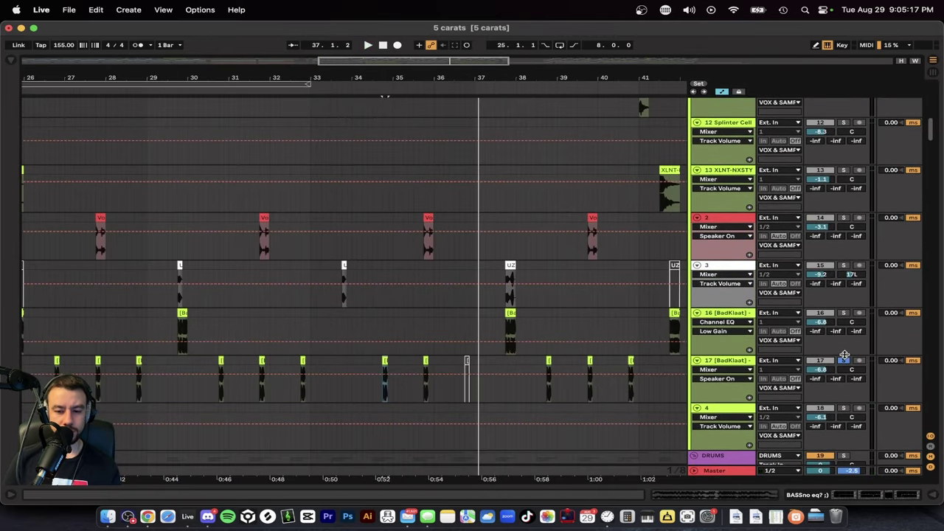
pyautogui.scroll(-2, 538, 341)
pyautogui.hscroll(-5, 387, 319)
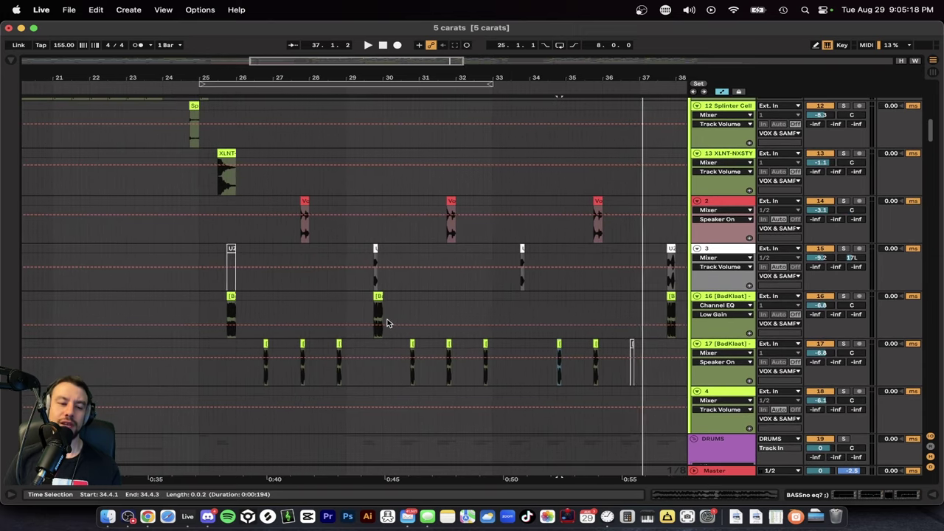
pyautogui.click(206, 231)
pyautogui.scroll(-2, 205, 231)
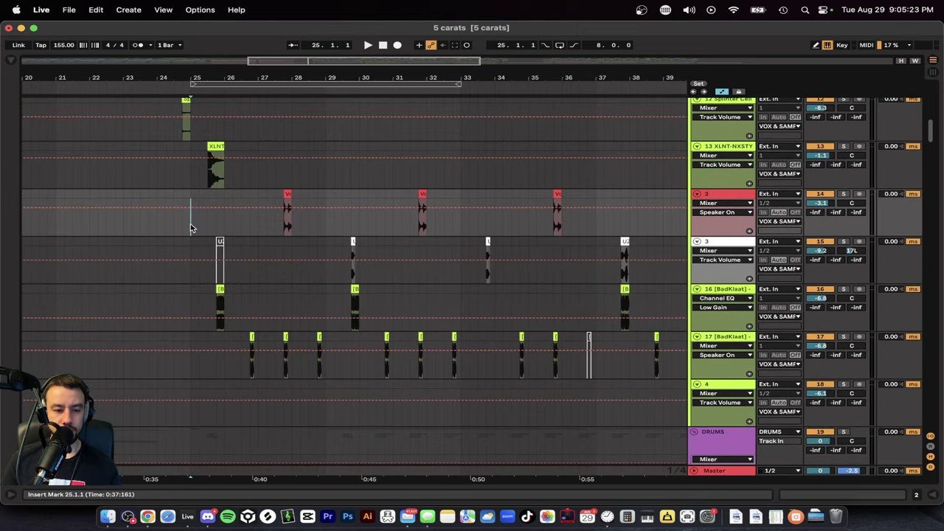
# Step: Solo track 14 and play the Vox Vocoder Scratch 5 clip at 27.4.1
pyautogui.scroll(4, 300, 289)
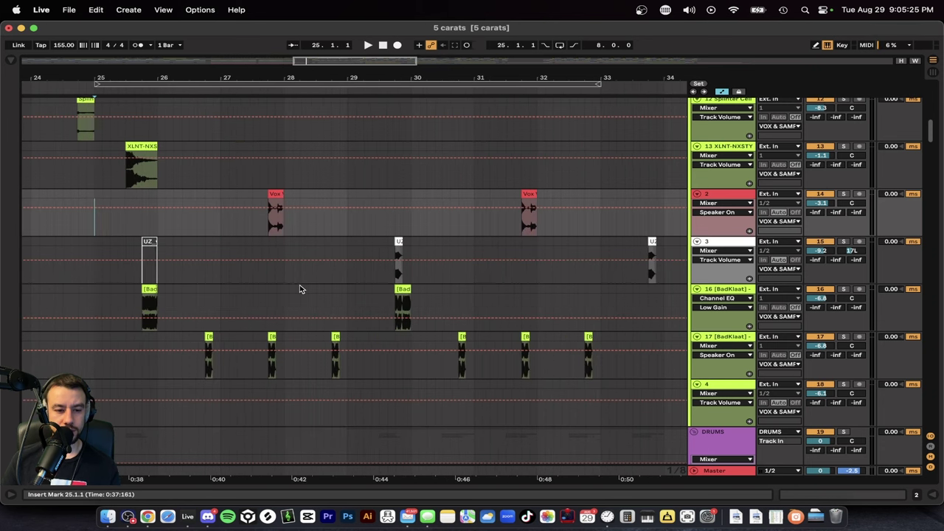
pyautogui.press('space')
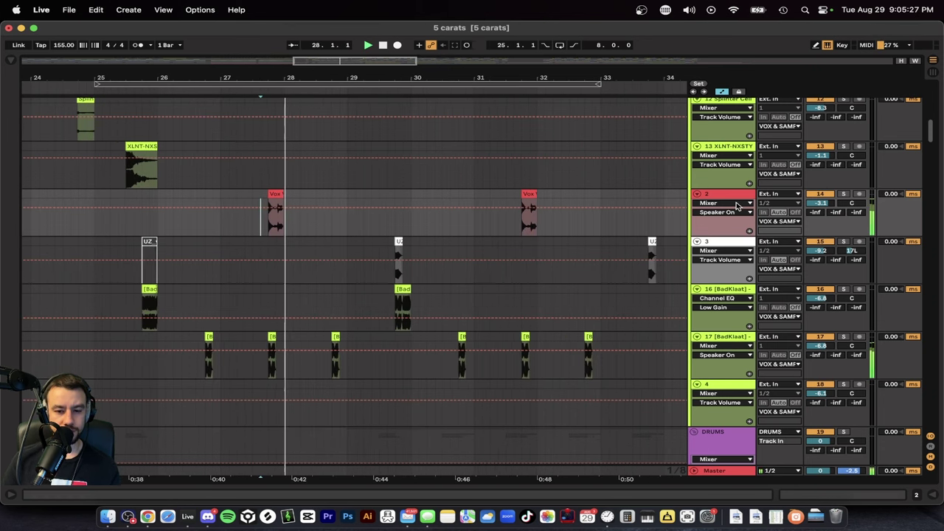
pyautogui.click(276, 212)
pyautogui.scroll(6, 271, 247)
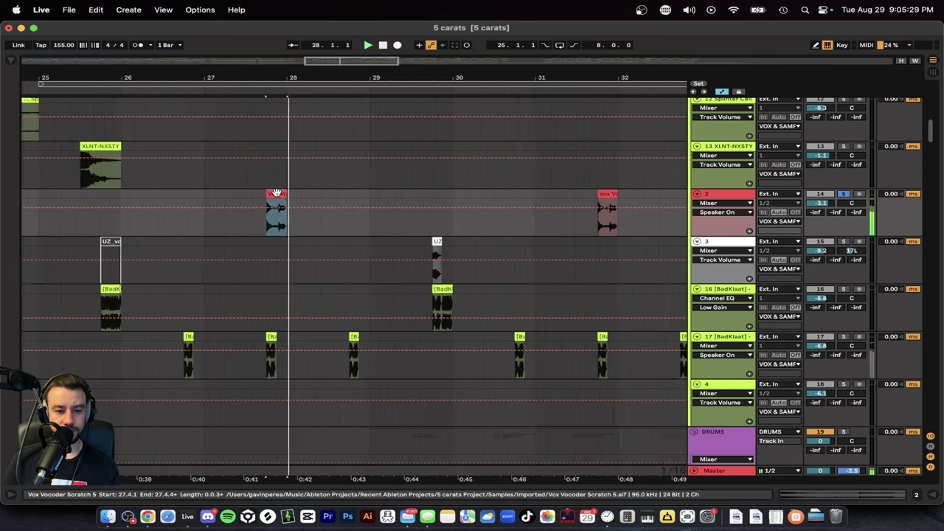
pyautogui.scroll(-10, 276, 206)
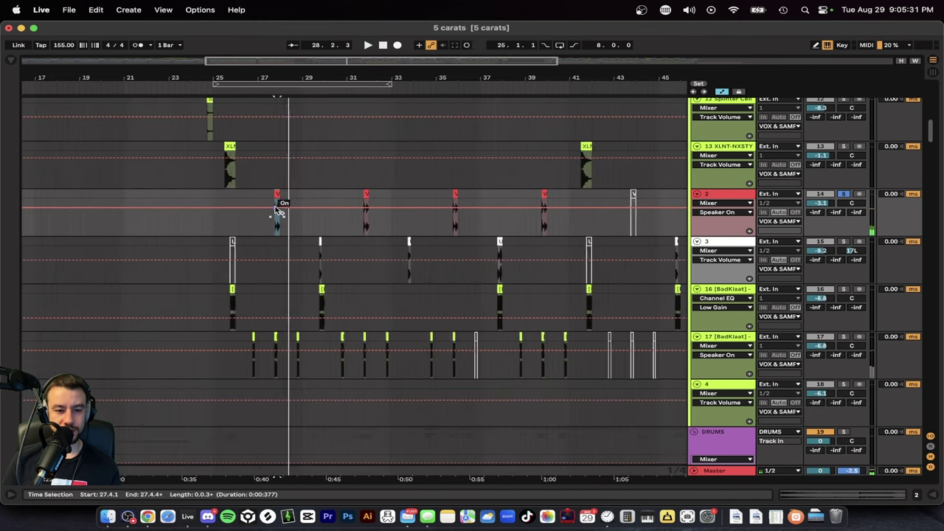
# Step: Unsolo track 14 and play its second vocoder scratch in the full mix from 31.4.1
pyautogui.click(358, 231)
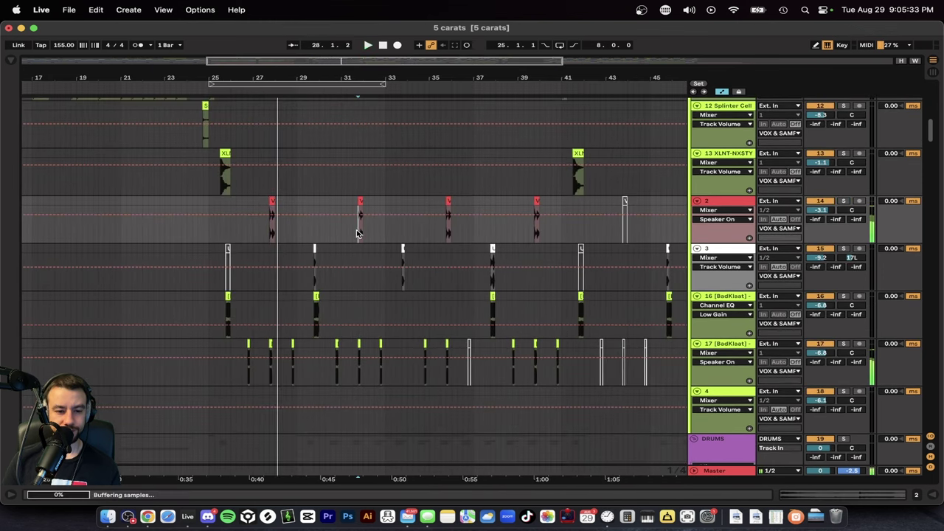
pyautogui.scroll(4, 356, 232)
pyautogui.scroll(6, 356, 232)
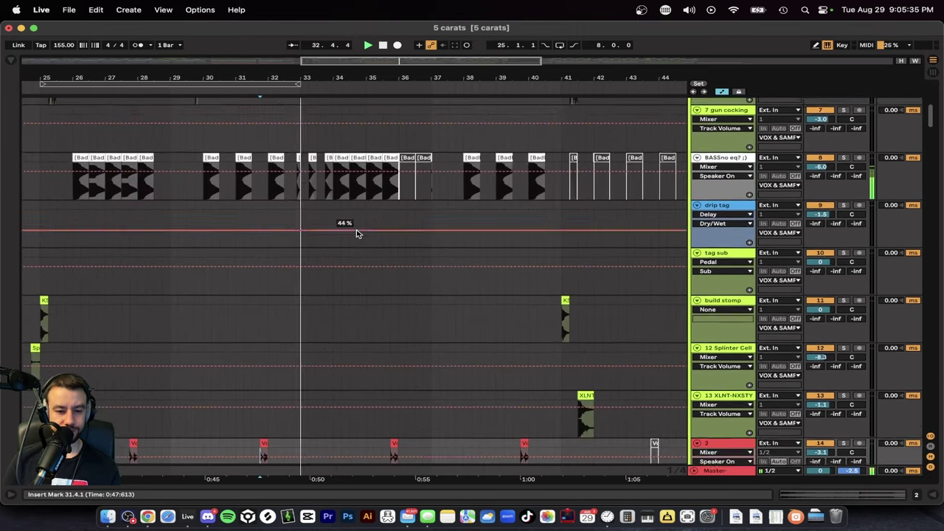
# Step: Play the full mix from 37.1.1, then return to the start of the drop and play from 25.1.1
pyautogui.click(431, 234)
pyautogui.press('space')
pyautogui.scroll(2, 431, 277)
pyautogui.hscroll(-5, 413, 276)
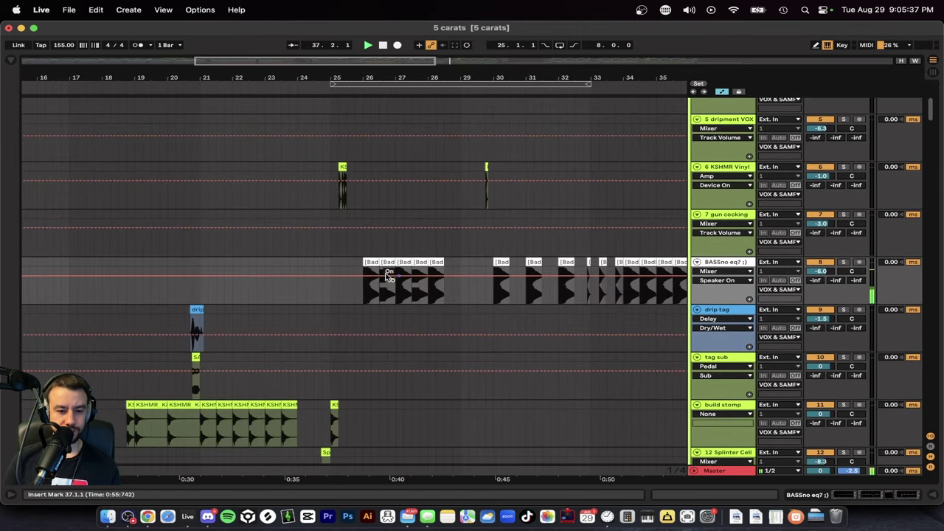
pyautogui.click(329, 292)
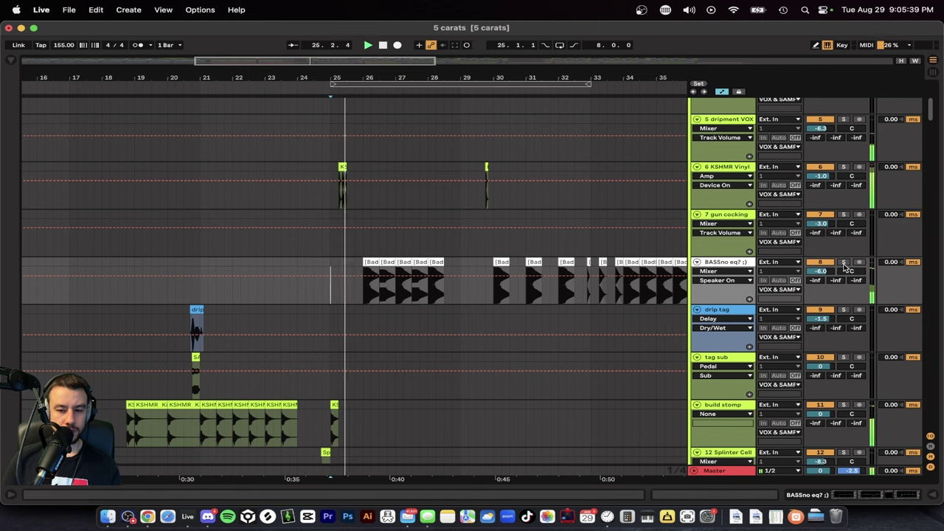
# Step: Solo the BASSno eq? ;) track and play its first Bass One Shot 05 (D) clip at 26.1.1
pyautogui.scroll(10, 375, 295)
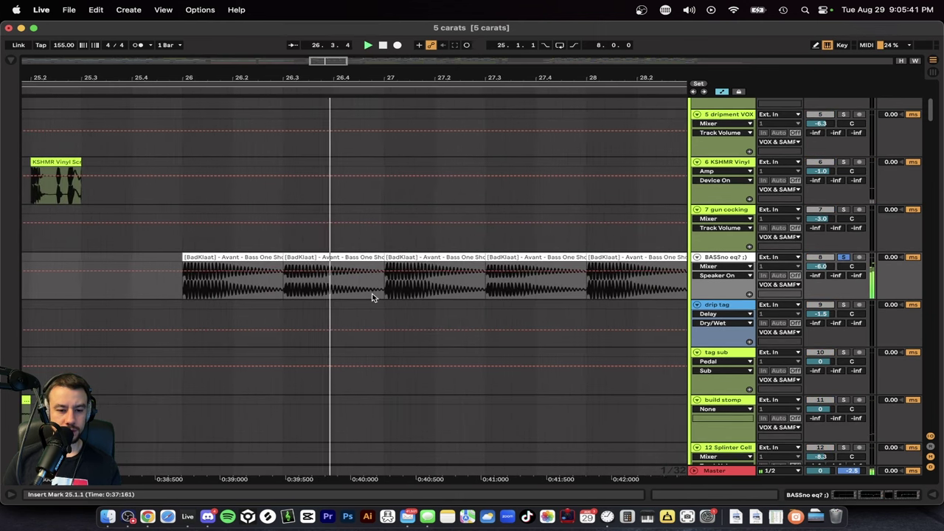
pyautogui.press('space')
pyautogui.click(222, 257)
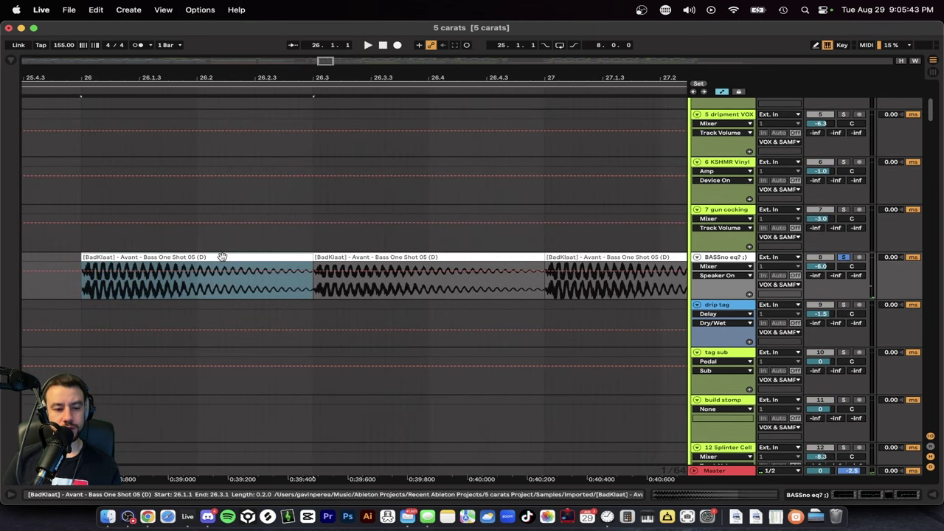
pyautogui.scroll(-2, 217, 257)
pyautogui.press('space')
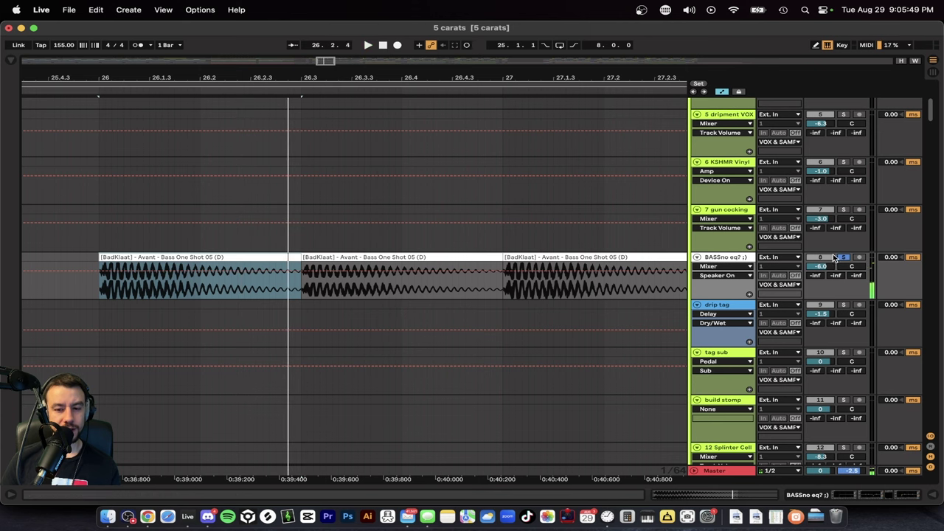
# Step: Unsolo the BASSno eq? ;) track and play its bass one shots in the full mix from 26.1.1
pyautogui.press('space')
pyautogui.scroll(-2, 402, 273)
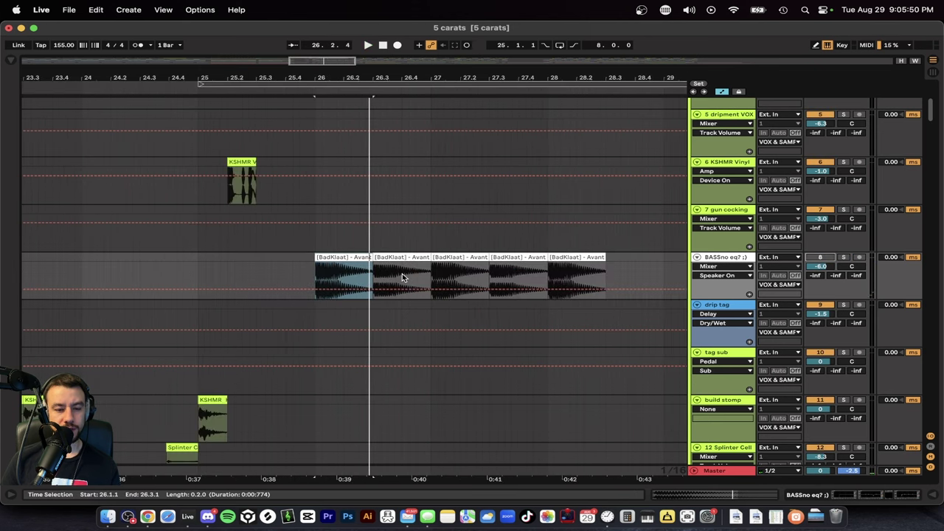
pyautogui.click(316, 277)
pyautogui.press('space')
pyautogui.scroll(-3, 338, 297)
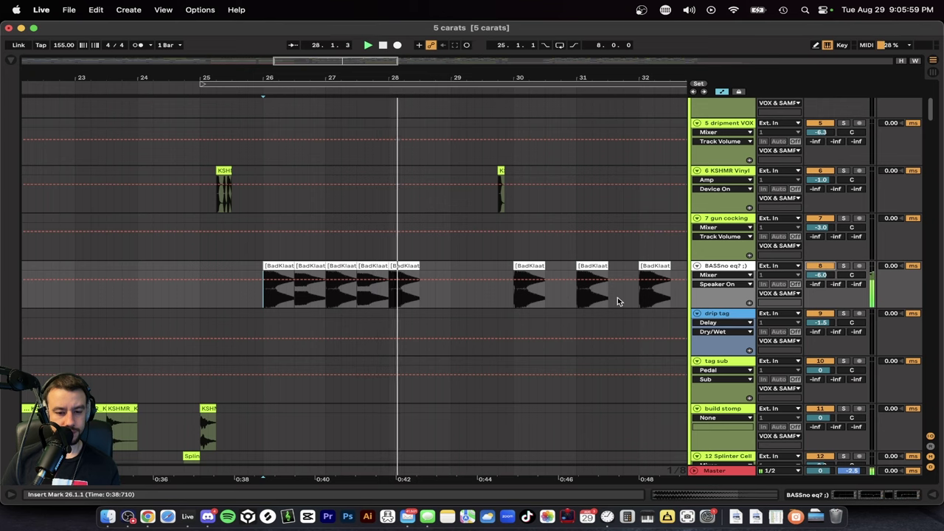
# Step: Follow the bass one shots on the BASSno eq? ;) track during playback, examining their pattern from bar 28 to bar 36
pyautogui.hscroll(3, 443, 308)
pyautogui.scroll(3, 443, 308)
pyautogui.scroll(-2, 443, 308)
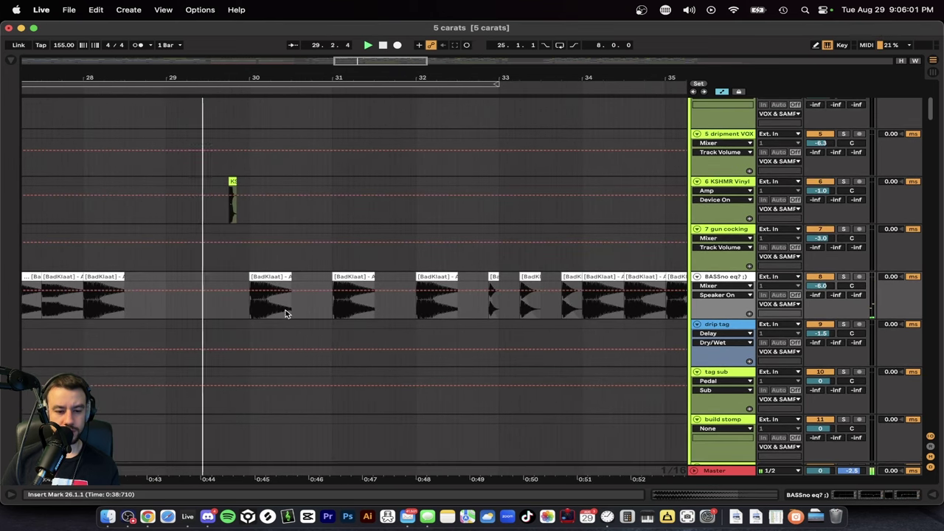
pyautogui.scroll(3, 306, 325)
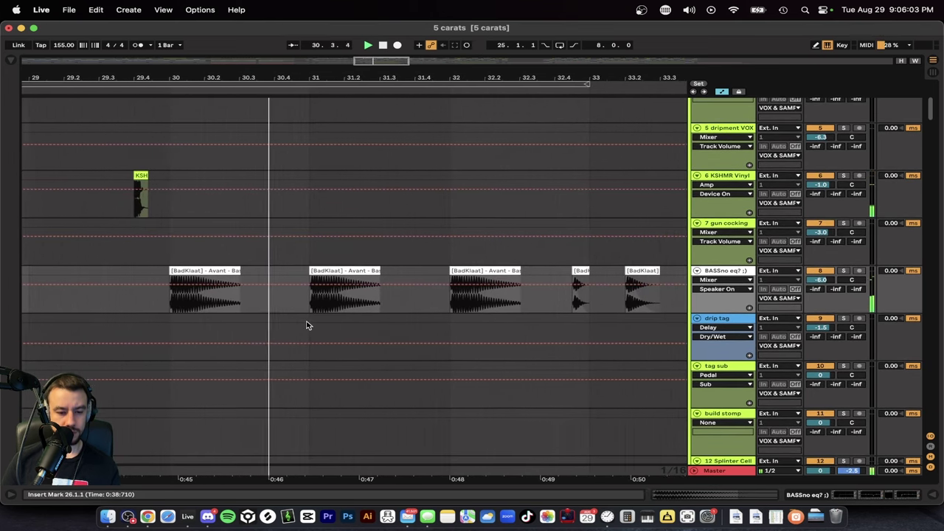
pyautogui.hscroll(3, 358, 336)
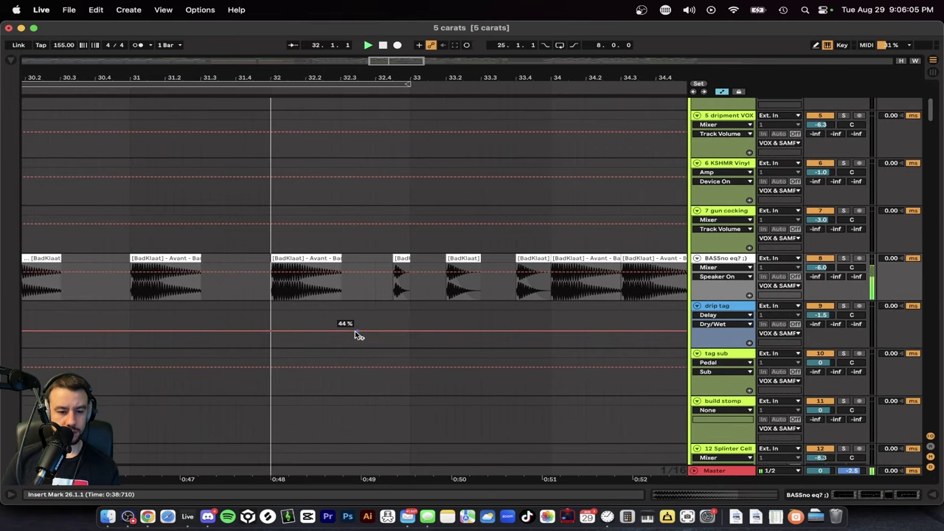
pyautogui.hscroll(3, 355, 331)
pyautogui.scroll(1, 354, 330)
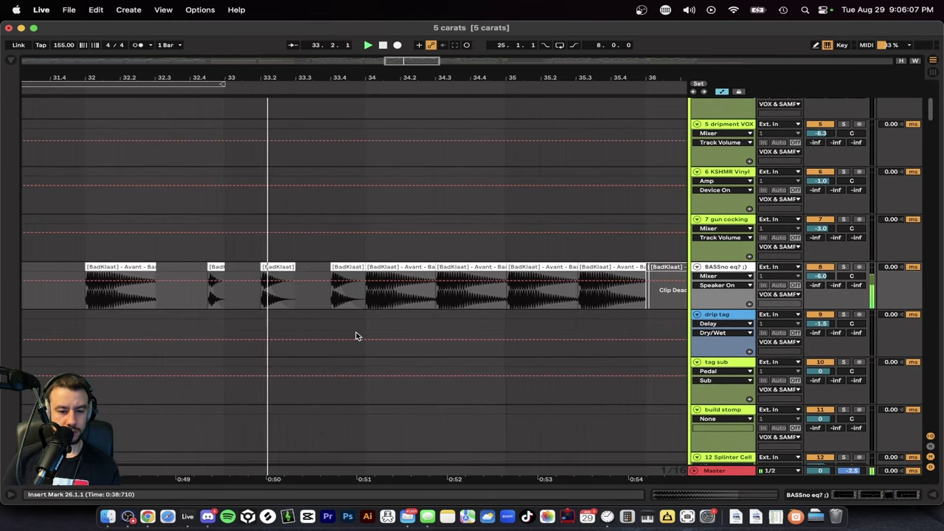
pyautogui.scroll(-3, 355, 336)
pyautogui.hscroll(3, 356, 336)
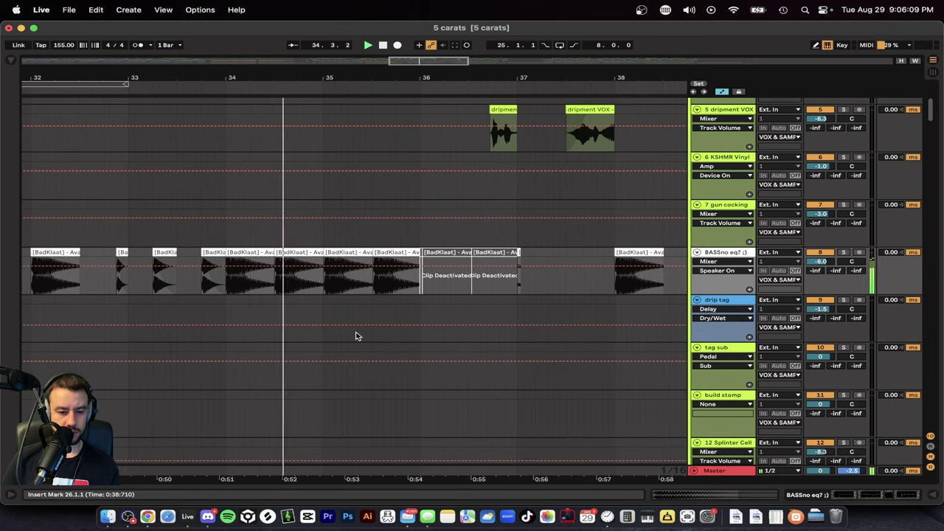
pyautogui.scroll(-2, 356, 335)
pyautogui.scroll(-1, 355, 336)
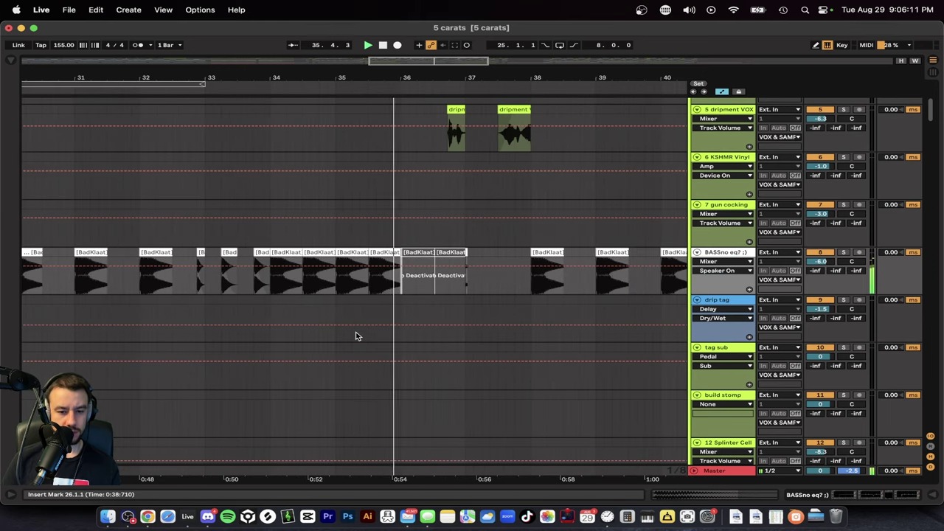
# Step: Solo the 5 dripment VOX track and play its two vocal clips from 36.3.4
pyautogui.scroll(3, 355, 336)
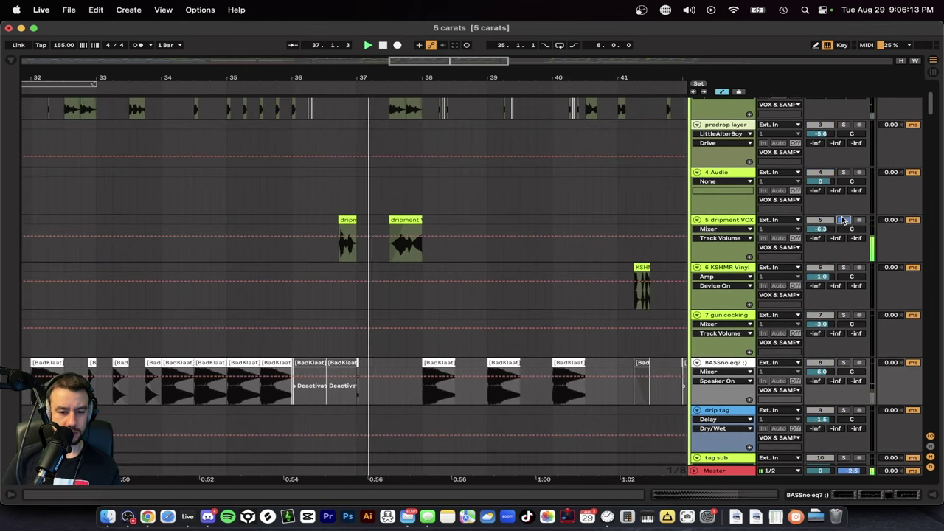
pyautogui.scroll(3, 288, 255)
pyautogui.click(357, 255)
pyautogui.press('space')
pyautogui.scroll(3, 356, 255)
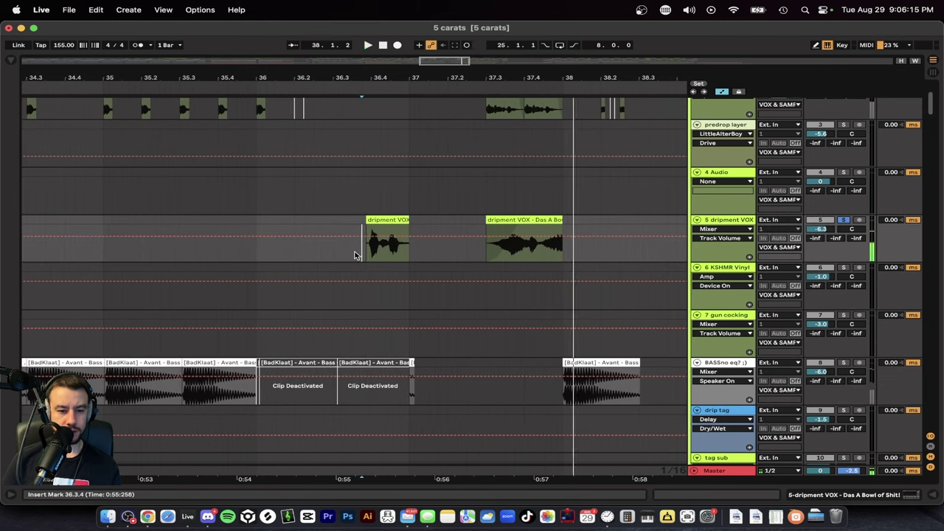
pyautogui.hscroll(3, 410, 272)
pyautogui.scroll(2, 410, 272)
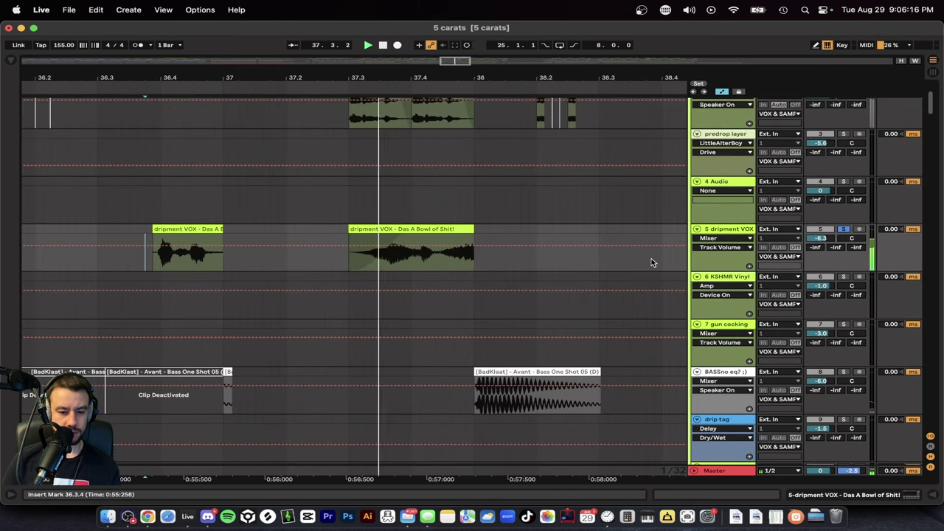
# Step: Unsolo the dripment VOX track and play its vocal clips in the full mix from 34.4.1
pyautogui.click(843, 229)
pyautogui.scroll(-3, 324, 274)
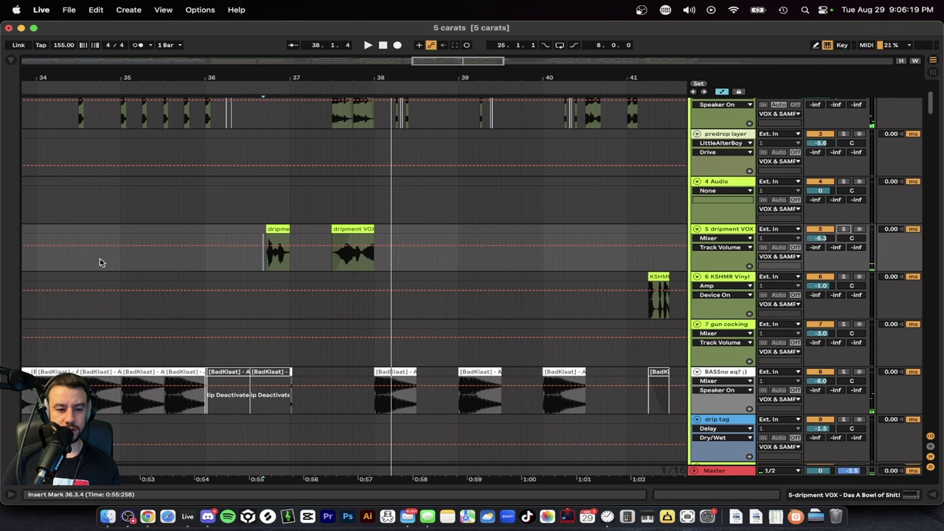
pyautogui.scroll(-1, 247, 327)
pyautogui.scroll(-1, 246, 327)
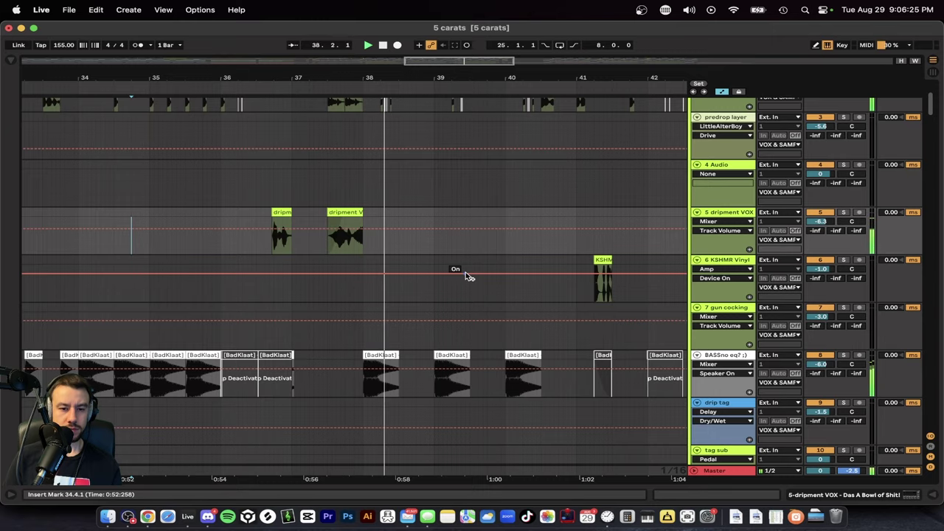
pyautogui.scroll(-10, 466, 274)
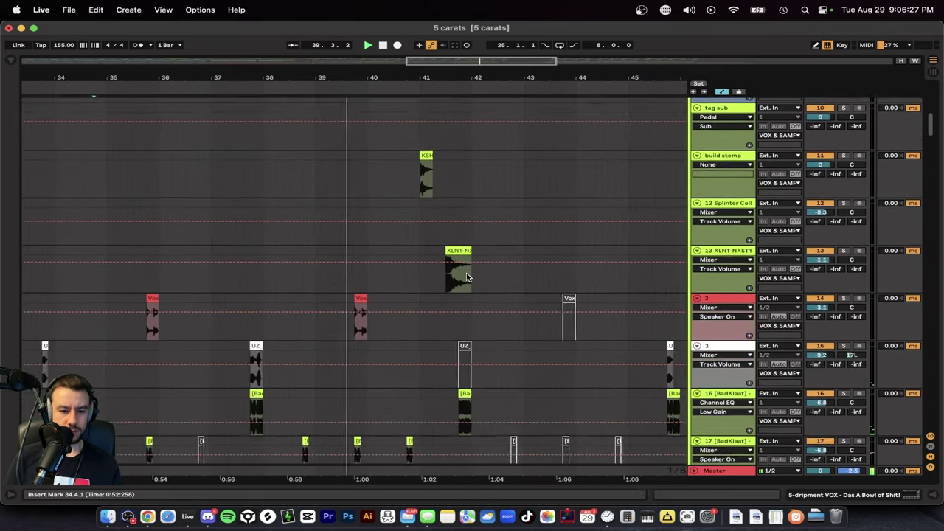
# Step: Solo the 6 KSHMR Vinyl track and play its Vinyl Scratch 07 clip at 41.2.1
pyautogui.scroll(10, 465, 277)
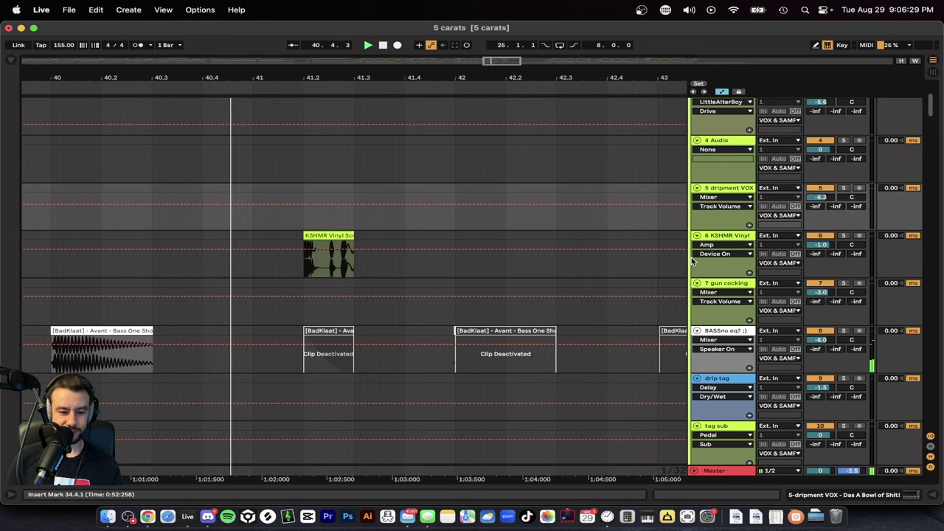
pyautogui.scroll(5, 358, 253)
pyautogui.click(266, 235)
pyautogui.press('space')
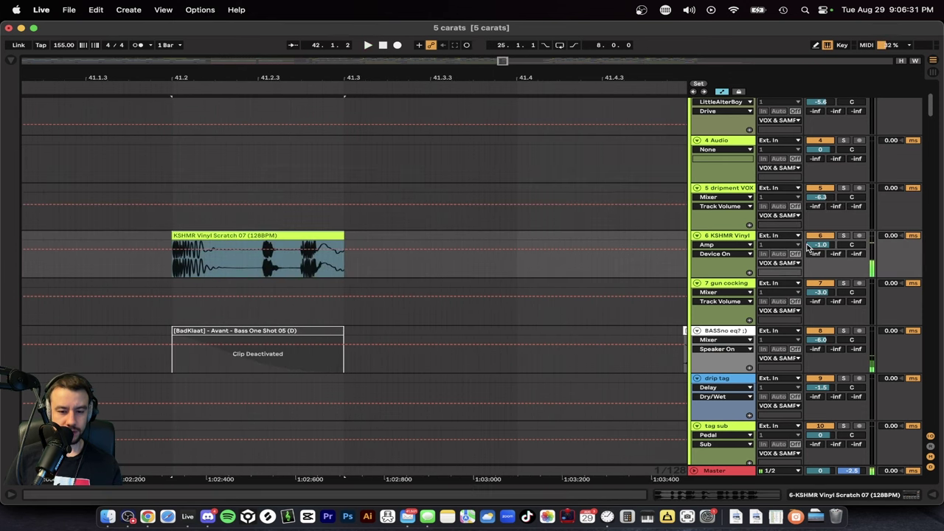
pyautogui.click(843, 229)
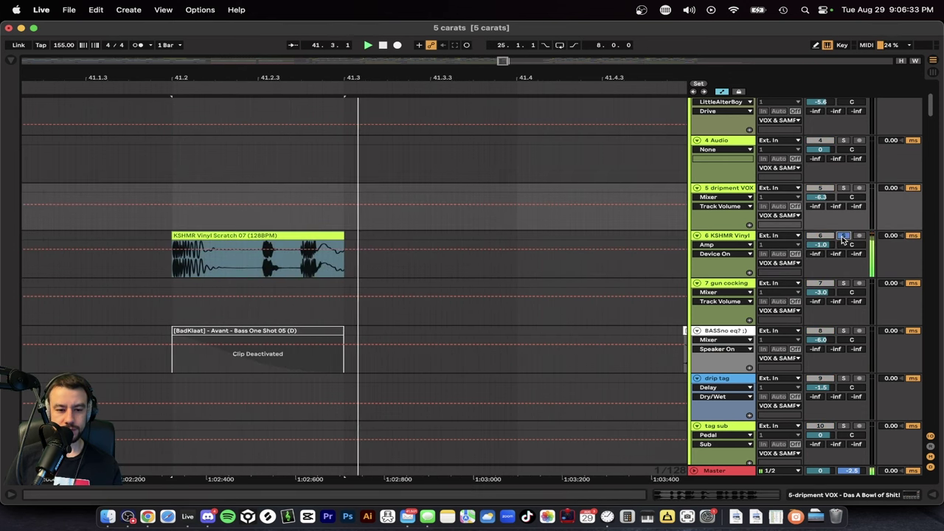
# Step: Unsolo the KSHMR Vinyl track and play its scratch clip in the full mix from 41.1.1
pyautogui.scroll(-5, 382, 266)
pyautogui.moveTo(287, 270); pyautogui.dragTo(456, 273)
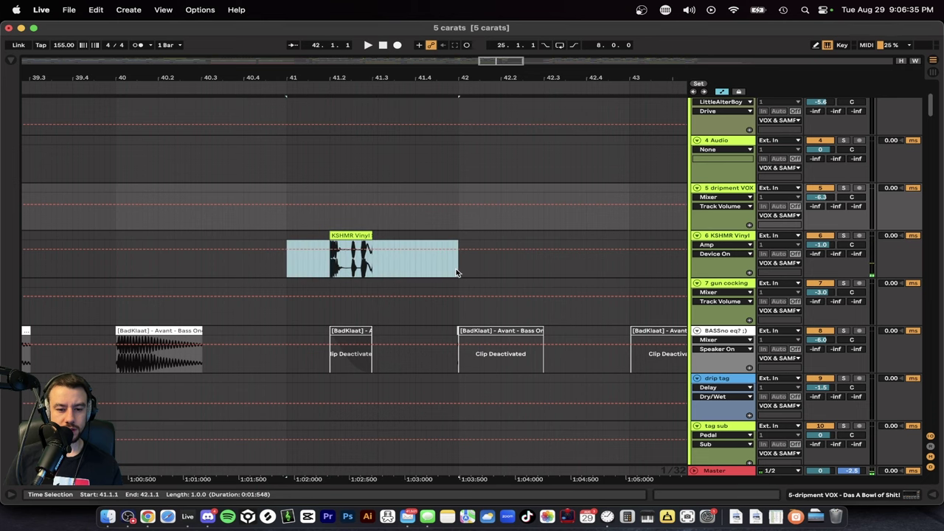
pyautogui.press('z')
pyautogui.click(376, 234)
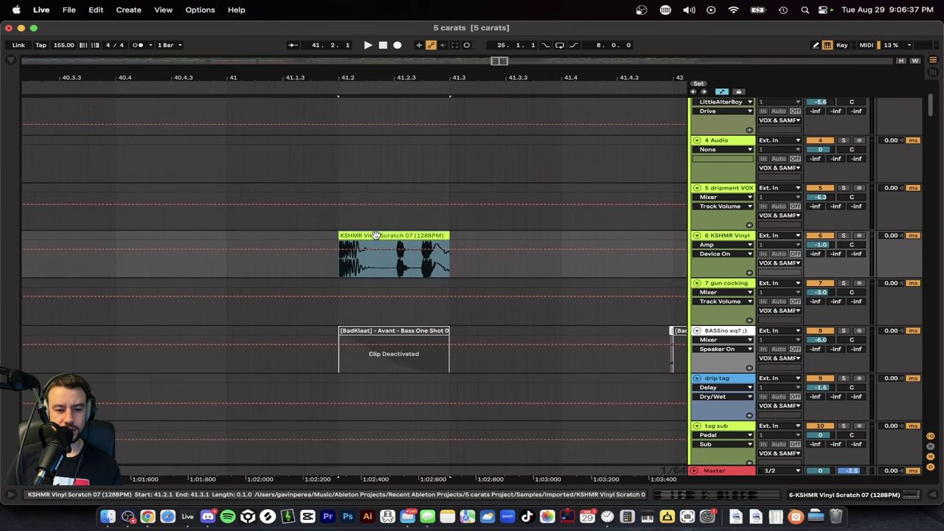
pyautogui.click(226, 239)
pyautogui.press('space')
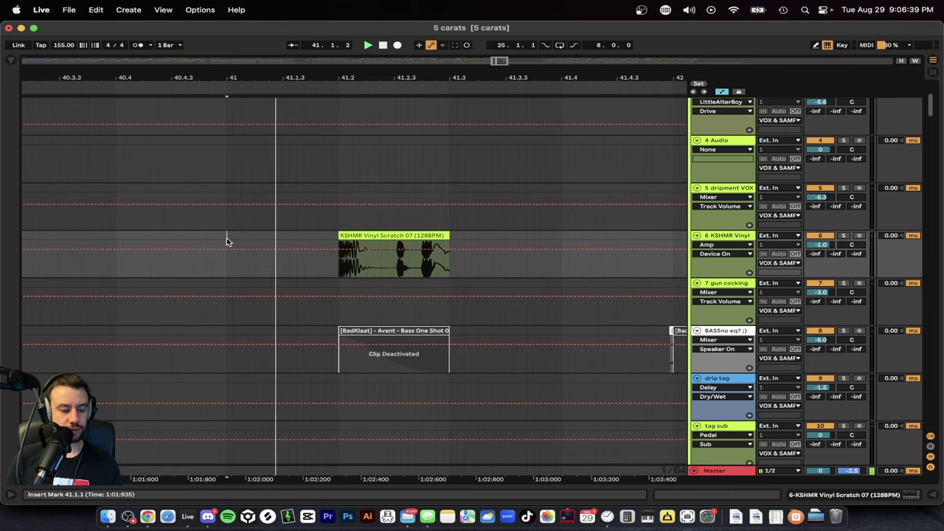
# Step: Go down past the drum tracks to the CYM & HIGHS group and solo it during playback
pyautogui.scroll(-6, 407, 269)
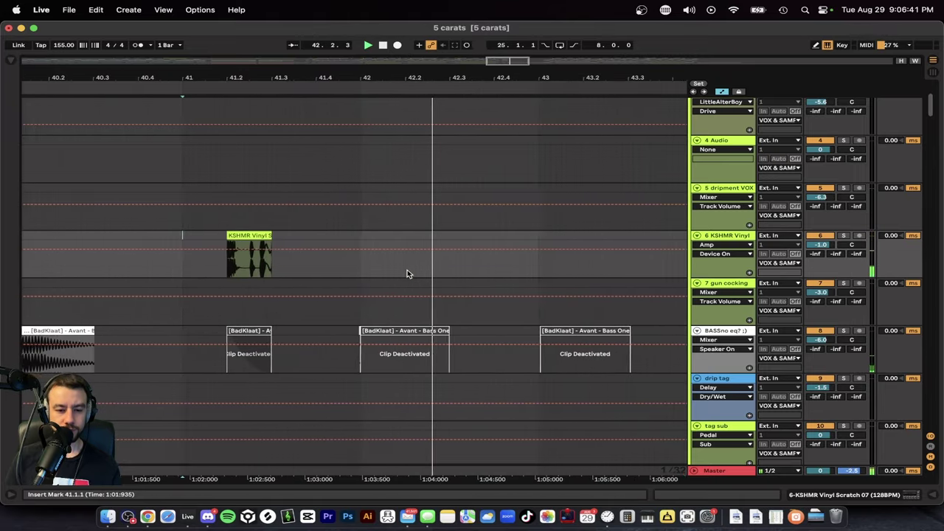
pyautogui.scroll(-4, 407, 270)
pyautogui.scroll(-20, 407, 273)
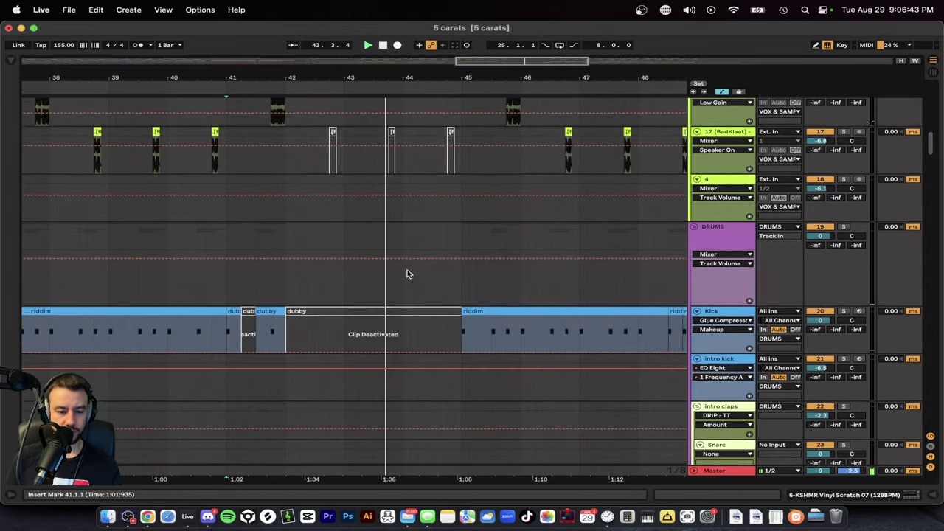
pyautogui.scroll(5, 407, 274)
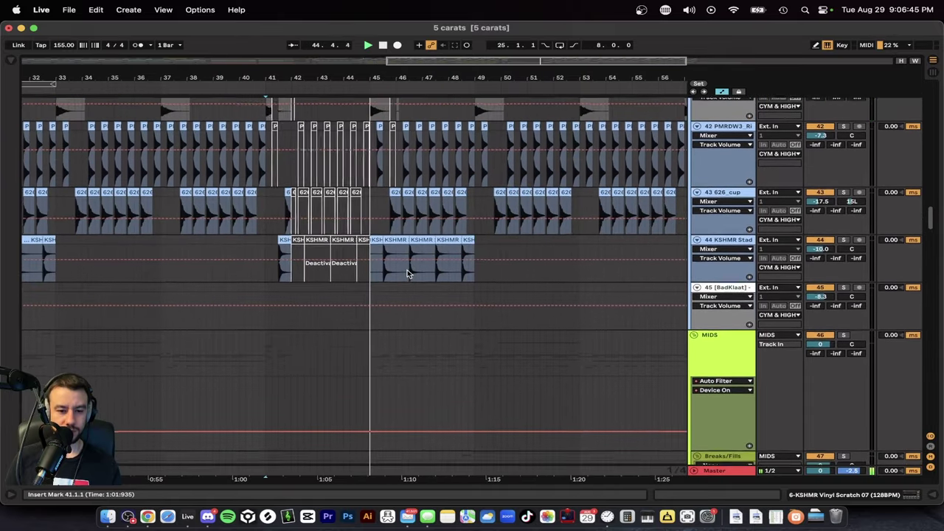
pyautogui.scroll(-3, 407, 274)
pyautogui.scroll(5, 407, 274)
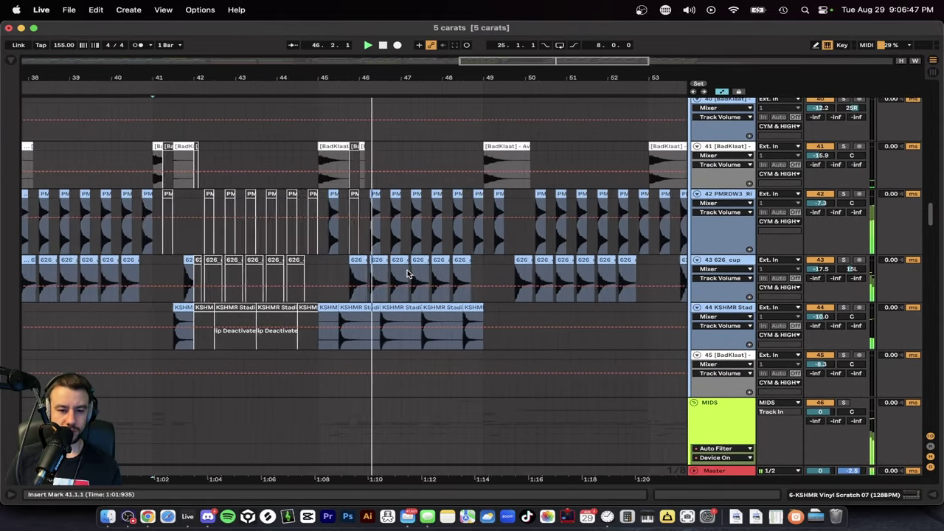
pyautogui.scroll(-2, 409, 276)
pyautogui.scroll(2, 832, 218)
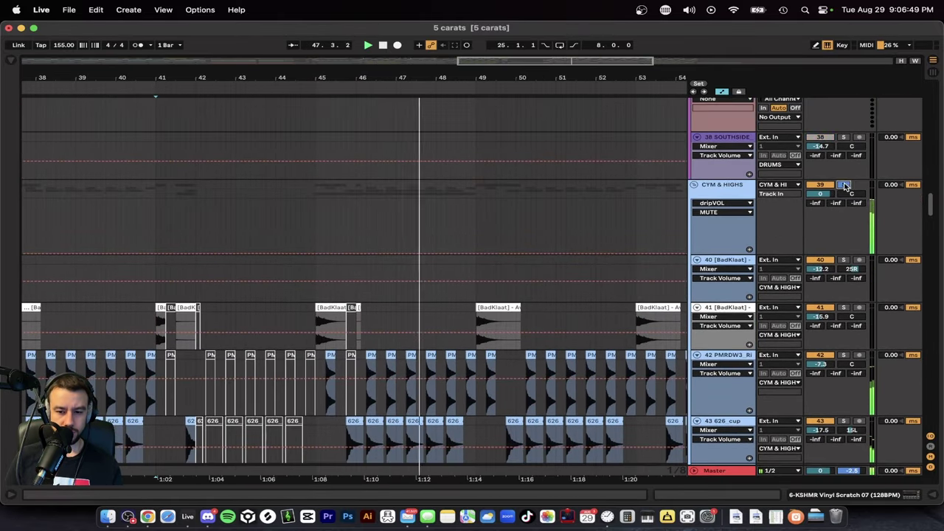
# Step: Play the crash, ride, 626_cup and stadium clap clips of the CYM & HIGHS group from 45.1.1
pyautogui.click(317, 270)
pyautogui.scroll(-3, 317, 270)
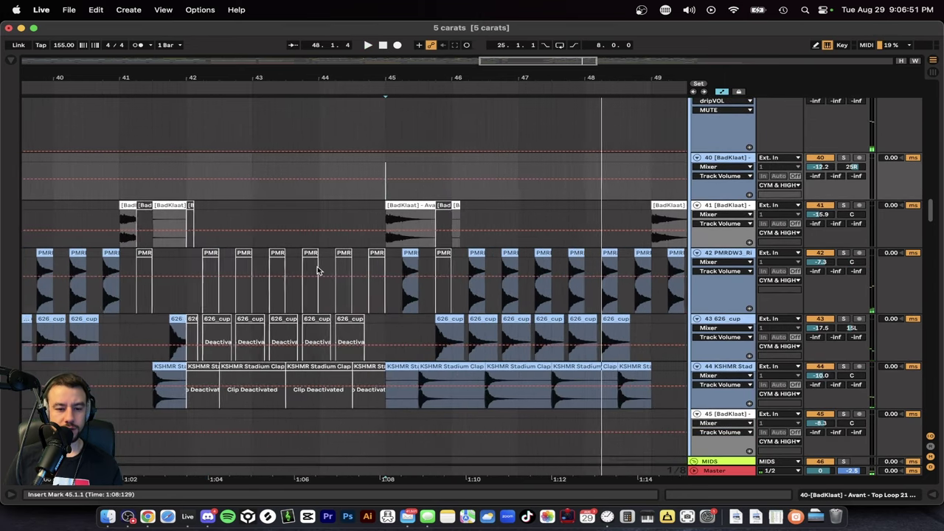
pyautogui.hscroll(2, 318, 270)
pyautogui.scroll(5, 354, 259)
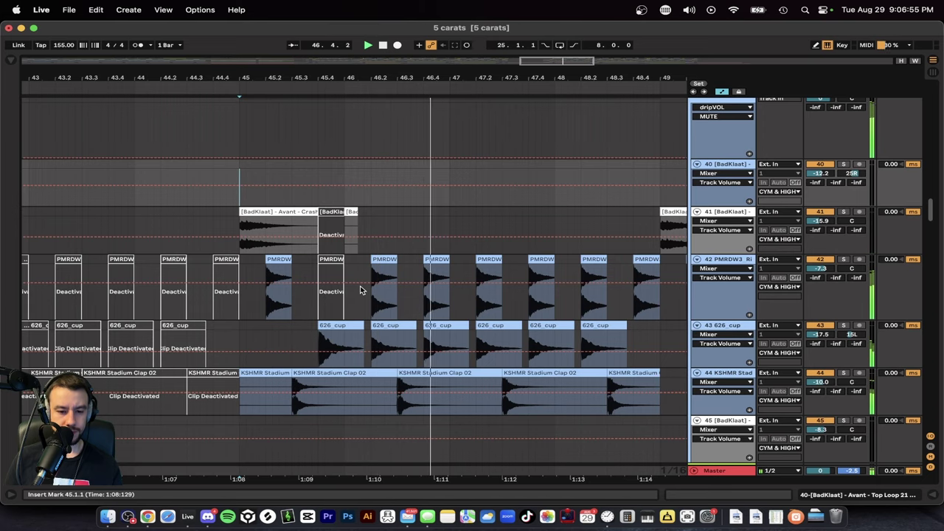
# Step: Return to the first drop and play the cymbal and clap tracks from 25.1.1 on the KSHMR Stadium Clap track
pyautogui.scroll(-10, 360, 290)
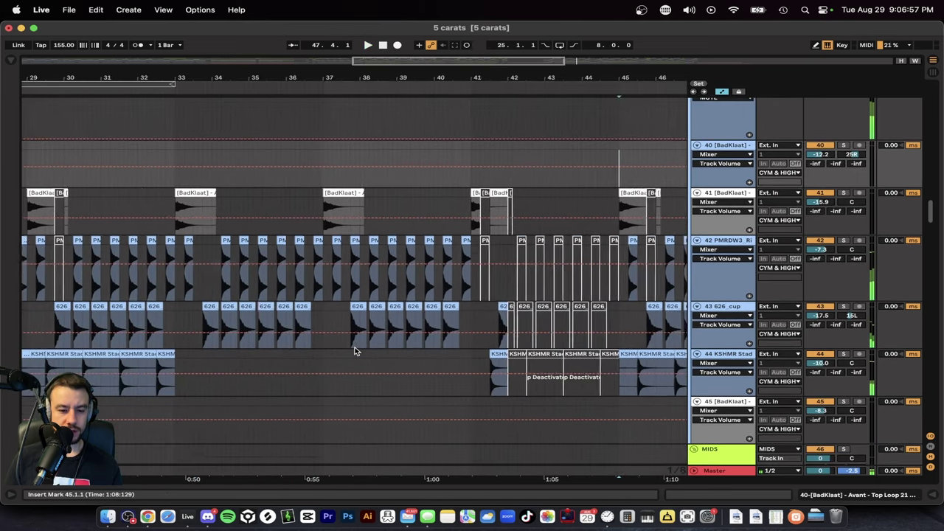
pyautogui.scroll(8, 380, 365)
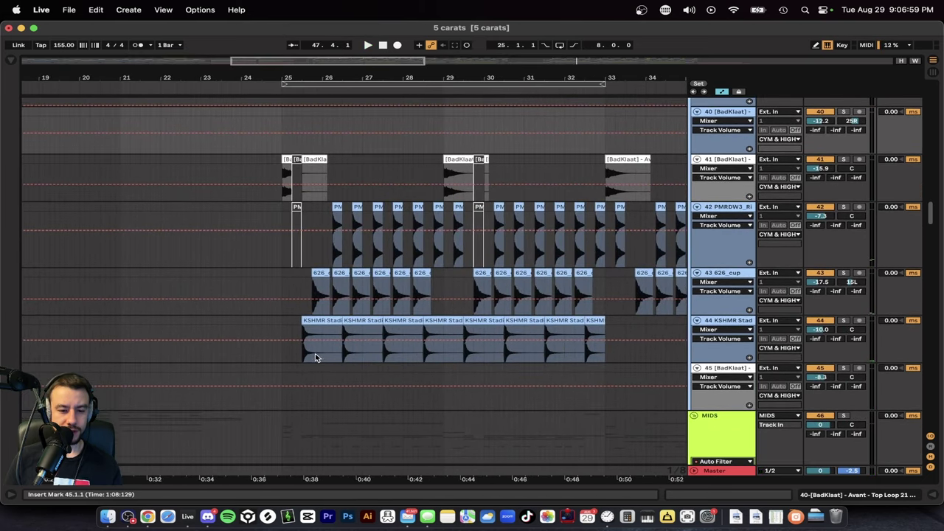
pyautogui.click(283, 355)
pyautogui.press('space')
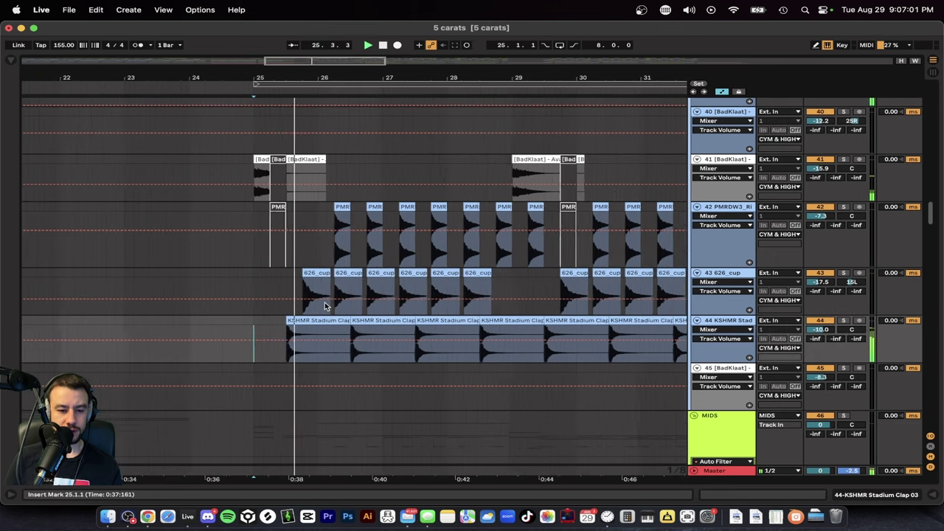
# Step: Play the first drop from 25.1.1 in the full mix, following the cymbal, ride and stadium clap clips to bar 33
pyautogui.scroll(5, 280, 293)
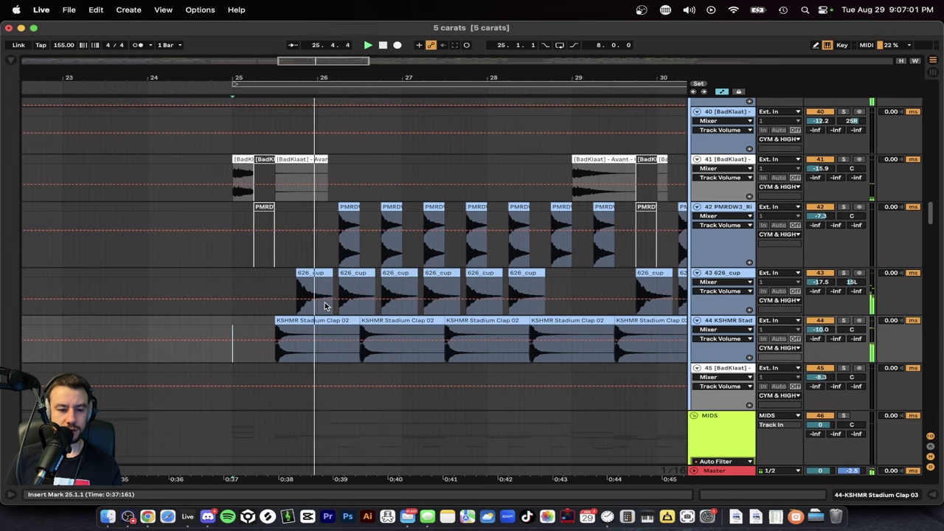
pyautogui.click(841, 322)
pyautogui.press('space')
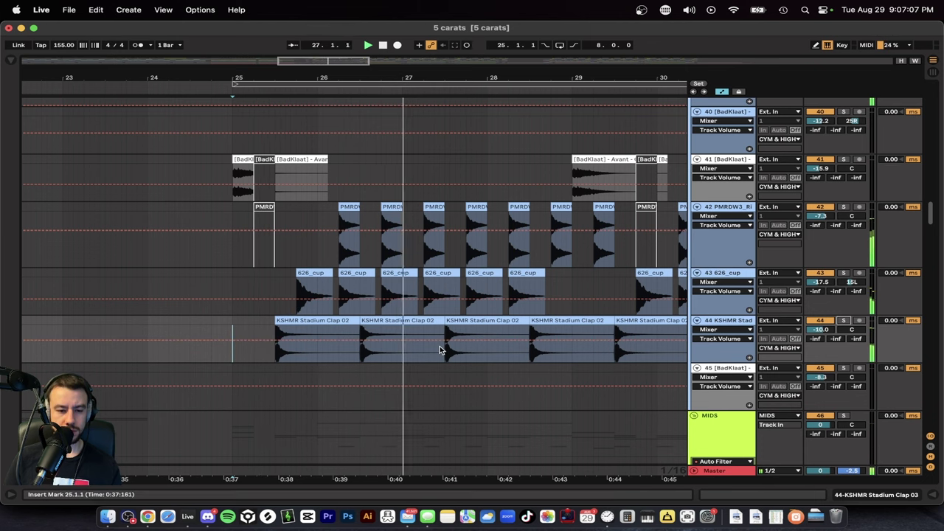
pyautogui.hscroll(2, 440, 350)
pyautogui.hscroll(5, 440, 350)
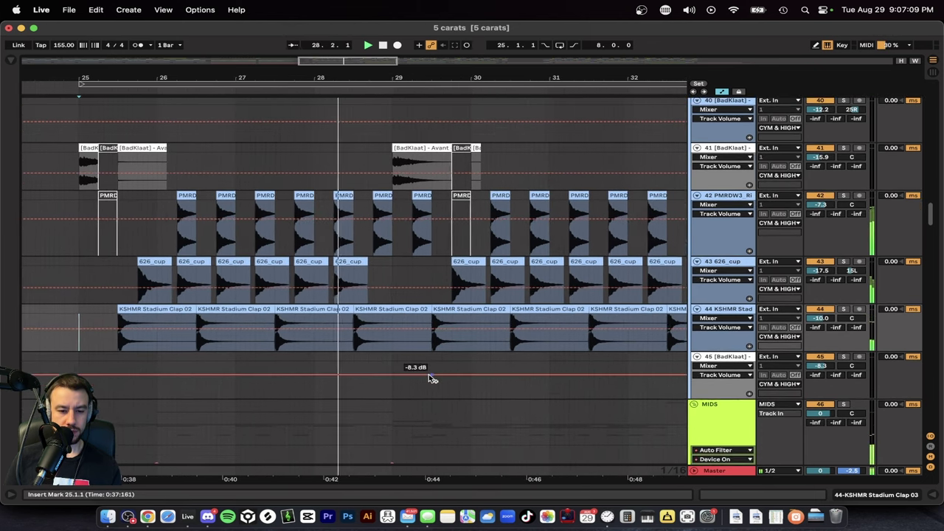
pyautogui.hscroll(5, 393, 360)
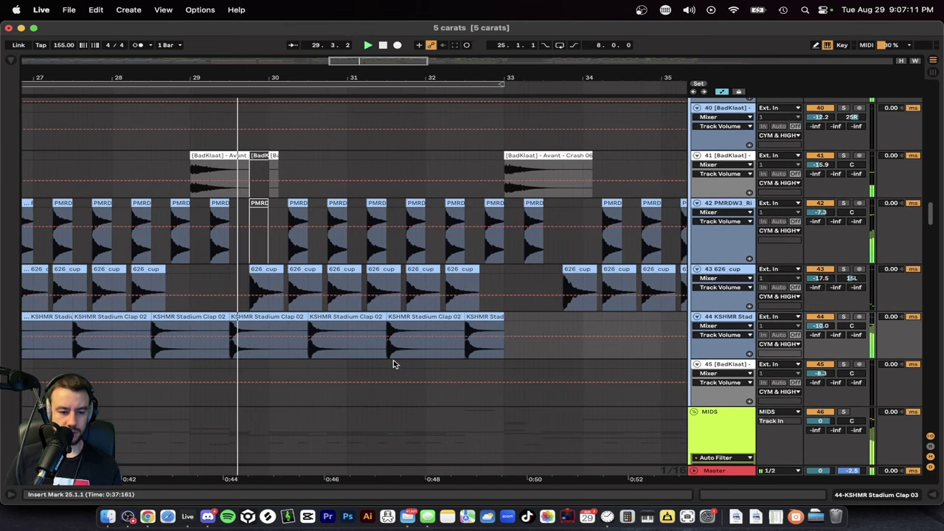
pyautogui.scroll(3, 797, 173)
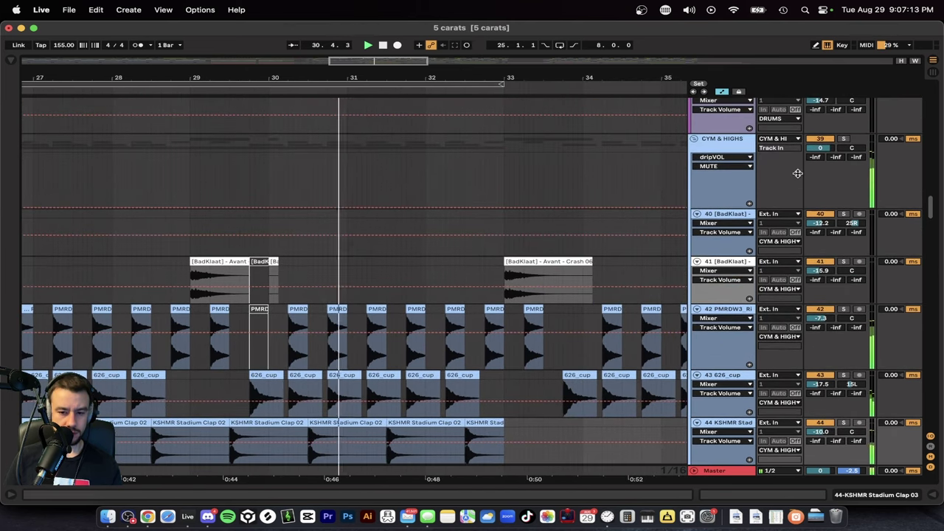
pyautogui.hscroll(3, 441, 335)
pyautogui.scroll(-2, 442, 336)
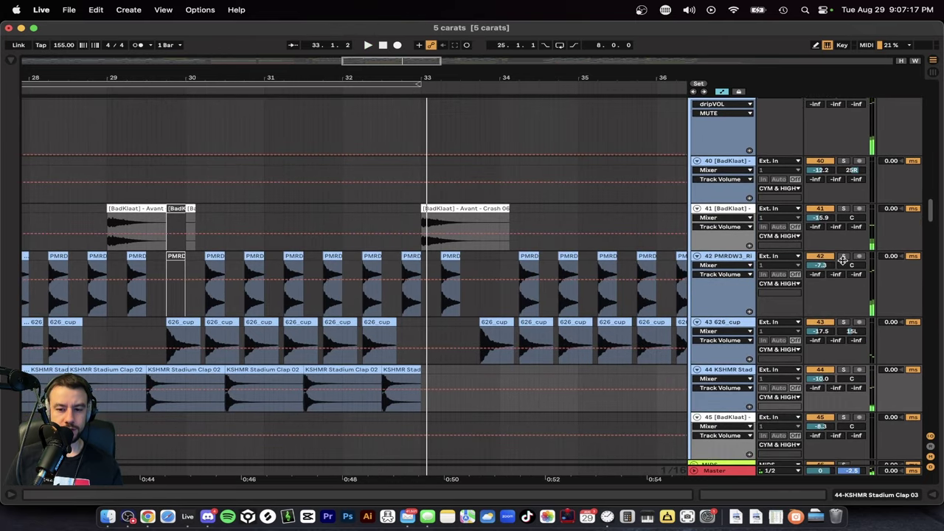
# Step: Solo the ride, 626_cup and stadium clap tracks in turn and play them from 31.1.4
pyautogui.click(277, 305)
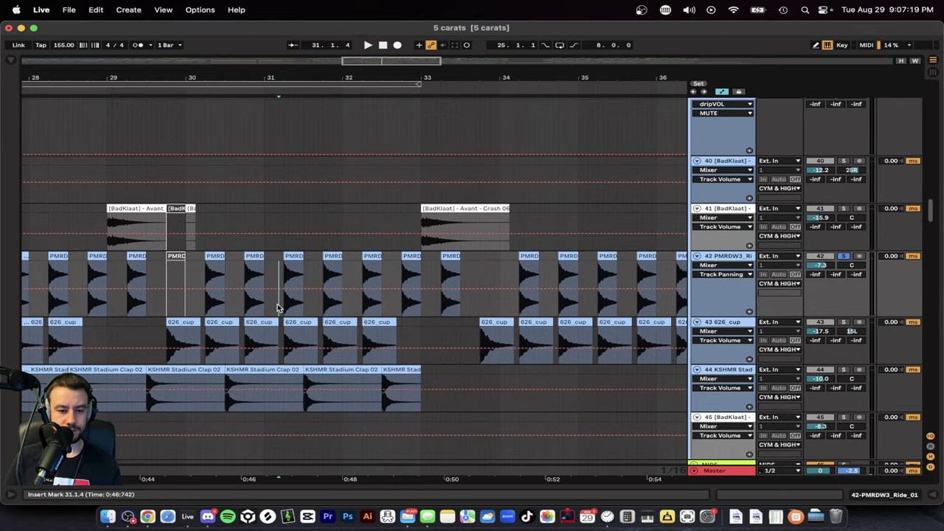
pyautogui.press('space')
pyautogui.scroll(4, 275, 306)
pyautogui.click(845, 325)
pyautogui.press('space')
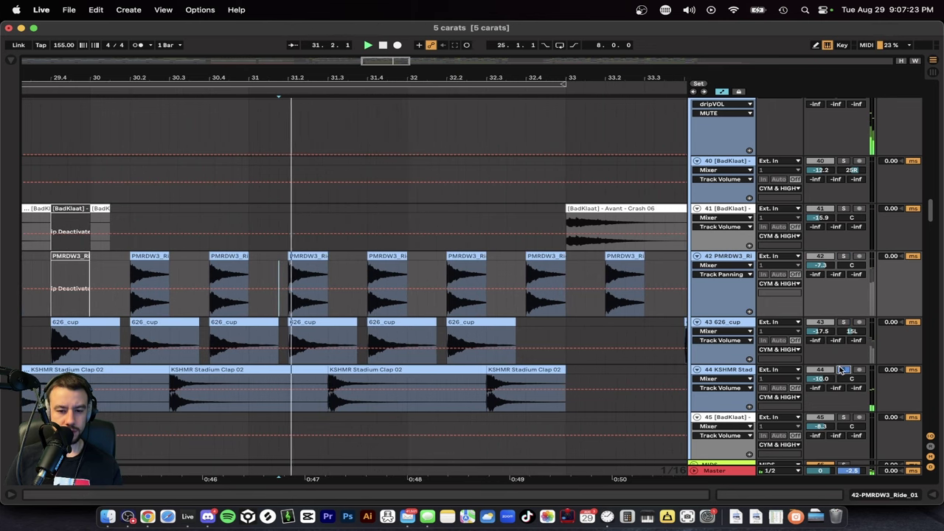
pyautogui.scroll(-3, 514, 276)
pyautogui.press('space')
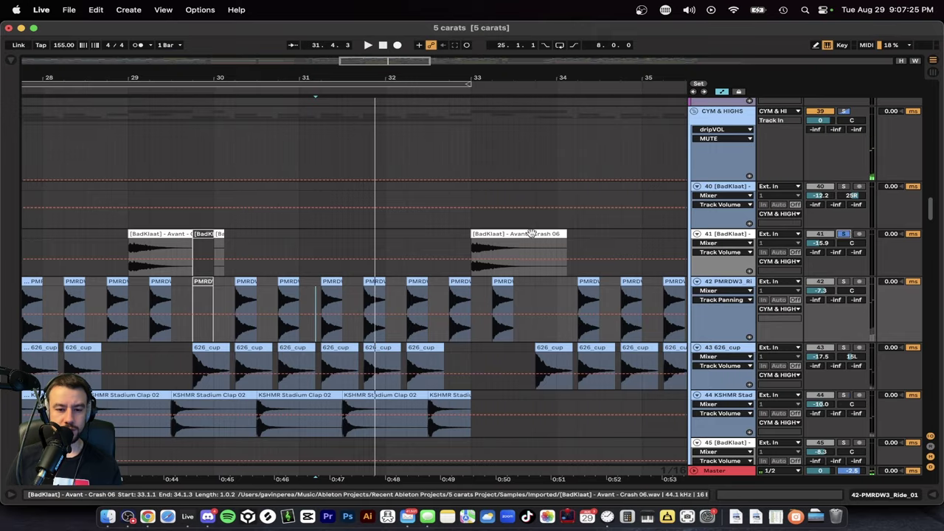
# Step: Solo the crash track, play its Avant Crash 06 clip from 33.1.1 and unsolo the track
pyautogui.click(845, 233)
pyautogui.scroll(-3, 924, 229)
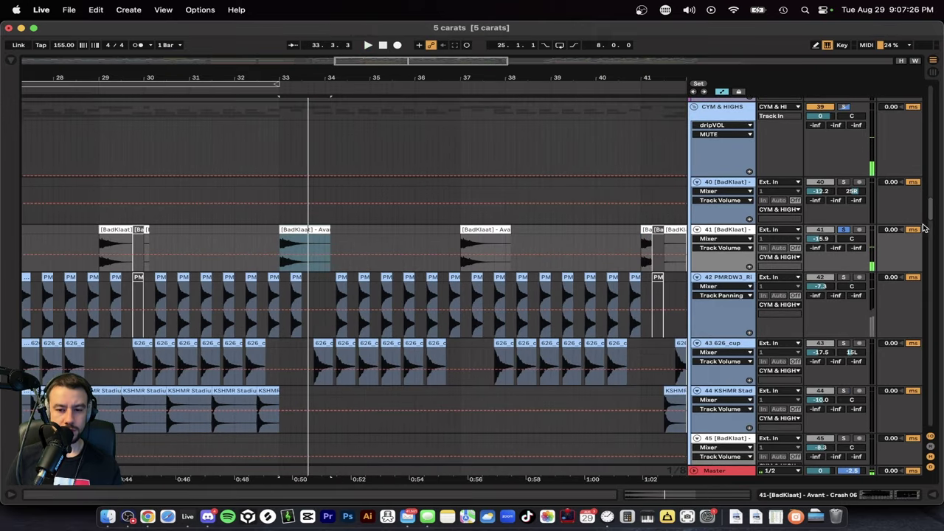
pyautogui.click(844, 230)
# Step: Look through the LOWS, returns, FX/SWEEPS and VOX & SAMPLES tracks for the build-up clips before the first drop
pyautogui.scroll(-15, 374, 275)
pyautogui.scroll(-20, 374, 274)
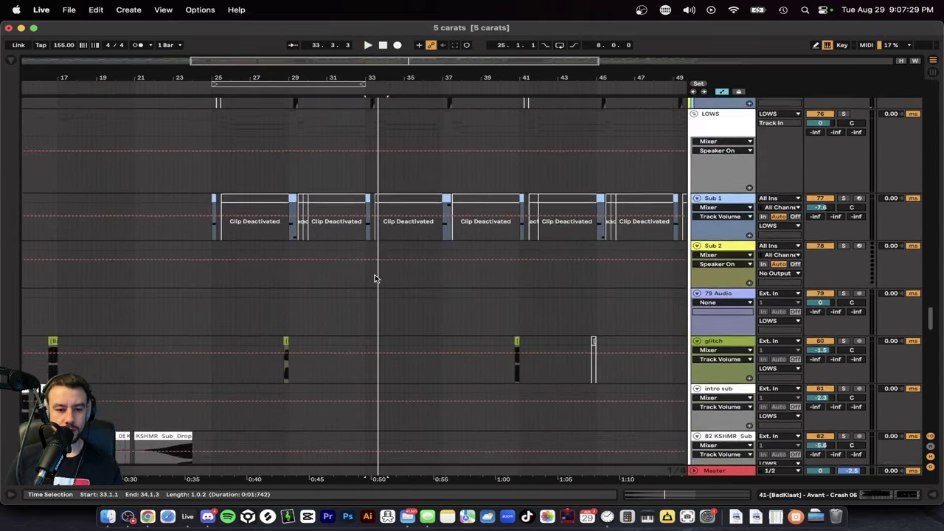
pyautogui.scroll(-10, 375, 277)
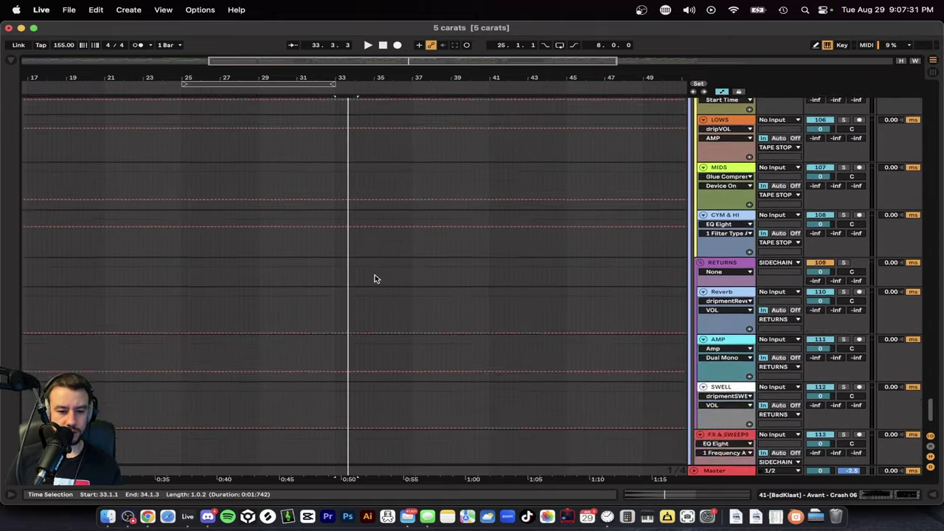
pyautogui.scroll(12, 375, 278)
pyautogui.scroll(-3, 375, 278)
pyautogui.scroll(3, 219, 286)
pyautogui.scroll(20, 219, 286)
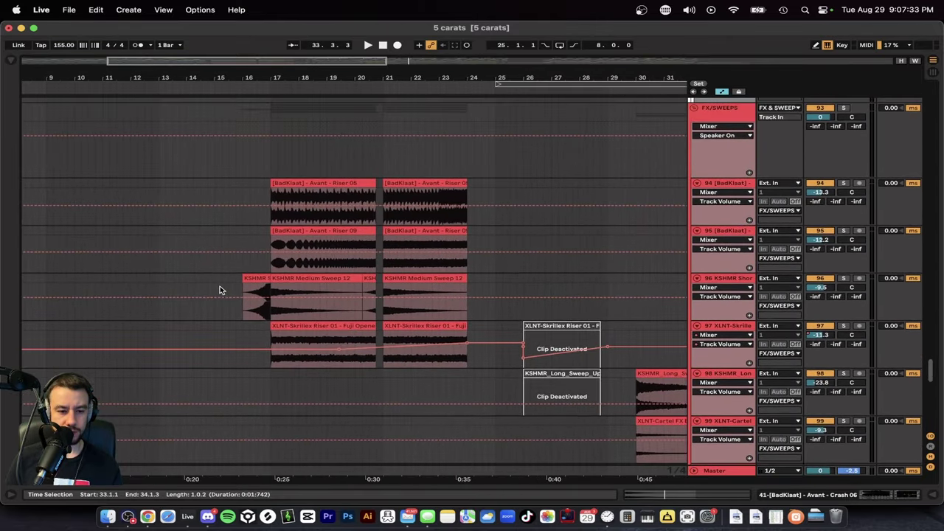
pyautogui.scroll(-5, 320, 260)
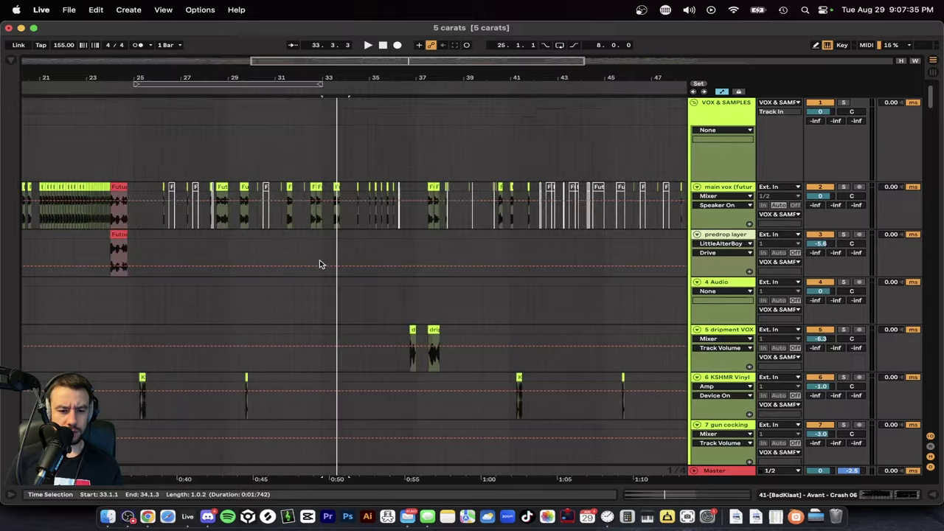
pyautogui.scroll(-8, 247, 326)
pyautogui.scroll(5, 207, 328)
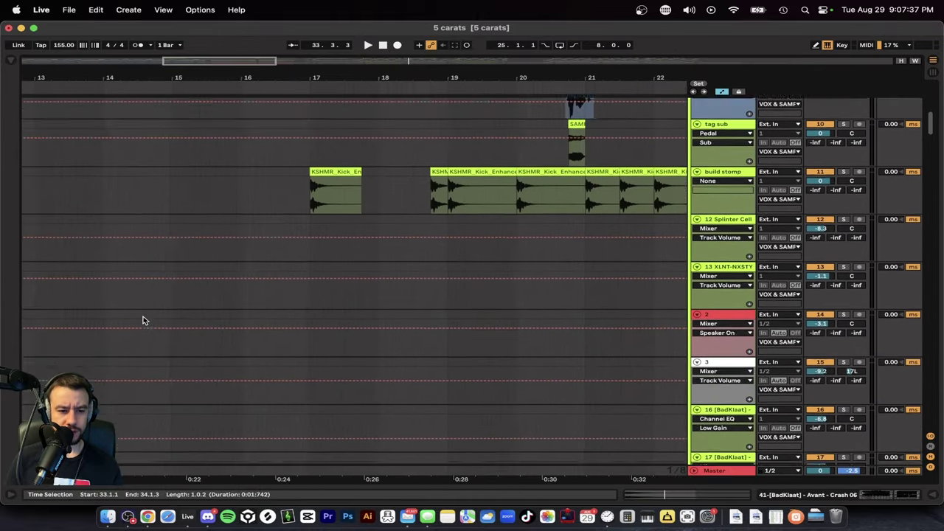
pyautogui.scroll(8, 354, 267)
pyautogui.scroll(-5, 300, 275)
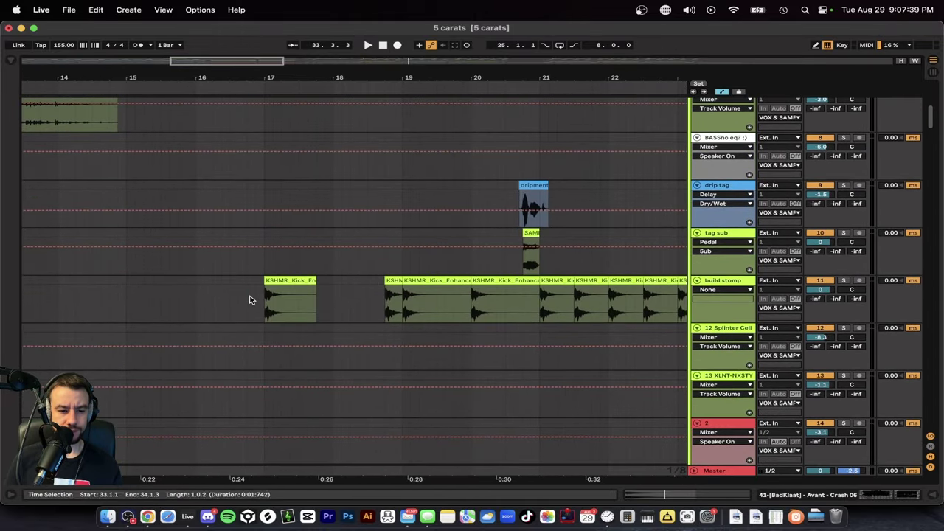
# Step: Solo the build stomp track and play its kick enhancer clips around bars 17, 19 and 20
pyautogui.click(249, 299)
pyautogui.click(845, 281)
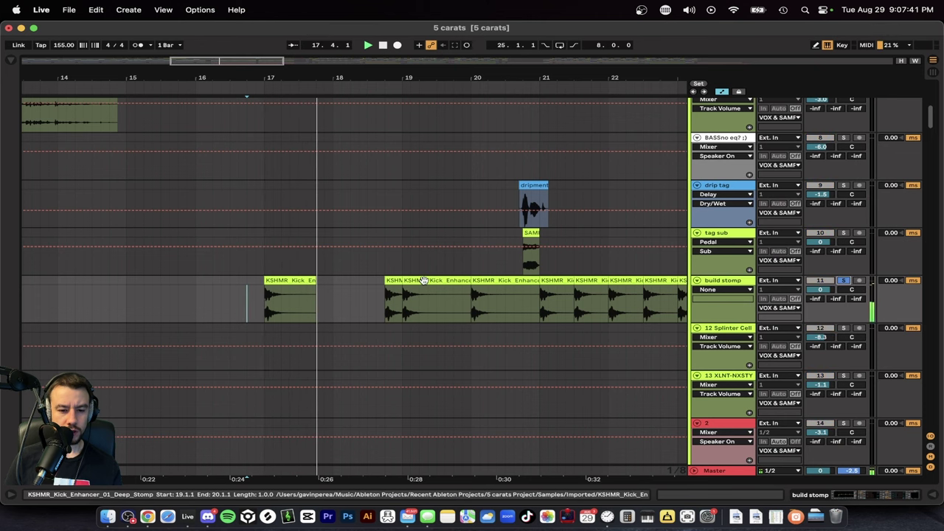
pyautogui.click(435, 292)
pyautogui.hscroll(5, 465, 306)
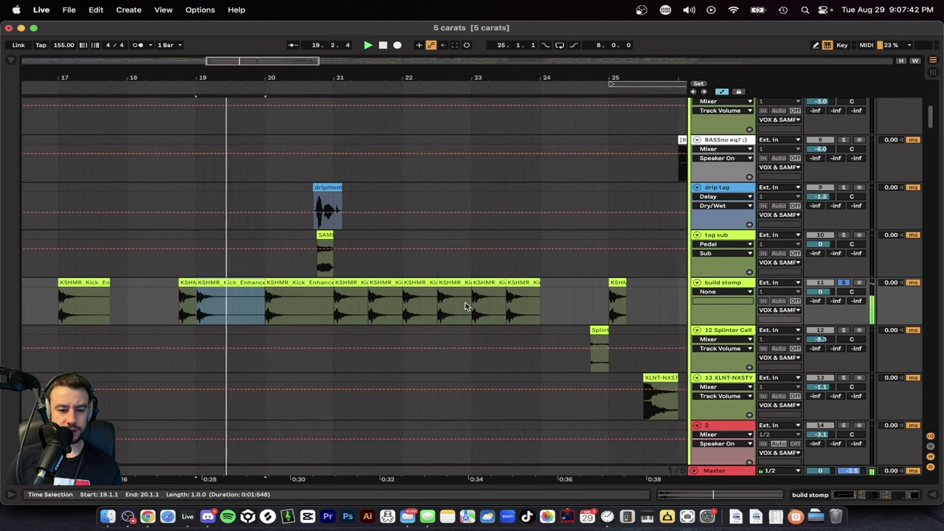
pyautogui.click(297, 285)
pyautogui.scroll(-3, 296, 286)
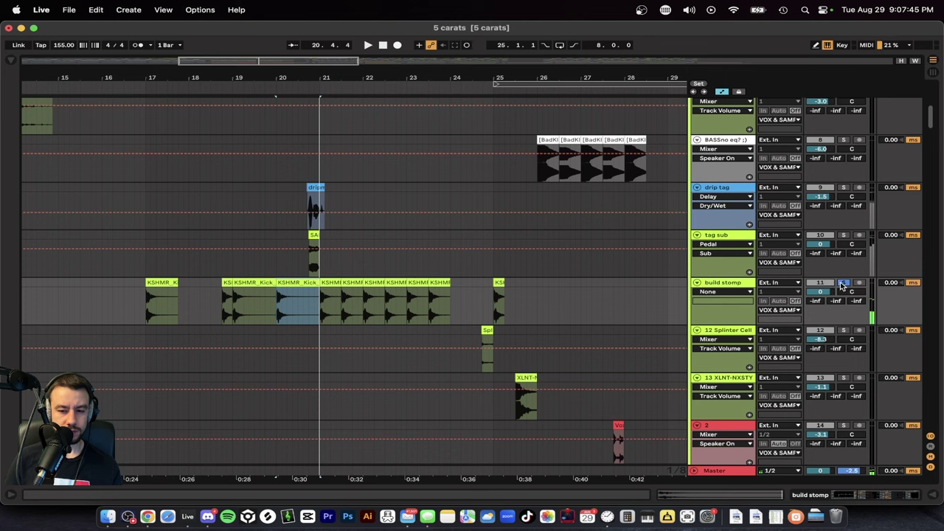
# Step: Unsolo the build stomp track and play the drip tag and tag sub clips from 20.3.4 in the full mix
pyautogui.scroll(3, 310, 291)
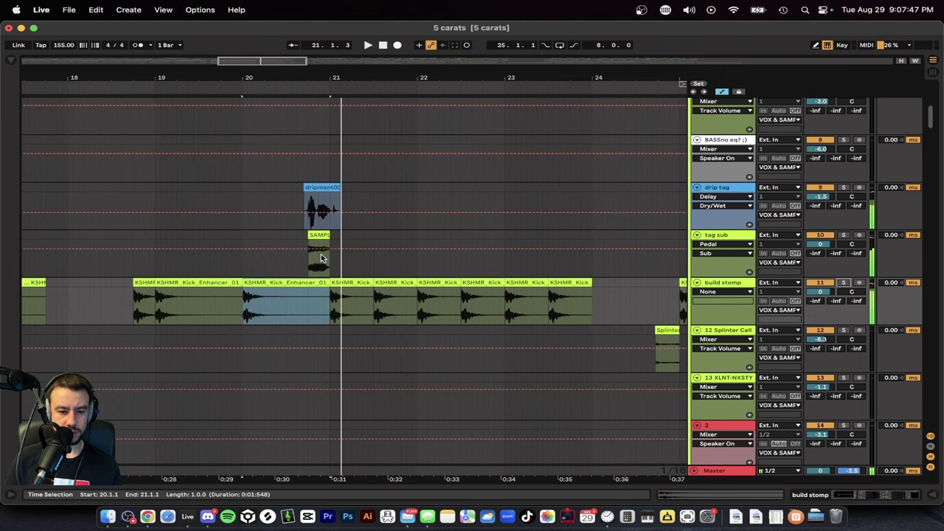
pyautogui.scroll(3, 324, 269)
pyautogui.moveTo(343, 309); pyautogui.dragTo(284, 42)
pyautogui.press('space')
pyautogui.scroll(-3, 410, 219)
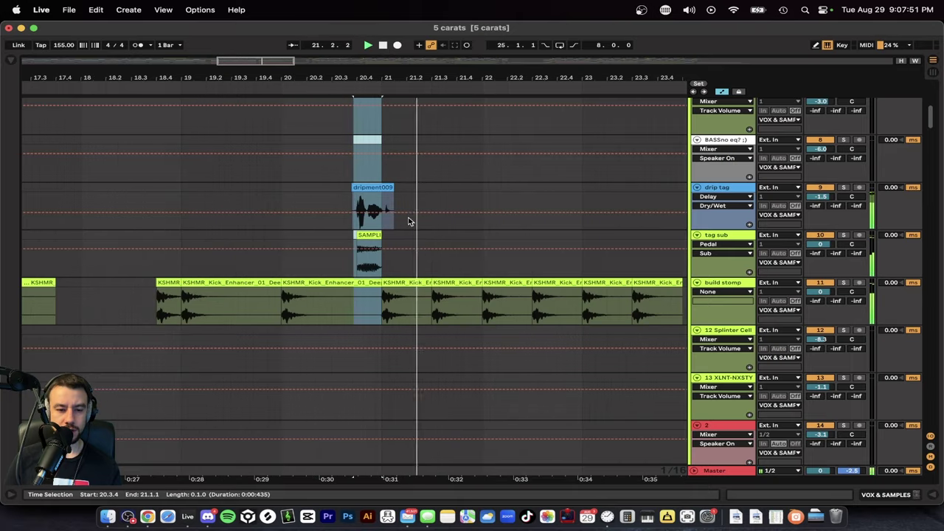
# Step: Play the build-up from 21.1.1 in the full mix while going down to the drum tracks
pyautogui.scroll(-4, 409, 219)
pyautogui.click(293, 314)
pyautogui.scroll(-10, 293, 317)
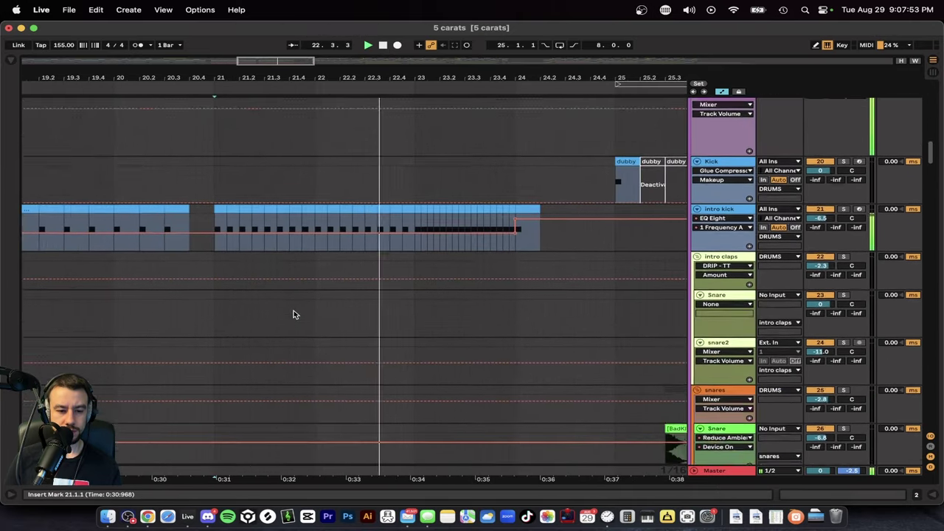
pyautogui.scroll(-4, 297, 322)
pyautogui.press('space')
# Step: Solo the intro kick track and play its build-up pattern from 17.1.1
pyautogui.hscroll(-3, 298, 318)
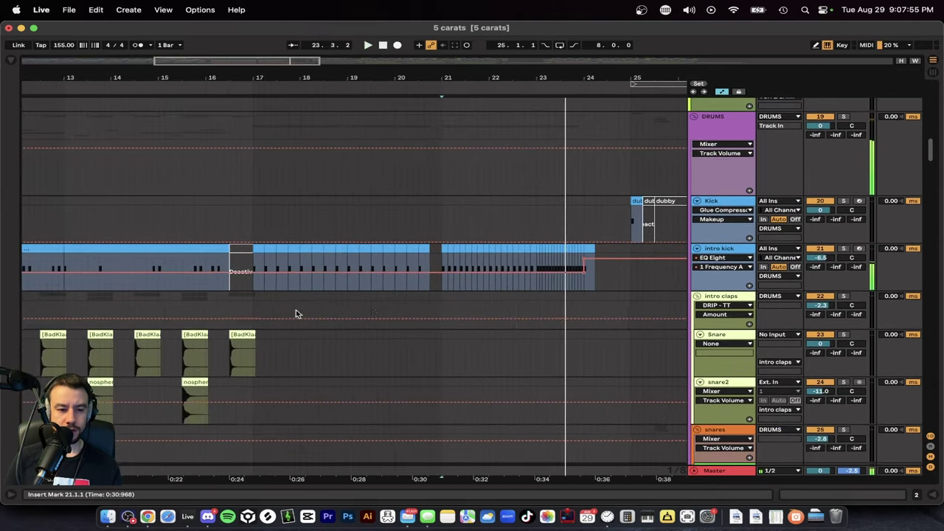
pyautogui.click(252, 287)
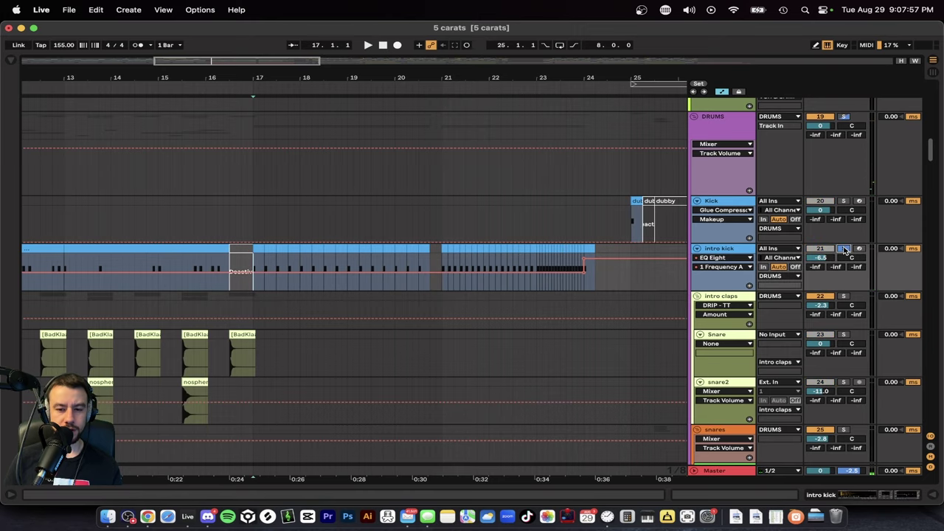
pyautogui.scroll(-15, 545, 320)
pyautogui.press('space')
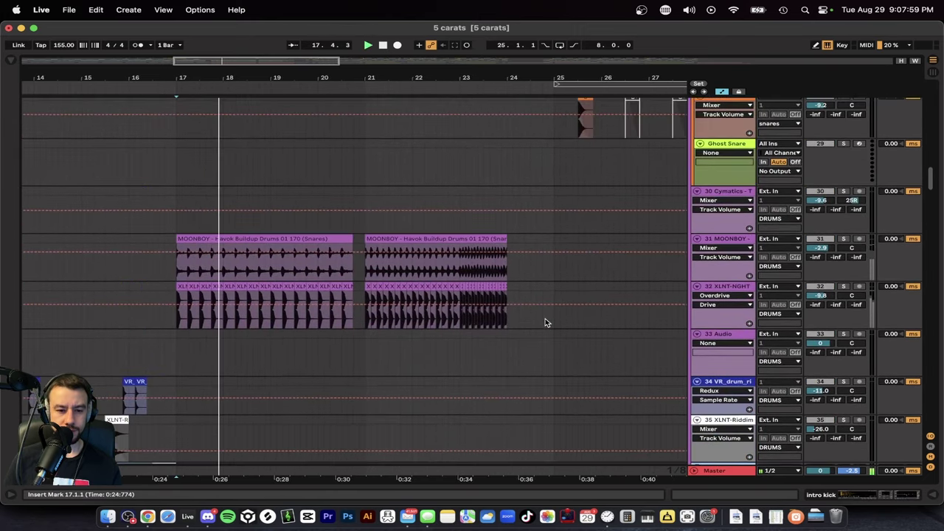
pyautogui.press('space')
# Step: Solo the MOONBOY buildup snares track and play it from 17.1.1 and from 21.1.3
pyautogui.press('space')
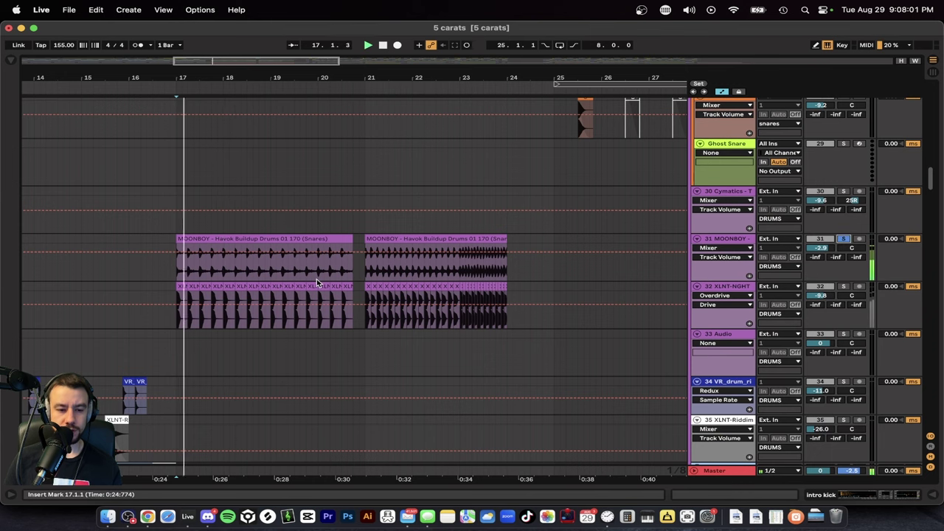
pyautogui.scroll(5, 317, 279)
pyautogui.click(401, 270)
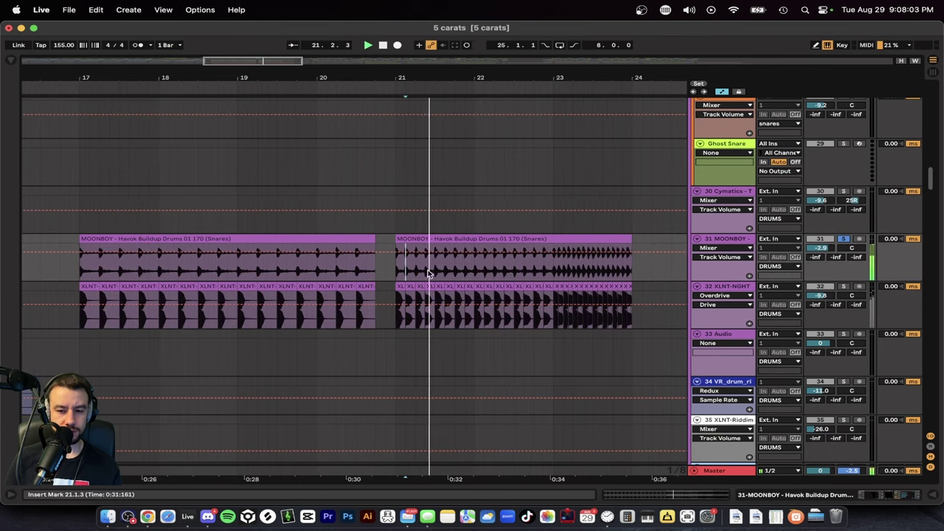
# Step: Solo the XLNT-NGHTMRE track along with the MOONBOY snares, play both from 21.1.3 and examine how their hits line up
pyautogui.scroll(-3, 475, 277)
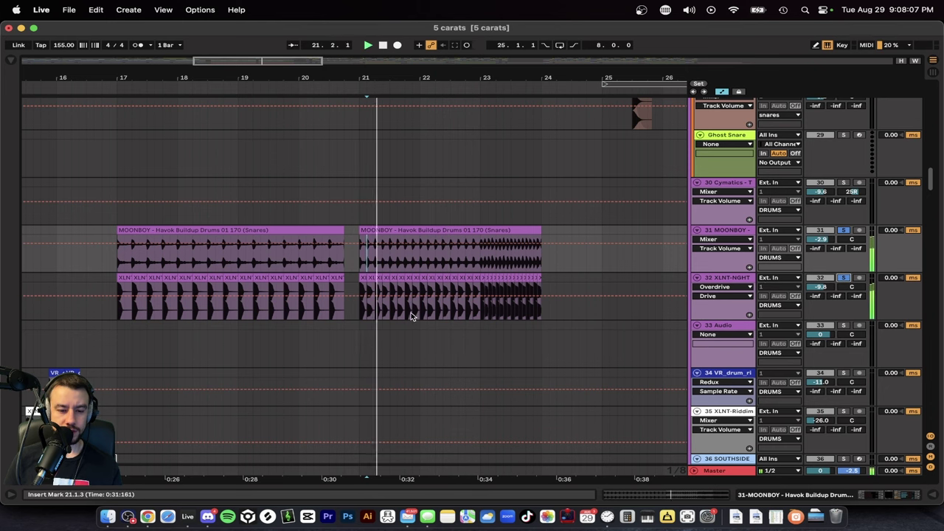
pyautogui.scroll(5, 412, 315)
pyautogui.scroll(-6, 412, 317)
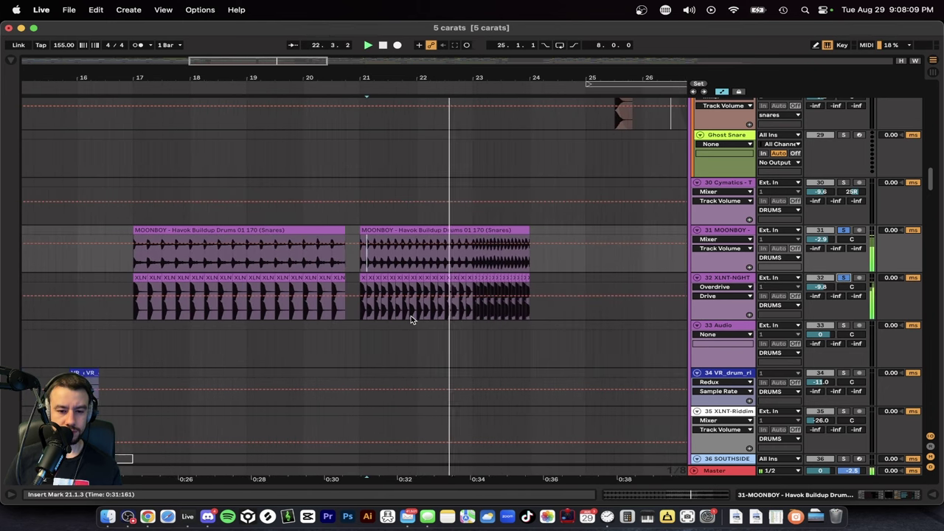
pyautogui.scroll(-2, 411, 317)
pyautogui.scroll(-2, 411, 318)
pyautogui.scroll(-2, 411, 319)
pyautogui.press('space')
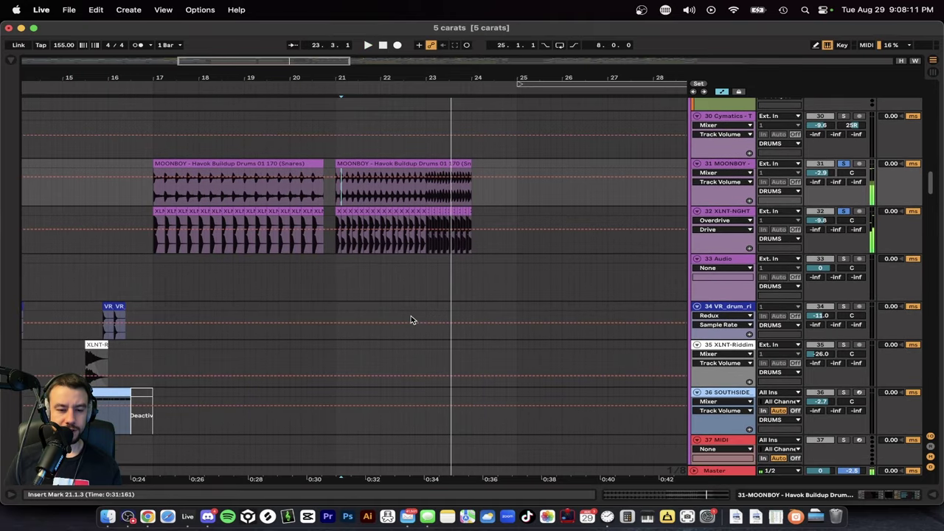
pyautogui.scroll(-7, 411, 319)
pyautogui.scroll(7, 410, 319)
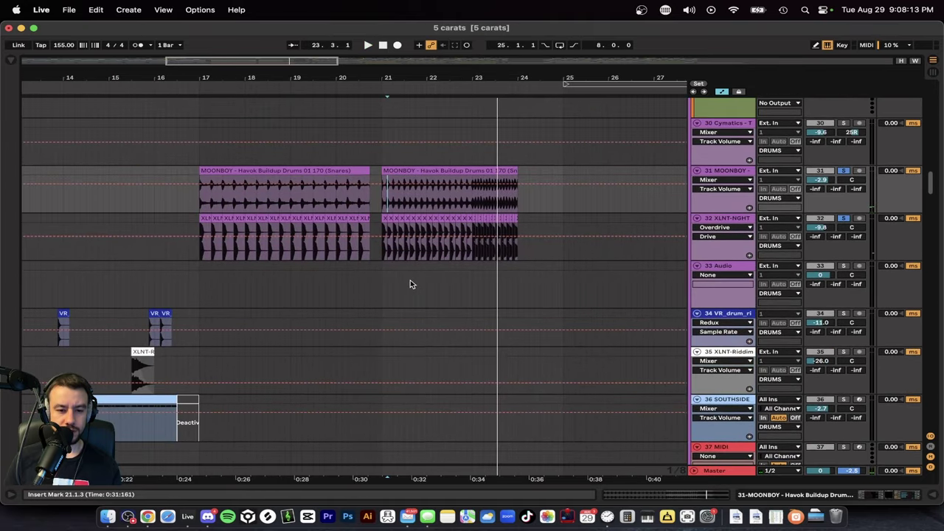
pyautogui.scroll(5, 410, 280)
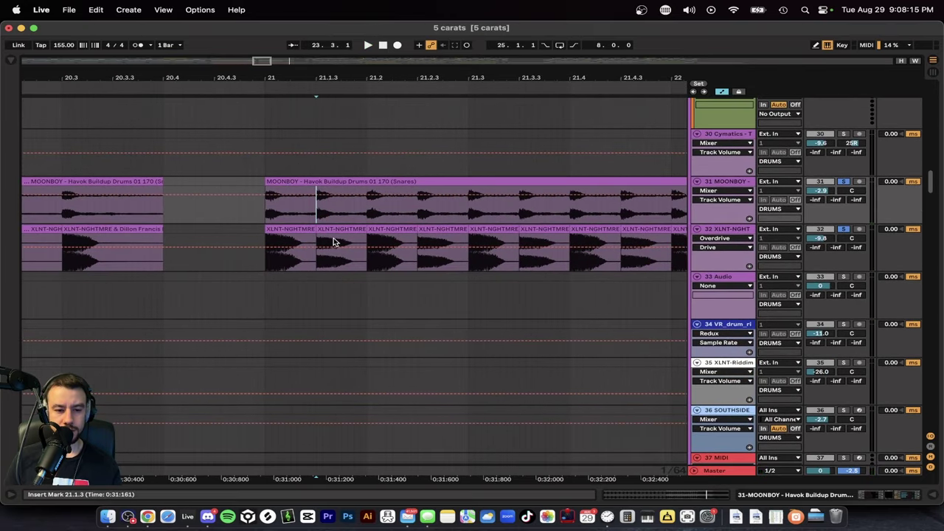
# Step: Go down to the Breaks/Fills group, solo the first Amen break track and play it from 21.1.3
pyautogui.scroll(-8, 447, 250)
pyautogui.scroll(-20, 446, 250)
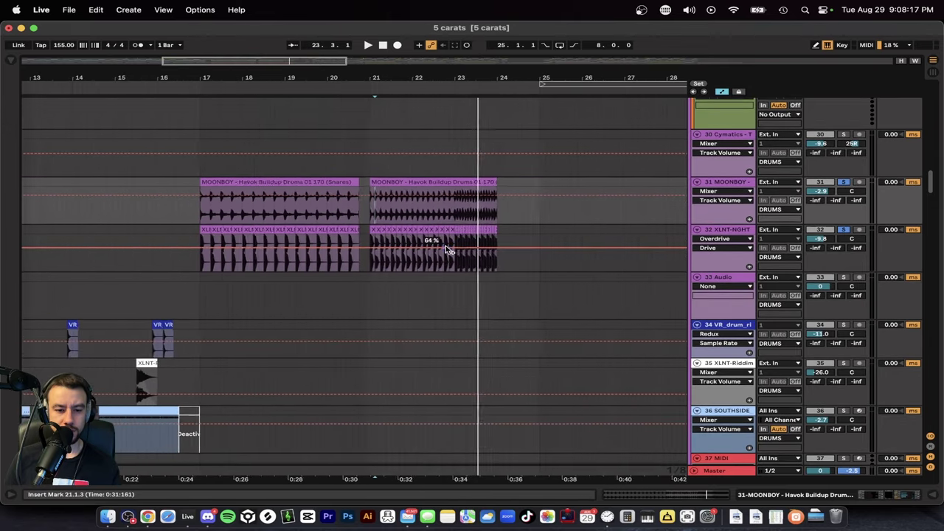
pyautogui.scroll(8, 446, 250)
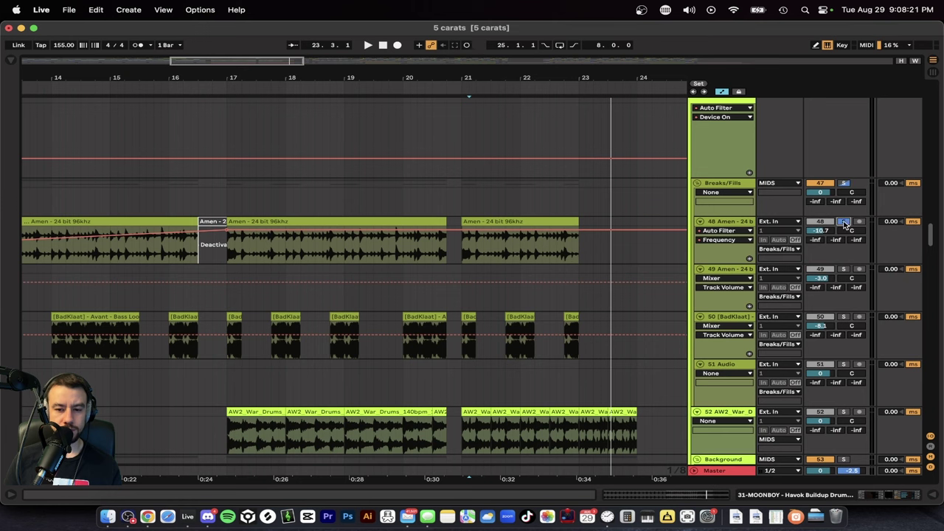
pyautogui.click(476, 254)
pyautogui.press('space')
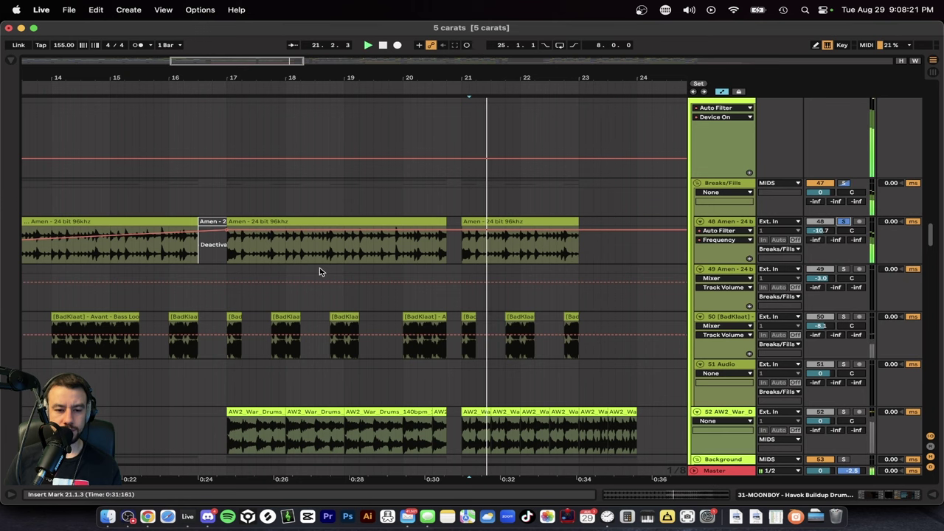
# Step: Play the soloed first Amen break track from 17.1.1 through its clip at 21.1.1
pyautogui.click(275, 220)
pyautogui.scroll(3, 354, 281)
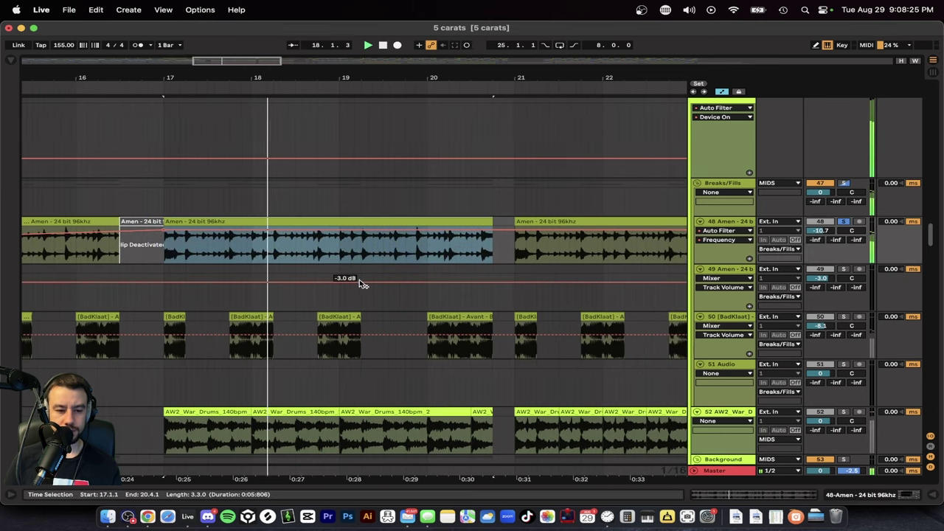
pyautogui.scroll(-3, 358, 280)
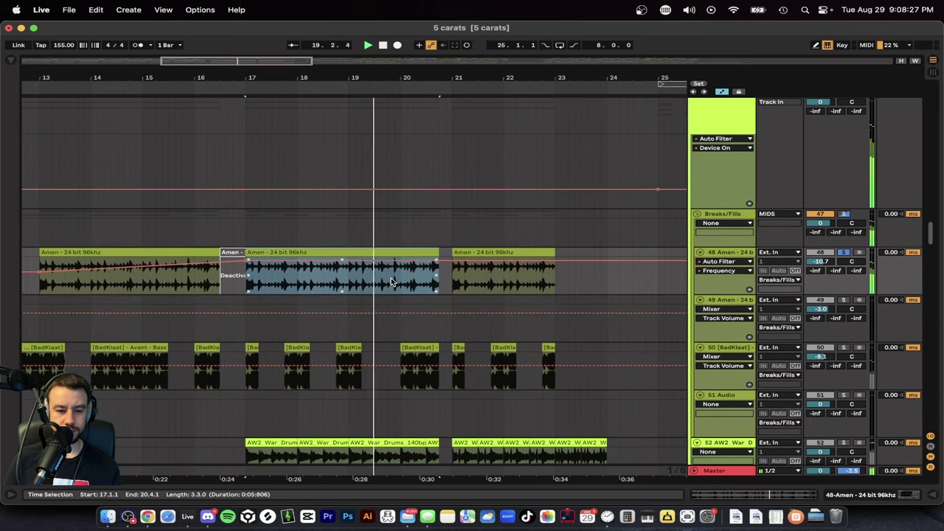
pyautogui.scroll(-2, 391, 282)
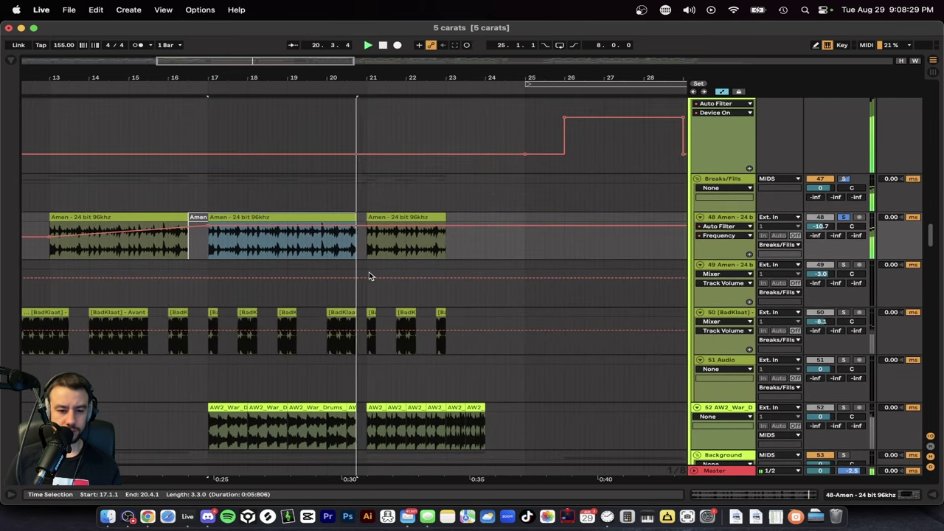
pyautogui.scroll(2, 390, 267)
pyautogui.scroll(-3, 430, 253)
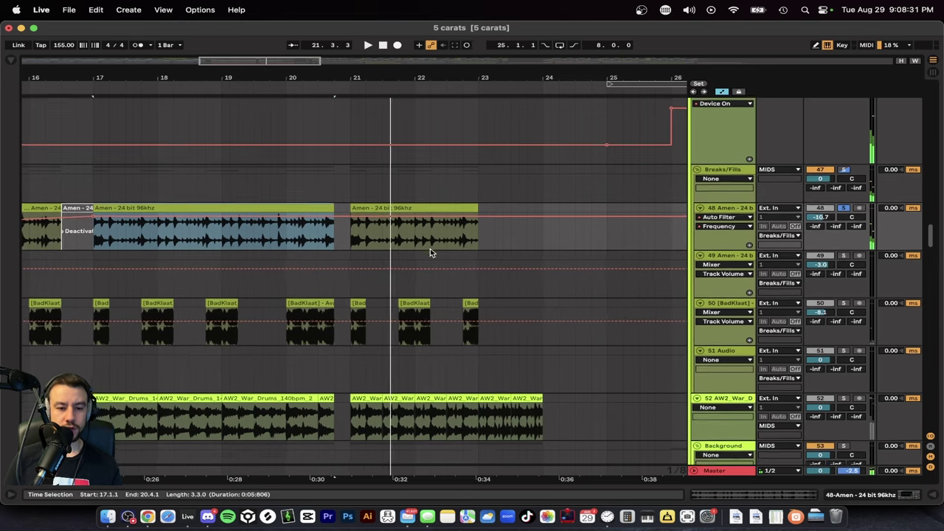
# Step: Solo the AW2_War_Drums track and play its build-up from 17.1.1 to the end of bar 23
pyautogui.scroll(-3, 644, 339)
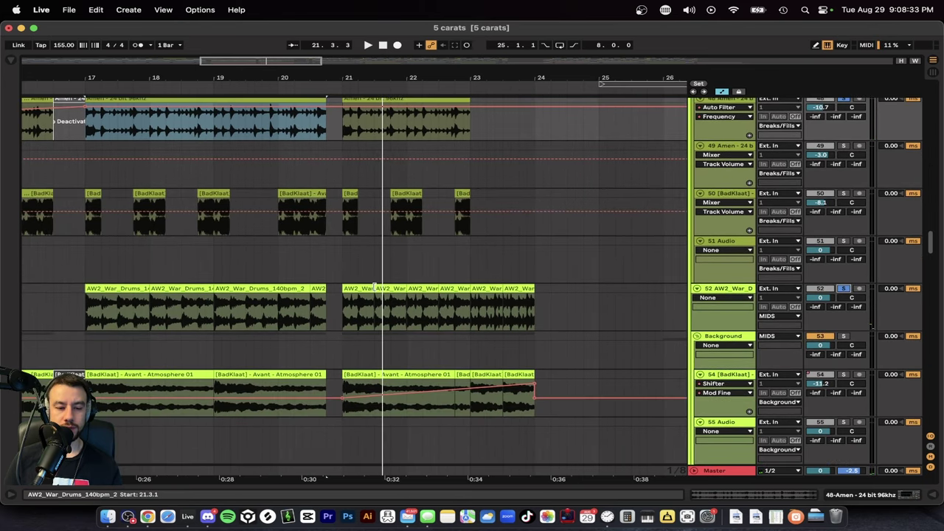
pyautogui.scroll(3, 107, 304)
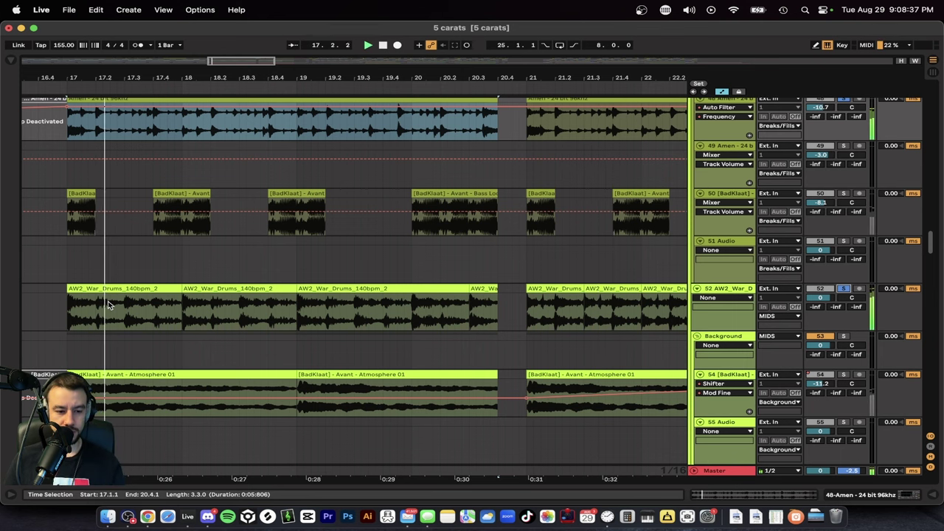
pyautogui.scroll(-3, 245, 330)
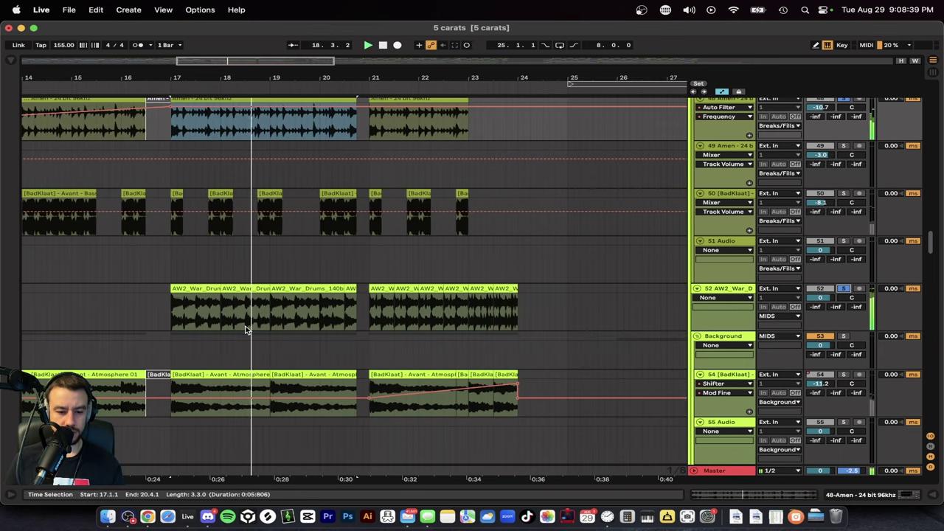
pyautogui.hscroll(5, 337, 327)
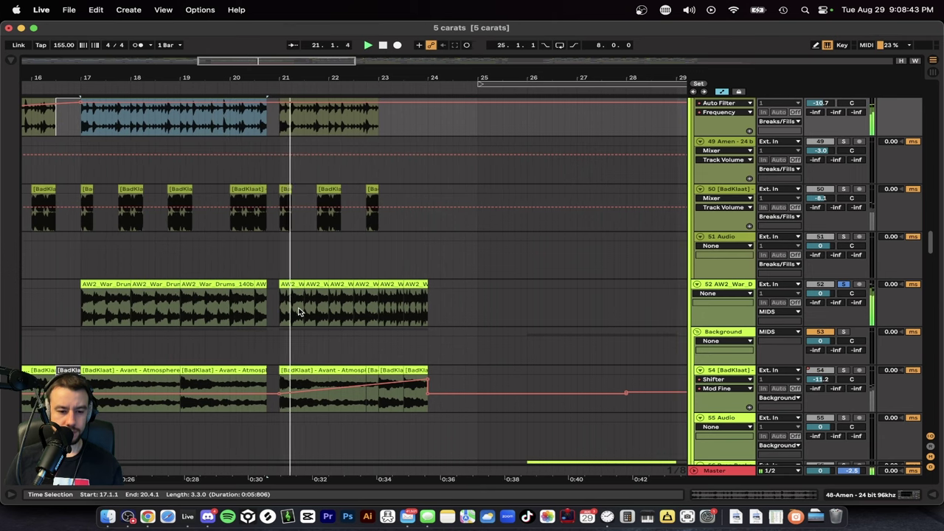
pyautogui.scroll(3, 333, 310)
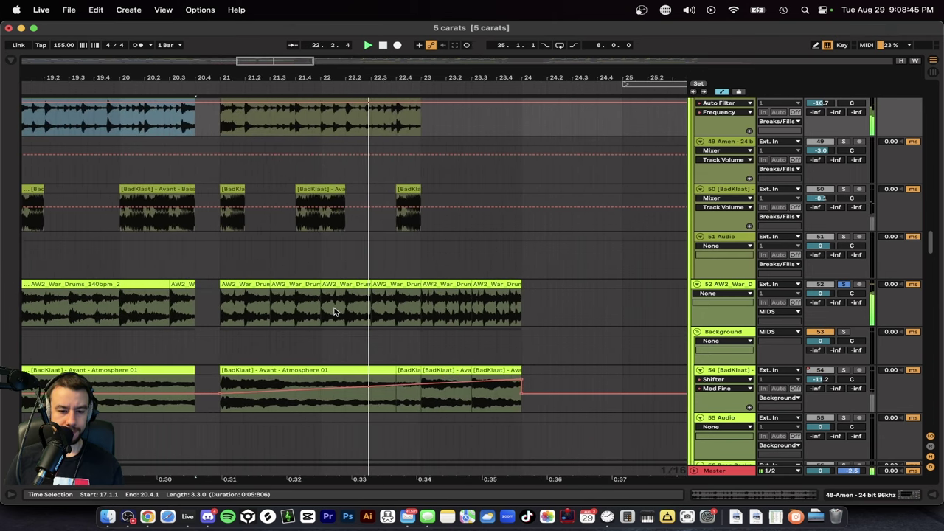
pyautogui.hscroll(-2, 334, 311)
pyautogui.scroll(-2, 335, 310)
pyautogui.hscroll(-3, 483, 298)
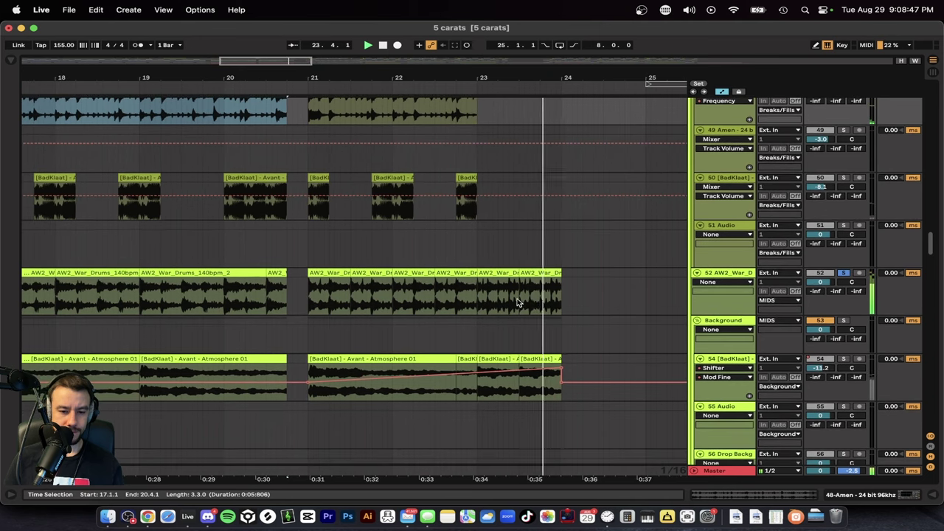
pyautogui.press('space')
# Step: Open the AW2_War_Drums clips at 21.1.1, 22.3.1 and 23.1.1 and compare their BPM settings
pyautogui.click(326, 274)
pyautogui.click(186, 270)
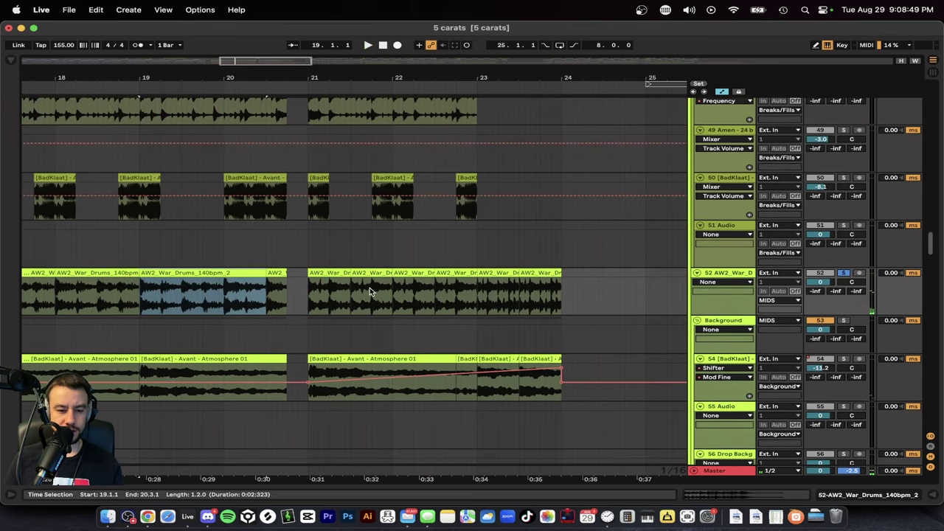
pyautogui.doubleClick(310, 304)
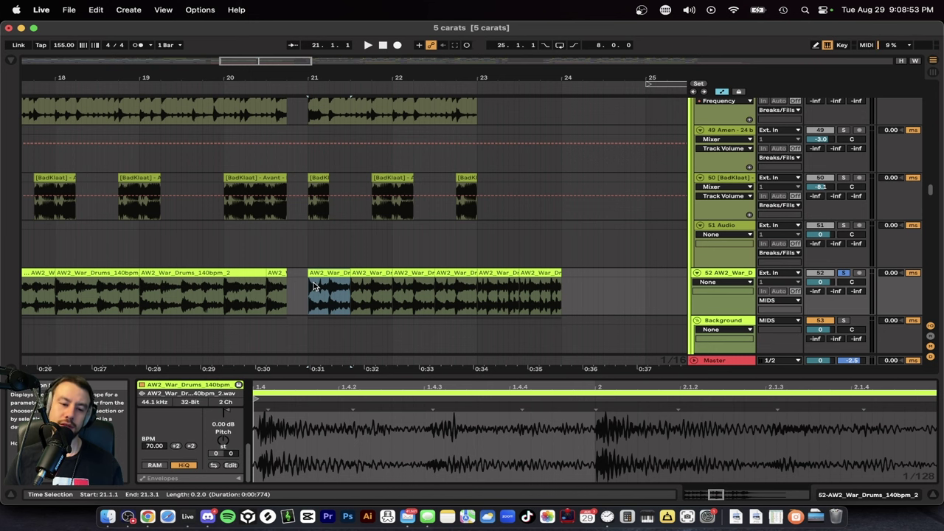
pyautogui.click(494, 284)
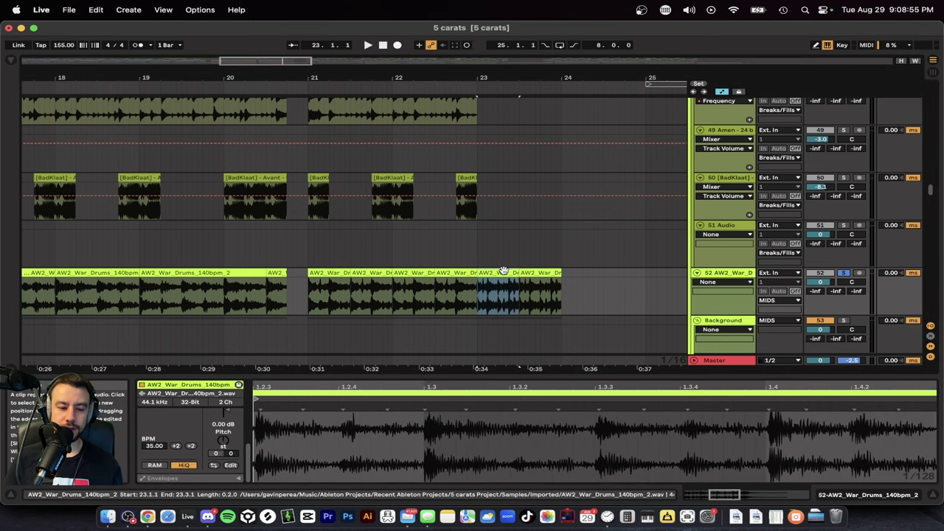
pyautogui.click(174, 447)
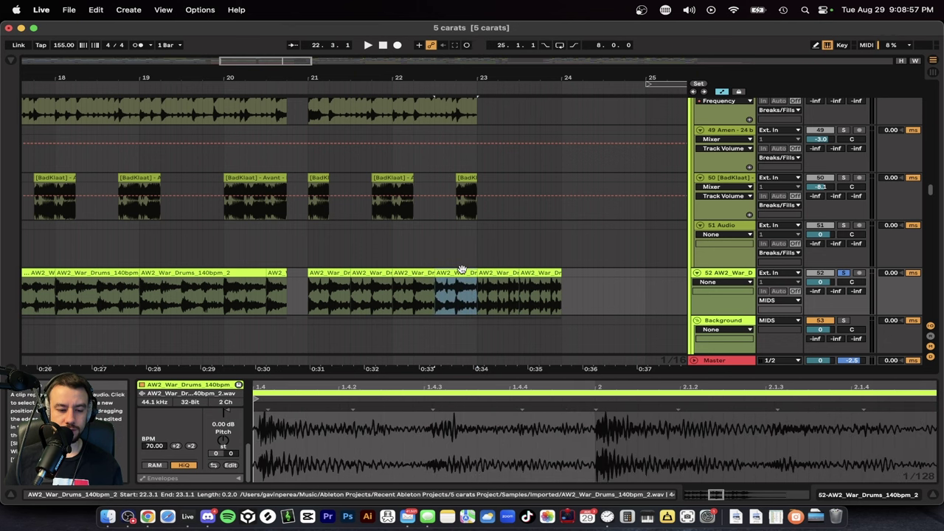
pyautogui.click(501, 270)
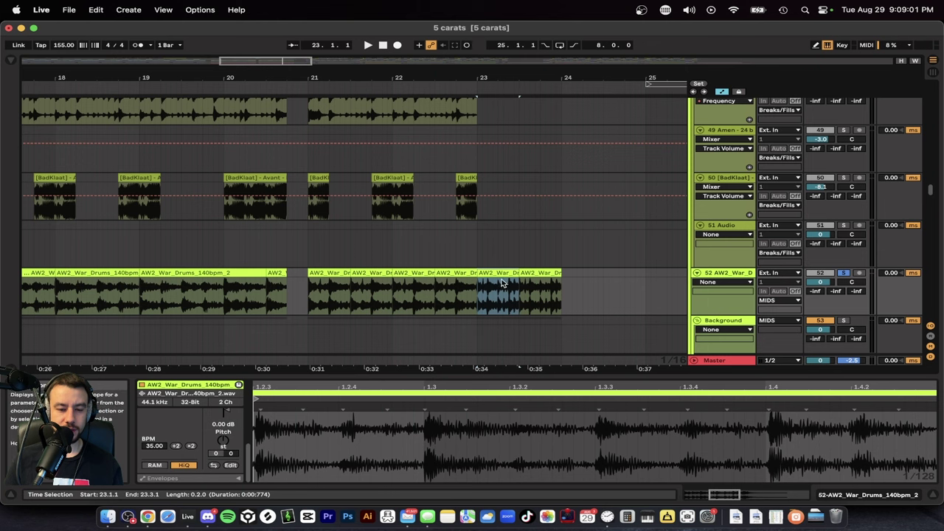
pyautogui.press('super+alt+l')
# Step: Solo the BadKlaat Avant Atmosphere track in the Background group along with the war drums and play both from 23.1.1
pyautogui.scroll(-5, 321, 376)
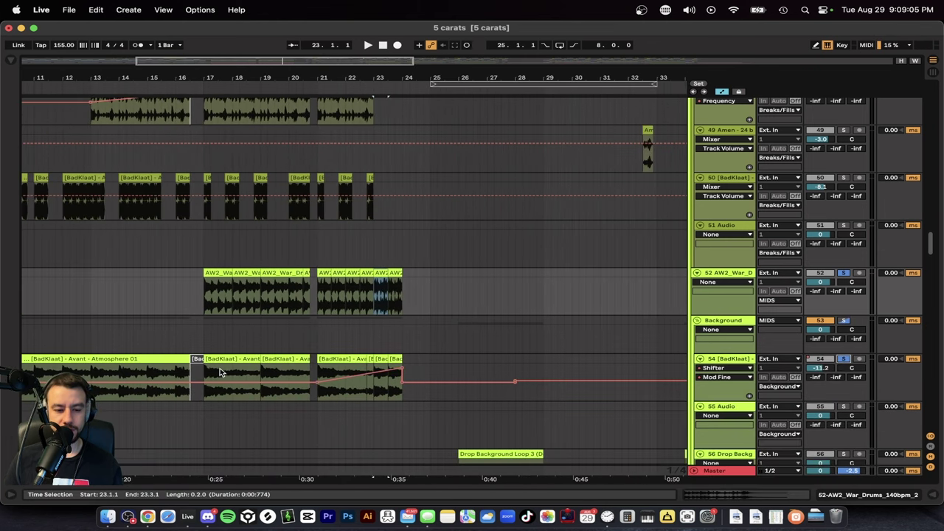
pyautogui.press('space')
pyautogui.press('space')
pyautogui.press('space')
pyautogui.press('space')
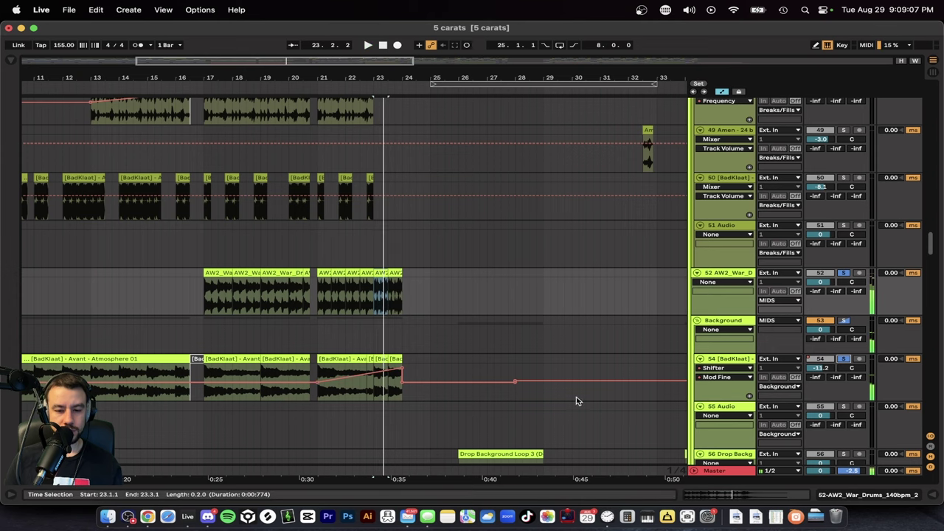
pyautogui.scroll(5, 328, 397)
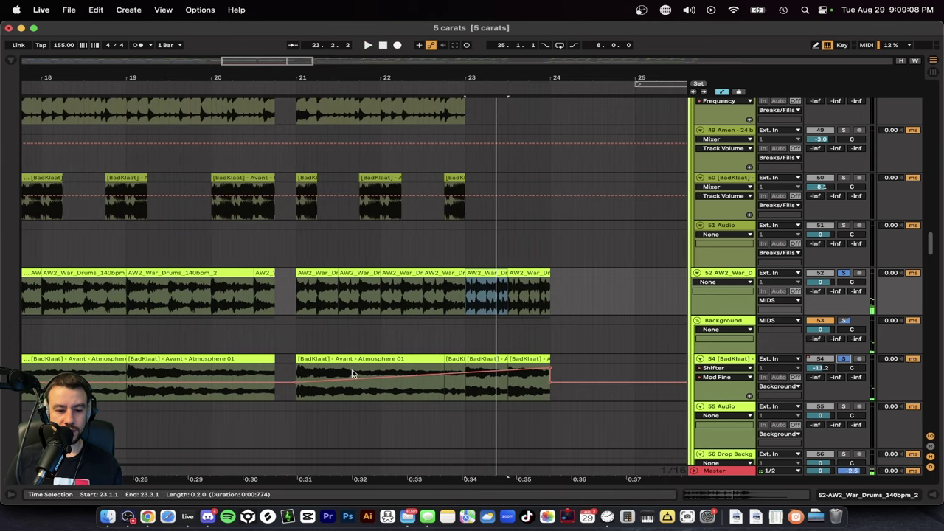
# Step: Open the Atmosphere track's device chain and examine the Shifter whose Mod Fine is automated, then close the device view
pyautogui.doubleClick(728, 358)
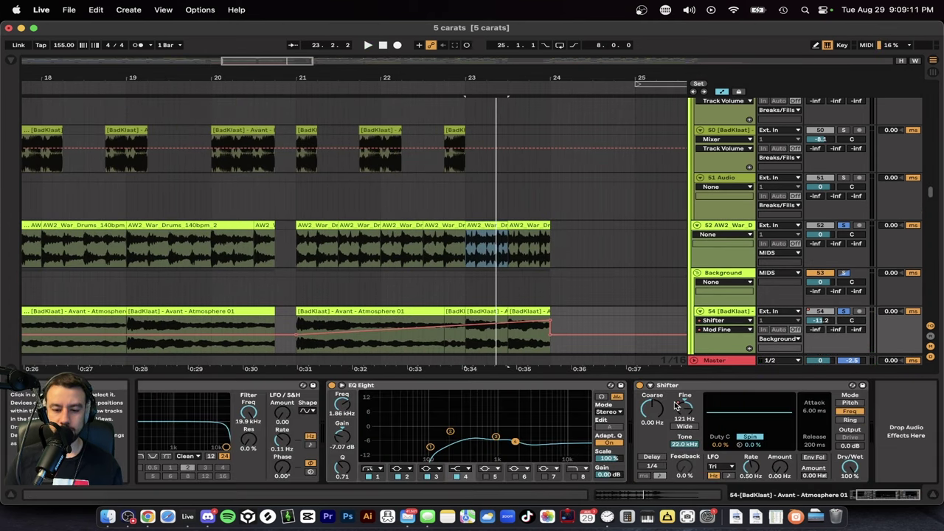
pyautogui.scroll(-2, 331, 319)
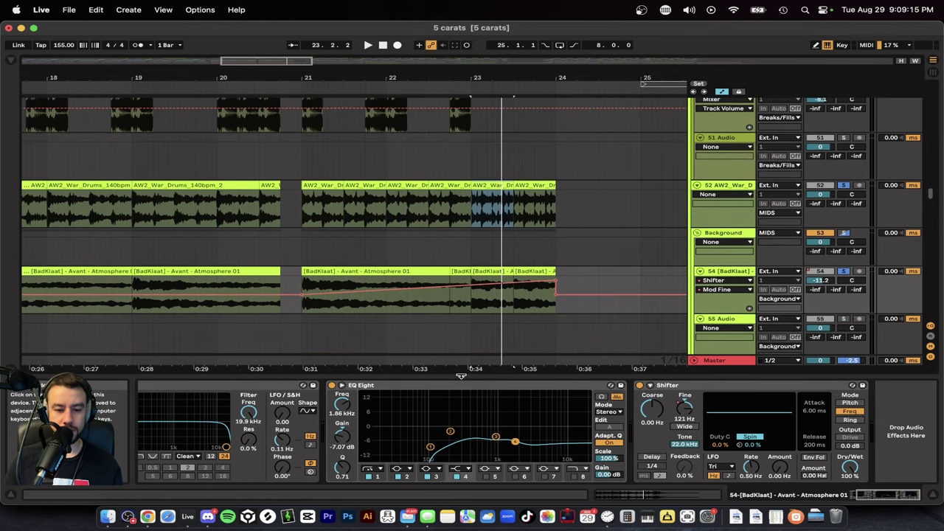
pyautogui.click(461, 375)
# Step: Solo the ARP track in the Melody group, play its melody loop from 21.1.1, and play on from 23.1.1 with all tracks unsoloed
pyautogui.scroll(-10, 458, 374)
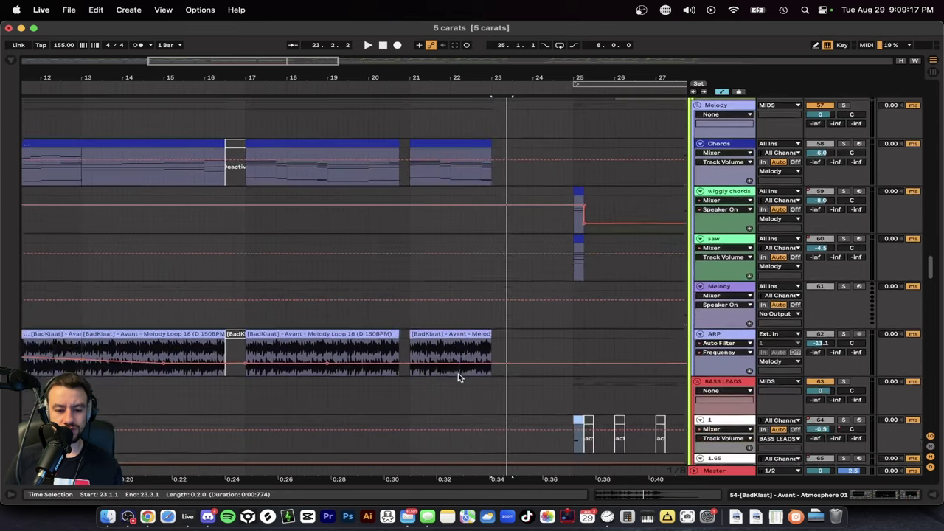
pyautogui.scroll(-5, 458, 374)
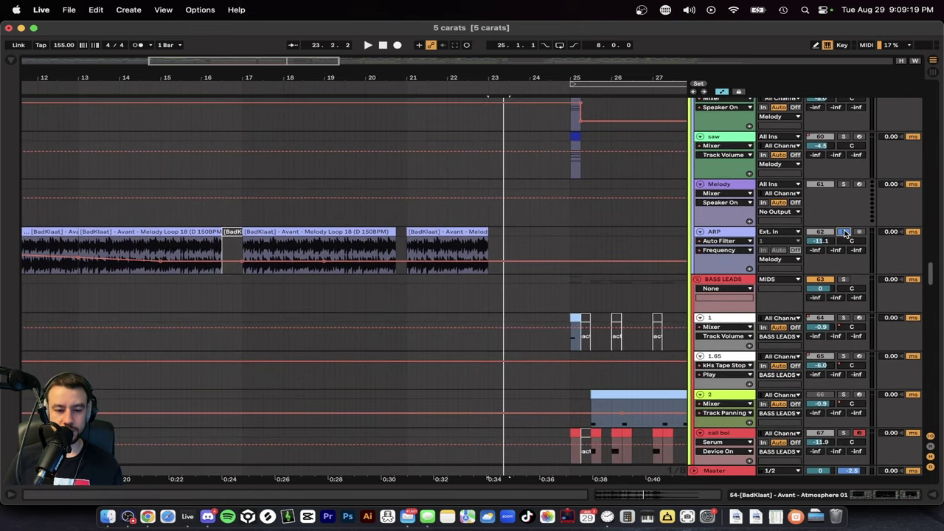
pyautogui.click(475, 255)
pyautogui.press('space')
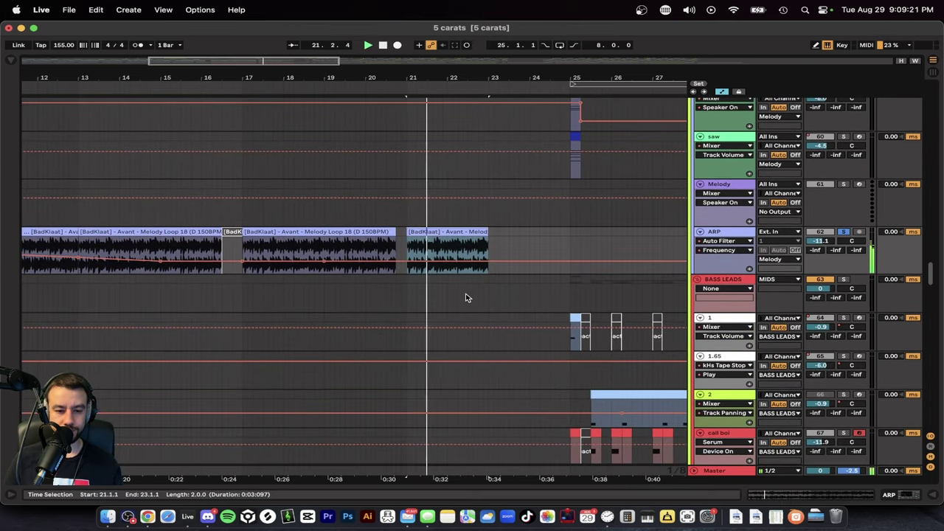
pyautogui.hscroll(2, 466, 297)
pyautogui.scroll(1, 465, 296)
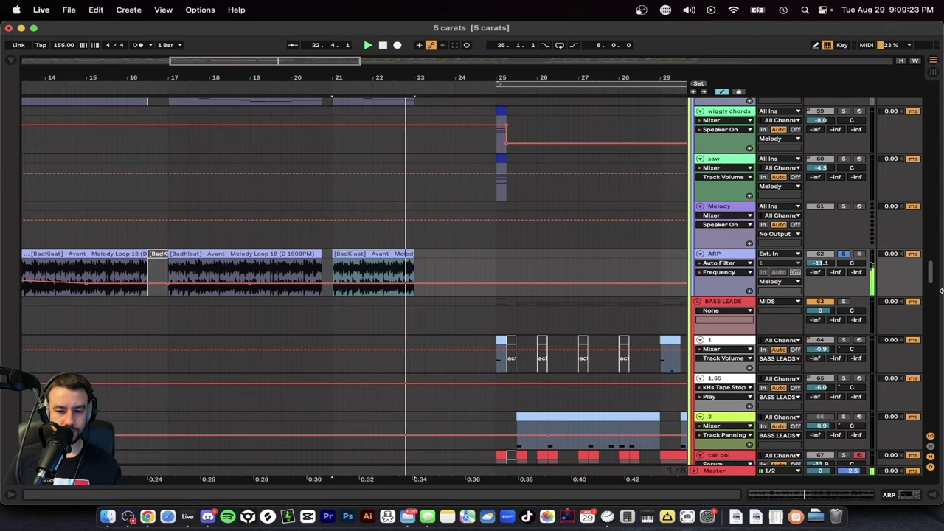
pyautogui.click(413, 316)
pyautogui.press('space')
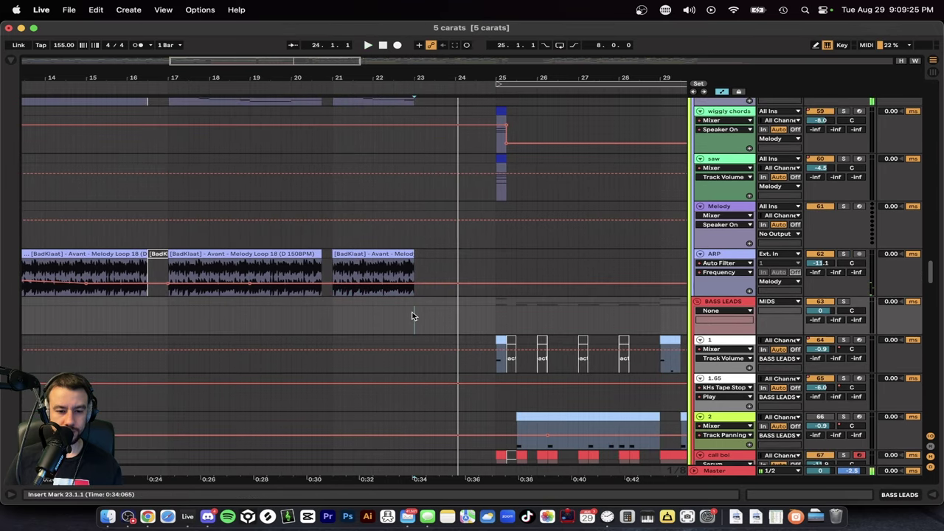
# Step: Return to the main vox track in VOX & SAMPLES, solo it and play it from 16.1.1
pyautogui.scroll(15, 411, 315)
pyautogui.scroll(3, 419, 256)
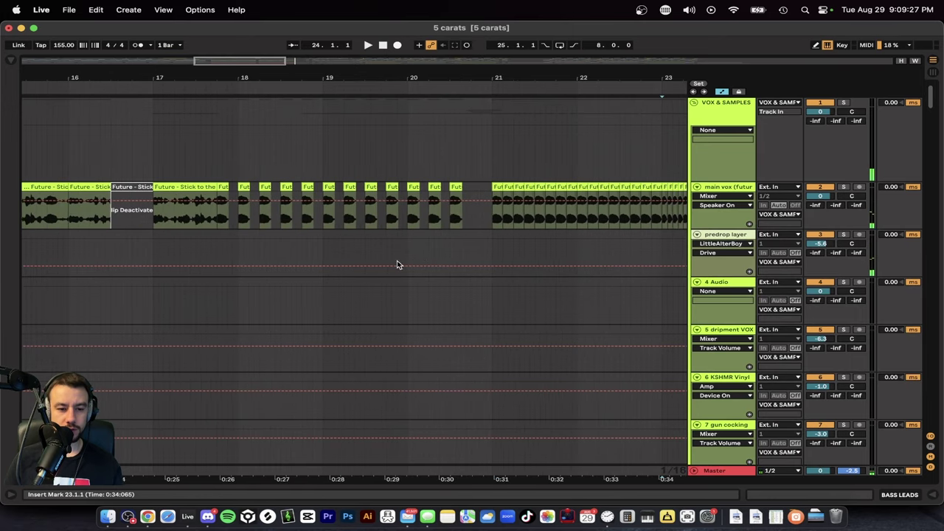
pyautogui.hscroll(-4, 397, 264)
pyautogui.click(366, 215)
pyautogui.press('space')
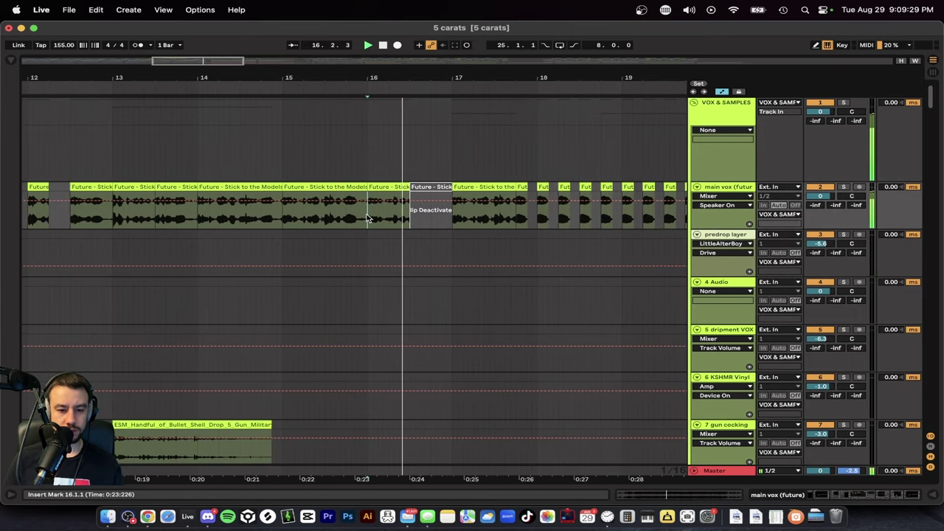
pyautogui.click(844, 186)
pyautogui.press('space')
pyautogui.press('space')
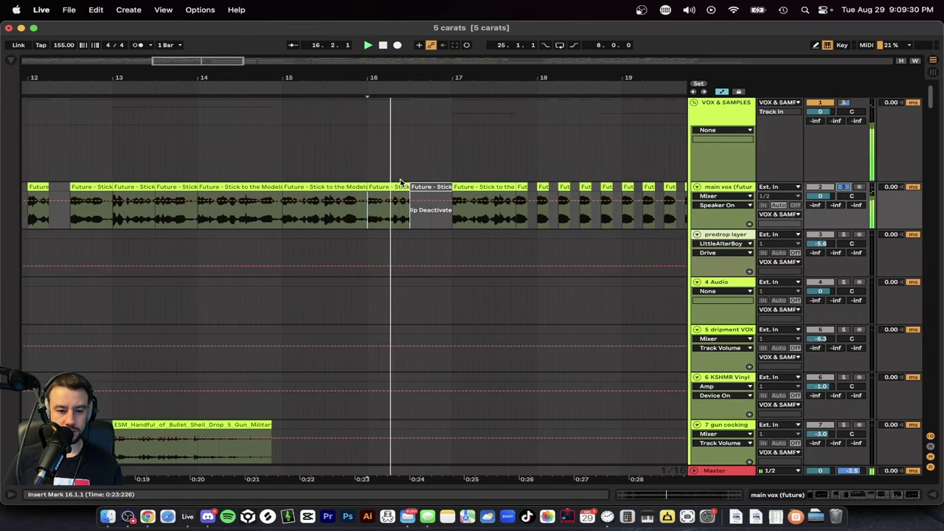
# Step: Play the soloed main vox from 15.1.1 and follow its vocal chops through bars 17 to 19
pyautogui.click(282, 221)
pyautogui.press('space')
pyautogui.press('space')
pyautogui.scroll(-3, 282, 219)
pyautogui.hscroll(2, 328, 223)
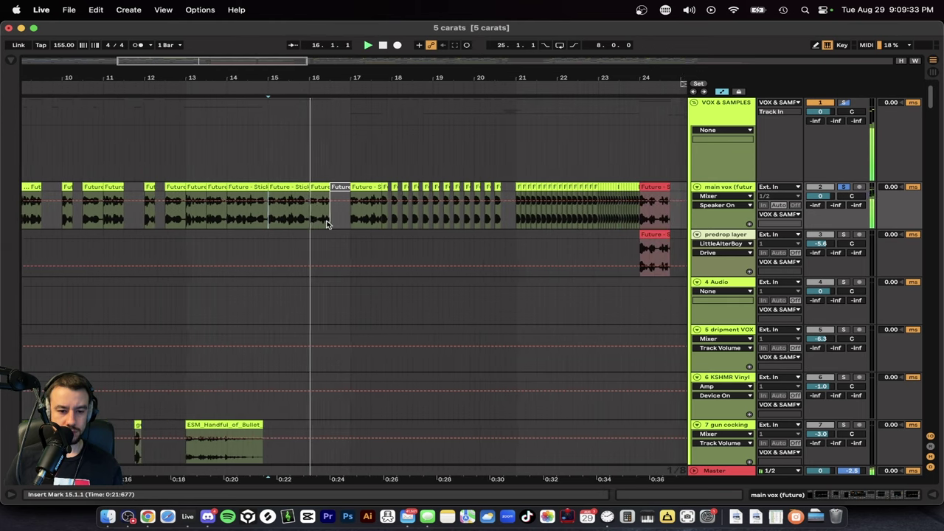
pyautogui.scroll(5, 296, 224)
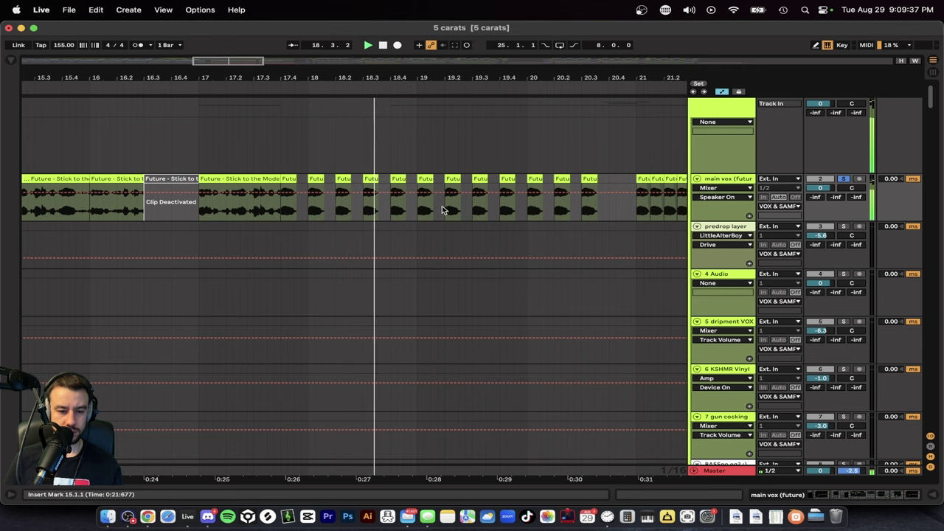
pyautogui.hscroll(1, 458, 213)
pyautogui.hscroll(2, 459, 214)
pyautogui.scroll(-2, 459, 213)
pyautogui.press('space')
# Step: Try to extend the main vox clip starting at 17.1.1 over the vocal chop after it, and undo the change
pyautogui.scroll(5, 202, 223)
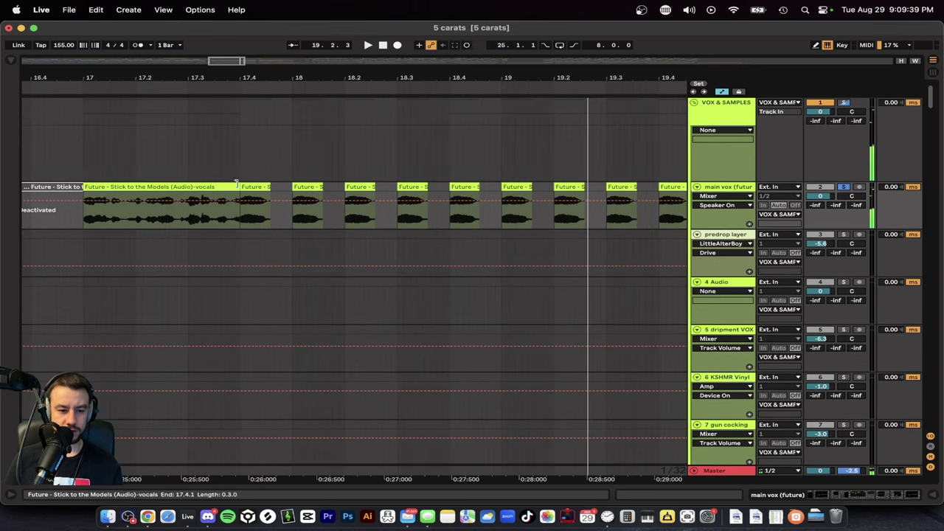
pyautogui.click(232, 187)
pyautogui.moveTo(235, 187); pyautogui.dragTo(278, 186)
pyautogui.press('super+z')
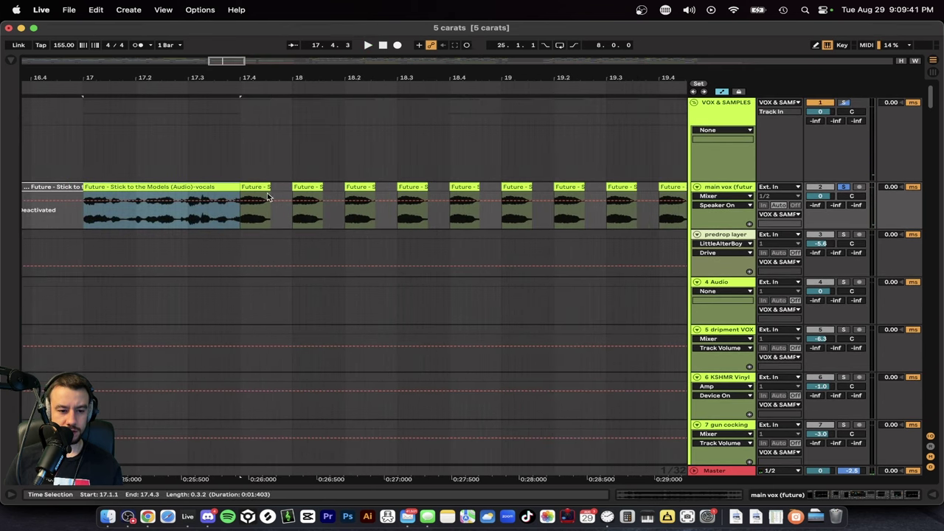
# Step: Point out the vocal chops at bars 17.4 to 18.2, then play the soloed main vox from 17.3.1 through the build-up
pyautogui.click(253, 188)
pyautogui.click(313, 188)
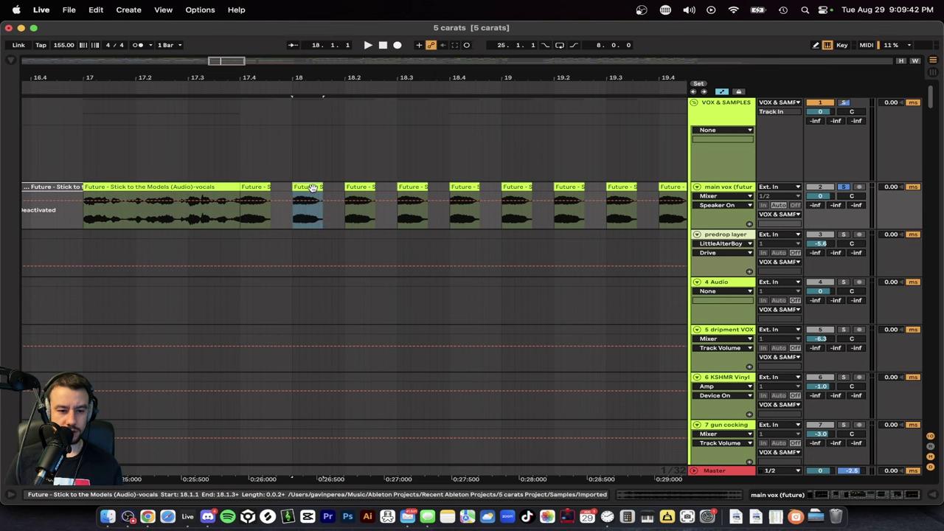
pyautogui.click(358, 187)
pyautogui.hscroll(2, 356, 189)
pyautogui.click(100, 156)
pyautogui.press('space')
pyautogui.hscroll(2, 206, 179)
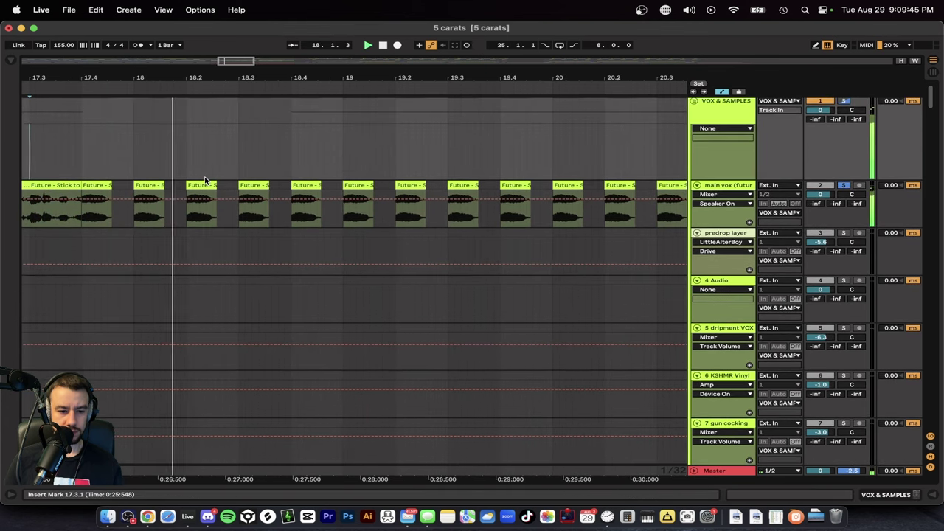
pyautogui.scroll(-2, 205, 183)
pyautogui.scroll(-2, 222, 187)
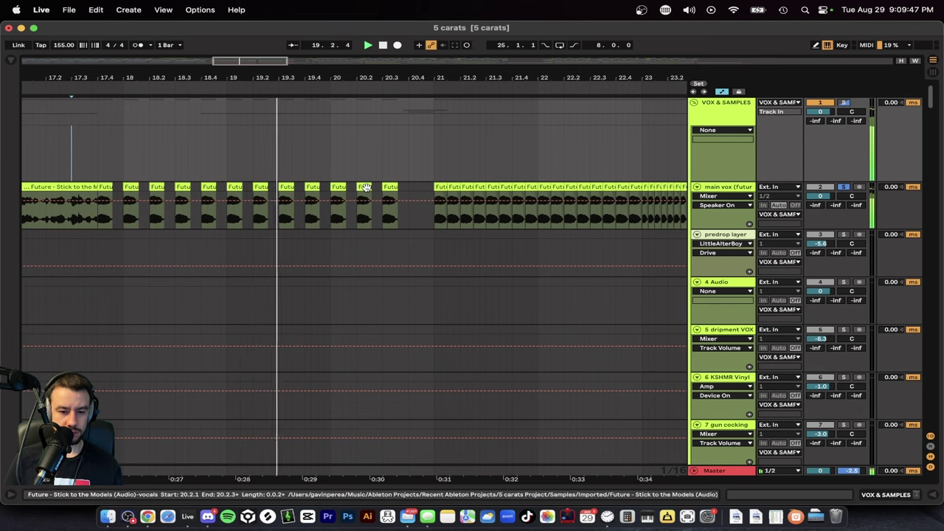
pyautogui.hscroll(4, 221, 187)
pyautogui.scroll(-3, 221, 187)
# Step: Open the main vox device chain and show the Shifter's Fine automation rising over the vocal chops from bar 21 to 24
pyautogui.doubleClick(725, 180)
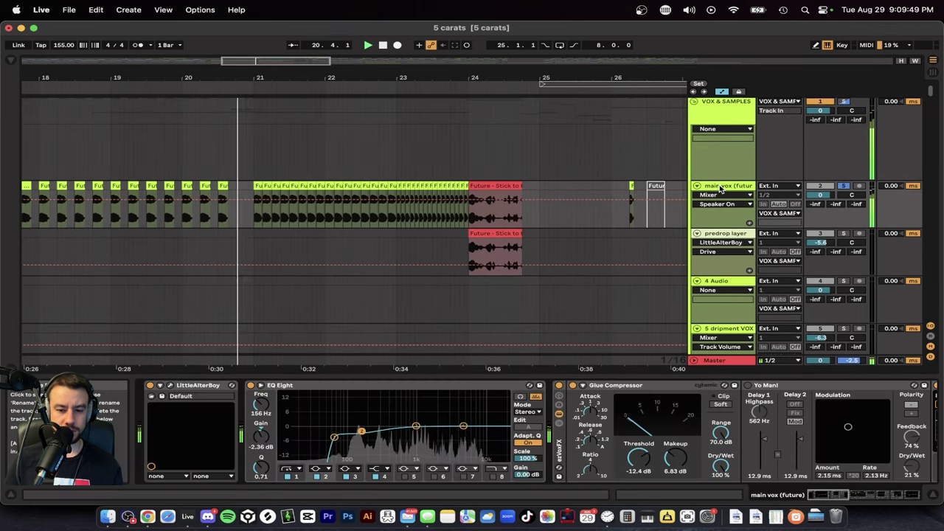
pyautogui.hscroll(5, 472, 418)
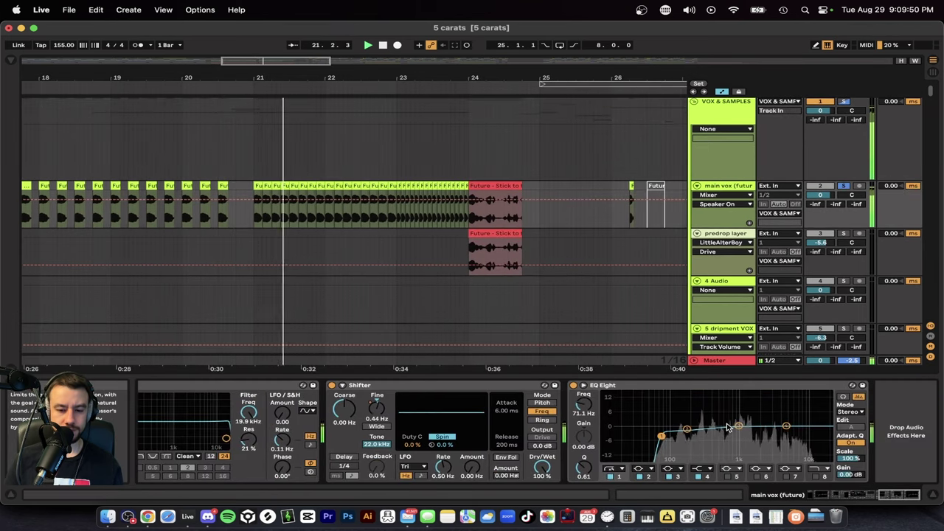
pyautogui.rightClick(377, 409)
pyautogui.click(391, 415)
pyautogui.scroll(-2, 418, 241)
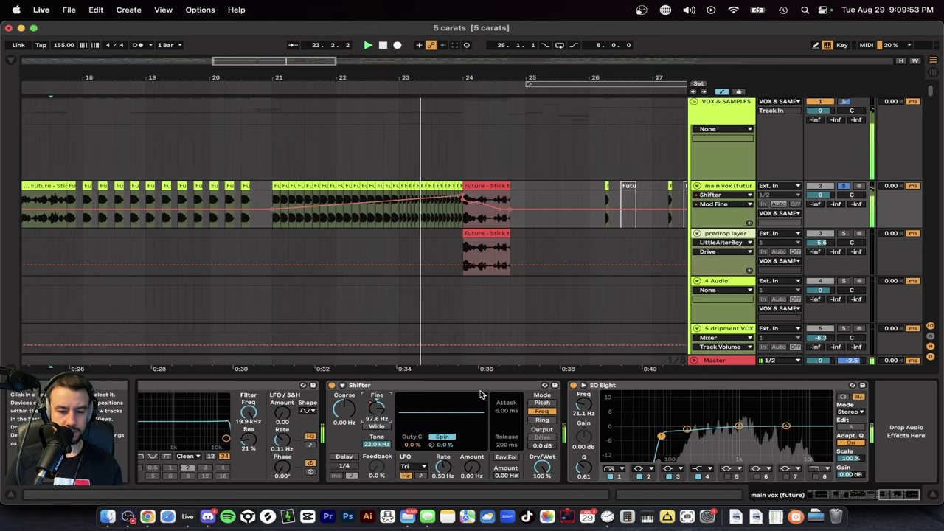
pyautogui.scroll(-2, 400, 270)
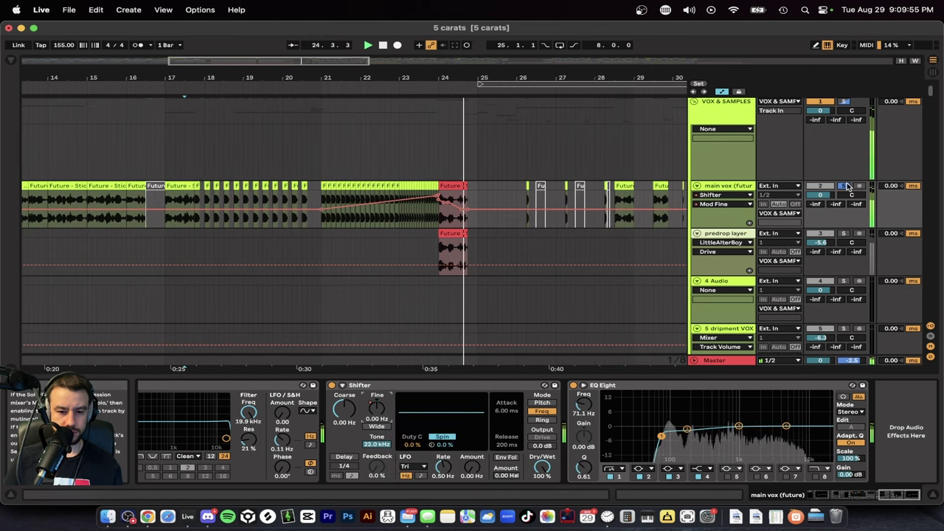
# Step: Unsolo main vox, hide its device chain, and follow the full mix into the drop from bar 25
pyautogui.click(845, 185)
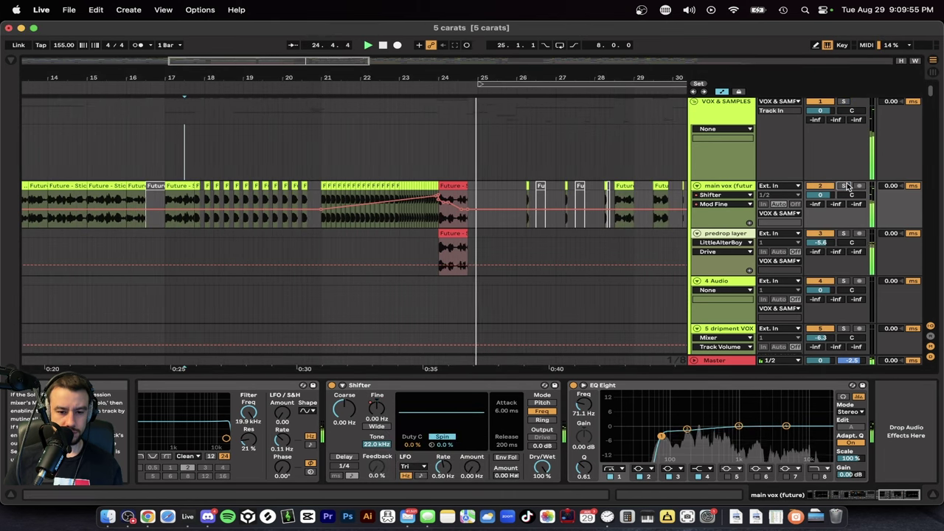
pyautogui.click(403, 378)
pyautogui.scroll(-2, 404, 380)
pyautogui.hscroll(4, 404, 379)
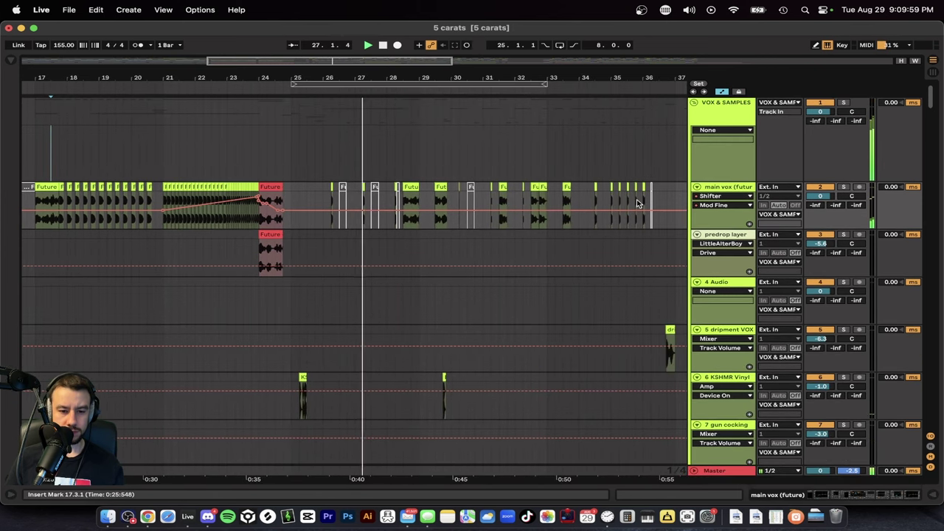
# Step: Audition main vox soloed over its drop clips in bars 28 and 29, and unsolo it
pyautogui.scroll(3, 312, 225)
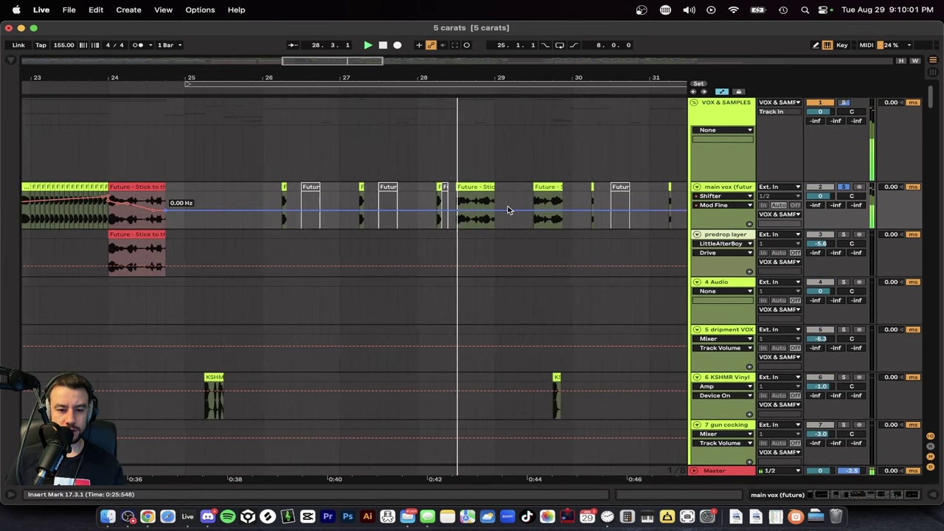
pyautogui.scroll(-1, 395, 210)
pyautogui.hscroll(2, 499, 218)
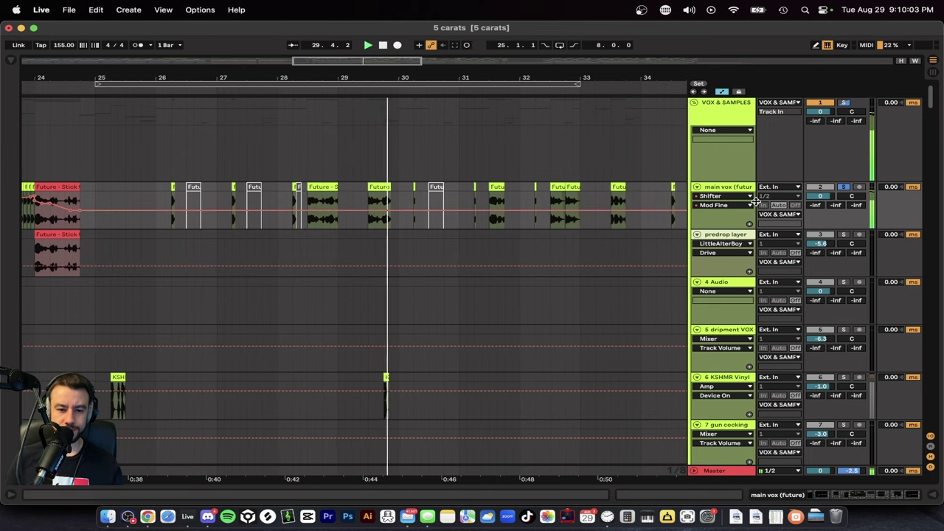
pyautogui.click(845, 188)
# Step: Replay the drop vocals in the full mix from 29.3.3 and again from 29.1.1
pyautogui.click(376, 177)
pyautogui.press('space')
pyautogui.press('space')
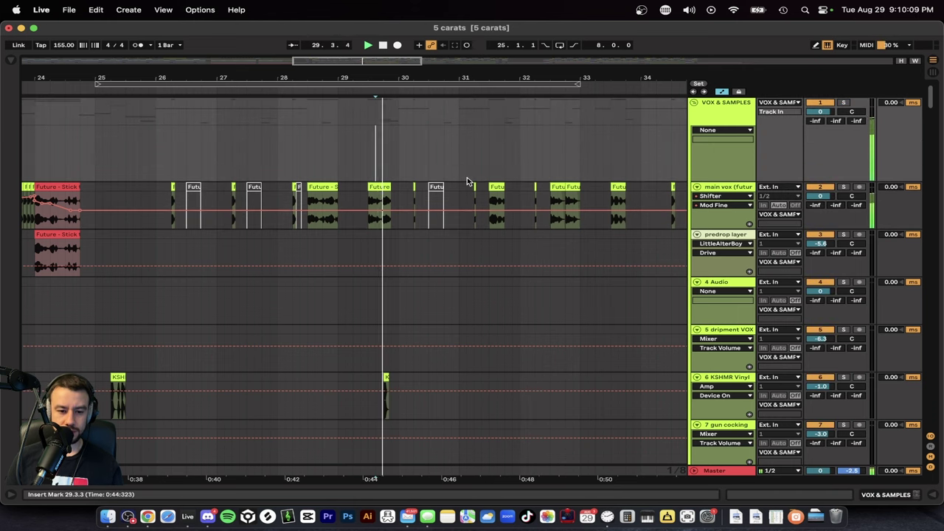
pyautogui.click(338, 161)
pyautogui.press('space')
pyautogui.press('space')
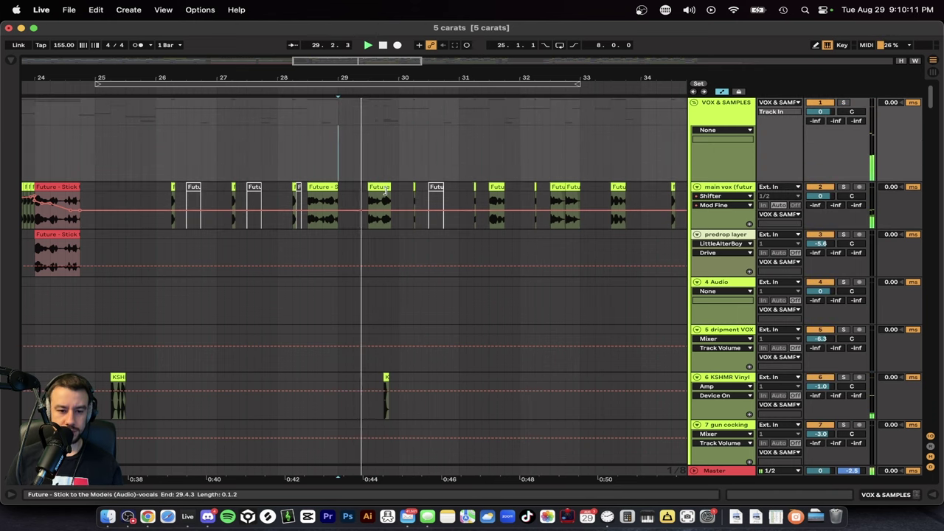
# Step: Follow the main vox chops through bars 30 to 35 of the drop as the full mix plays
pyautogui.hscroll(3, 445, 251)
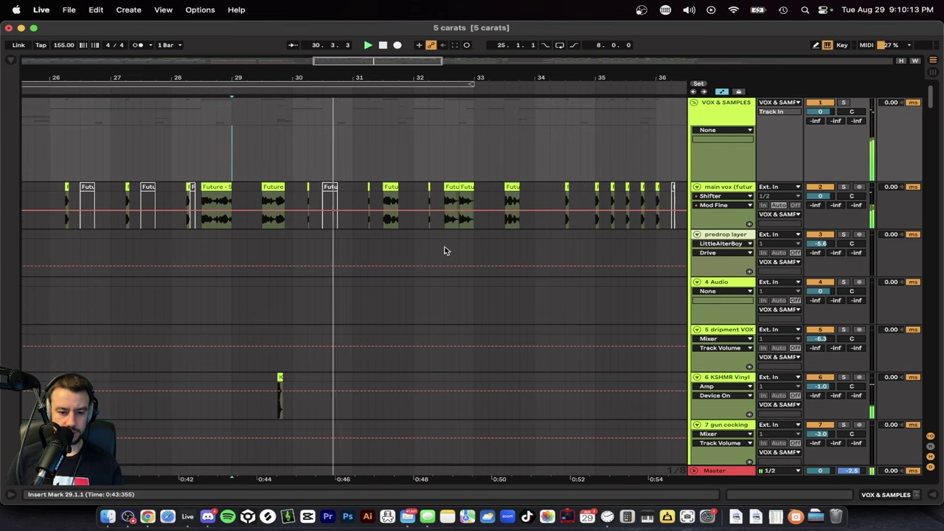
pyautogui.scroll(3, 445, 250)
pyautogui.hscroll(2, 442, 251)
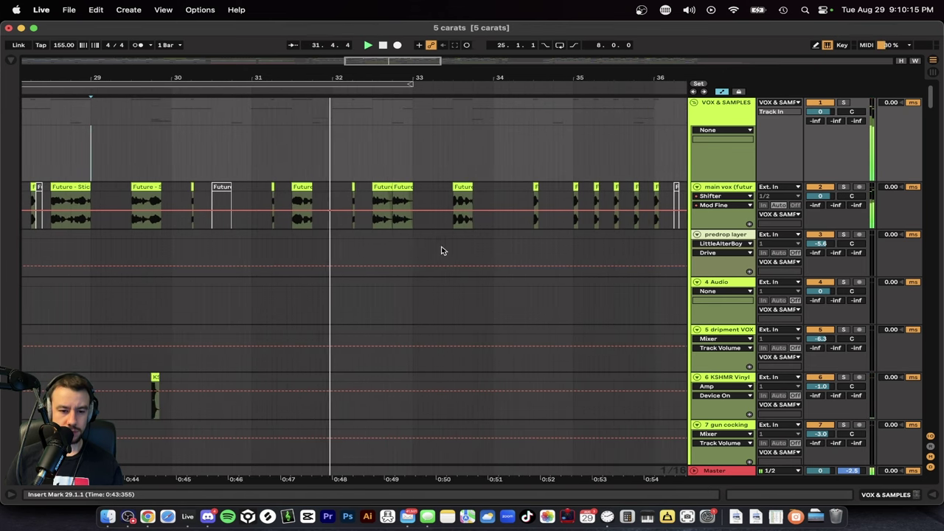
pyautogui.hscroll(2, 390, 246)
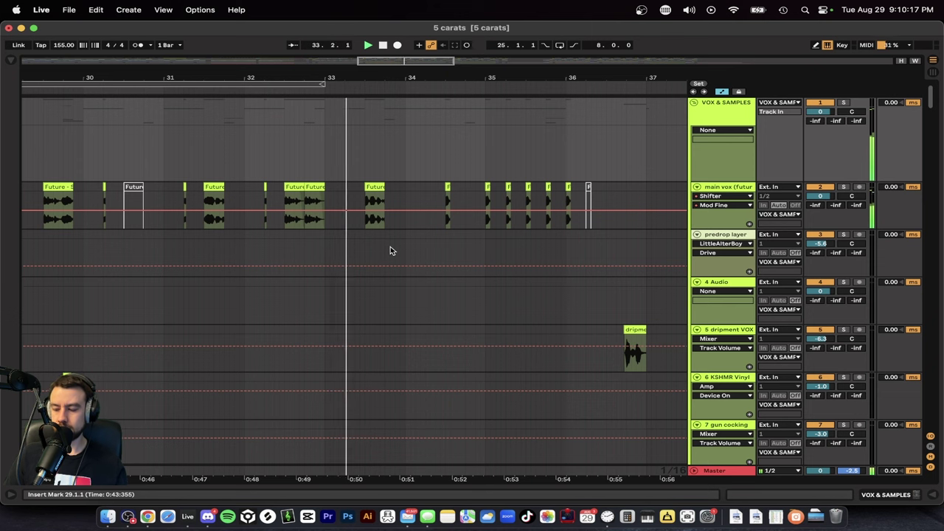
pyautogui.hscroll(3, 390, 249)
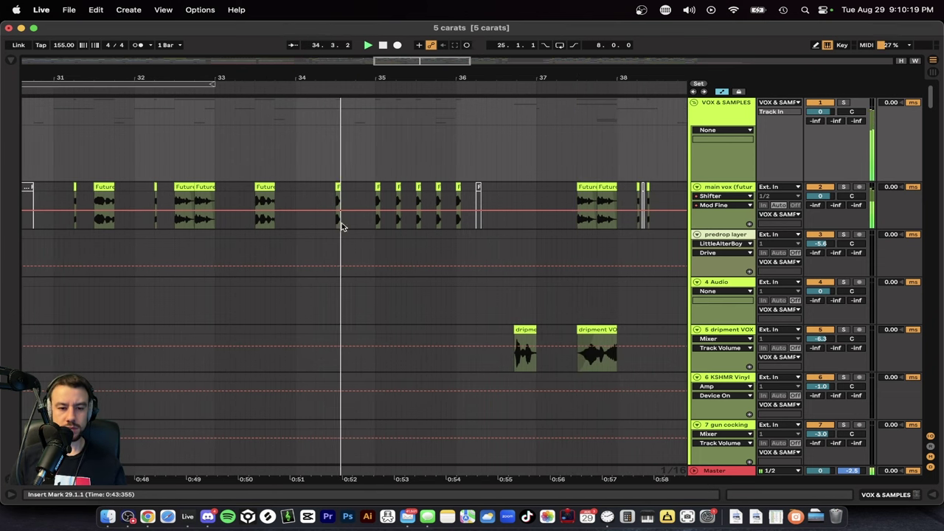
pyautogui.hscroll(4, 402, 249)
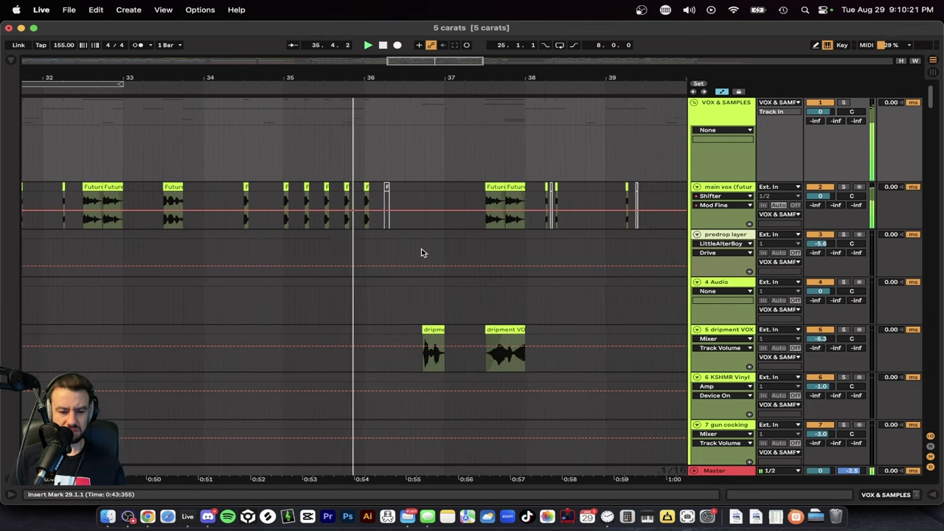
# Step: Select the vocal chop at 36.1.1 and follow the vocal and sample clips of the playing full mix up to bar 44
pyautogui.click(309, 185)
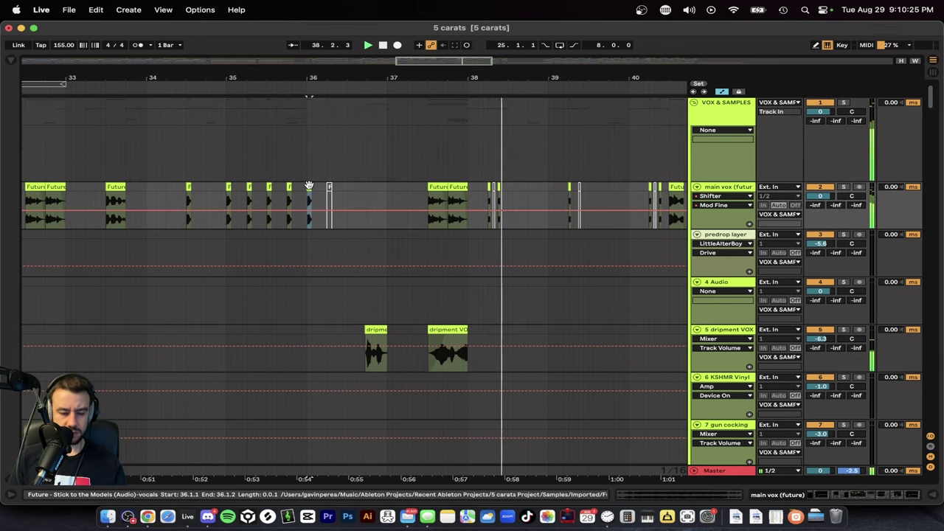
pyautogui.hscroll(8, 455, 241)
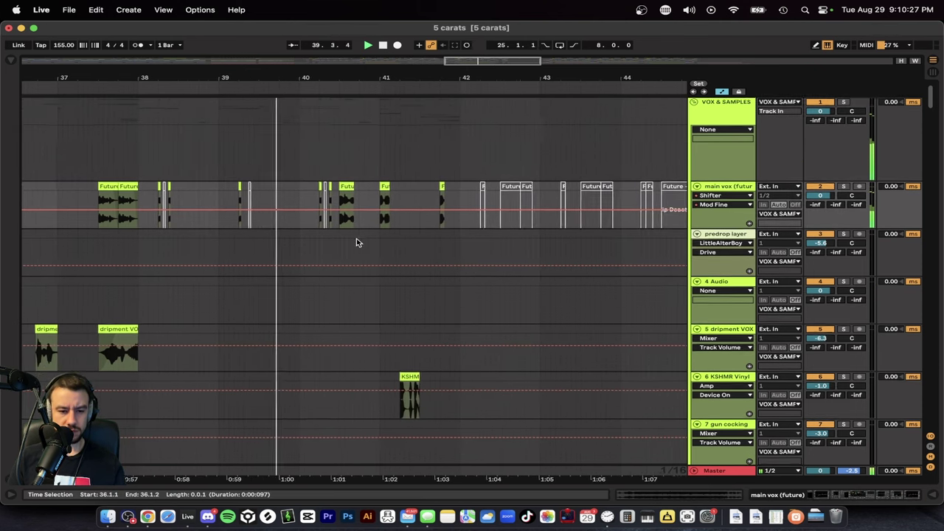
pyautogui.scroll(3, 356, 238)
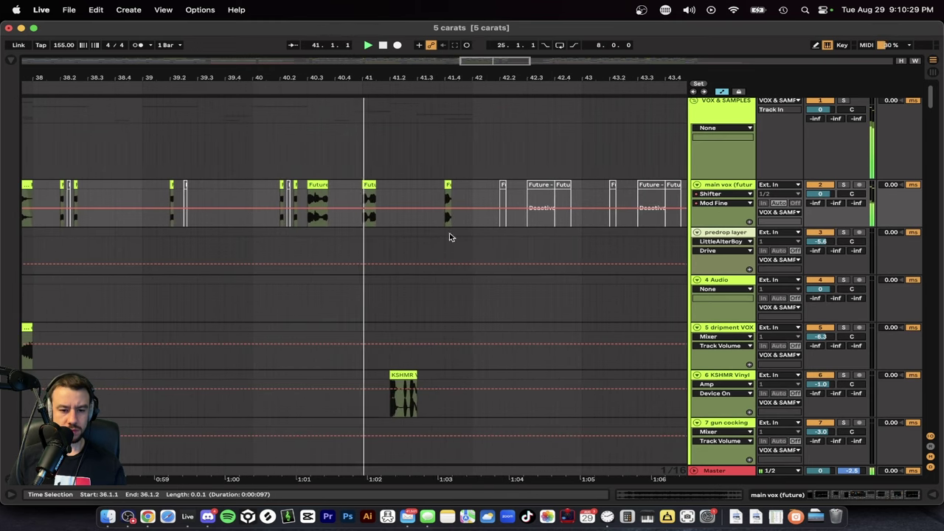
pyautogui.scroll(-3, 470, 243)
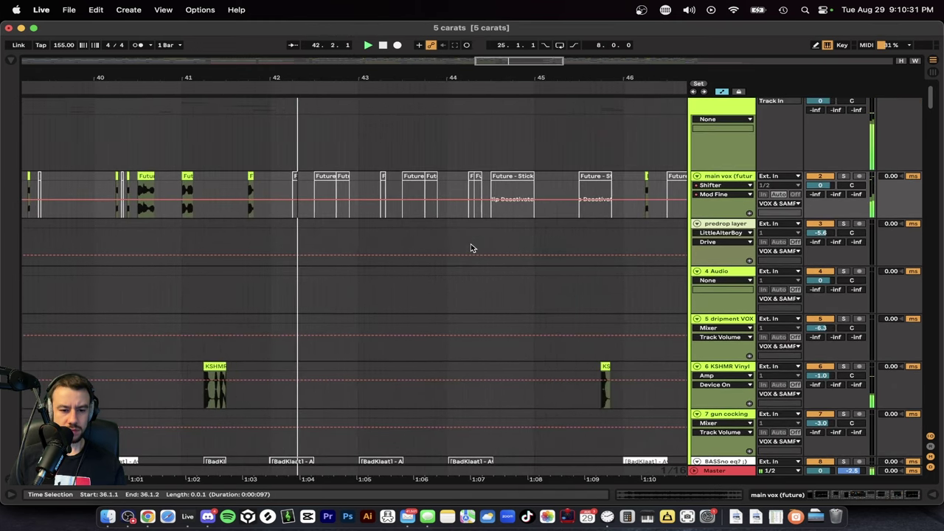
pyautogui.scroll(-3, 472, 248)
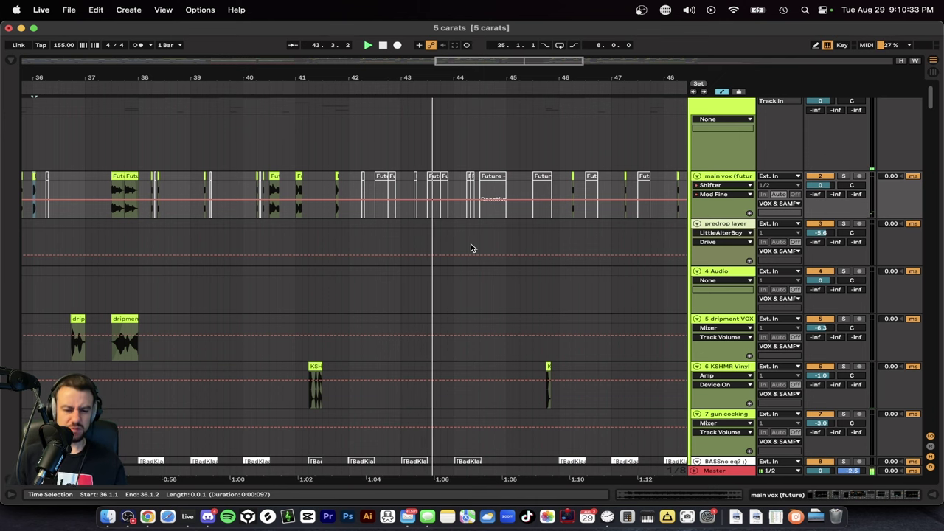
pyautogui.scroll(-10, 470, 244)
pyautogui.scroll(15, 470, 245)
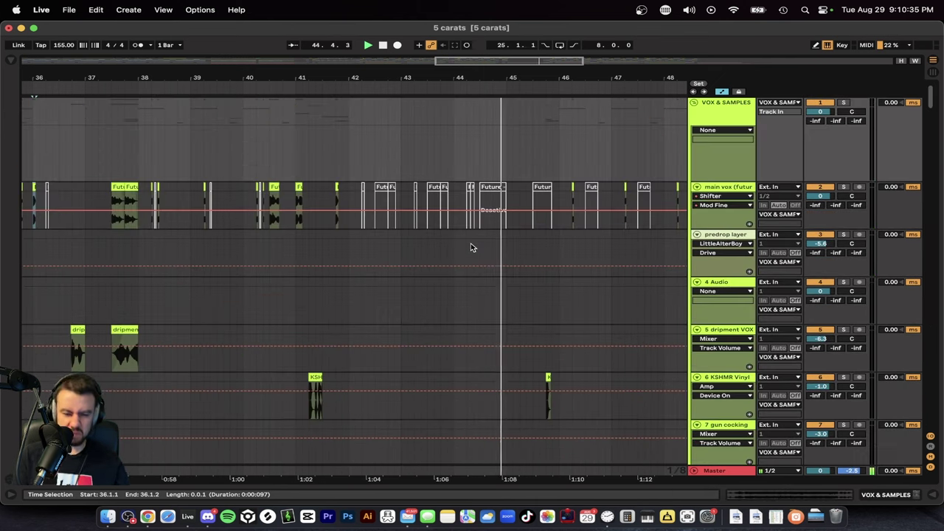
pyautogui.hotkey('alt', 'u')
# Step: Open Serum on the badklaaat track, load SUB - Boomer from BadKlaat's Dubstep Forge Serum Presets, and audition it an octave lower
pyautogui.scroll(-5, 470, 244)
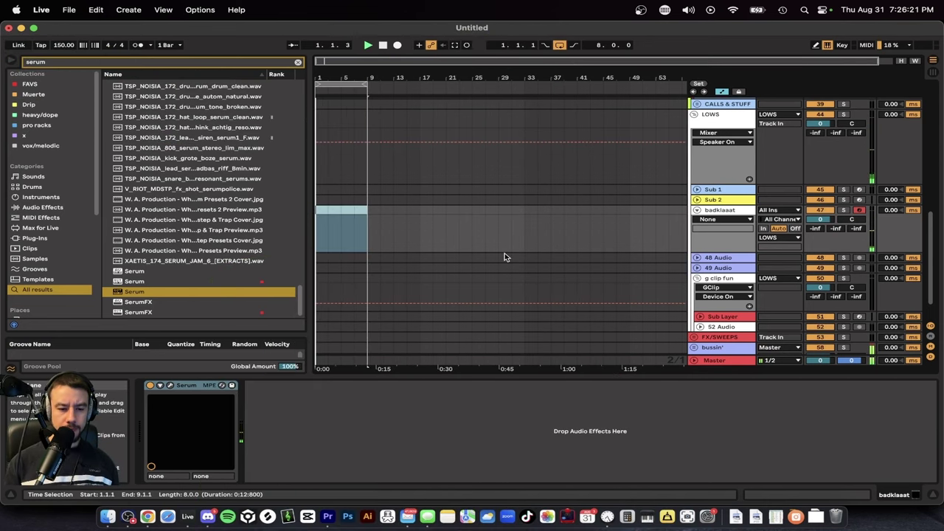
pyautogui.scroll(1, 374, 228)
pyautogui.scroll(2, 362, 249)
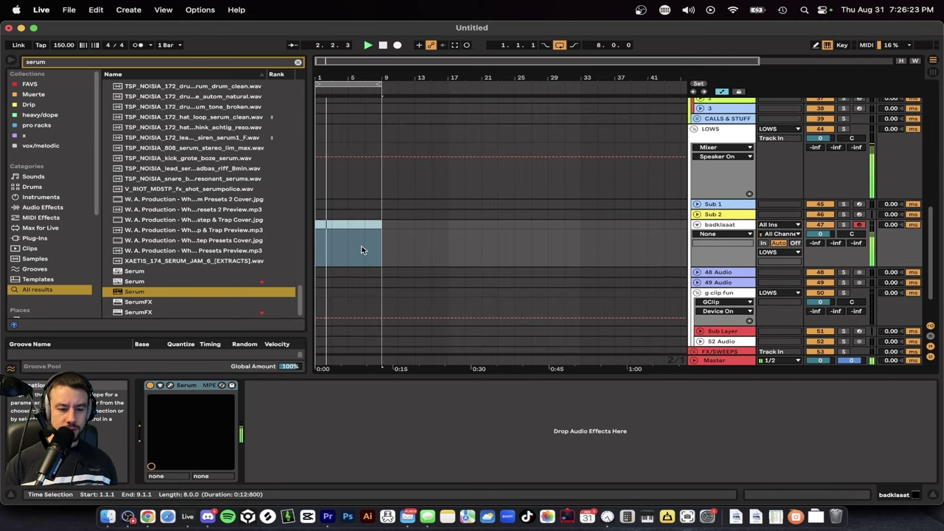
pyautogui.click(170, 385)
pyautogui.click(480, 52)
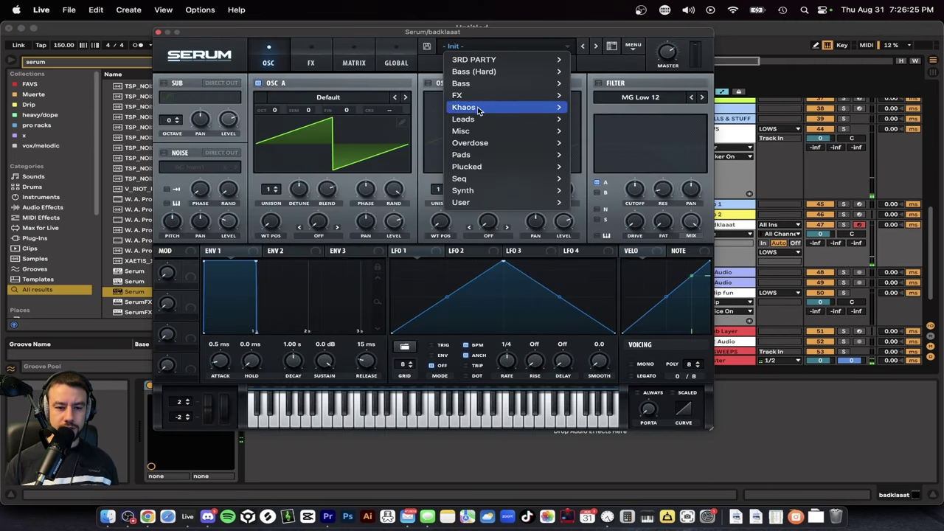
pyautogui.moveTo(502, 59)
pyautogui.moveTo(728, 96)
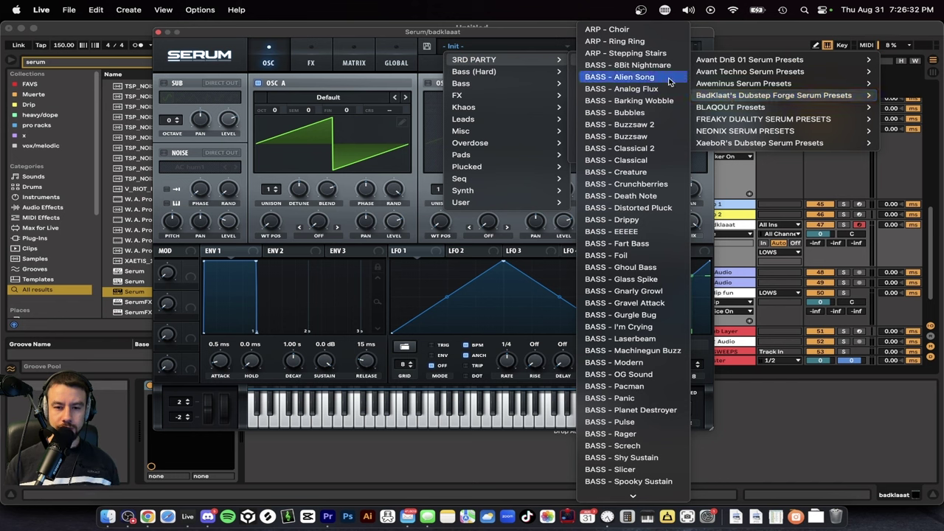
pyautogui.scroll(-5, 647, 225)
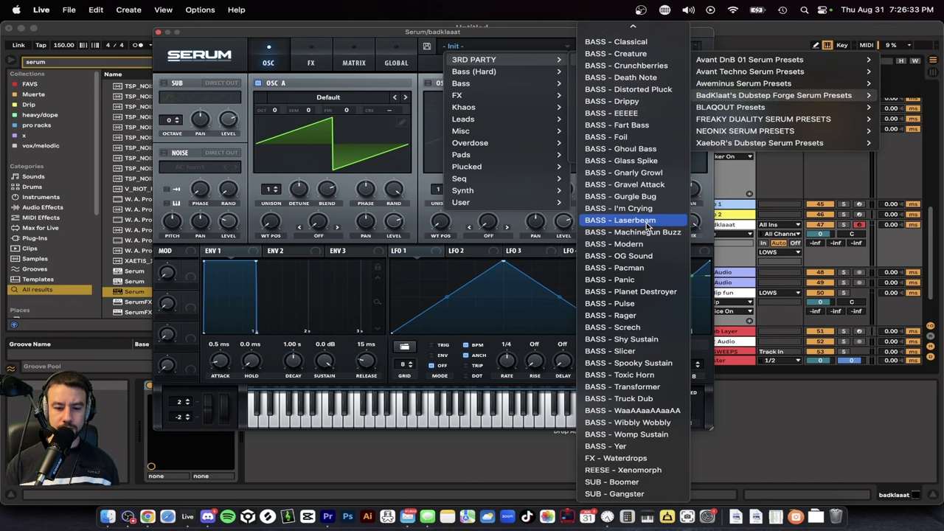
pyautogui.click(610, 484)
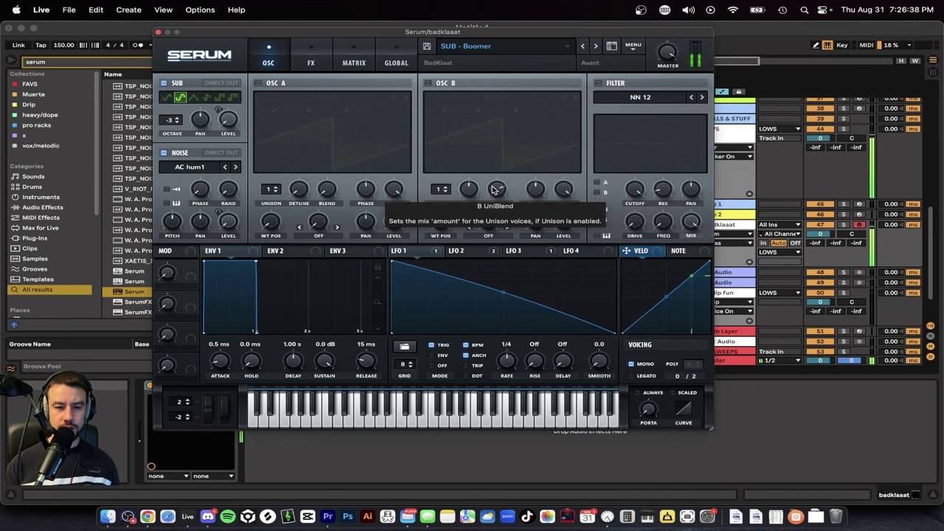
pyautogui.press('z')
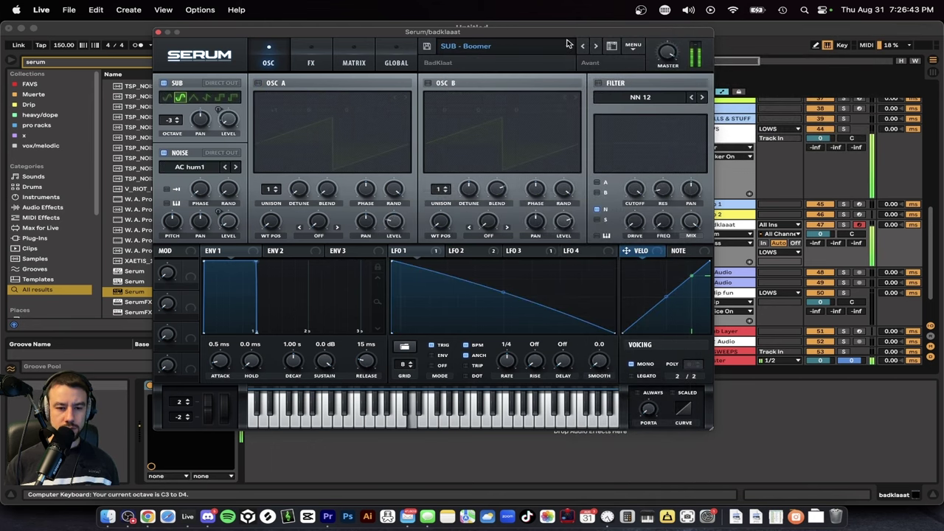
# Step: Switch Serum to the SUB - Gangster preset and audition it with notes in different octaves
pyautogui.click(596, 47)
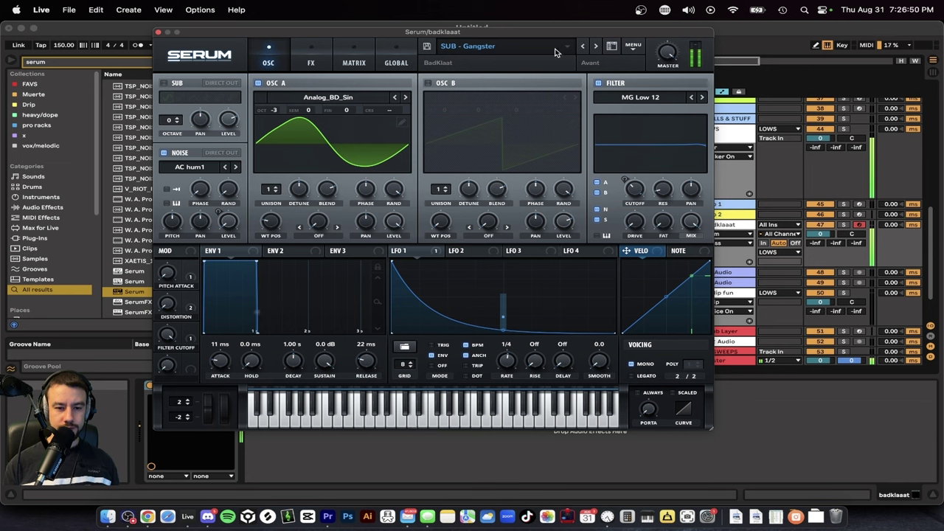
pyautogui.press('z')
pyautogui.press('s')
pyautogui.press('x')
pyautogui.press('s')
# Step: Load the REESE - Xenomorph preset from the BadKlaat bank and play it with the computer keyboard octave lowered to C0
pyautogui.click(563, 48)
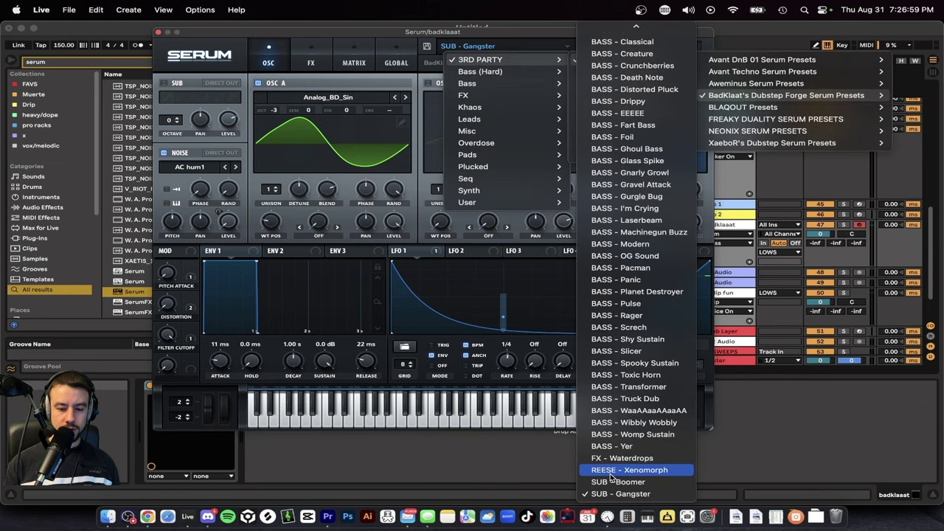
pyautogui.click(610, 472)
pyautogui.press('k')
pyautogui.press('z')
pyautogui.press('z')
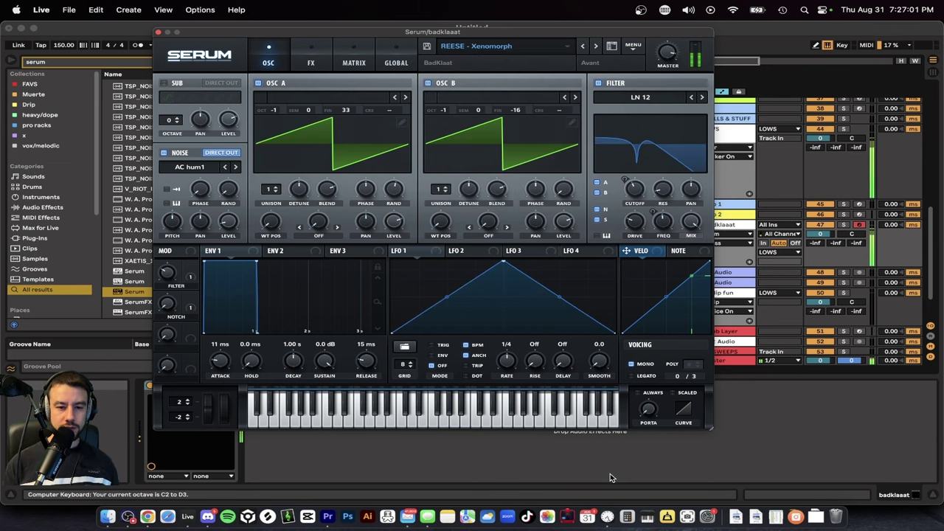
pyautogui.press('a')
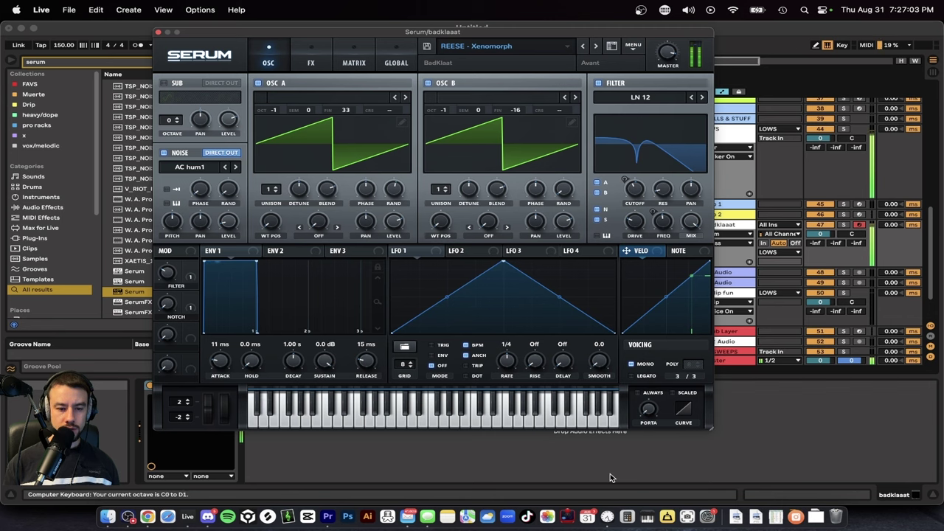
# Step: Raise the computer keyboard octave to C1 and play a run of notes with the REESE - Xenomorph preset
pyautogui.press('x')
pyautogui.press('g')
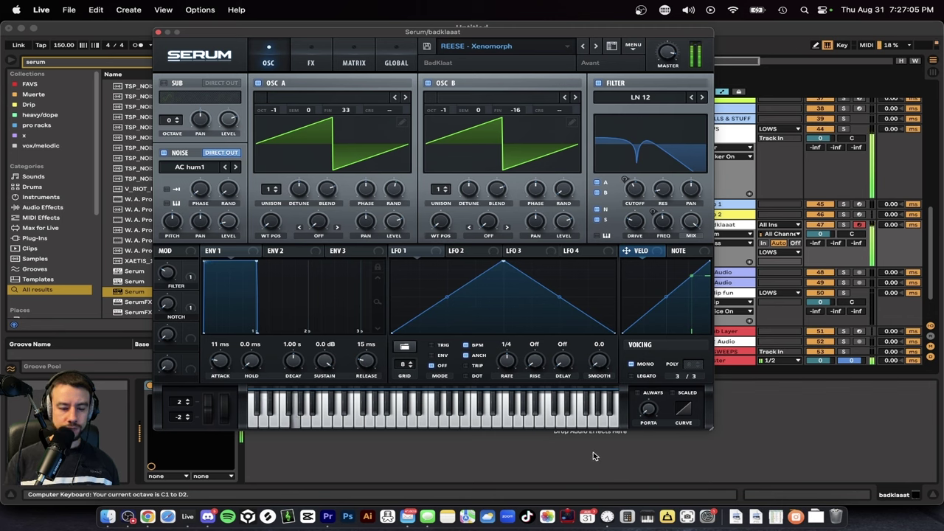
pyautogui.press('h')
pyautogui.press('d')
pyautogui.press('f')
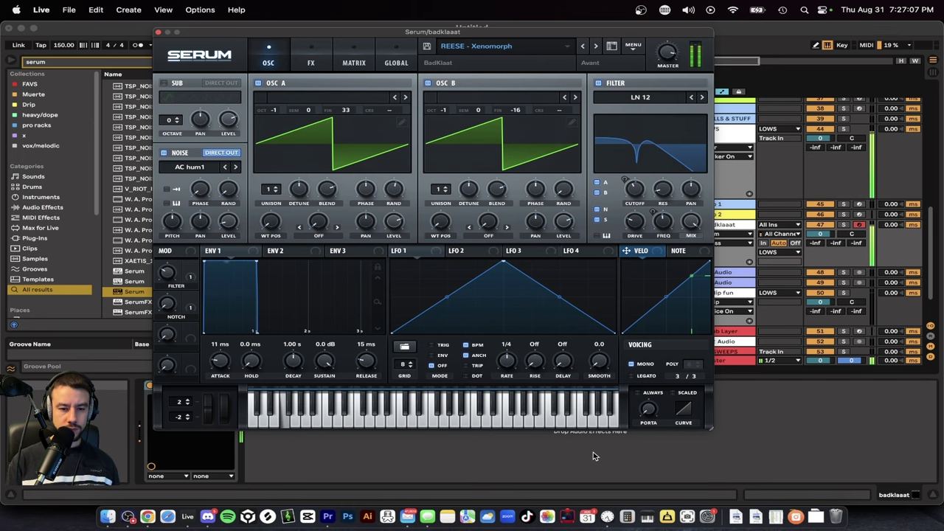
pyautogui.press('g')
pyautogui.press('s')
# Step: Load the BASS - Foil preset from BadKlaat's Dubstep Forge Serum Presets and audition it with the keyboard octave raised to C3
pyautogui.click(476, 45)
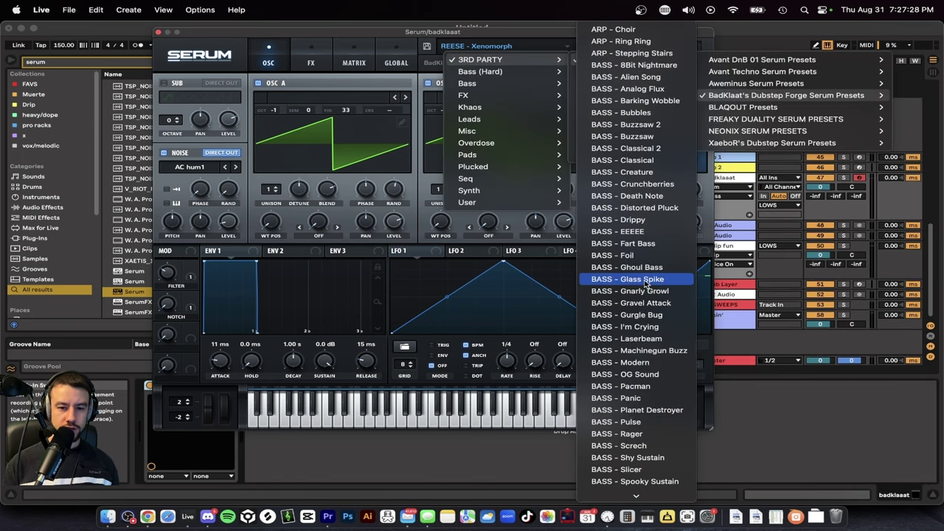
pyautogui.click(622, 203)
pyautogui.press('x')
pyautogui.press('x')
pyautogui.press('s')
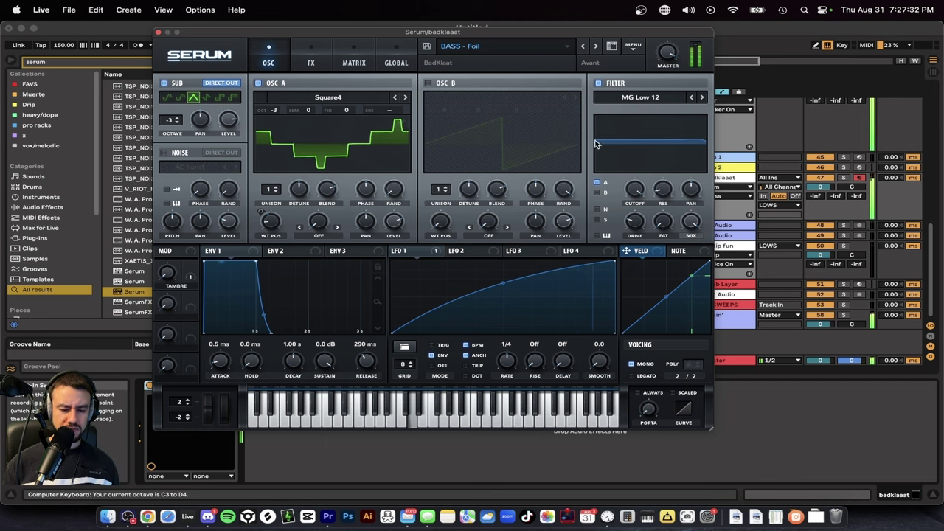
pyautogui.press('s')
pyautogui.press('s')
pyautogui.press('s')
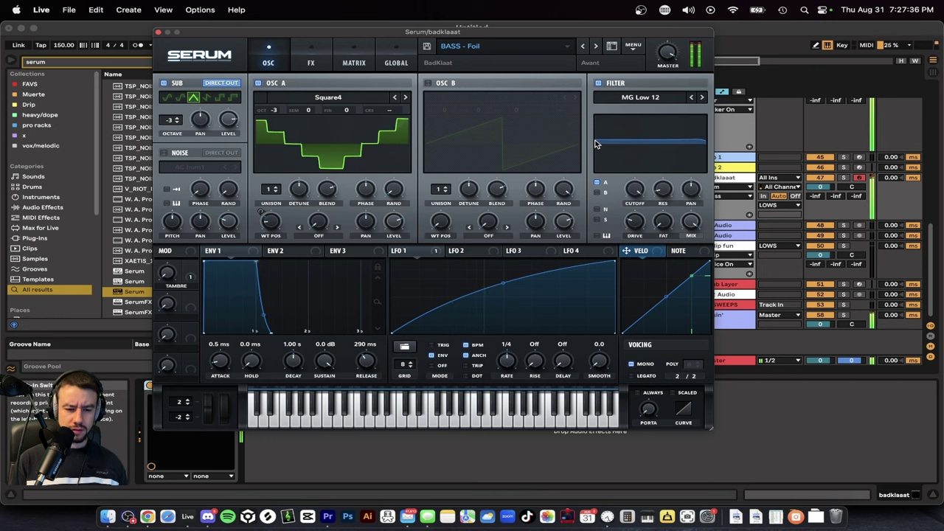
# Step: Advance Serum to the BASS - Ghoul Bass preset and audition it with the keyboard octave raised to C3
pyautogui.click(595, 46)
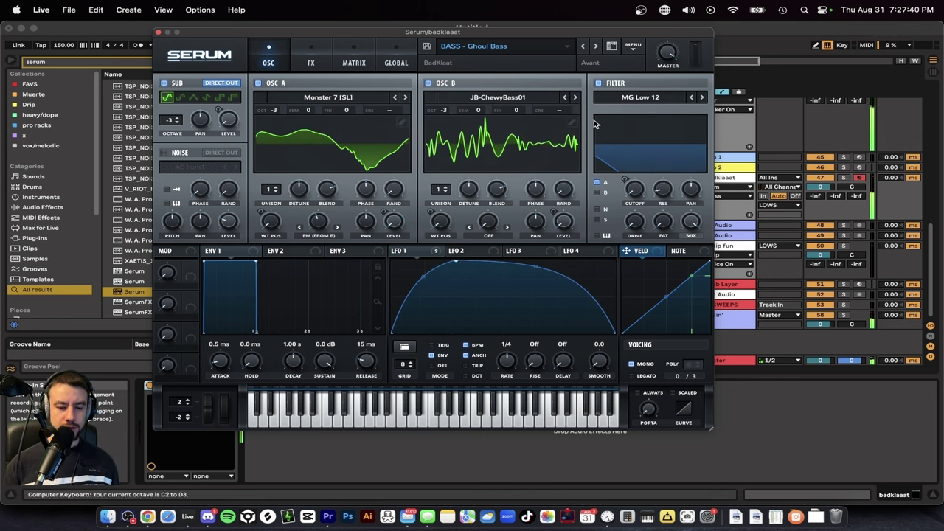
pyautogui.press('x')
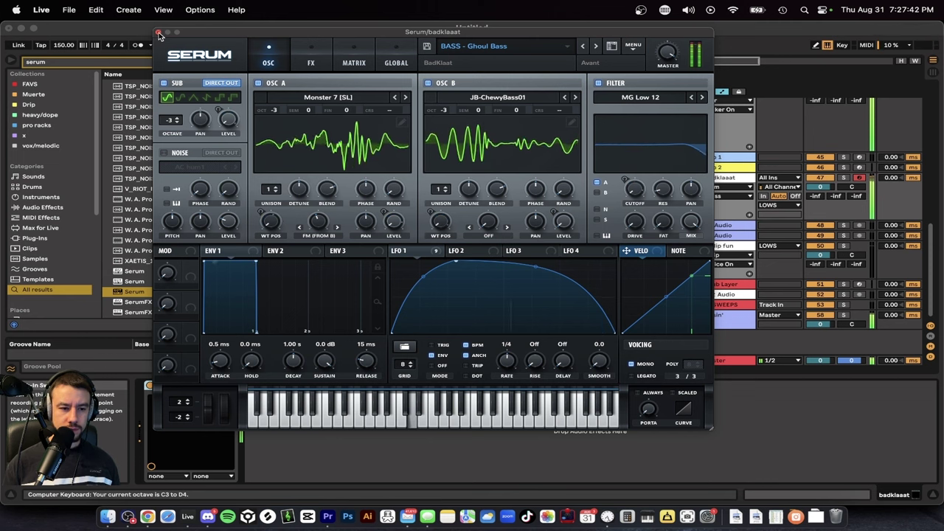
pyautogui.click(158, 34)
pyautogui.press('super+f')
pyautogui.write('d')
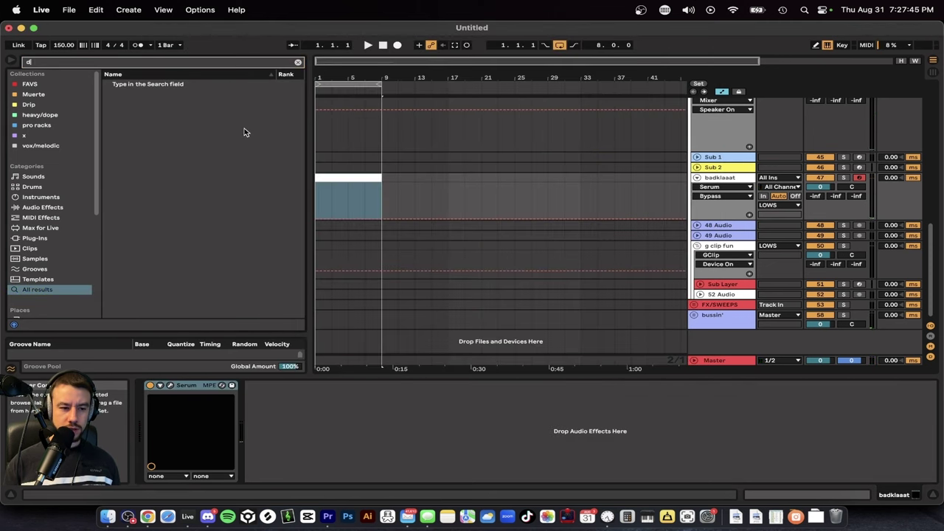
pyautogui.click(170, 385)
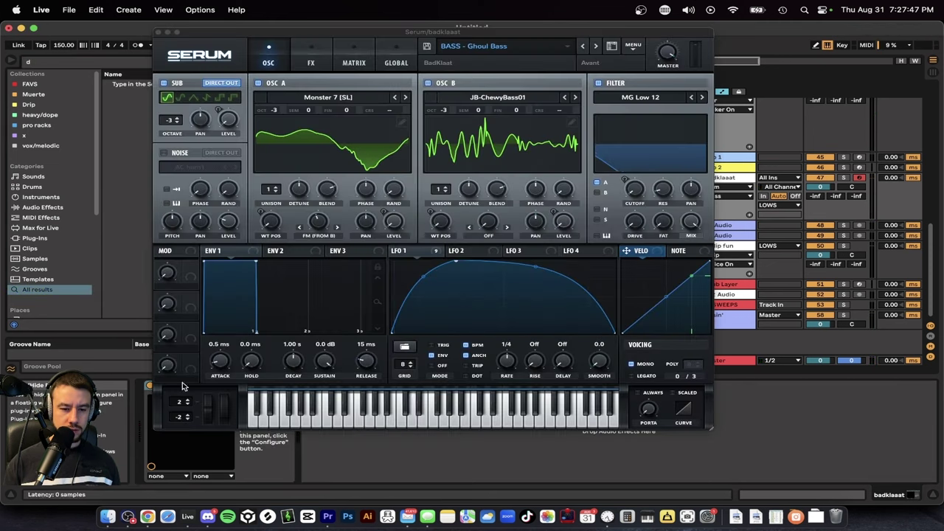
# Step: Advance Serum to the BASS - Glass Spike preset and audition it, lowering the keyboard by one octave
pyautogui.click(596, 46)
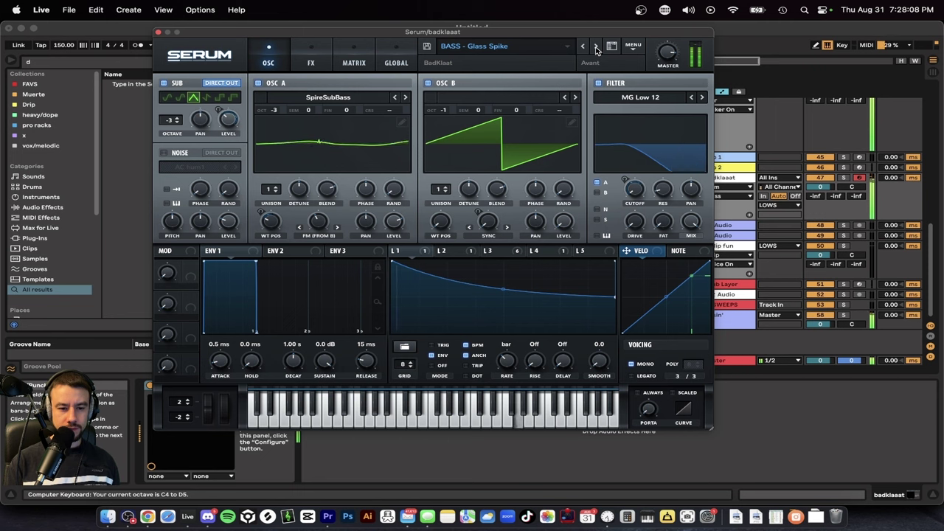
pyautogui.press('z')
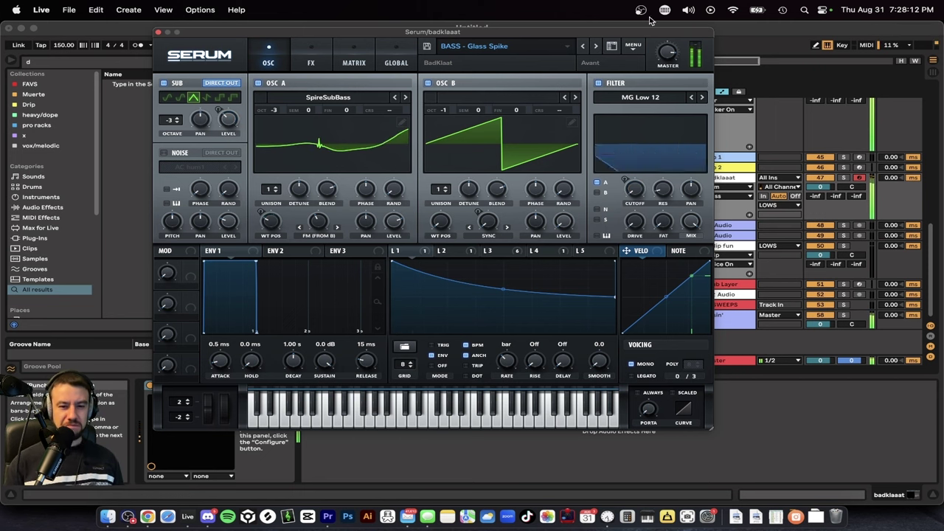
# Step: Advance to the BASS - Gnarly Growl preset and audition it in the C2 and C3 keyboard octaves
pyautogui.click(596, 47)
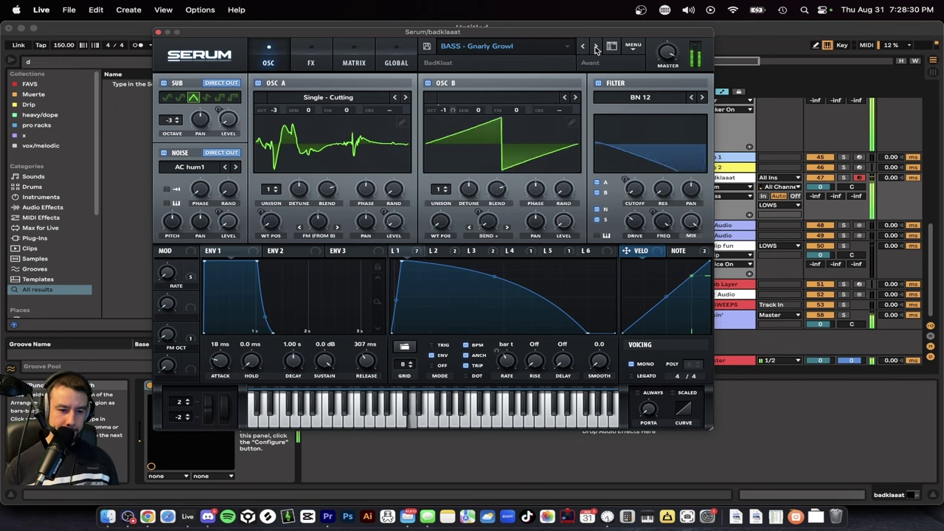
pyautogui.press('s')
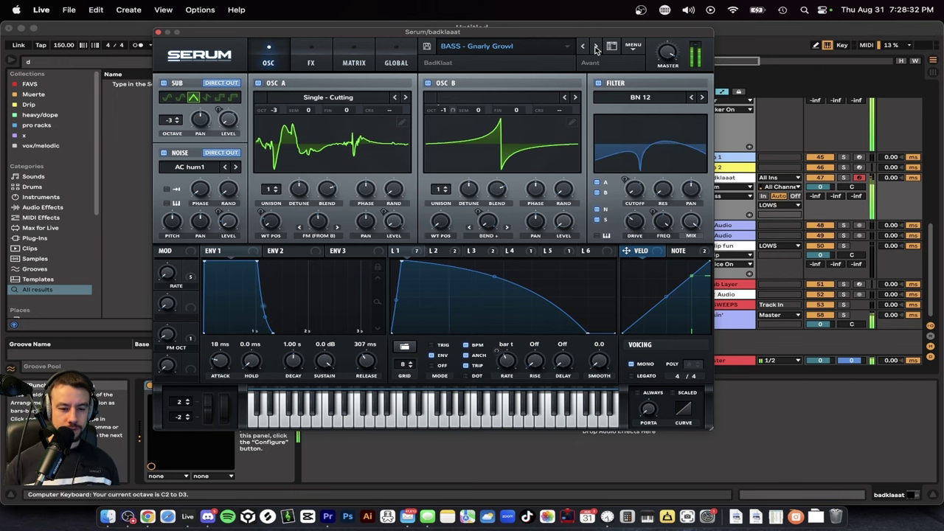
pyautogui.press('s')
pyautogui.press('x')
pyautogui.press('s')
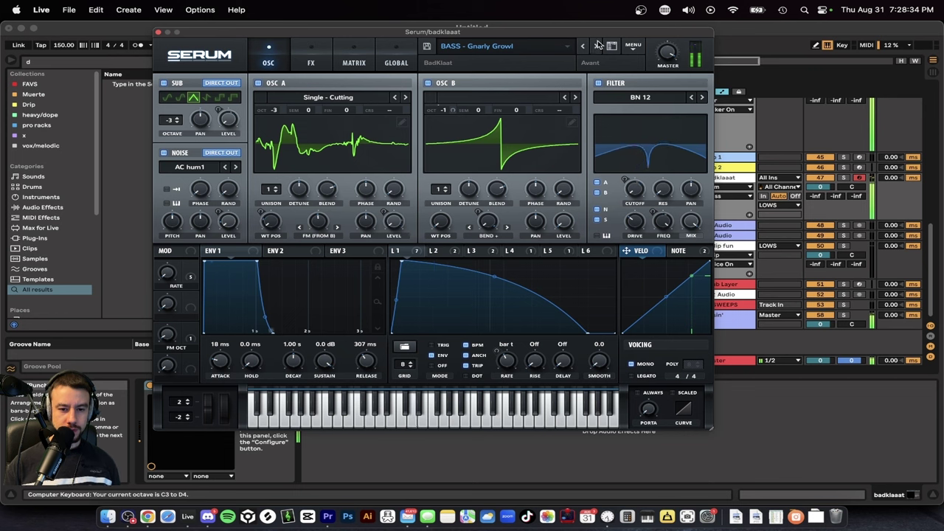
# Step: Advance to the BASS - Gravel Attack preset and play varied low and high notes with the keyboard octave set to C3
pyautogui.click(596, 47)
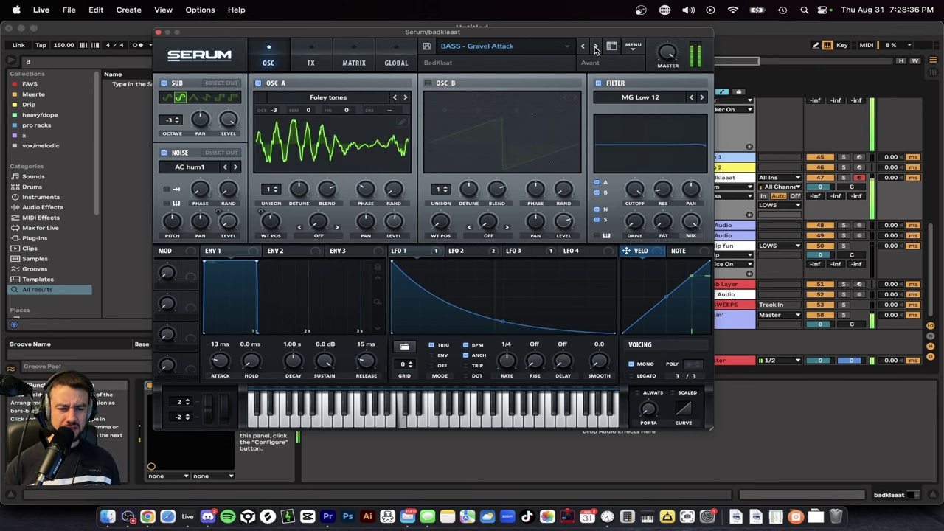
pyautogui.press('x')
pyautogui.press('l')
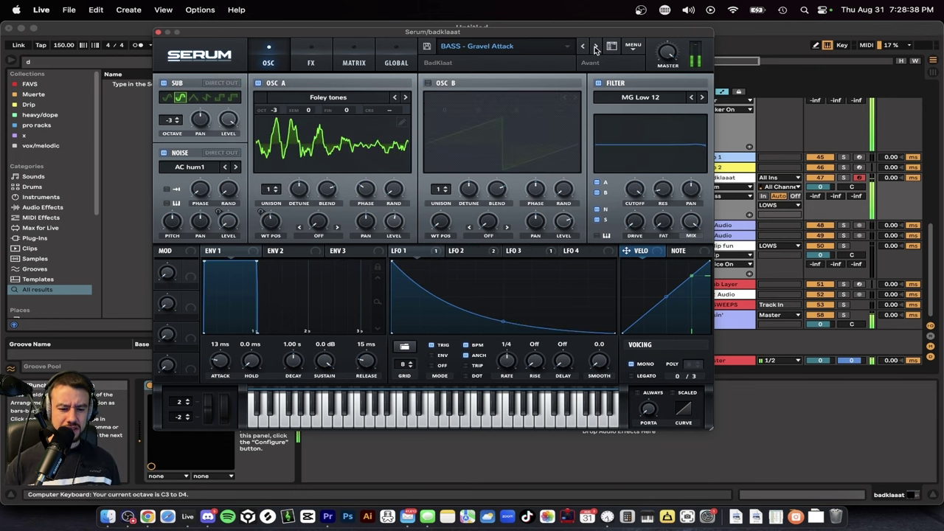
pyautogui.press('s')
pyautogui.press('l')
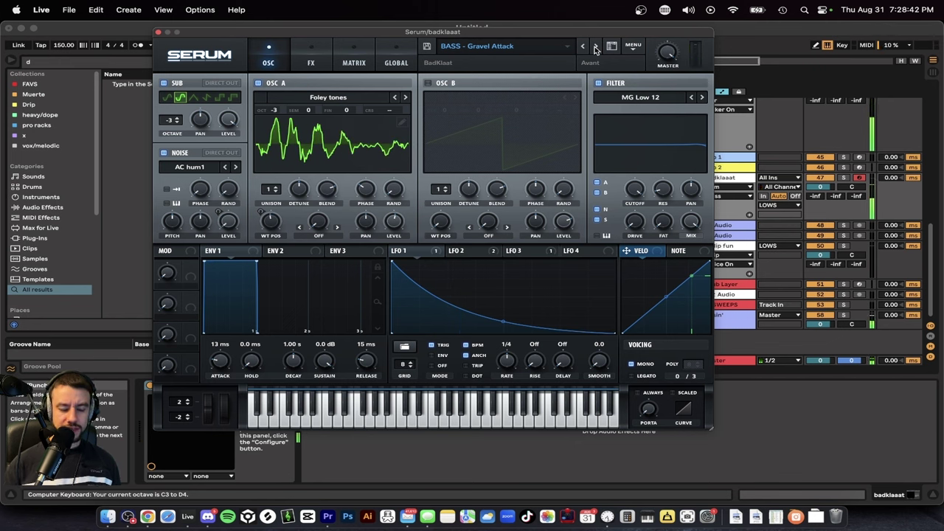
pyautogui.press('s')
pyautogui.press('g')
pyautogui.press('h')
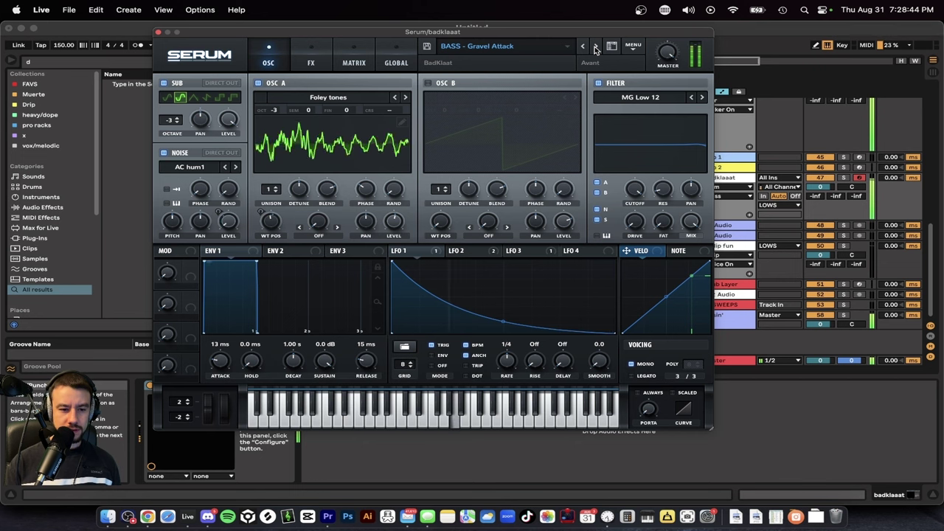
pyautogui.press('g')
pyautogui.press('h')
pyautogui.press('g')
pyautogui.press('a')
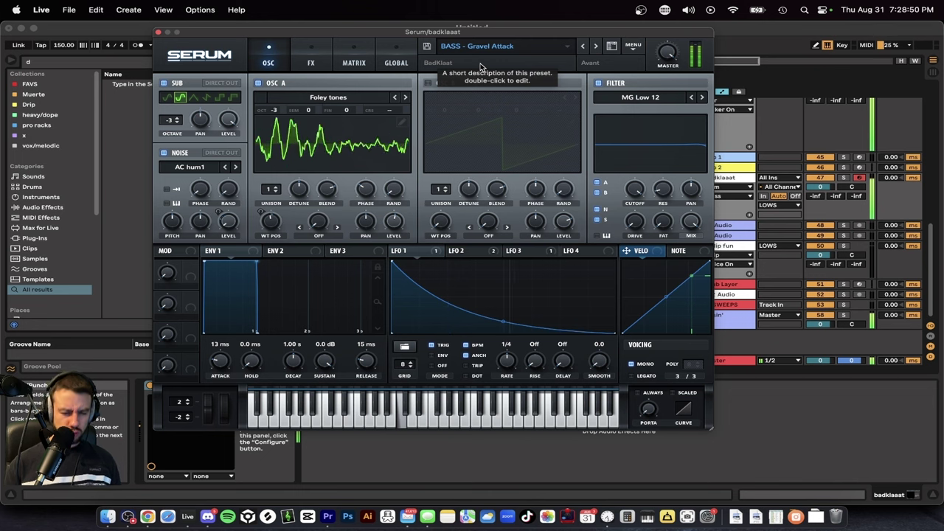
pyautogui.press('a')
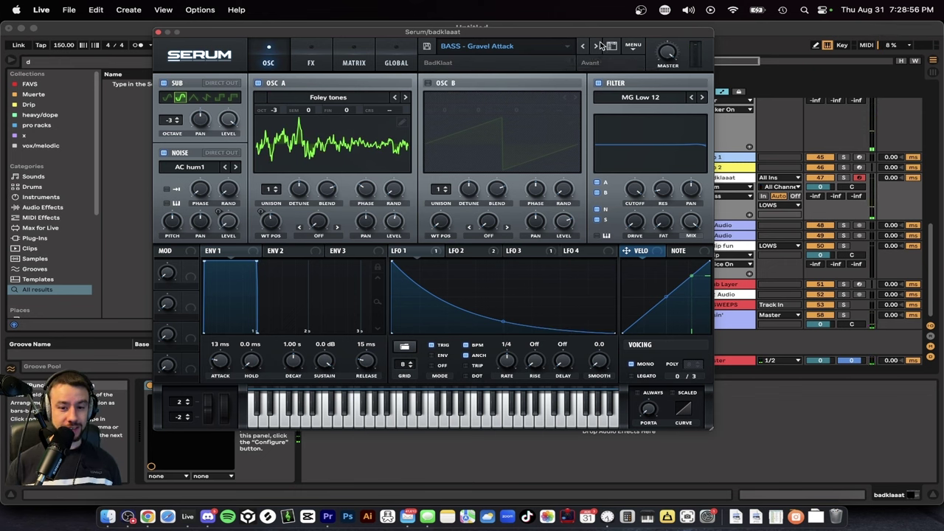
pyautogui.press('s')
pyautogui.press('a')
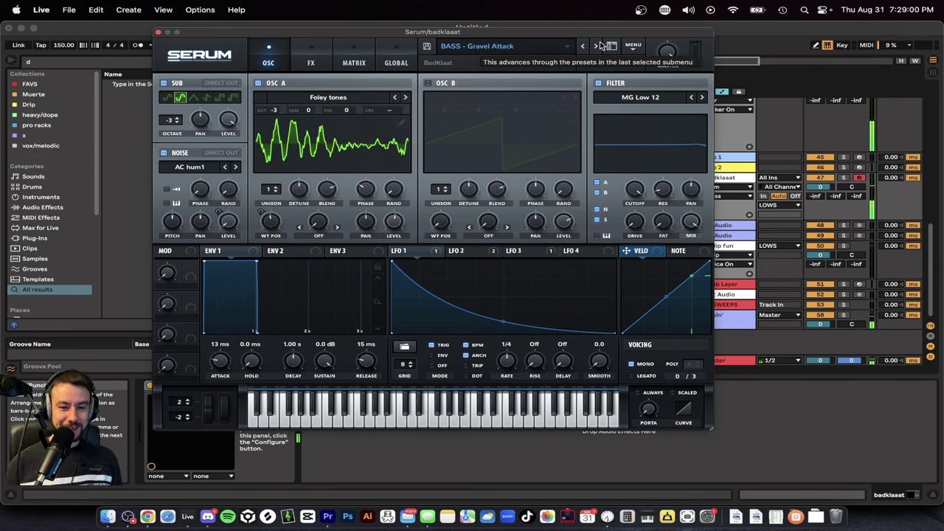
# Step: Advance to the BASS - Gurgle Bug preset and audition it with repeated notes in the C3 octave and one octave lower
pyautogui.click(596, 45)
pyautogui.press('a')
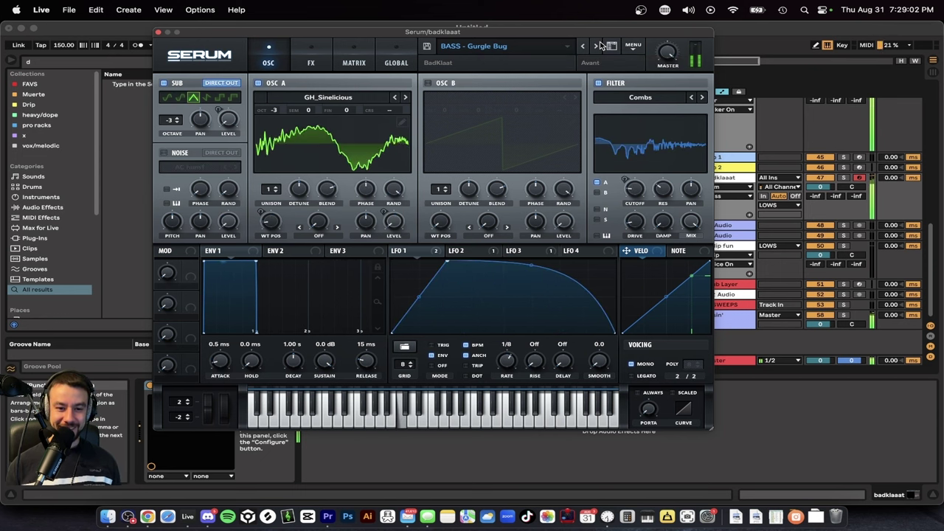
pyautogui.press('s')
pyautogui.press('s')
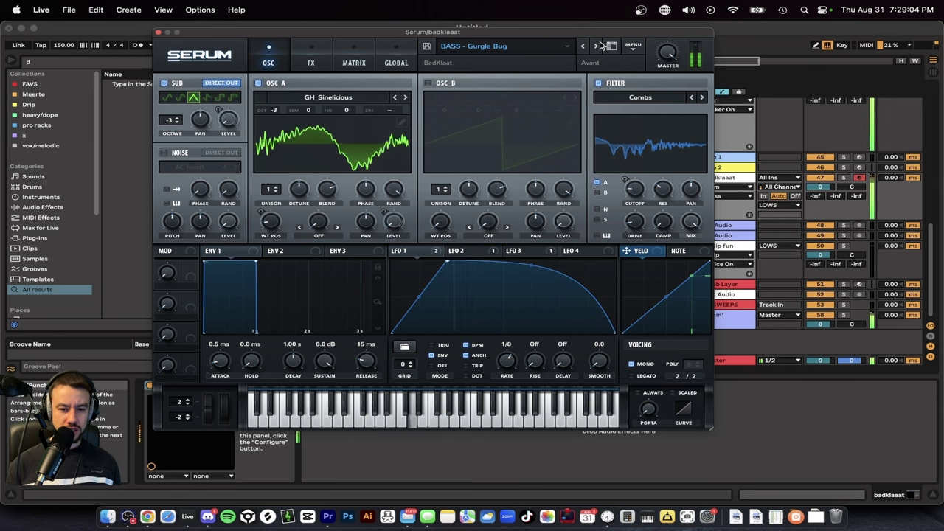
pyautogui.press('a')
pyautogui.press('a')
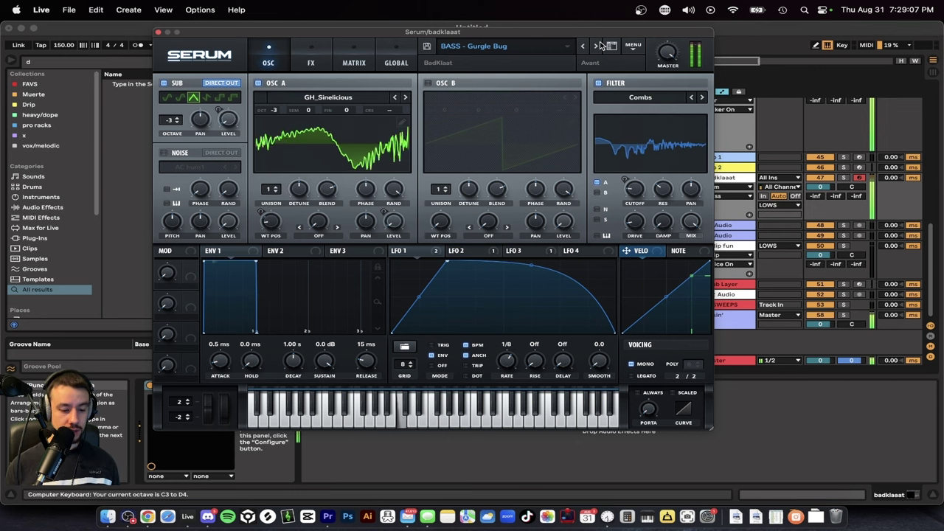
pyautogui.press('z')
pyautogui.press('a')
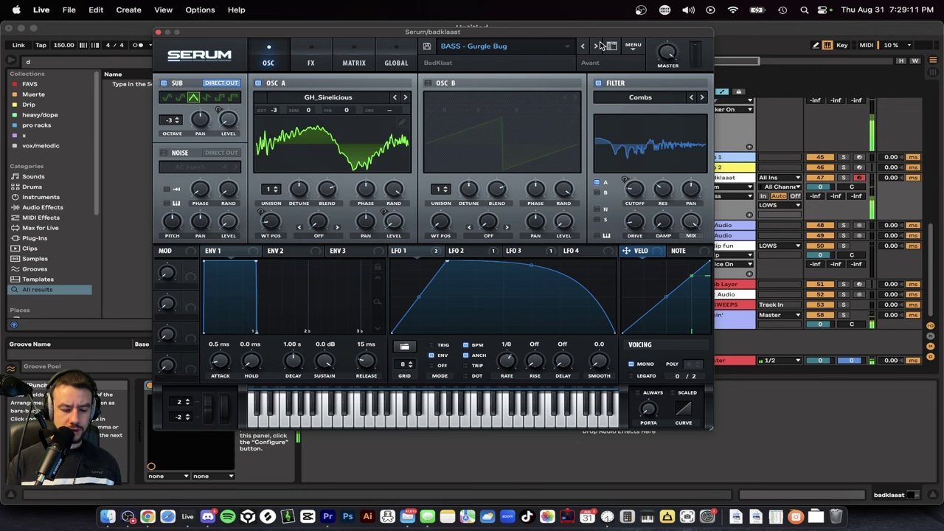
pyautogui.press('f')
pyautogui.press('f')
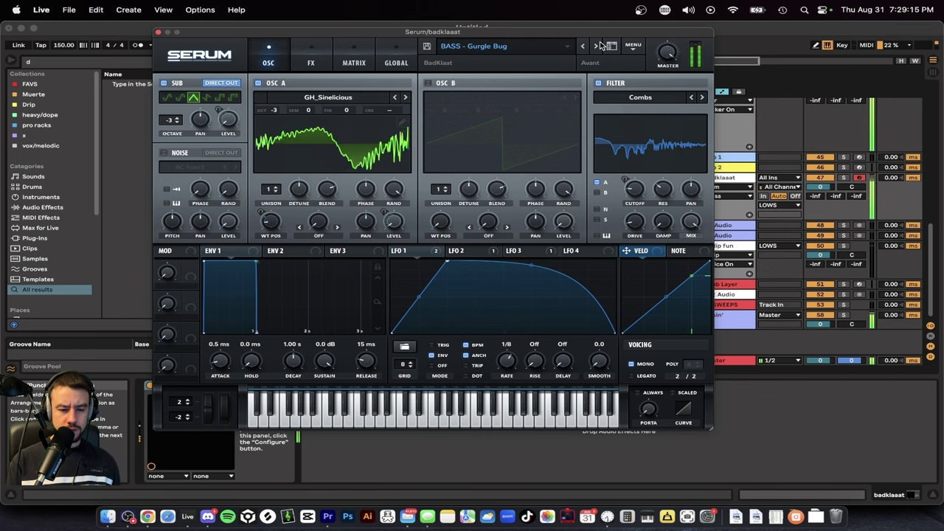
# Step: Advance to the BASS - I'm Crying preset and play alternating notes with the keyboard octave raised to C3
pyautogui.click(596, 46)
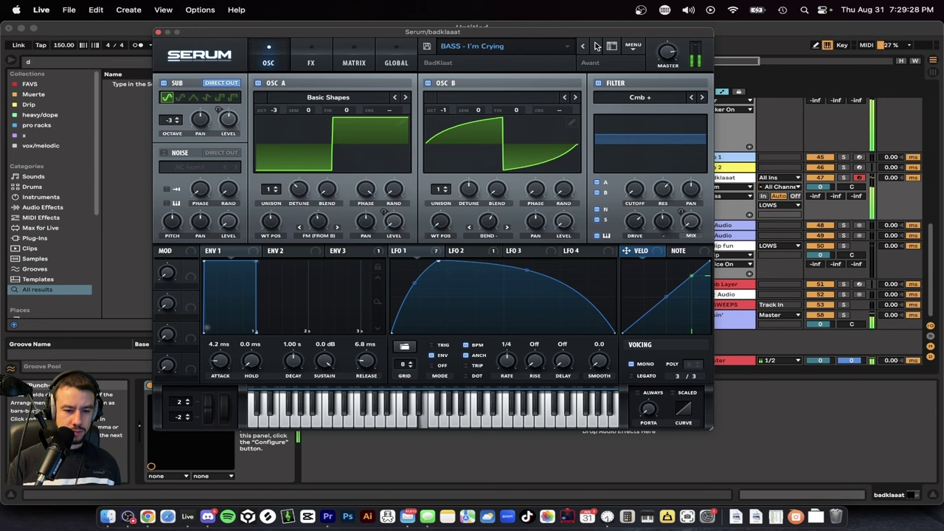
pyautogui.press('x')
pyautogui.press('f')
pyautogui.press('a')
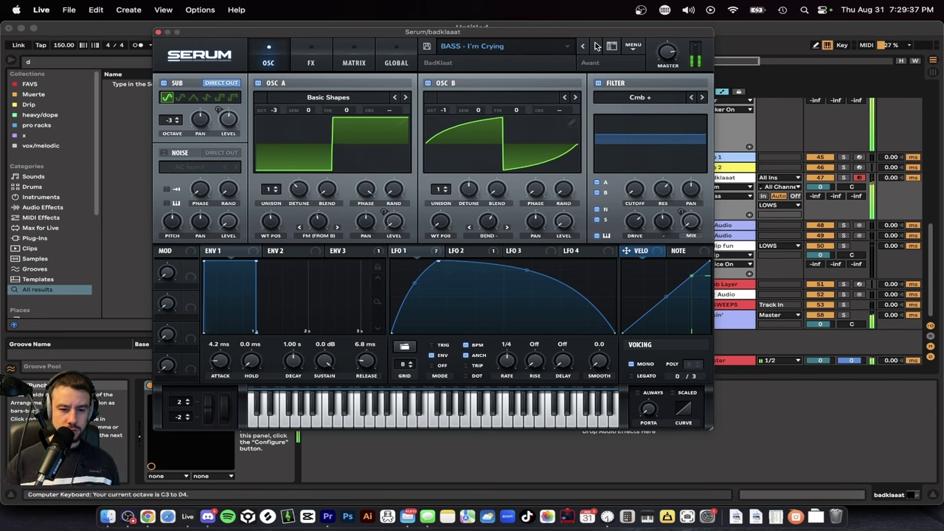
pyautogui.press('a')
pyautogui.press('a')
pyautogui.press('f')
pyautogui.press('a')
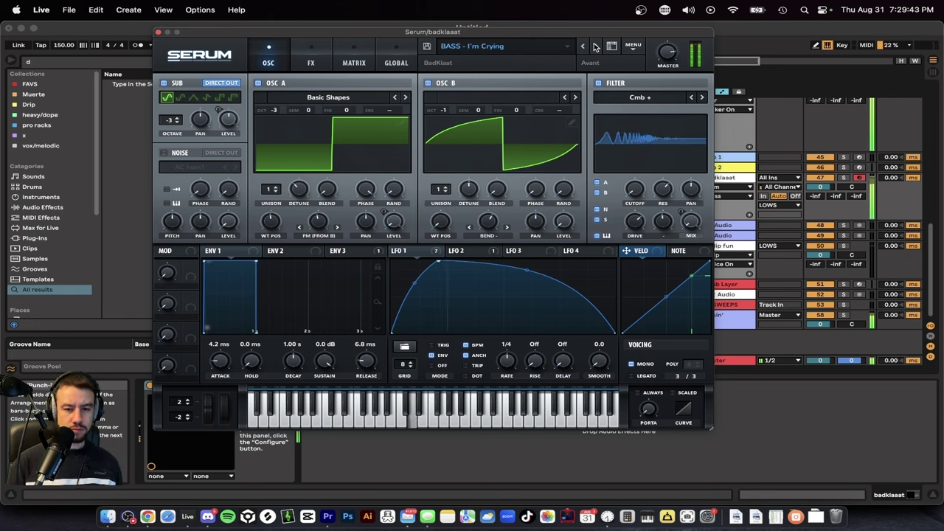
# Step: Advance to the BASS - Laserbeam preset and audition it, raising the keyboard octave to C3
pyautogui.click(595, 47)
pyautogui.press('g')
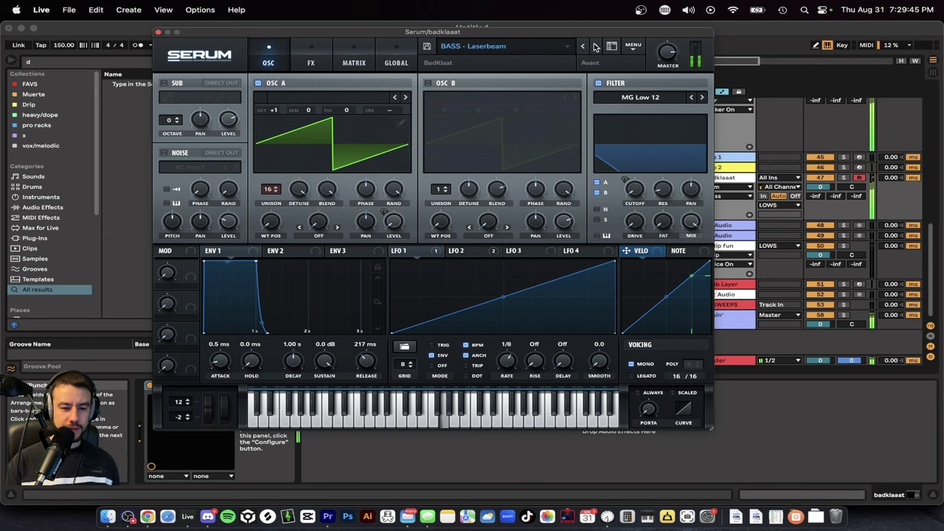
pyautogui.press('x')
pyautogui.press('f')
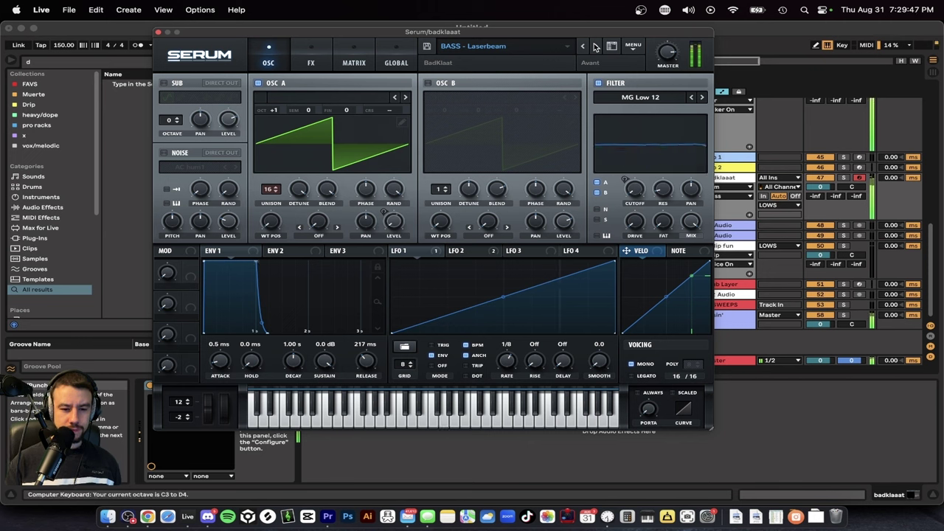
# Step: Advance to the BASS - Machinegun Buzz preset and sweep its Timbre macro to demonstrate the sound variations
pyautogui.click(595, 46)
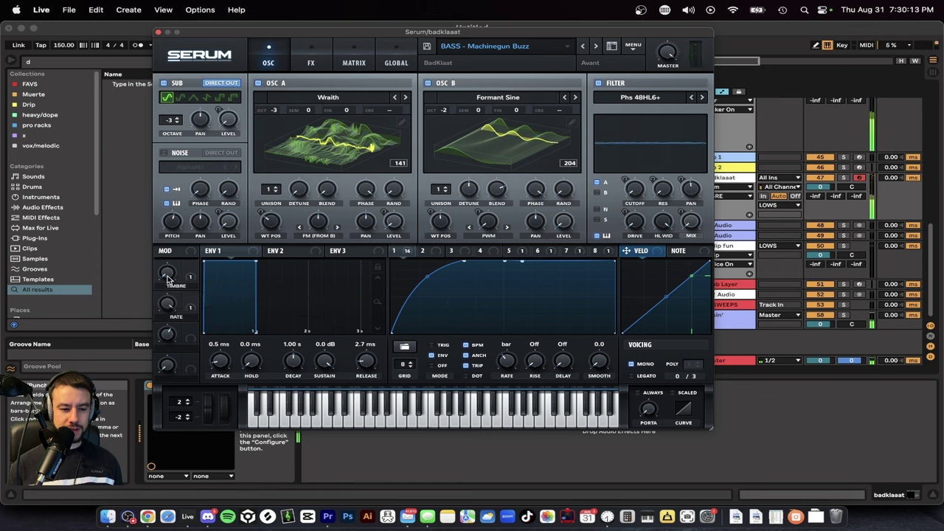
pyautogui.moveTo(167, 277); pyautogui.dragTo(169, 204)
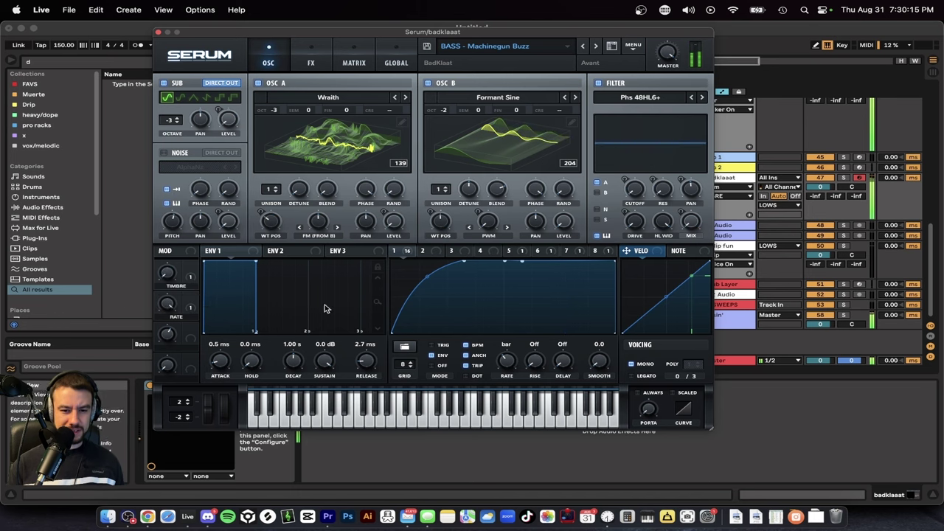
pyautogui.click(595, 46)
pyautogui.click(664, 217)
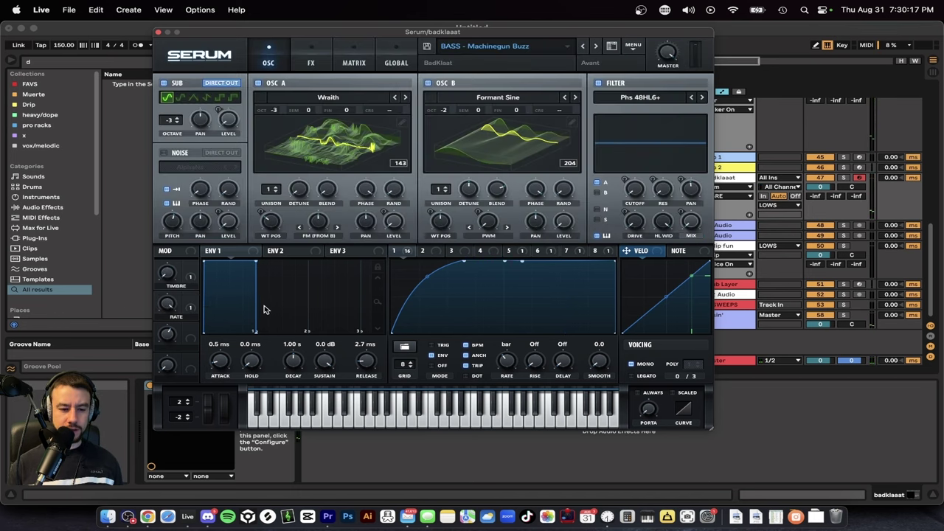
pyautogui.moveTo(170, 276); pyautogui.dragTo(175, 219)
# Step: Advance through the BadKlaat bank to the BASS - OG Sound preset and audition it
pyautogui.click(595, 46)
pyautogui.click(607, 218)
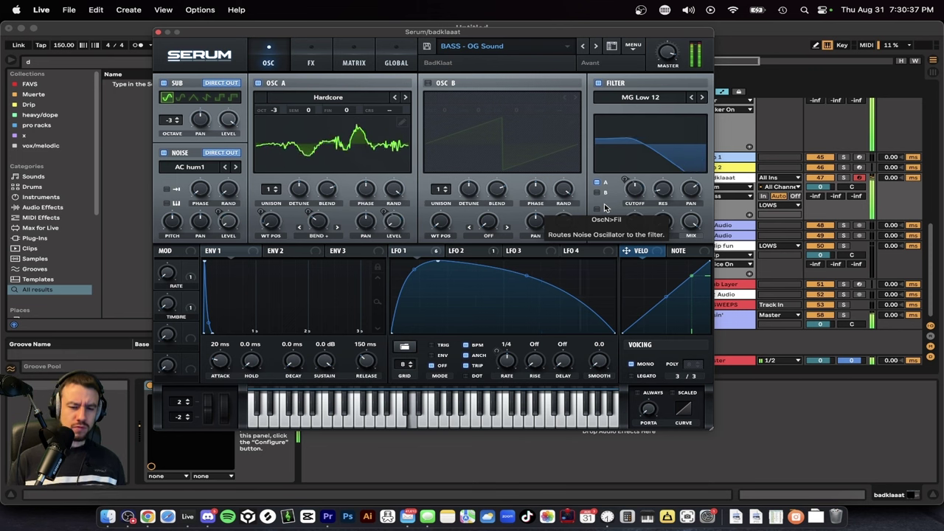
# Step: Advance through the BadKlaat bank to the BASS - Pacman and BASS - Panic presets, auditioning each one
pyautogui.click(596, 46)
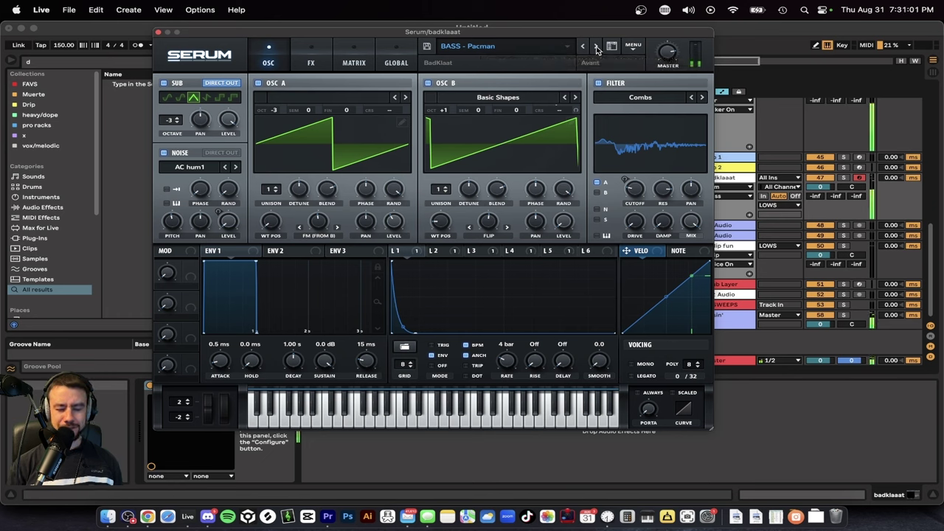
pyautogui.click(597, 47)
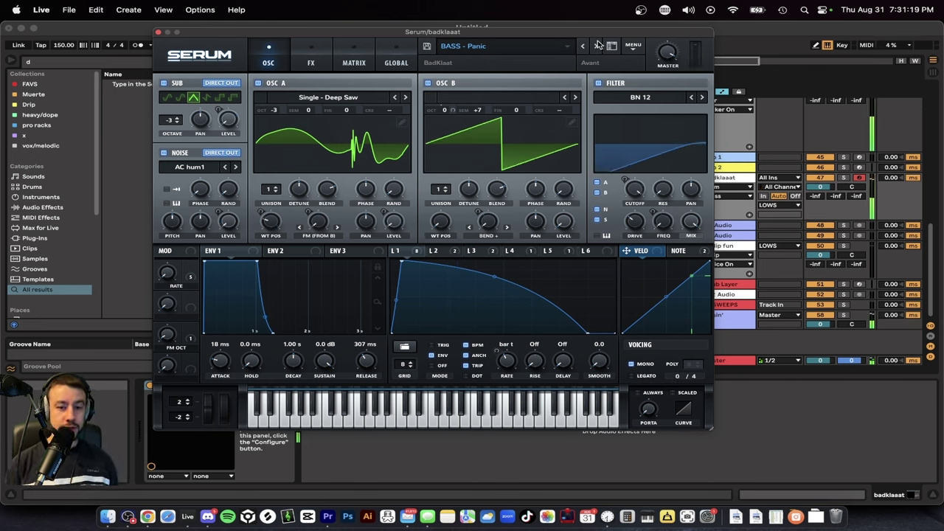
# Step: Advance to the BASS - Planet Destroyer preset, play it with the keyboard octave at C3, and sweep its Vowel macro
pyautogui.click(598, 46)
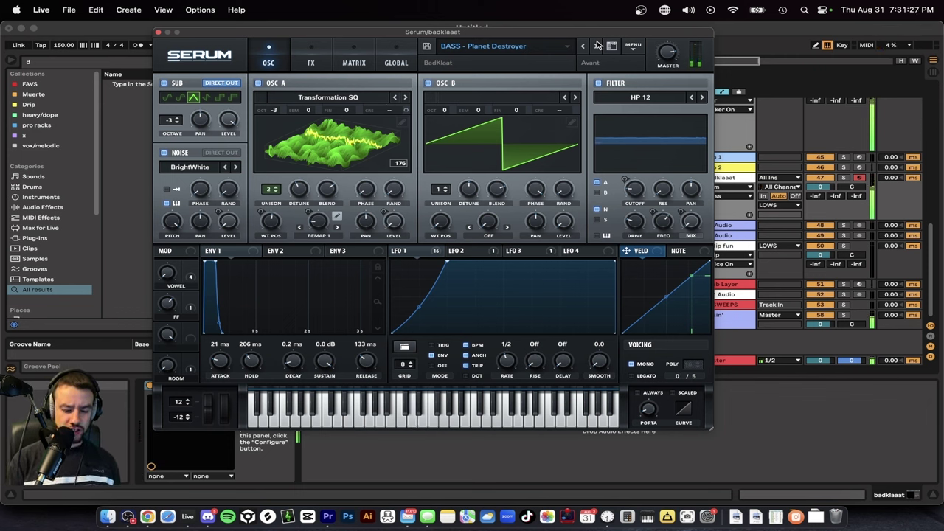
pyautogui.press('d')
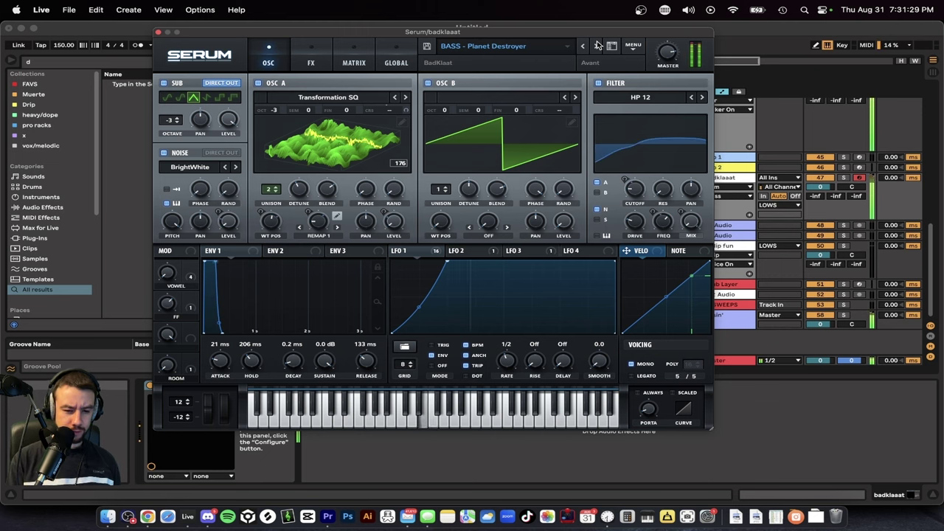
pyautogui.press('z')
pyautogui.press('s')
pyautogui.press('x')
pyautogui.press('s')
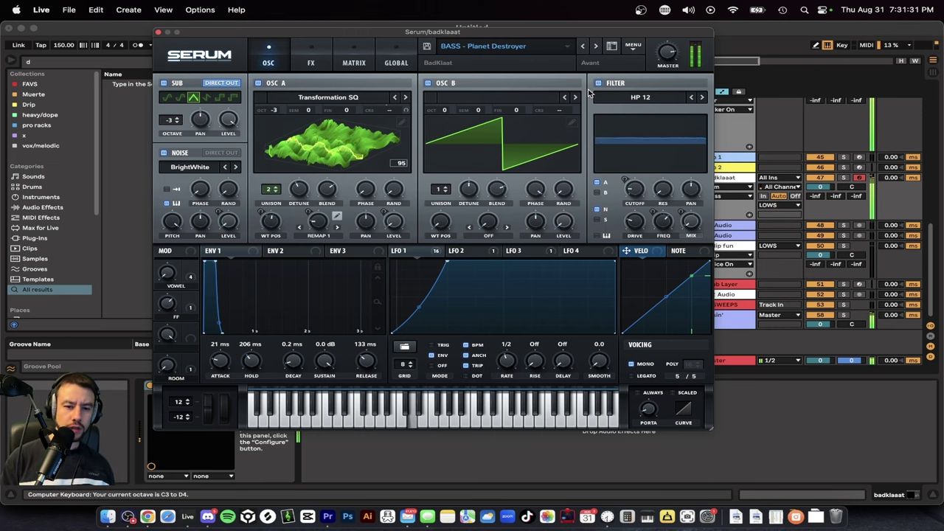
pyautogui.press('s')
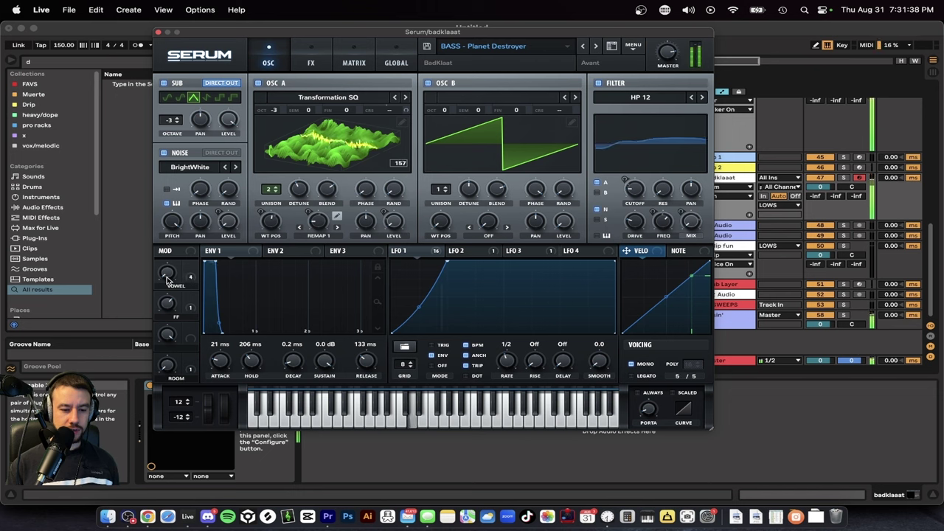
pyautogui.moveTo(169, 275); pyautogui.dragTo(178, 158)
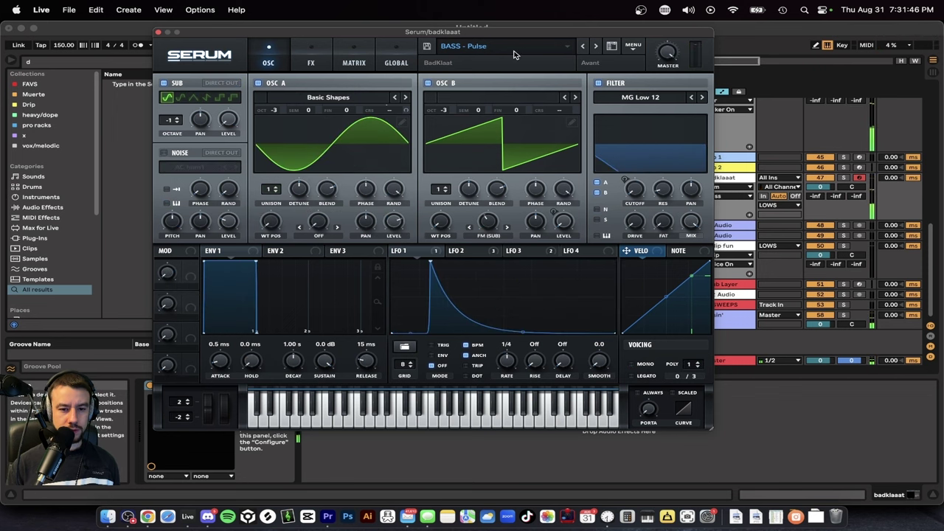
# Step: Check the preset library listing, close it without changing the preset, and audition BASS - Pulse
pyautogui.click(512, 53)
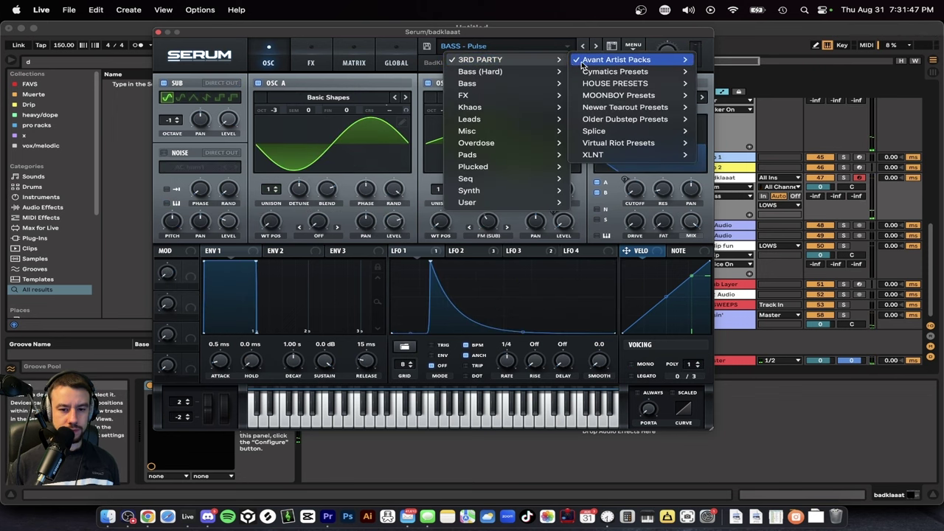
pyautogui.click(508, 38)
pyautogui.press('s')
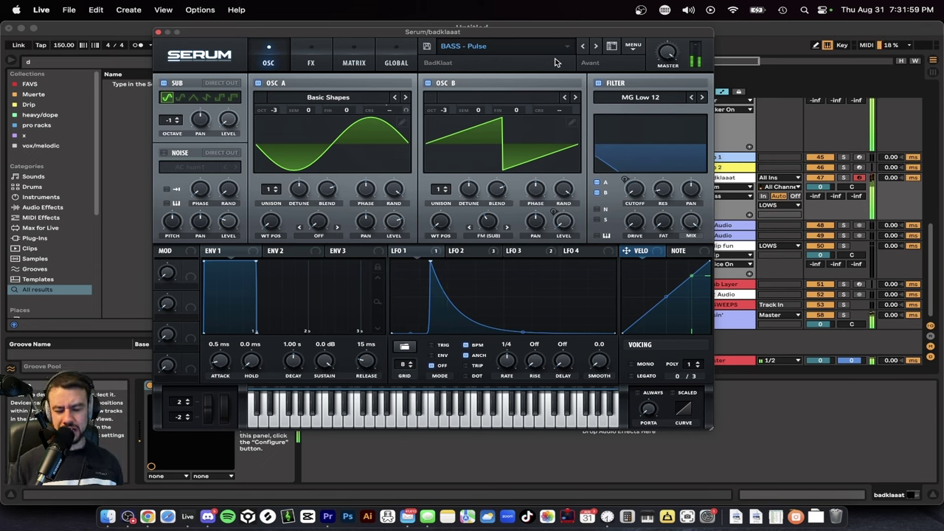
# Step: Advance through the BASS - Rager, BASS - Screch and BASS - Shy Sustain presets, auditioning each one
pyautogui.click(595, 47)
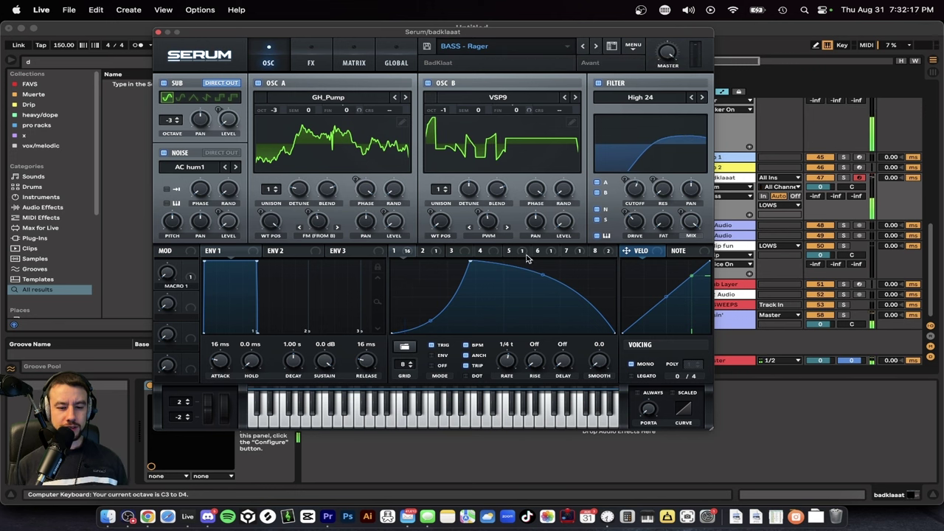
pyautogui.click(597, 47)
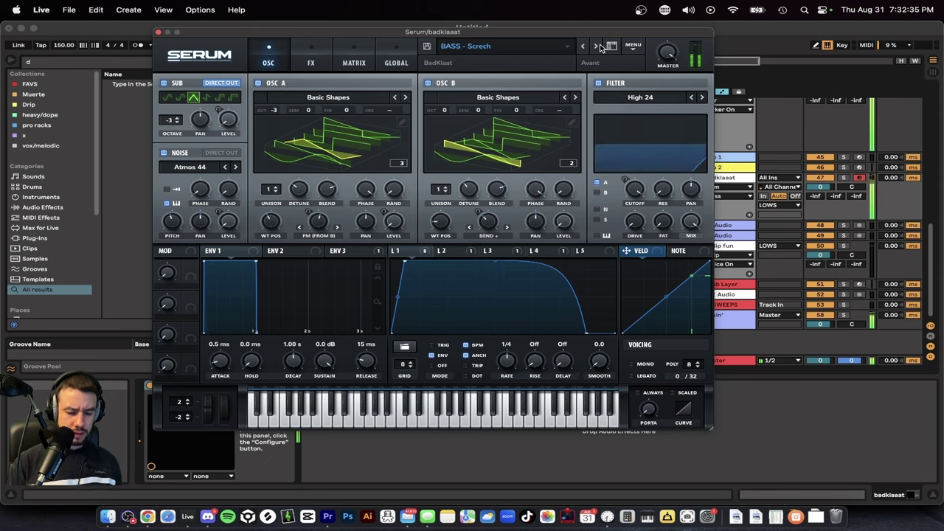
pyautogui.click(597, 47)
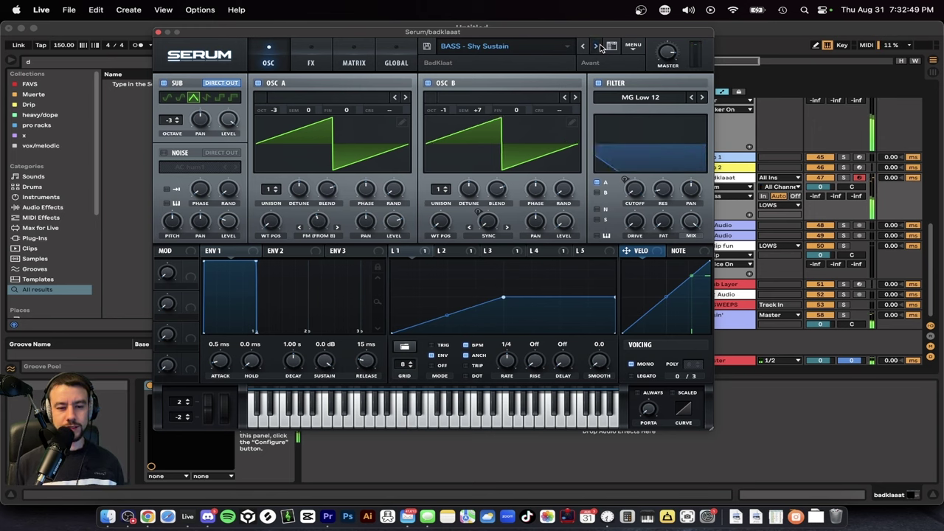
# Step: Skim ahead and back to audition the BASS - Slicer preset, and advance to BASS - Spooky Sustain
pyautogui.click(599, 46)
pyautogui.click(599, 46)
pyautogui.click(584, 46)
pyautogui.click(584, 46)
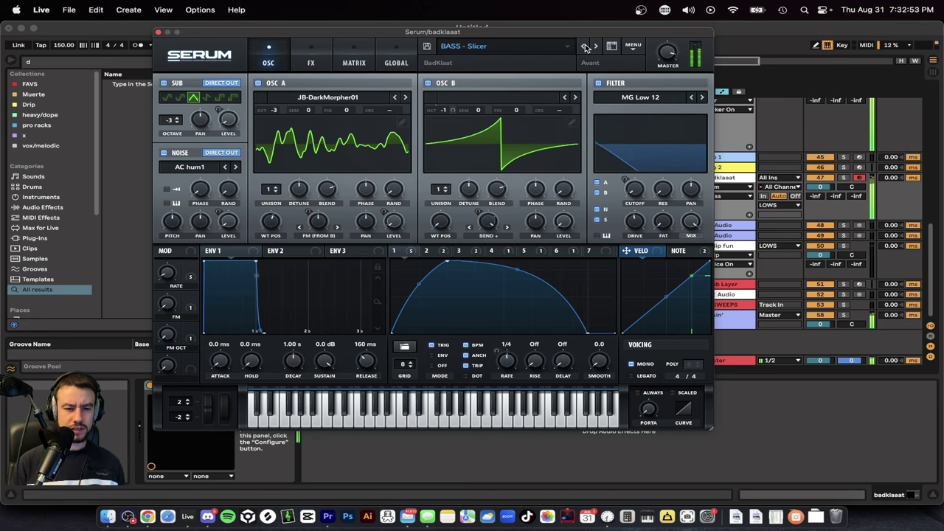
pyautogui.click(596, 46)
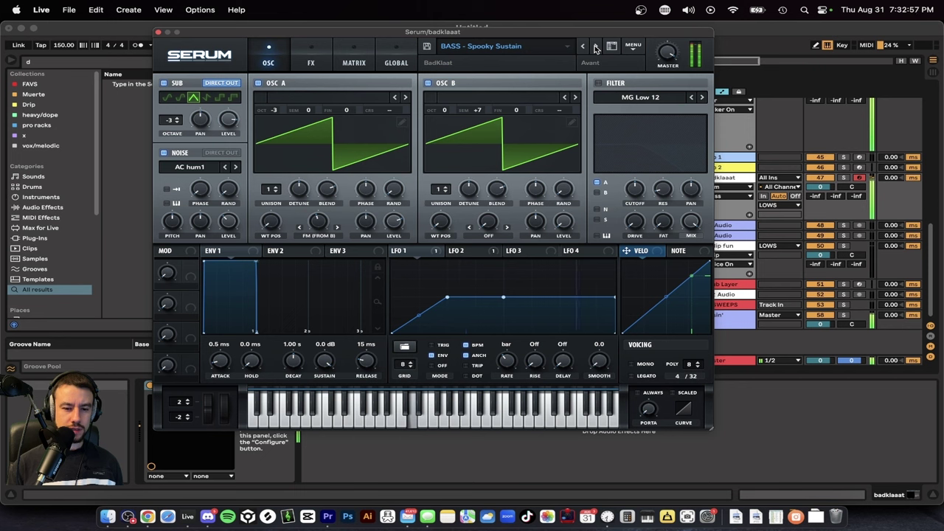
# Step: Advance to the BASS - Truck Dub preset and audition it
pyautogui.click(596, 46)
pyautogui.click(596, 47)
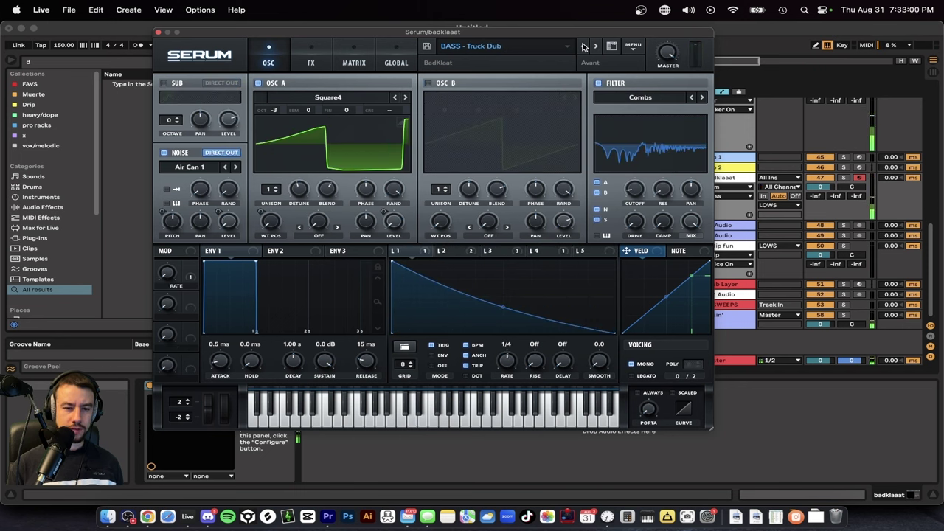
pyautogui.press('s')
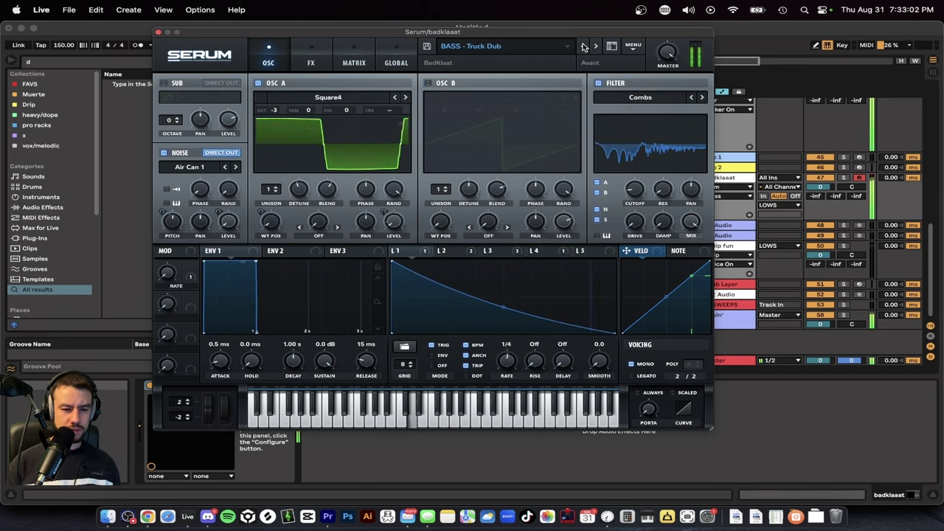
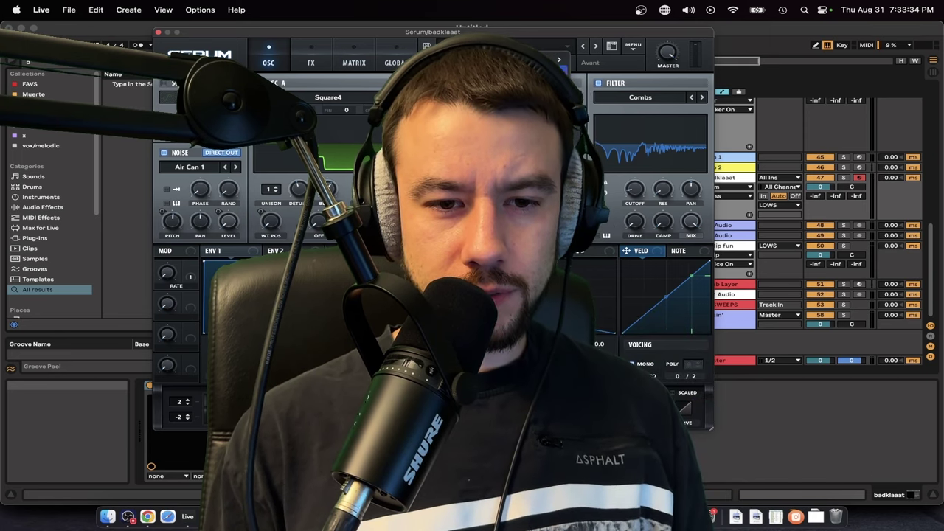
pyautogui.moveTo(560, 71)
pyautogui.moveTo(618, 62)
pyautogui.moveTo(738, 98)
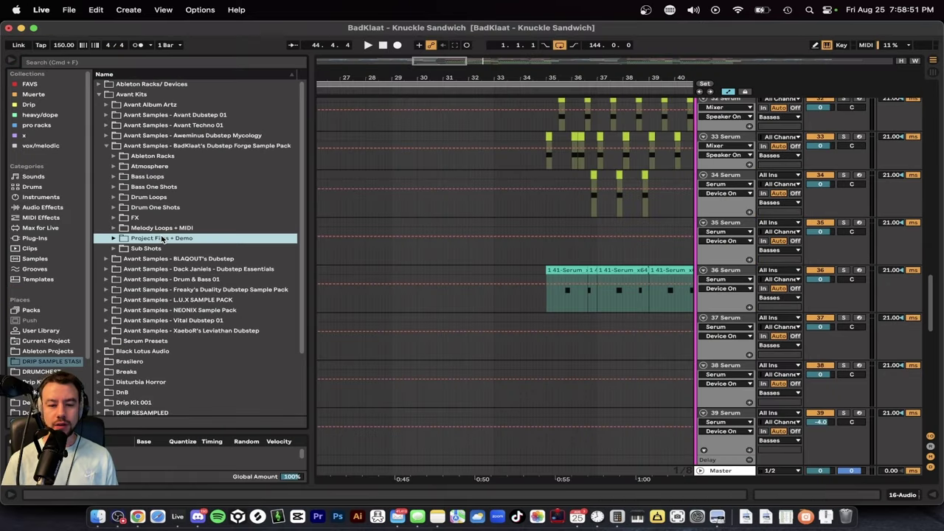
# Step: Expand the Atmosphere folder of BadKlaat's Dubstep Forge Sample Pack and preview Atmosphere 01 and 02
pyautogui.click(147, 166)
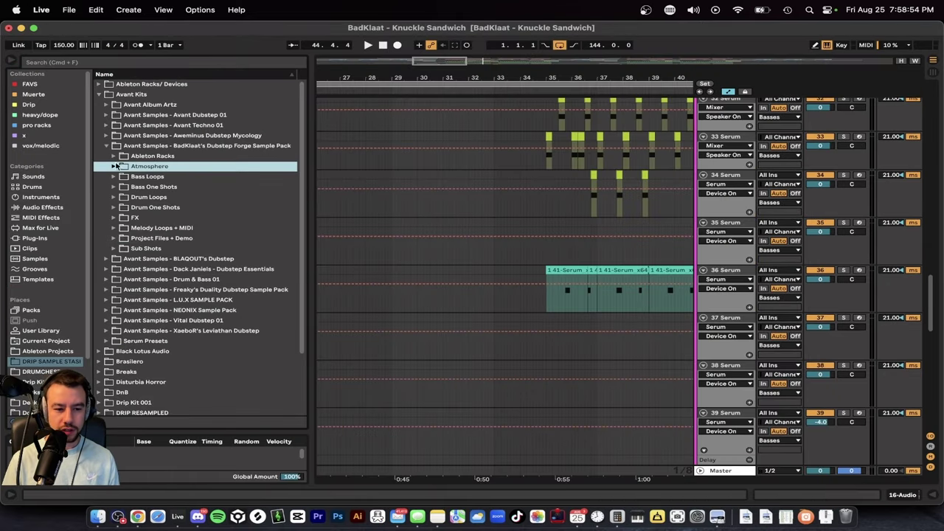
pyautogui.click(113, 167)
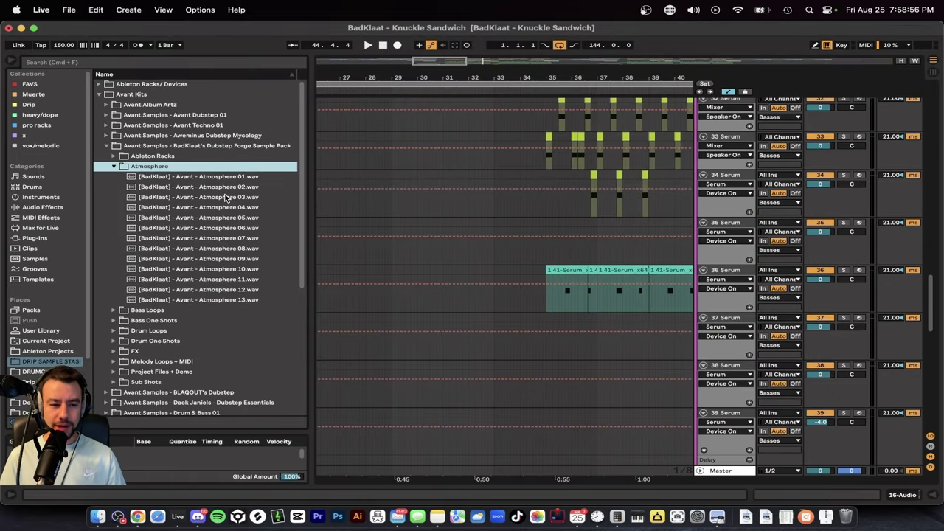
pyautogui.press('Down')
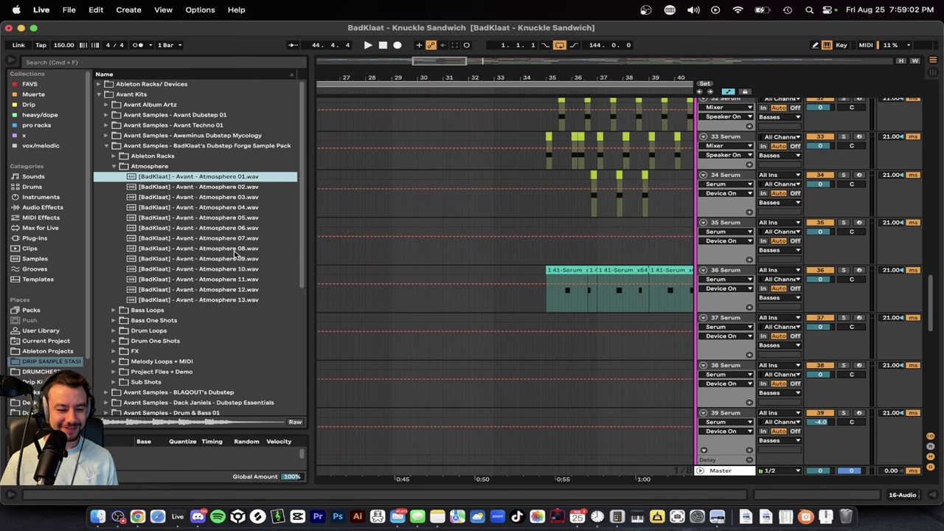
pyautogui.press('Down')
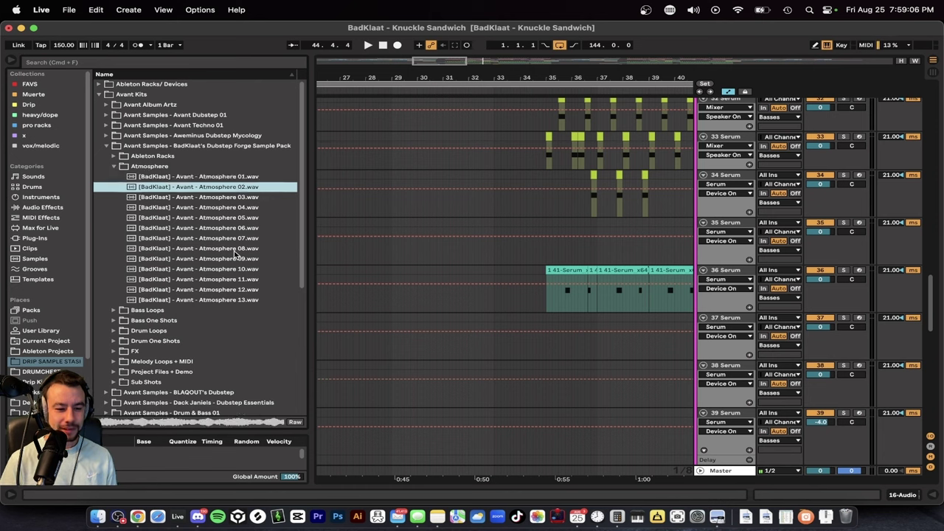
# Step: Preview the atmosphere samples in sequence from Atmosphere 05 through Atmosphere 10
pyautogui.click(193, 219)
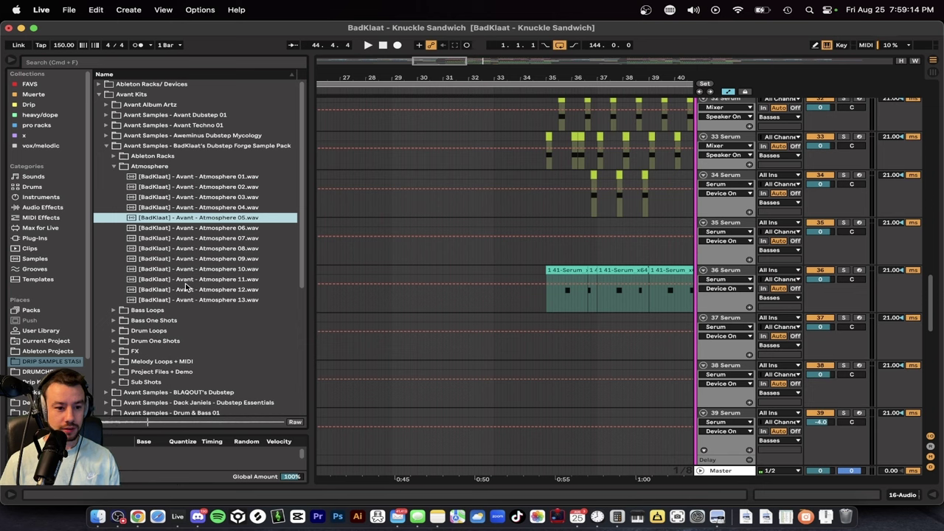
pyautogui.press('Down')
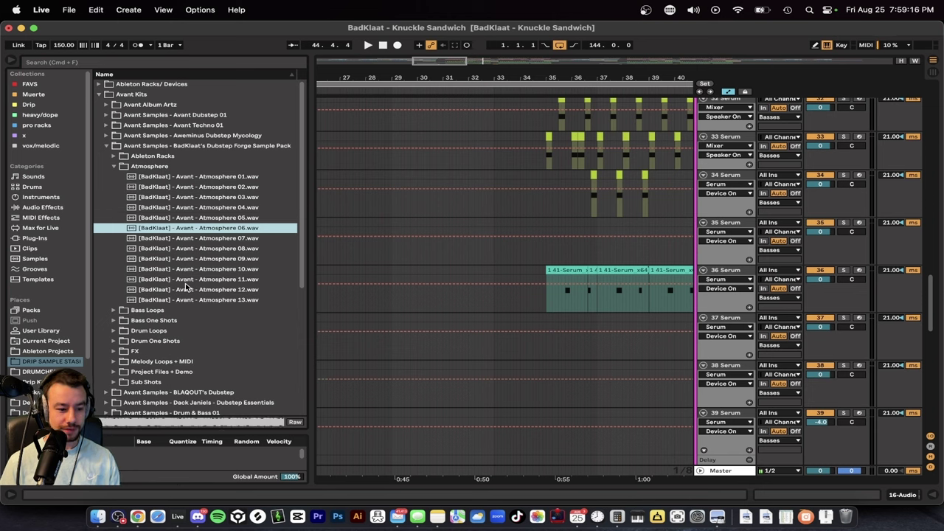
pyautogui.press('Down')
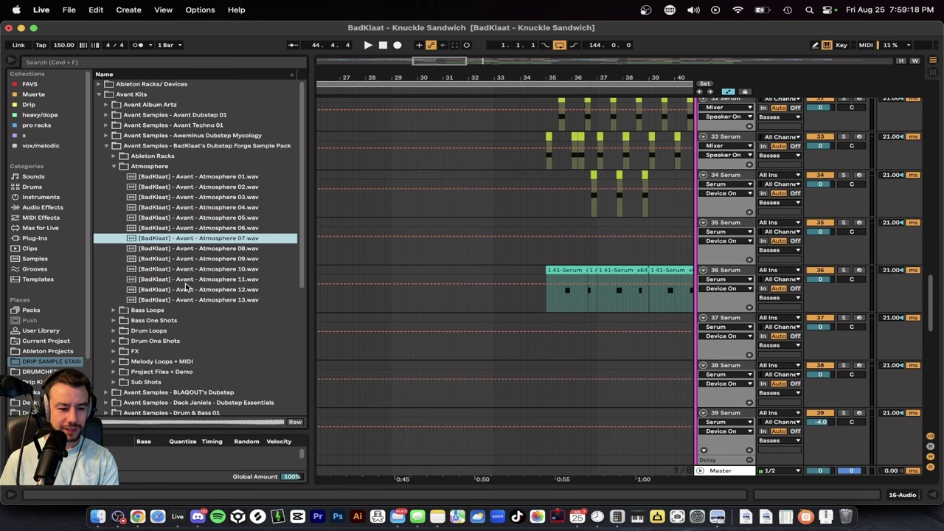
pyautogui.press('Down')
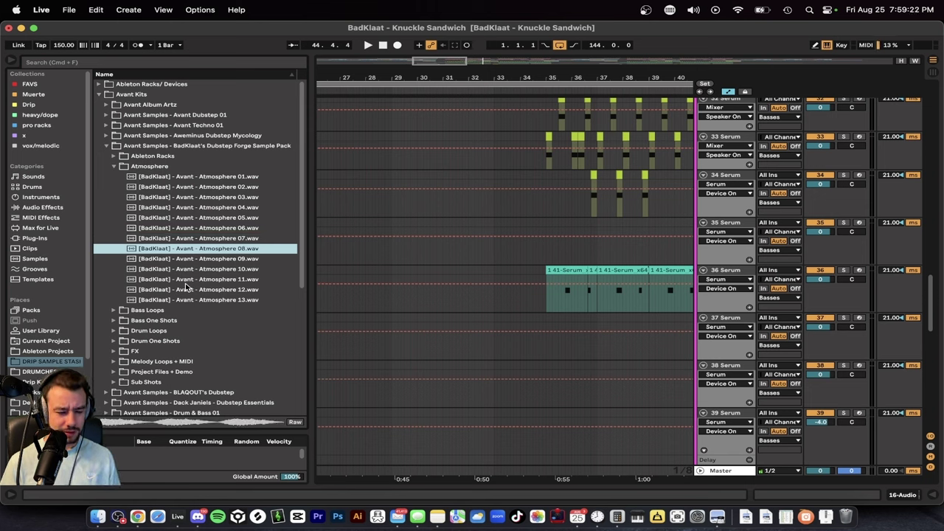
pyautogui.press('Down')
pyautogui.press('Down')
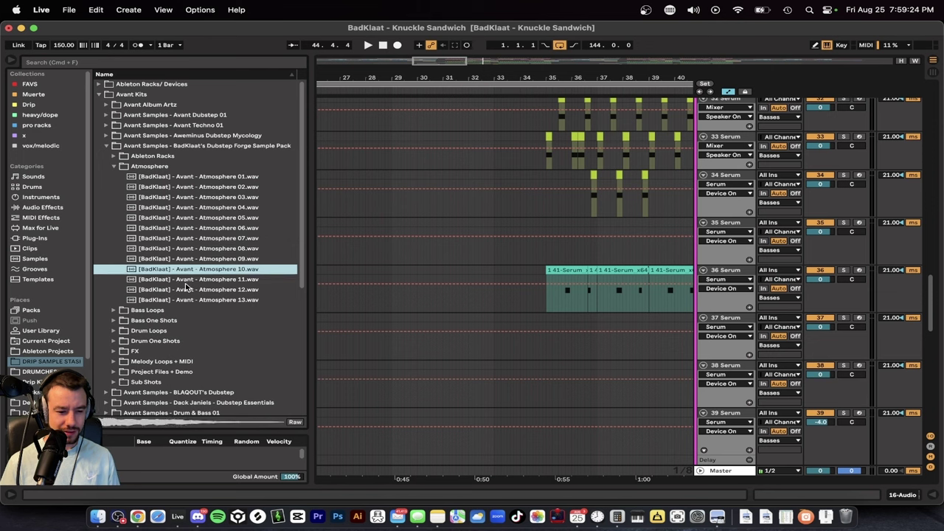
# Step: Expand the Bass Loops folder and preview Bass Loop 08 (D 150BPM)
pyautogui.scroll(-5, 102, 217)
pyautogui.click(114, 207)
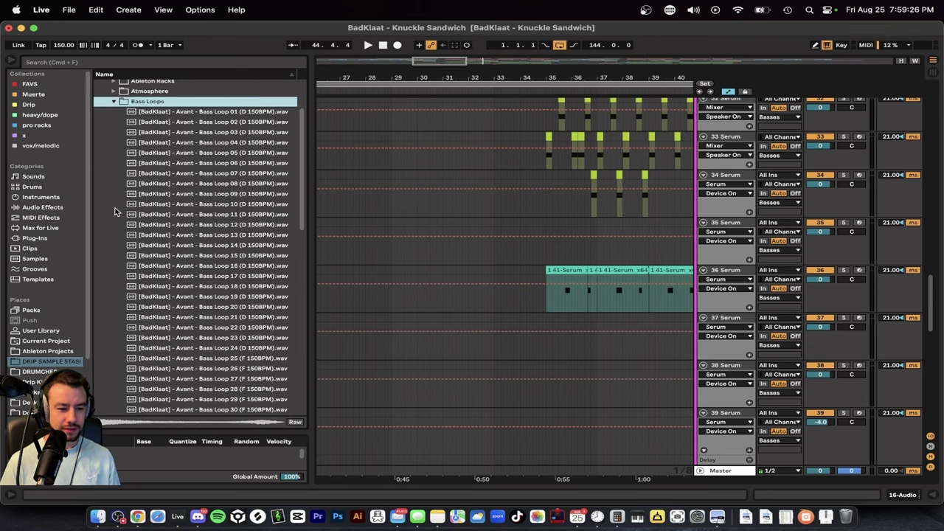
pyautogui.scroll(-1, 179, 251)
pyautogui.click(166, 182)
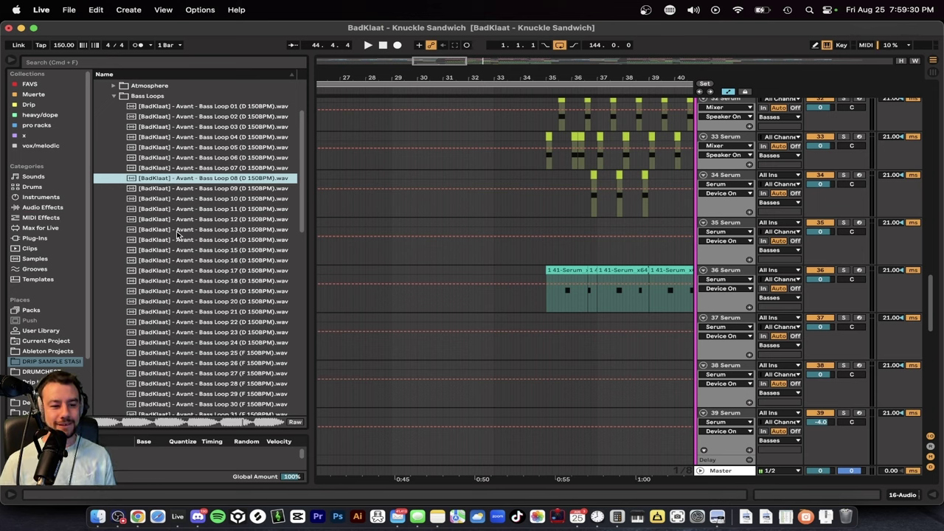
# Step: Preview the preceding bass loops in reverse order, from Bass Loop 07 back to Bass Loop 03
pyautogui.press('Up')
pyautogui.press('Up')
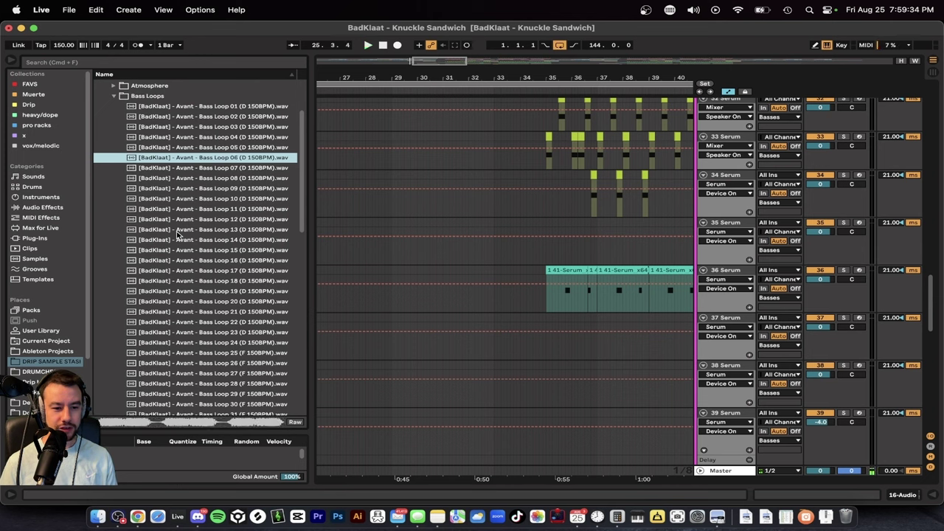
pyautogui.press('Up')
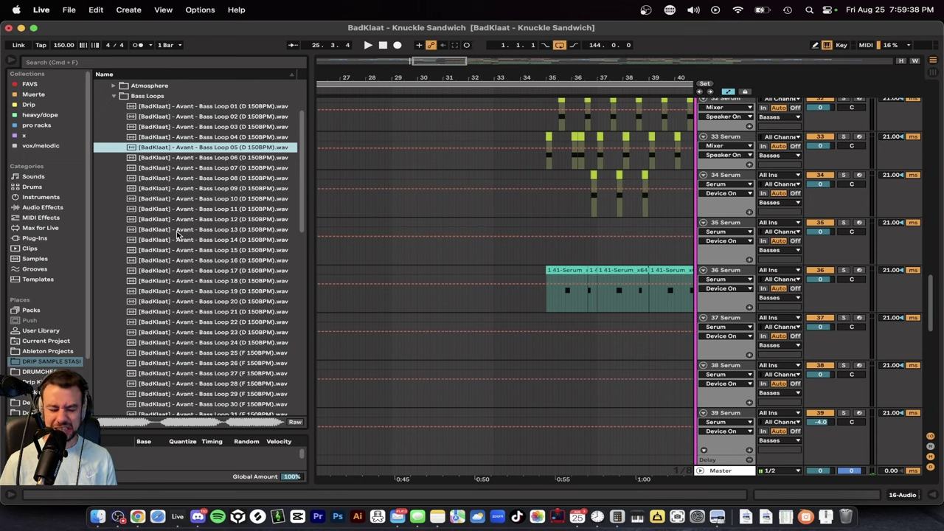
pyautogui.press('Up')
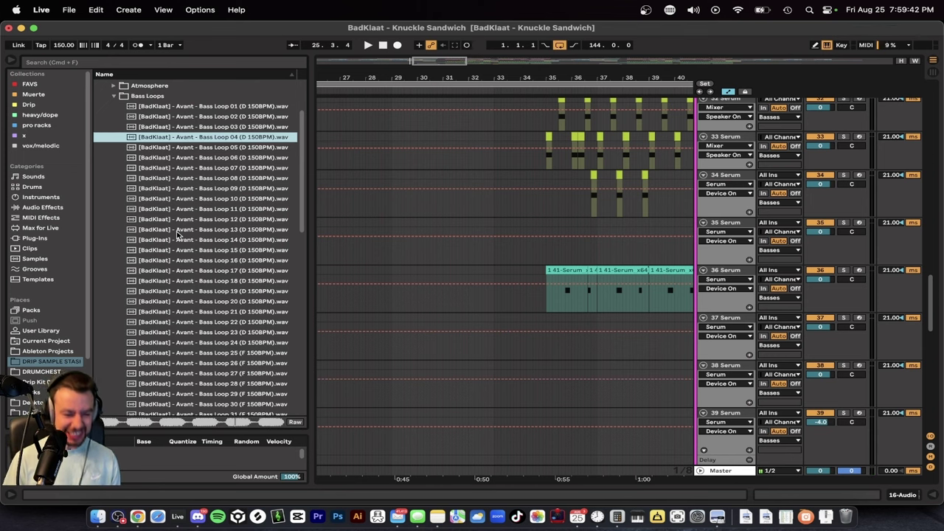
pyautogui.press('Up')
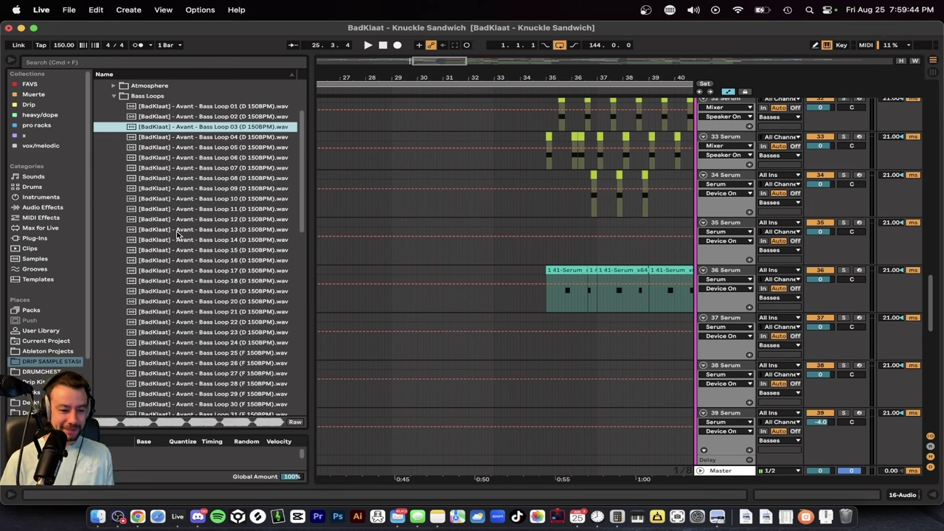
# Step: Preview Bass Loop 14 and continue down the folder to Bass Loop 16
pyautogui.click(234, 242)
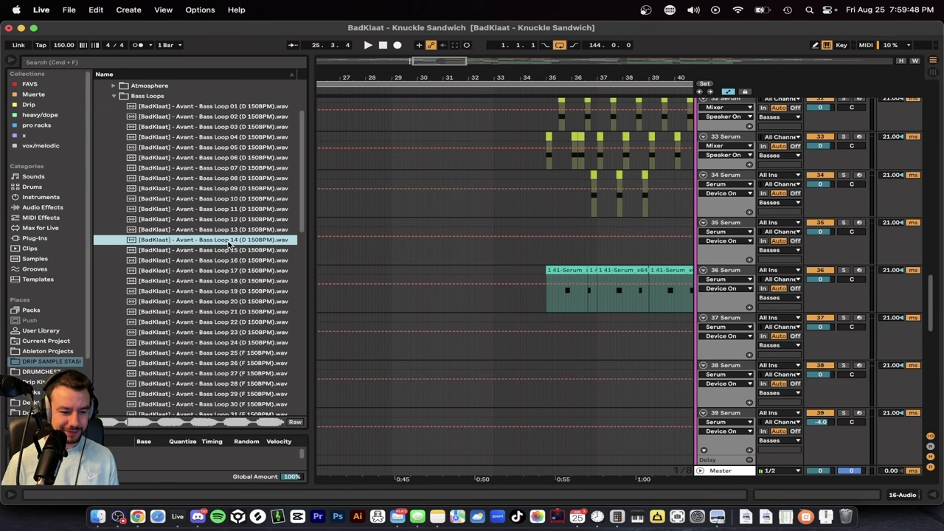
pyautogui.press('Down')
pyautogui.press('Down')
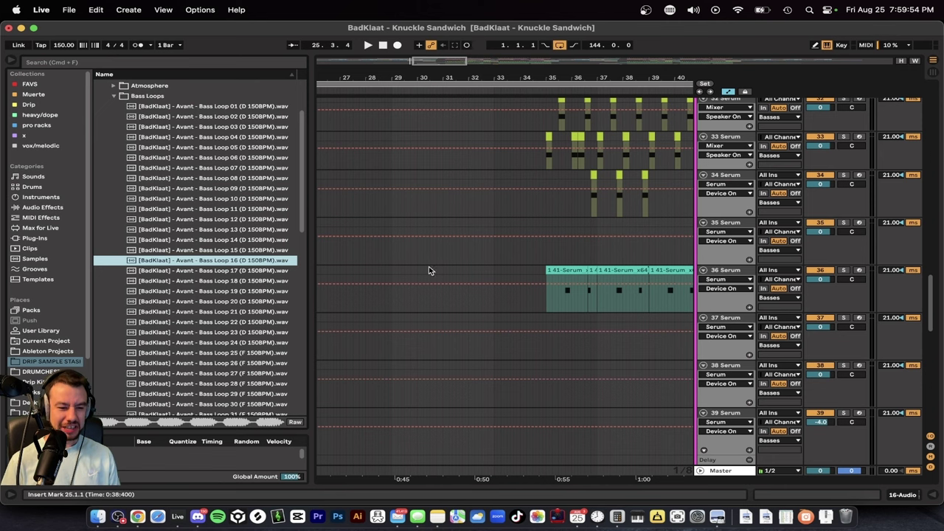
# Step: Preview Bass Loop 19, Bass Loop 21 and Bass Loop 22 from the Bass Loops folder
pyautogui.click(155, 293)
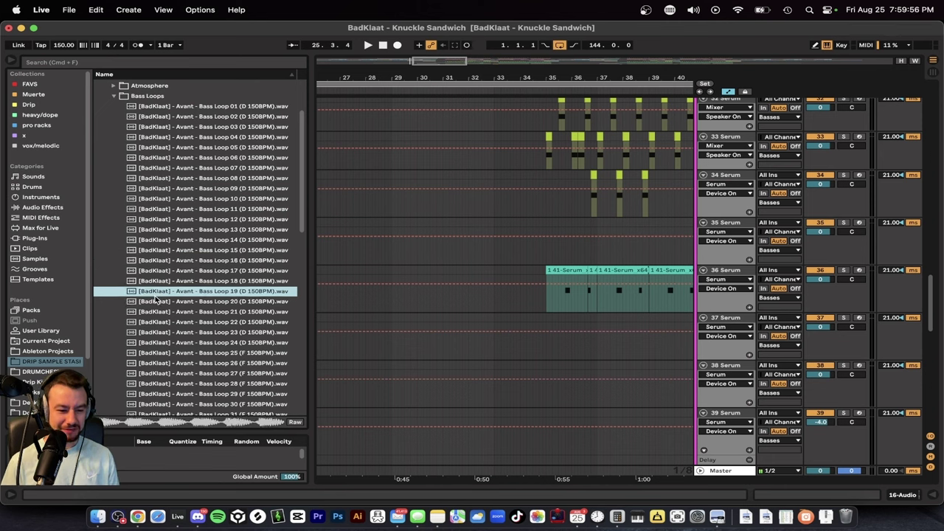
pyautogui.scroll(-2, 156, 301)
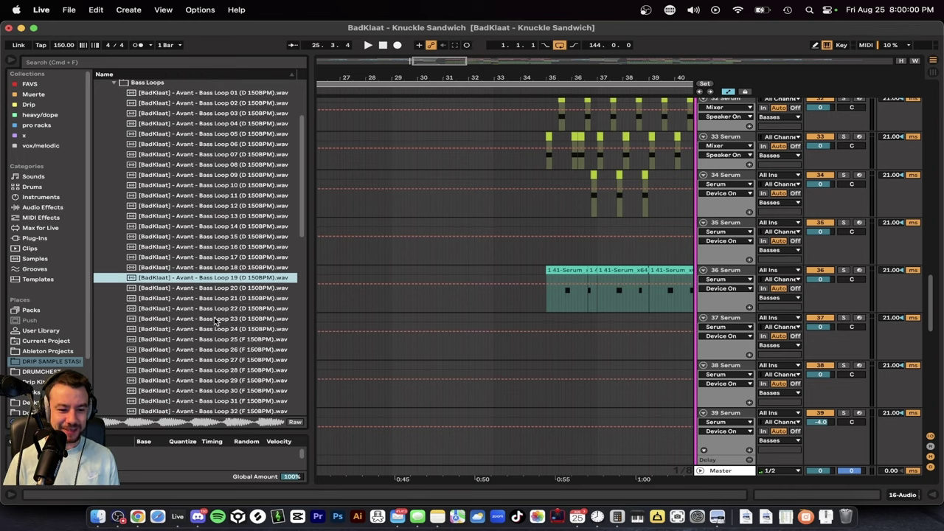
pyautogui.click(204, 301)
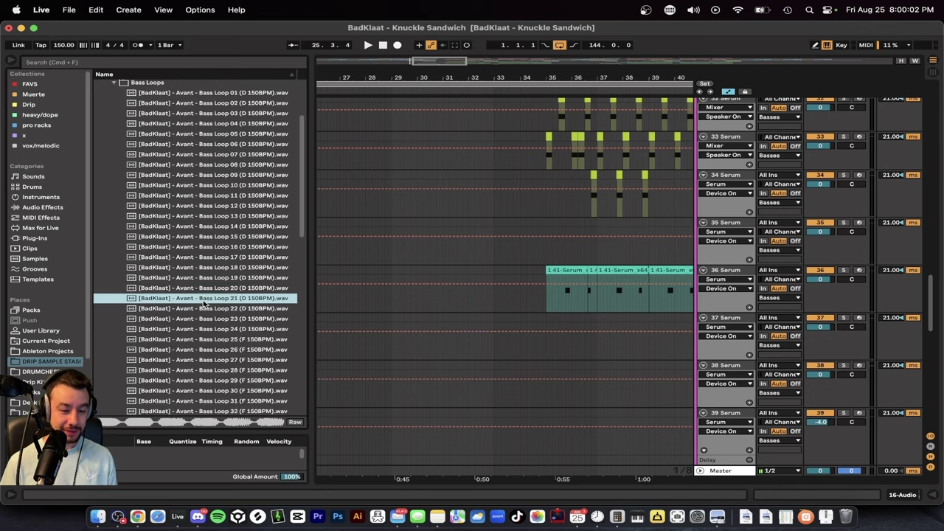
pyautogui.press('Down')
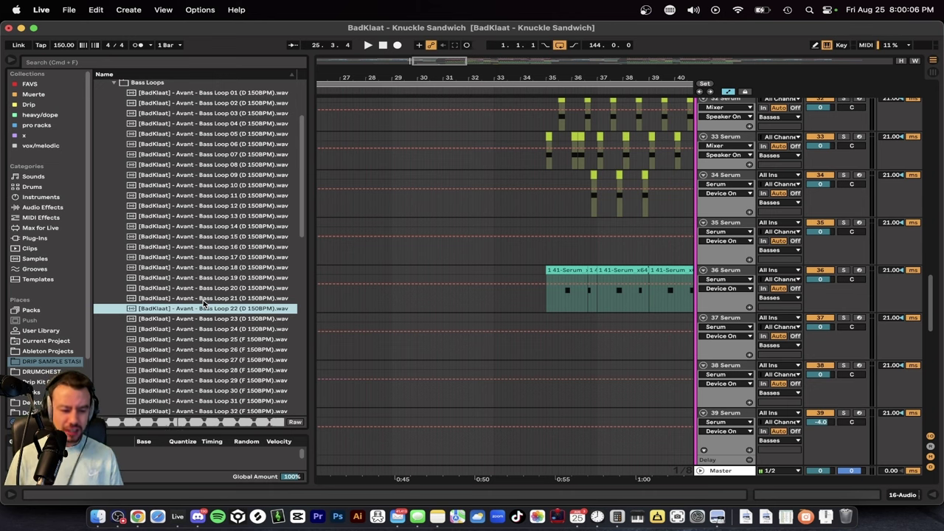
# Step: Preview the last bass loops in reverse order, from Bass Loop 50 (D 140BPM) back to Bass Loop 46
pyautogui.scroll(-3, 213, 238)
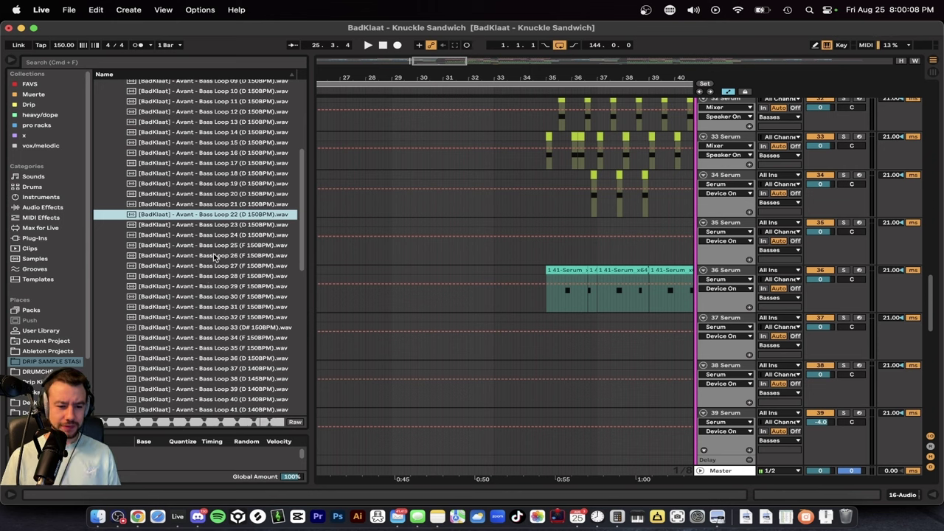
pyautogui.scroll(-5, 214, 255)
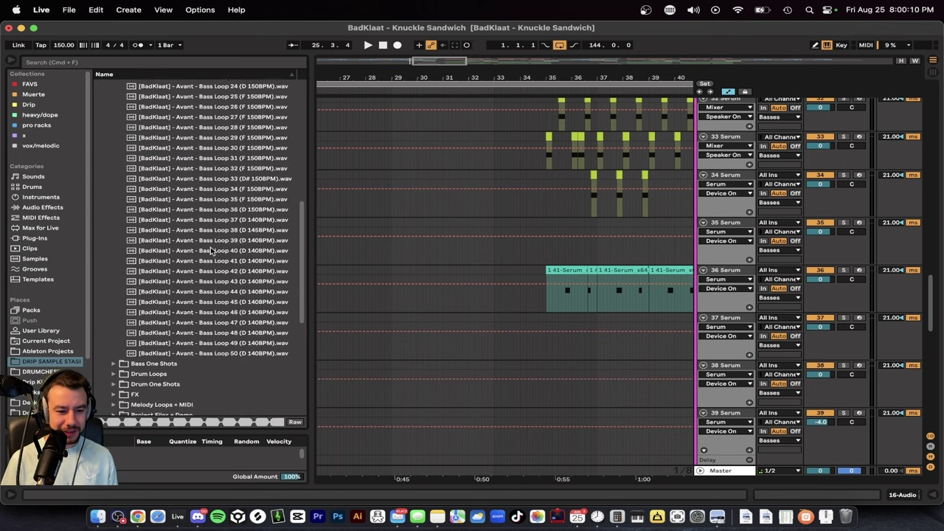
pyautogui.scroll(1, 212, 251)
pyautogui.click(193, 392)
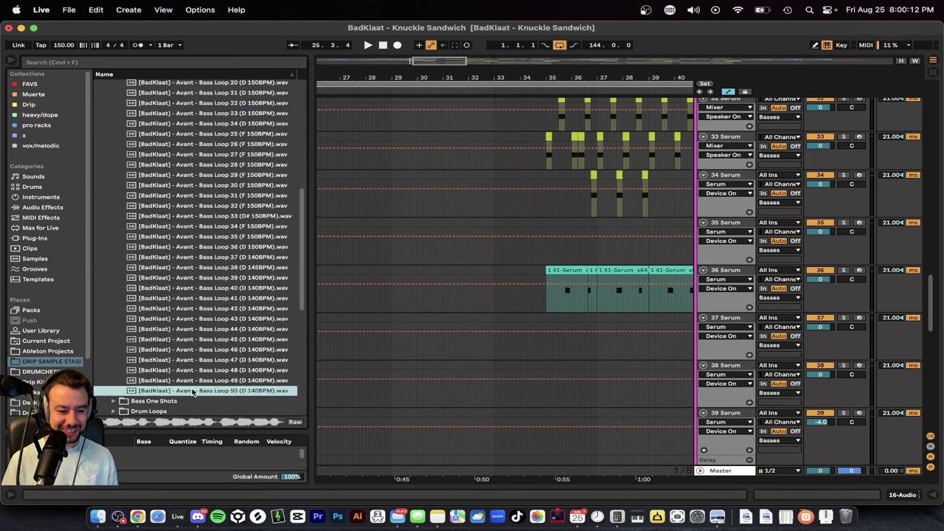
pyautogui.press('Up')
pyautogui.press('Up')
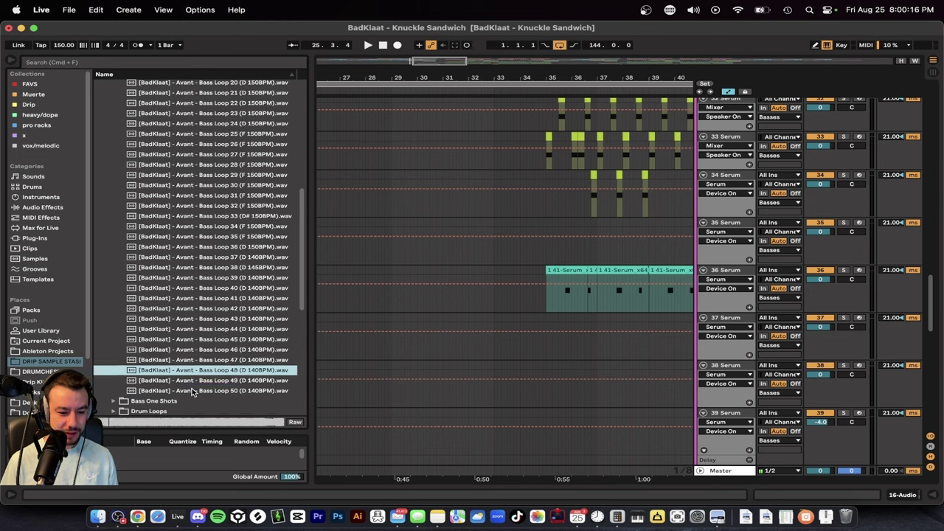
pyautogui.press('Up')
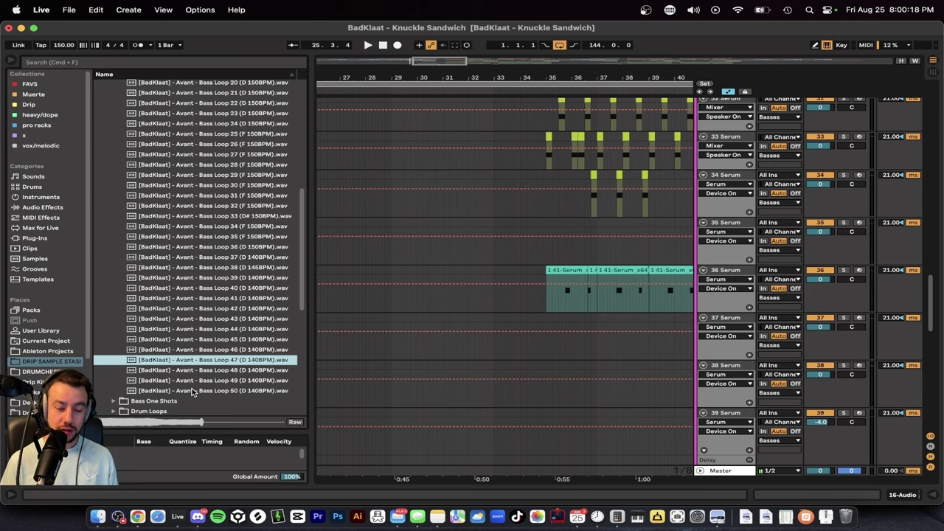
pyautogui.scroll(2, 210, 335)
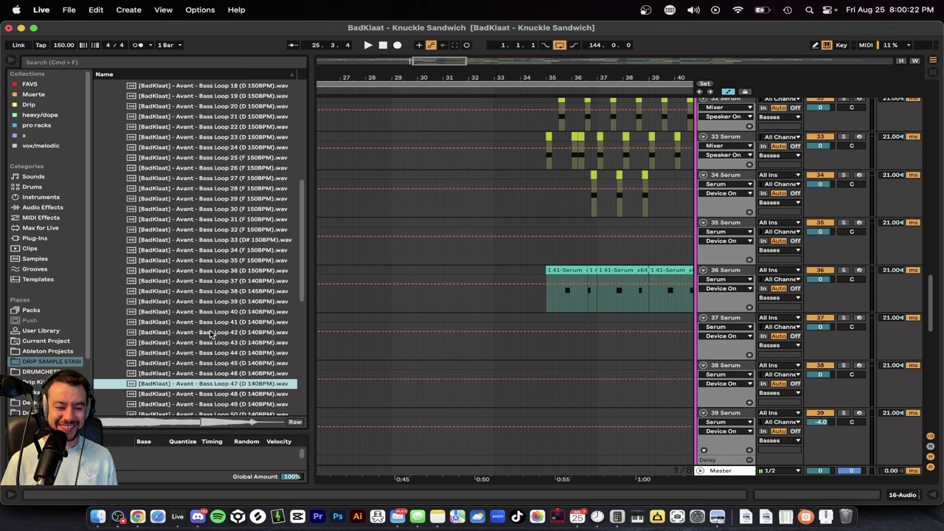
pyautogui.click(213, 373)
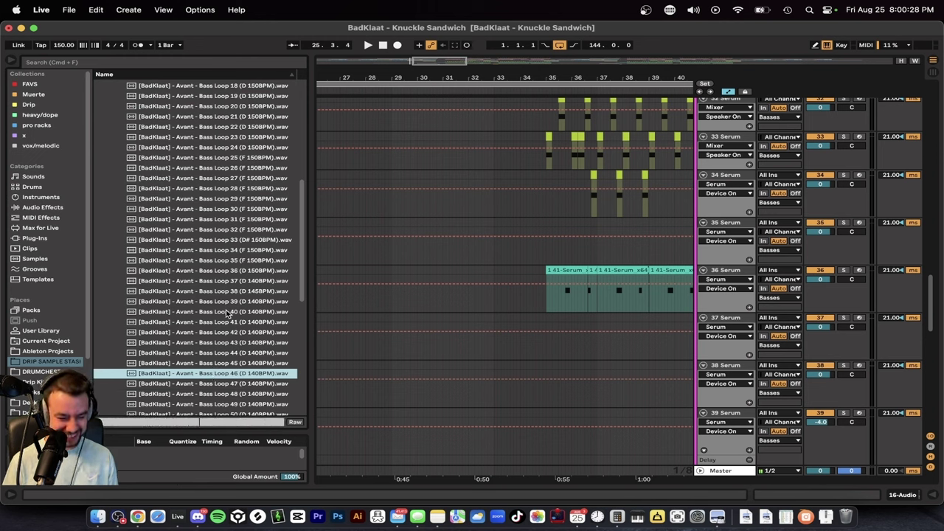
# Step: Preview Bass Loop 34 (F 150BPM) and Bass Loop 37 (D 140BPM)
pyautogui.click(214, 250)
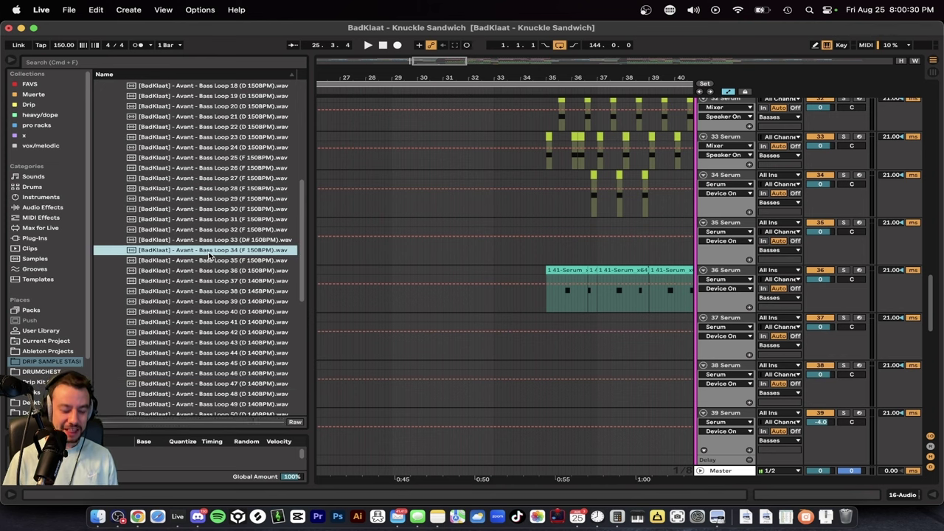
pyautogui.scroll(3, 212, 258)
pyautogui.click(214, 307)
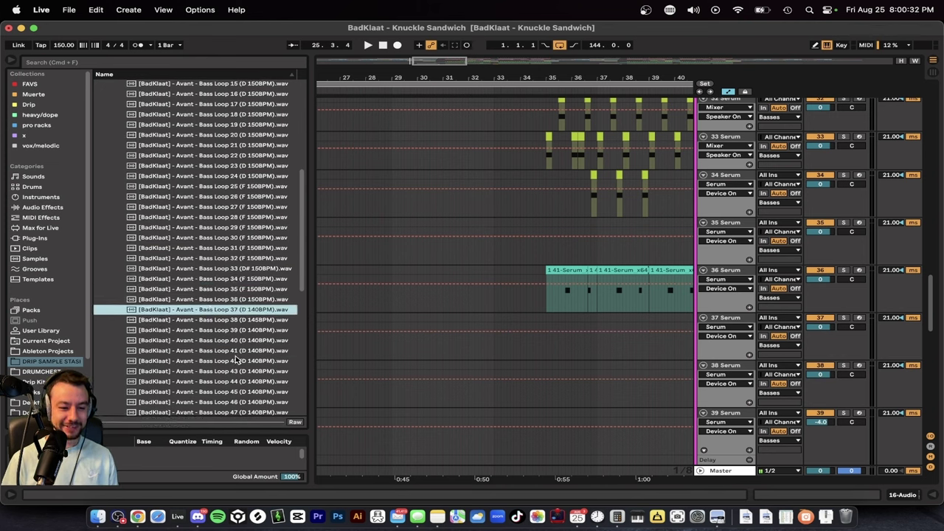
# Step: Collapse the Bass Loops folder and expand the Bass One Shots folder in BadKlaat's Dubstep Forge Sample Pack
pyautogui.scroll(7, 203, 318)
pyautogui.scroll(3, 203, 316)
pyautogui.click(116, 179)
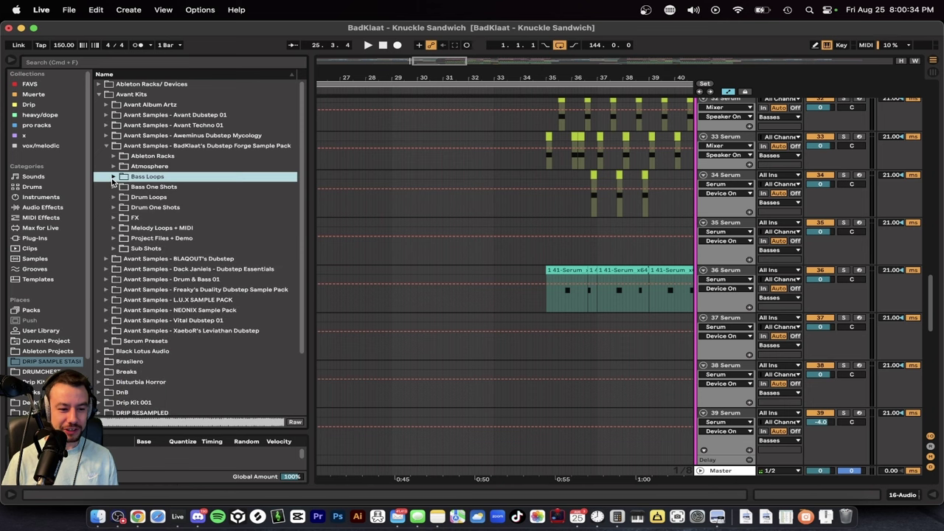
pyautogui.click(112, 188)
pyautogui.scroll(-10, 232, 236)
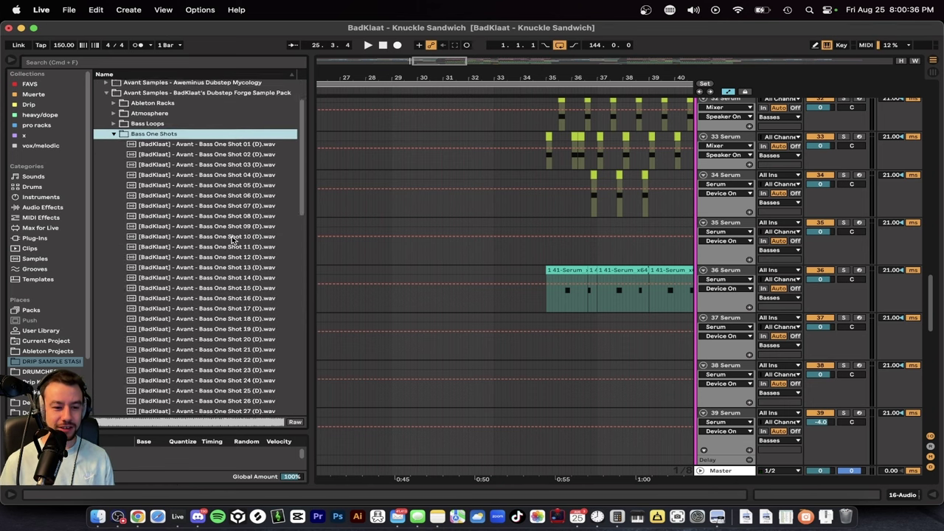
# Step: Preview Bass One Shot 37, step through Bass One Shots 40 to 43, and go back up to Bass One Shot 39
pyautogui.scroll(-2, 232, 236)
pyautogui.click(208, 130)
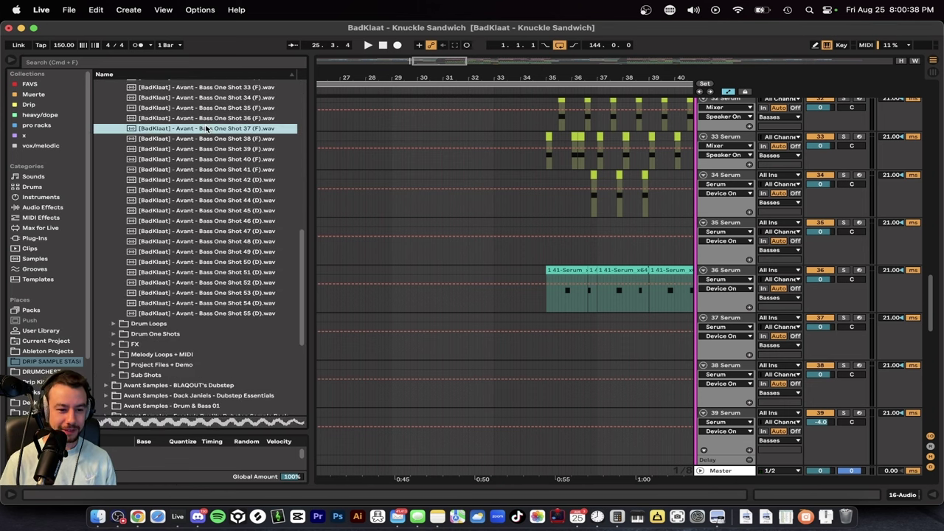
pyautogui.click(199, 201)
pyautogui.click(228, 232)
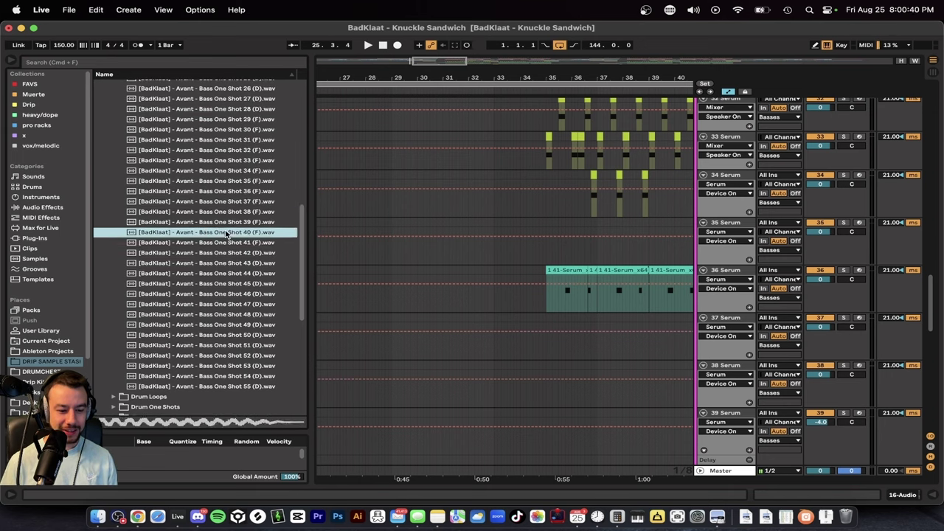
pyautogui.press('Down')
pyautogui.press('Down')
pyautogui.press('Down')
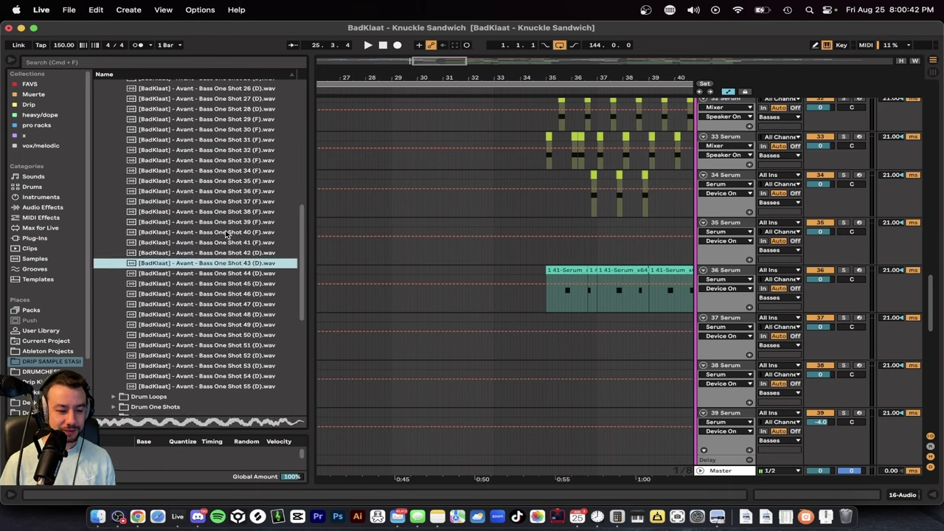
pyautogui.press('Up')
pyautogui.press('Up')
pyautogui.press('Up')
pyautogui.press('Up')
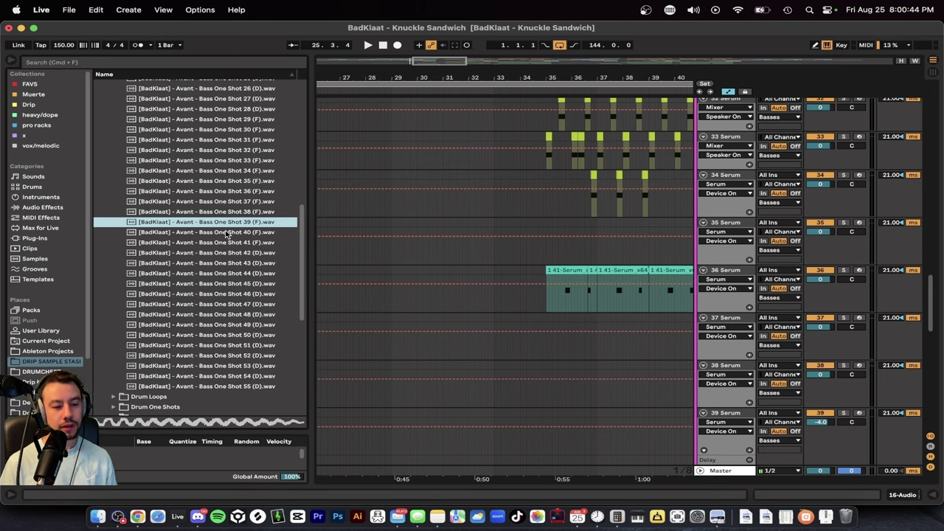
# Step: Preview Bass One Shot 29 (F) and the one shots just above it, ending on Bass One Shot 28 (D)
pyautogui.scroll(5, 227, 234)
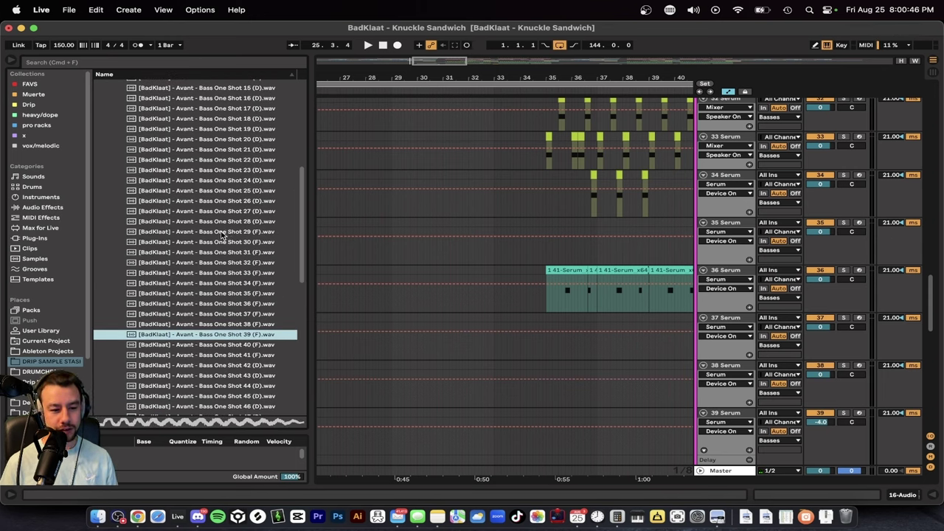
pyautogui.click(217, 235)
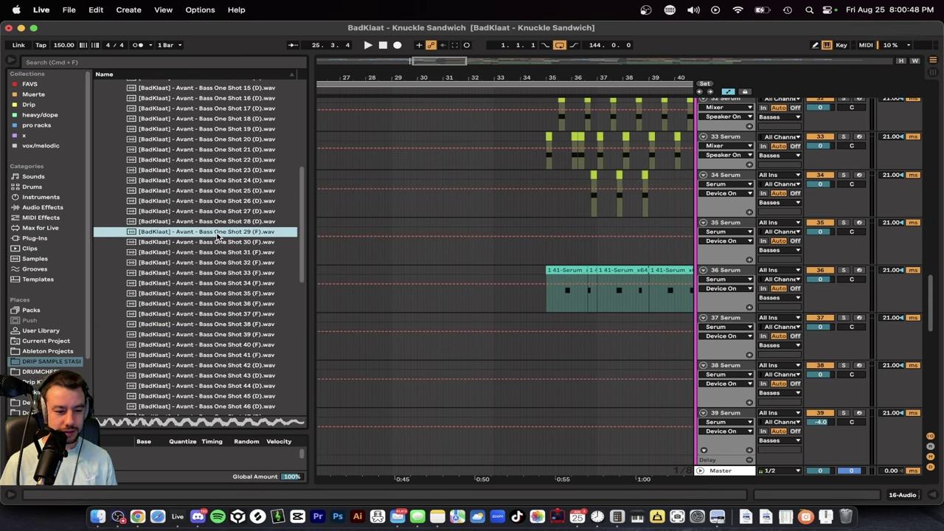
pyautogui.press('Up')
pyautogui.press('Up')
pyautogui.press('Down')
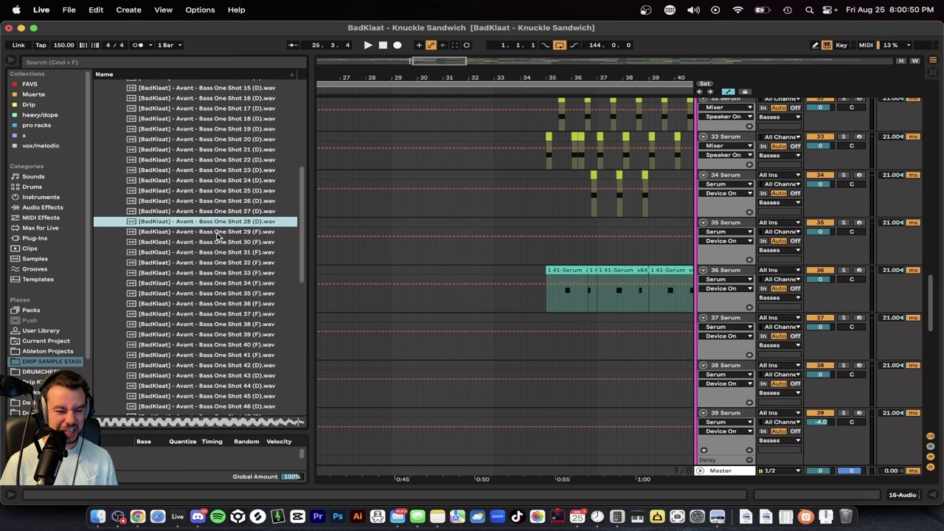
# Step: Preview the early bass one shots around Bass One Shot 11 and continue up the list to Bass One Shot 05
pyautogui.scroll(6, 218, 235)
pyautogui.click(188, 230)
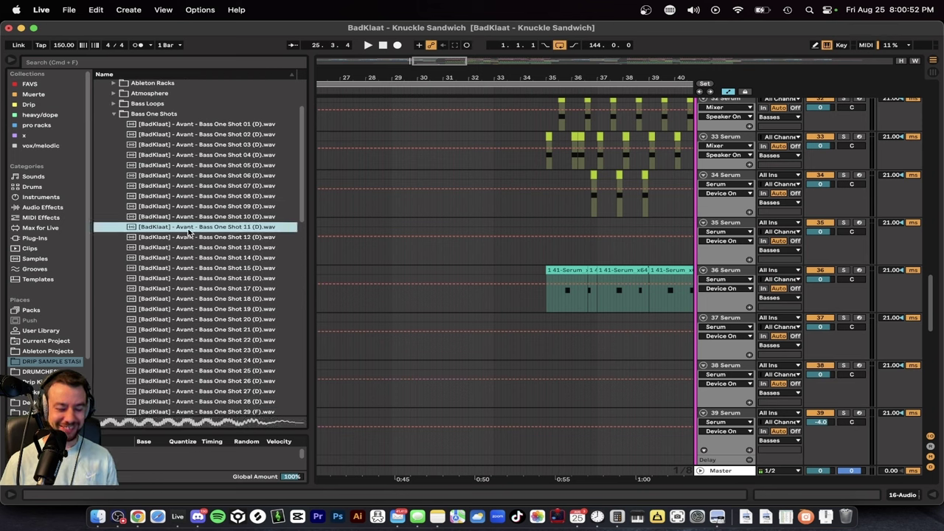
pyautogui.press('Down')
pyautogui.press('Up')
pyautogui.press('Up')
pyautogui.press('Up')
pyautogui.press('Up')
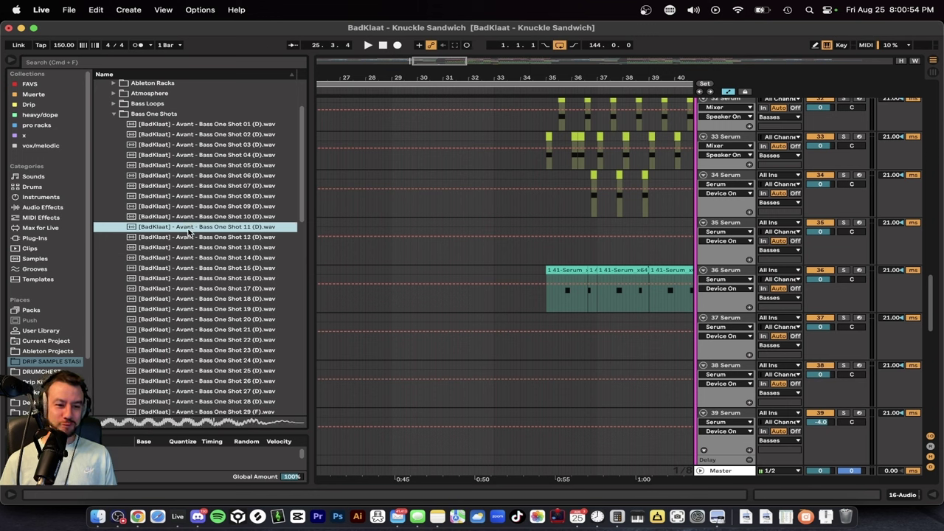
pyautogui.press('Up')
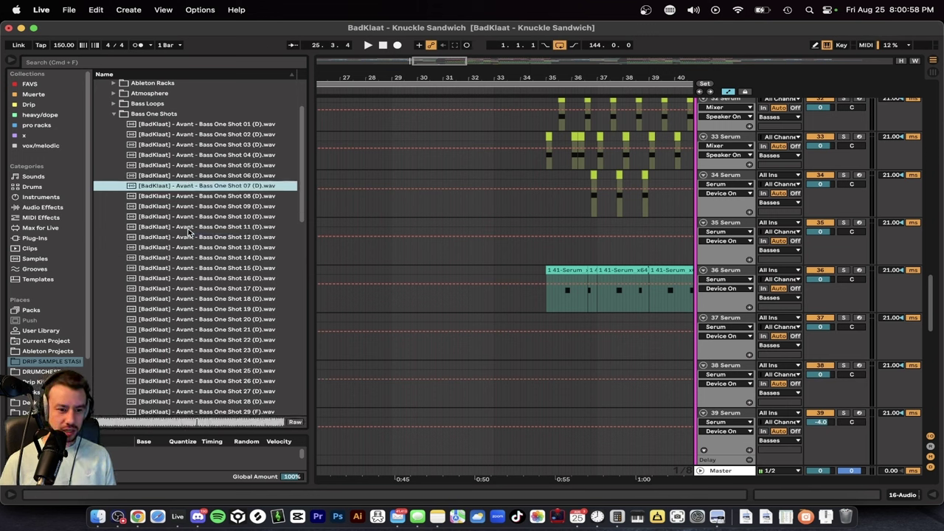
pyautogui.press('Up')
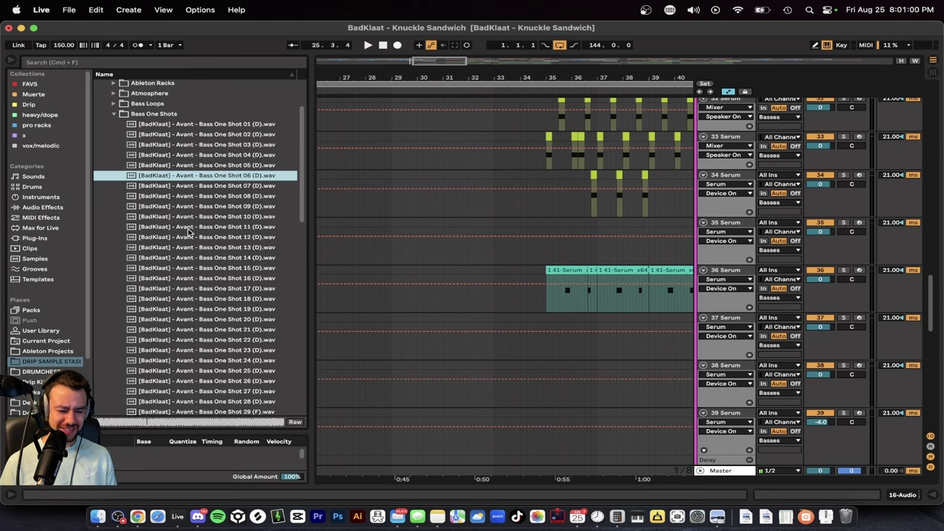
pyautogui.press('Up')
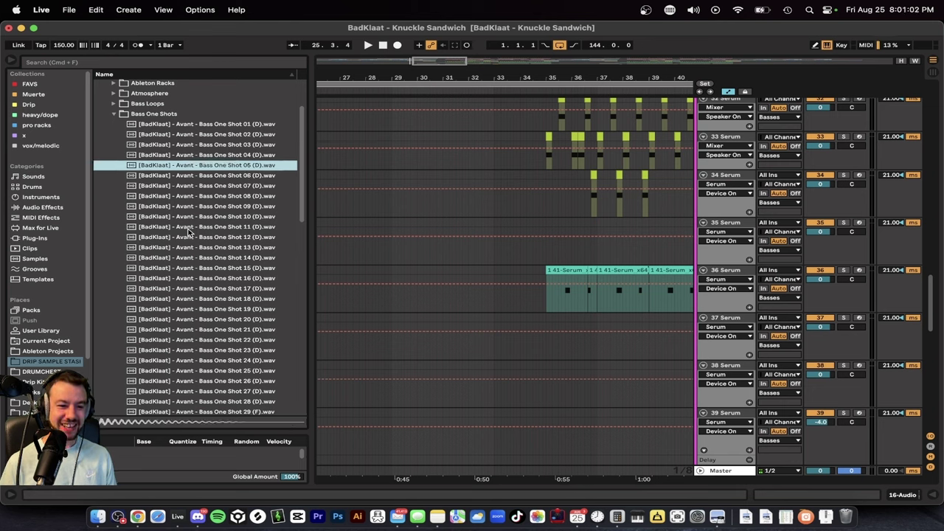
# Step: Collapse the Bass One Shots folder and expand Drum Loops with its Full Drum Loops subfolder
pyautogui.click(112, 114)
pyautogui.click(115, 125)
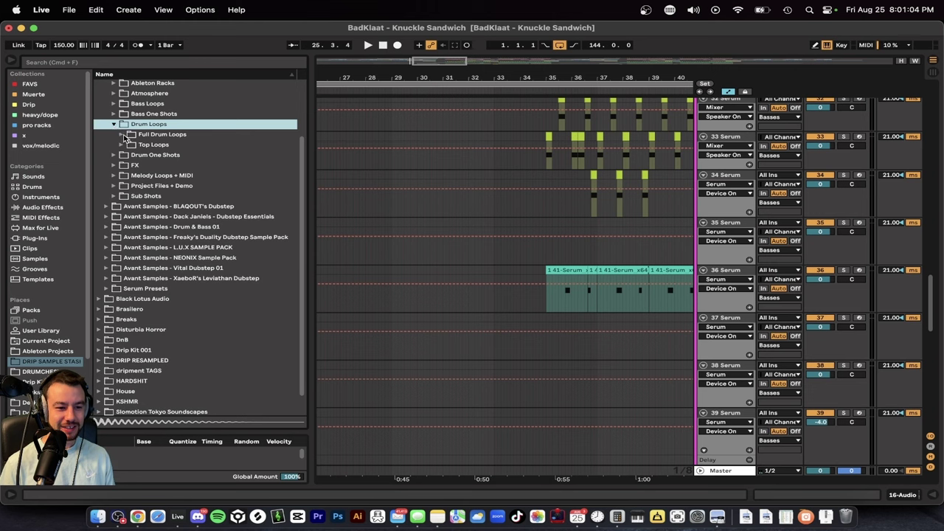
pyautogui.click(122, 134)
# Step: Preview Drum Loop 06 and Drum Loop 05, and continue down the full drum loops to Drum Loop 09
pyautogui.click(214, 195)
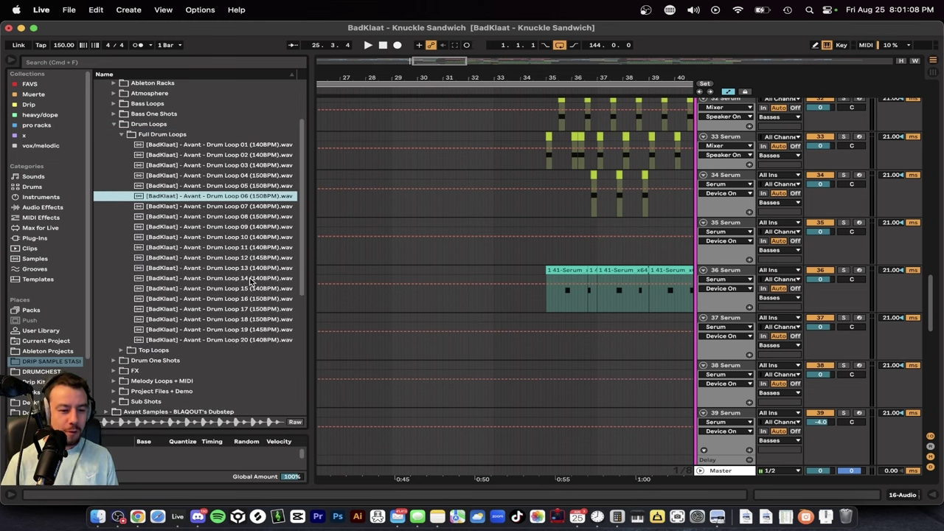
pyautogui.press('Up')
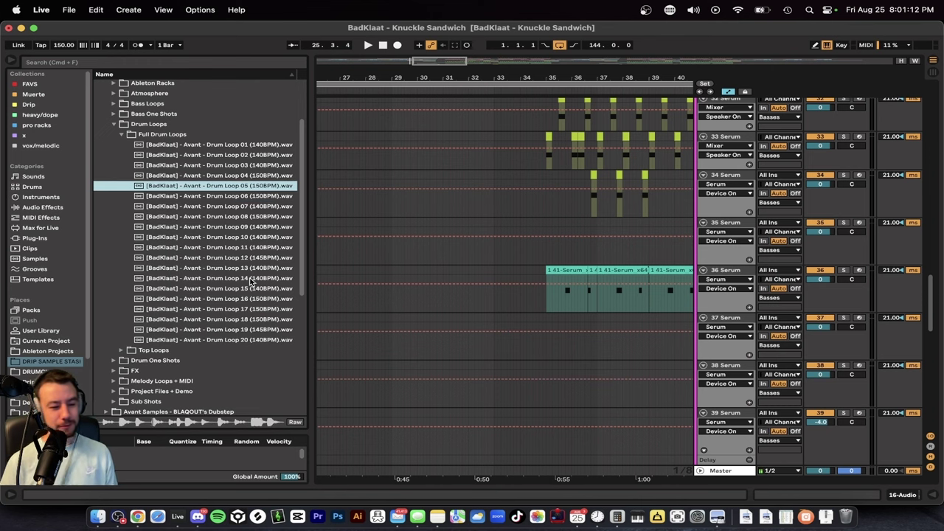
pyautogui.press('Down')
pyautogui.press('Down')
pyautogui.press('Down')
pyautogui.press('Down')
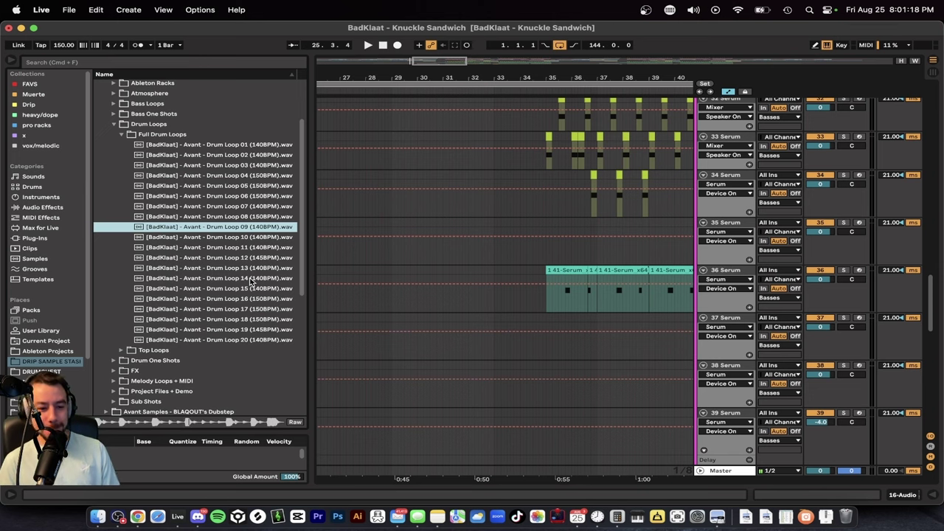
# Step: Preview Drum Loops 10 to 12, replay Drum Loop 11, and continue down to Drum Loop 15 (140BPM)
pyautogui.press('Down')
pyautogui.press('Down')
pyautogui.press('Down')
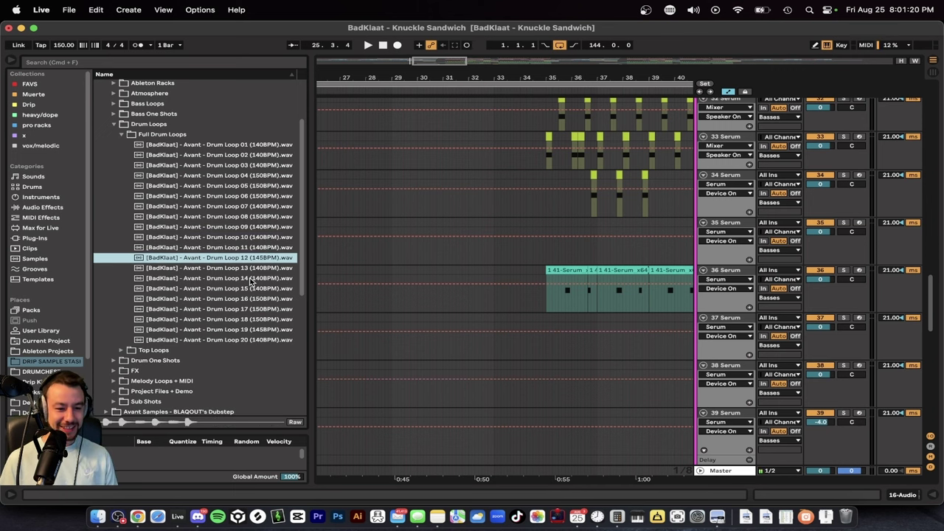
pyautogui.press('Up')
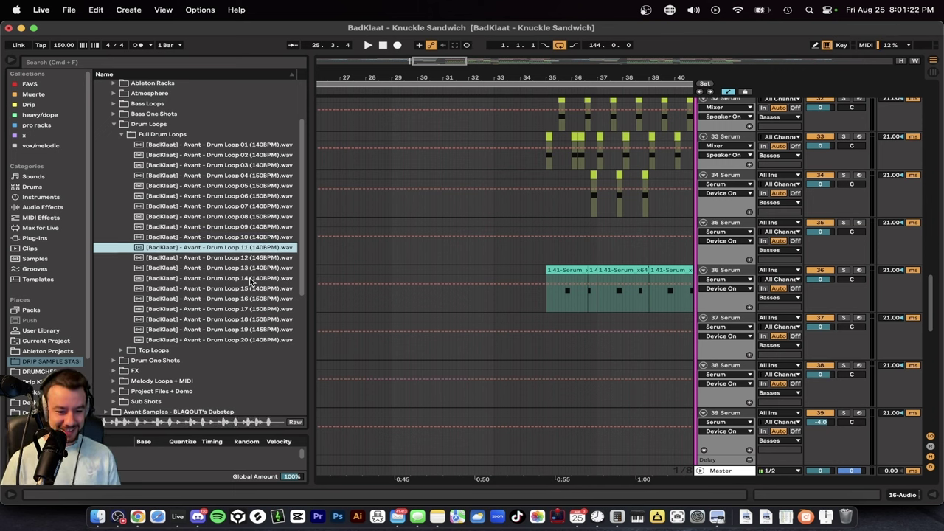
pyautogui.press('Down')
pyautogui.press('Down')
pyautogui.press('Down')
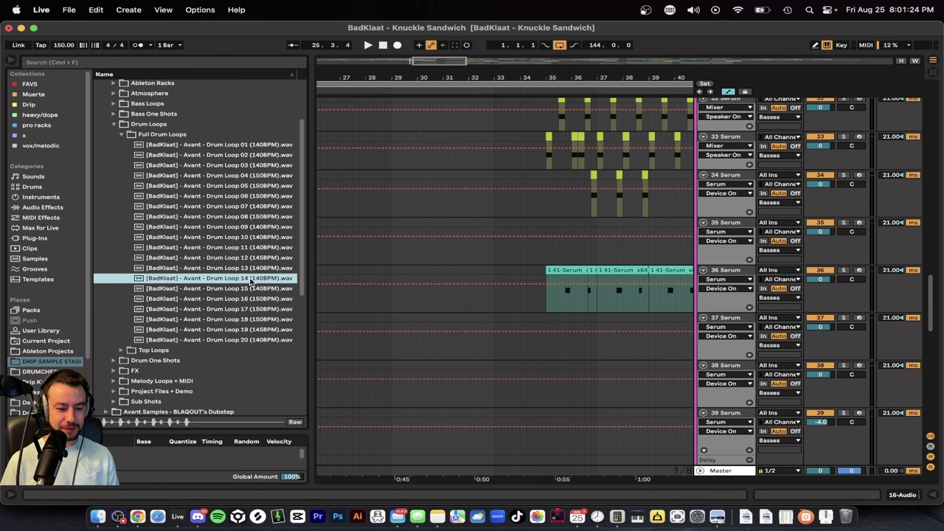
pyautogui.press('Down')
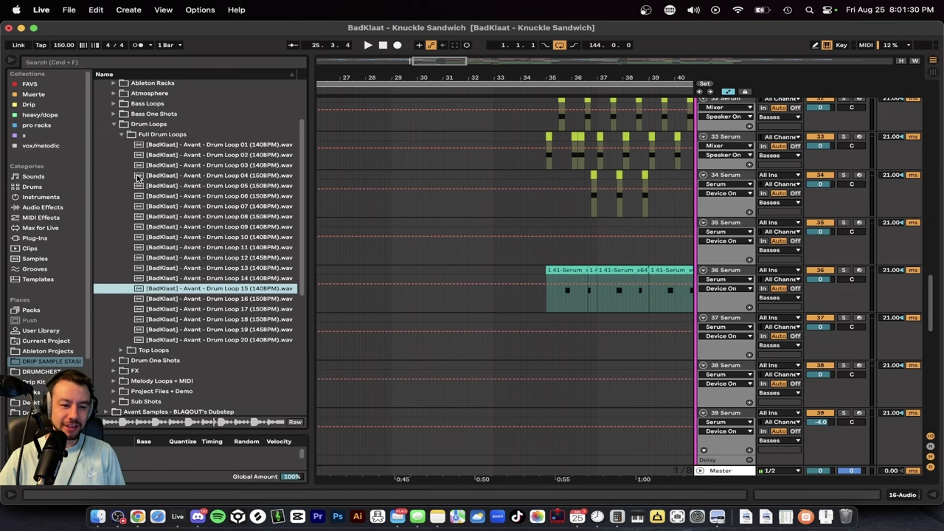
# Step: Collapse the Full Drum Loops folder, expand Top Loops, and preview Top Loop 07 (150BPM)
pyautogui.click(126, 143)
pyautogui.click(121, 134)
pyautogui.click(122, 145)
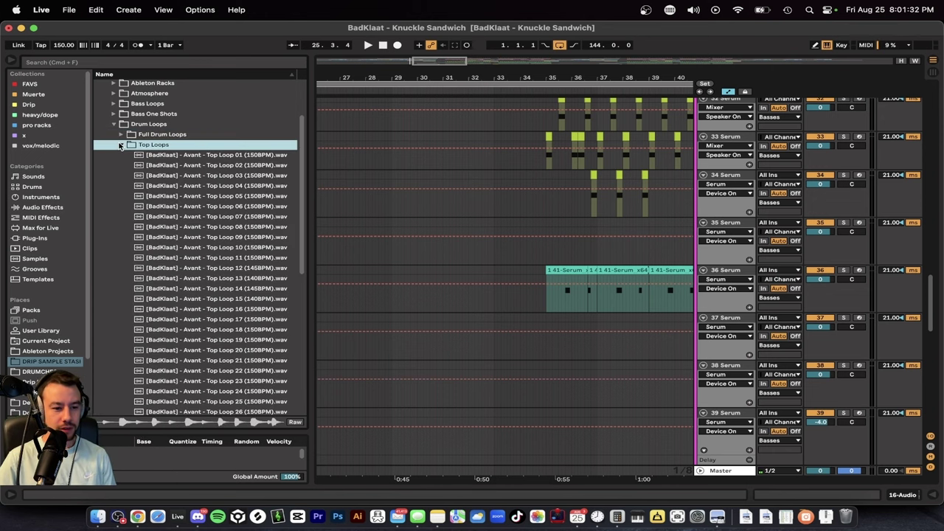
pyautogui.scroll(-2, 180, 242)
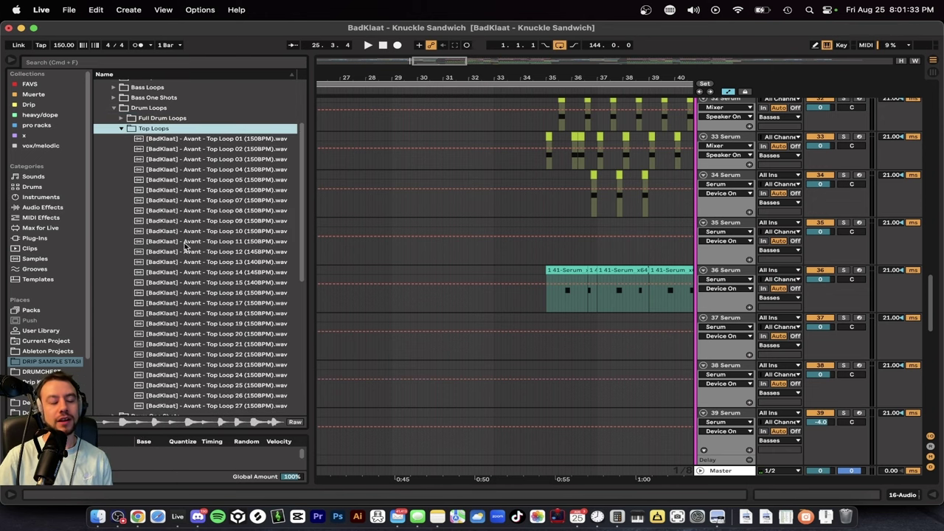
pyautogui.click(191, 204)
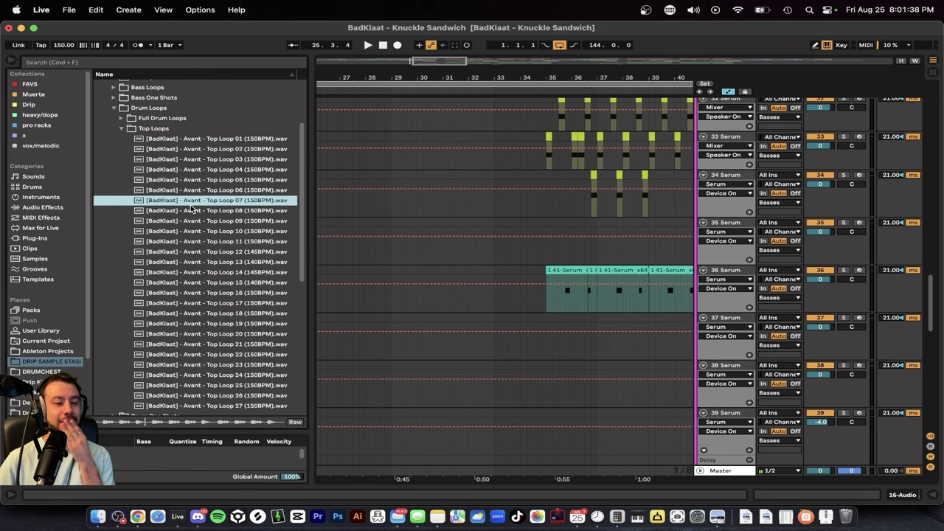
# Step: Preview Top Loop 21 (150BPM) and continue up the list to Top Loop 17
pyautogui.scroll(-6, 191, 204)
pyautogui.click(182, 289)
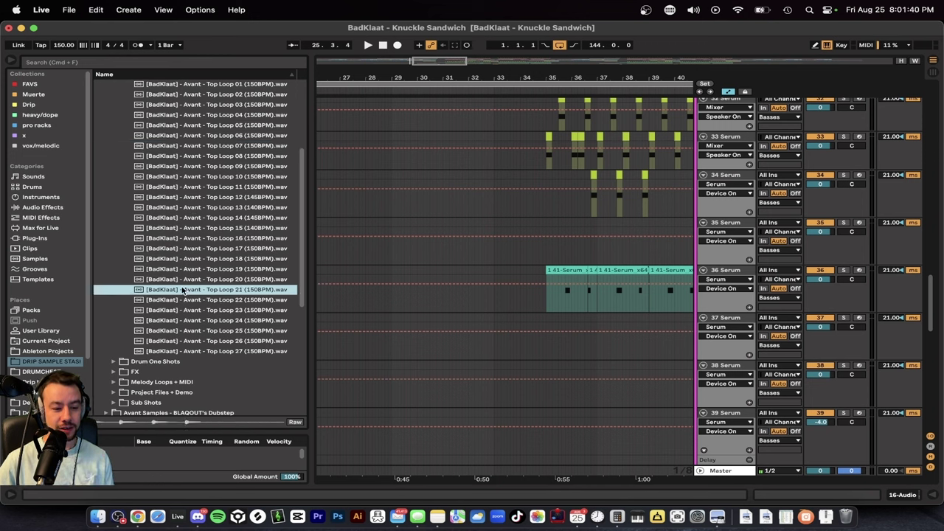
pyautogui.press('Up')
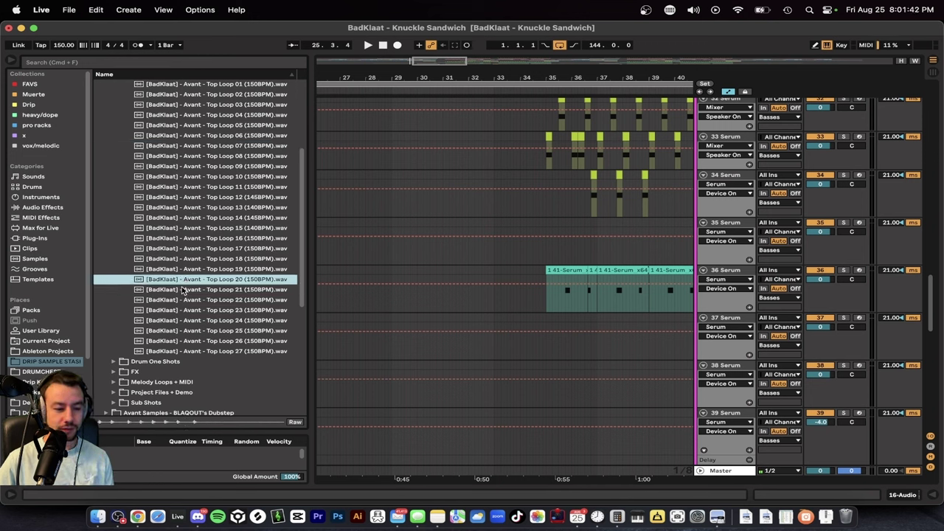
pyautogui.press('Up')
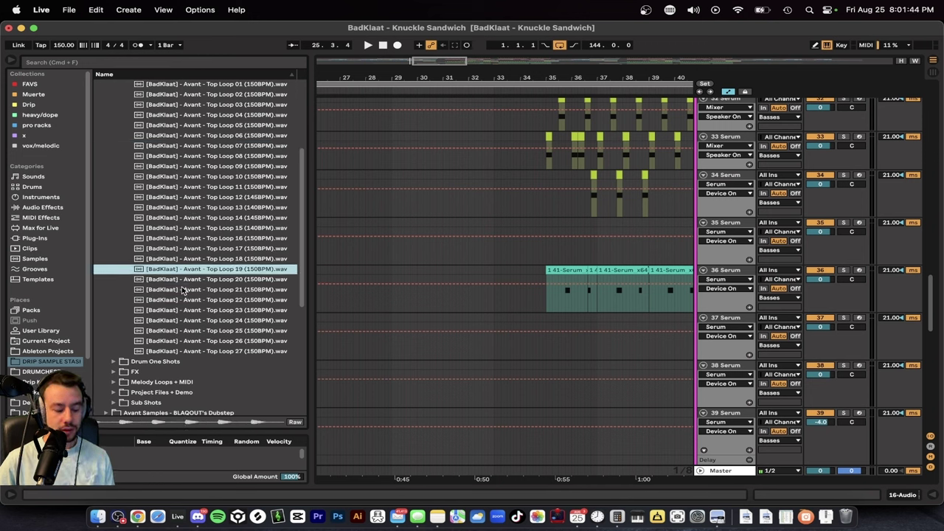
pyautogui.press('Up')
pyautogui.scroll(2, 182, 289)
pyautogui.press('Up')
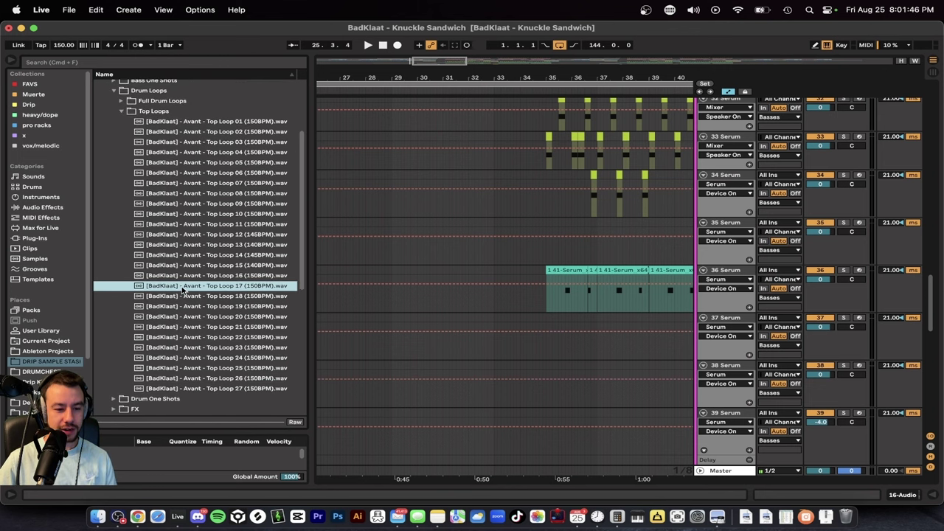
# Step: Preview Top Loop 16 and continue up the list to Top Loop 13 (140BPM)
pyautogui.press('Up')
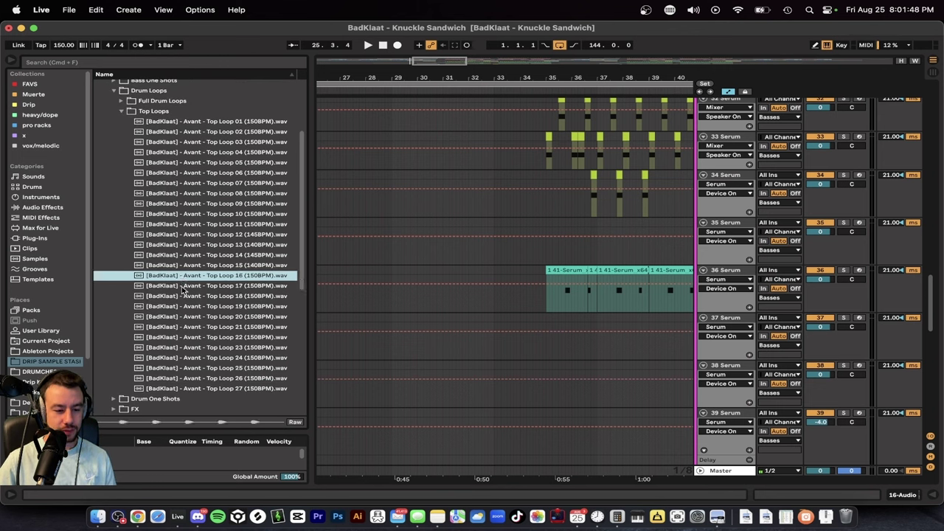
pyautogui.press('Up')
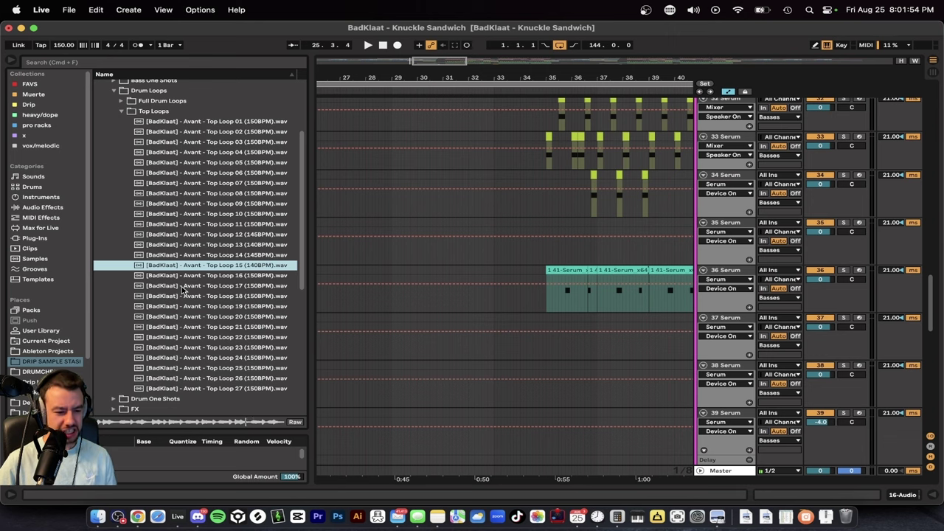
pyautogui.press('Up')
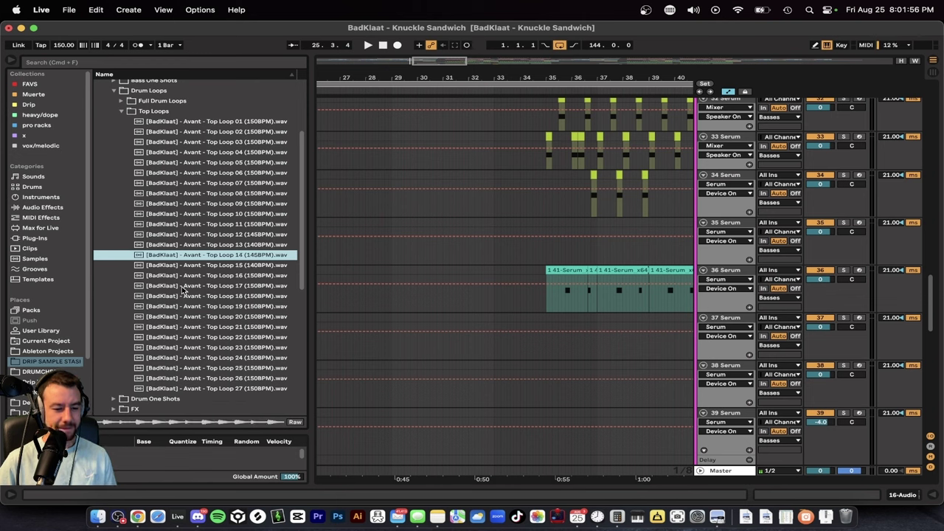
pyautogui.press('Up')
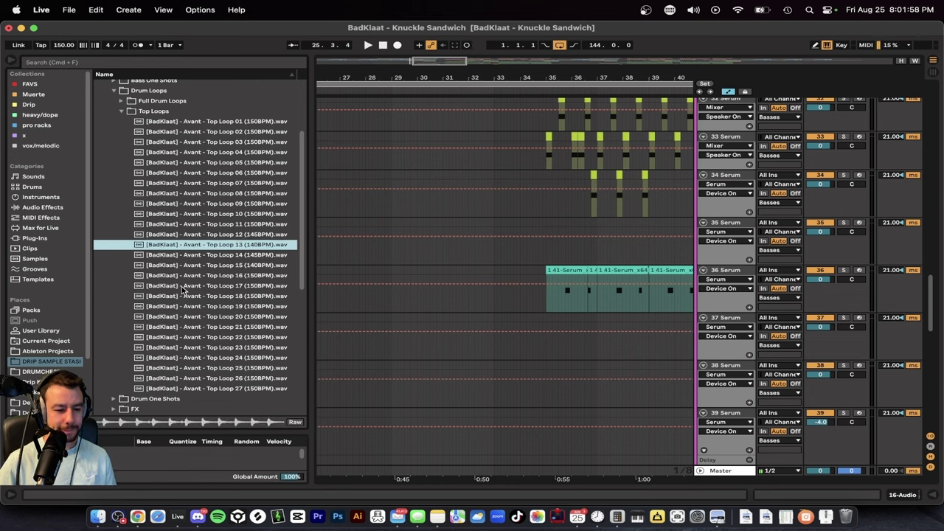
# Step: Collapse the Top Loops folder and expand Drum One Shots with its Claps subfolder
pyautogui.click(120, 111)
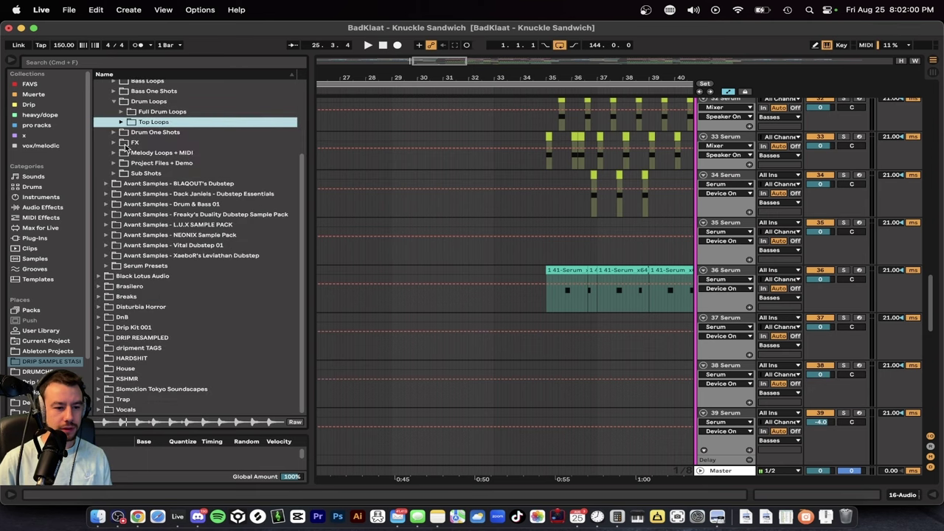
pyautogui.click(113, 133)
pyautogui.click(120, 142)
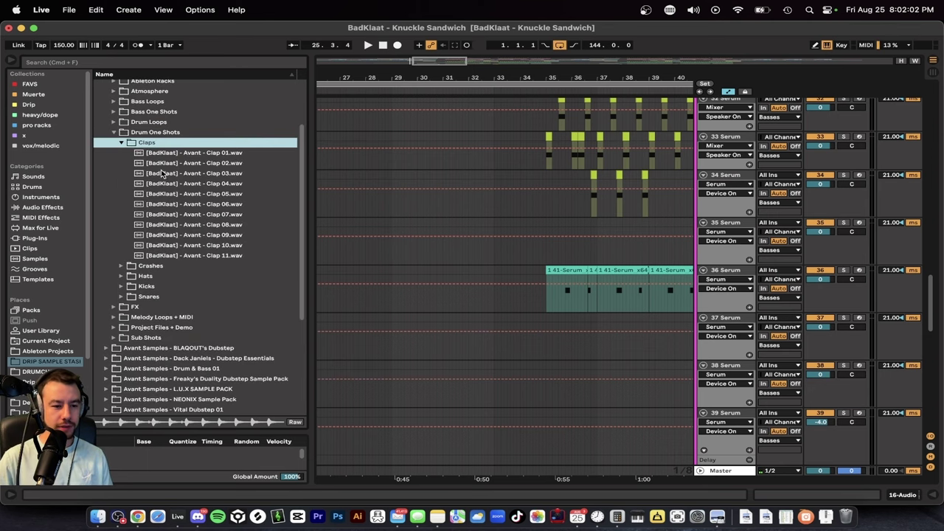
# Step: Preview the first claps around Clap 03 back to Clap 01, and continue down the list past Clap 07
pyautogui.click(162, 173)
pyautogui.click(173, 167)
pyautogui.press('Up')
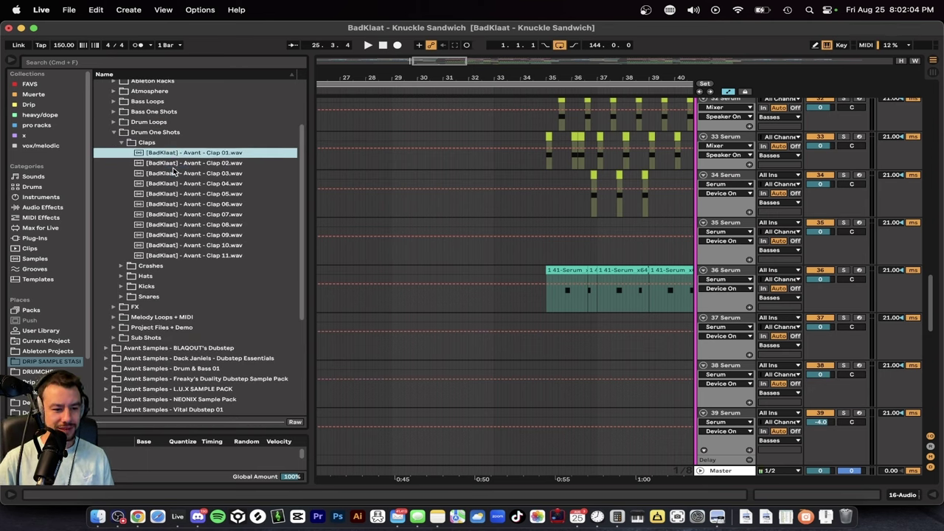
pyautogui.press('Down')
pyautogui.press('Down')
pyautogui.press('Down')
pyautogui.press('Down')
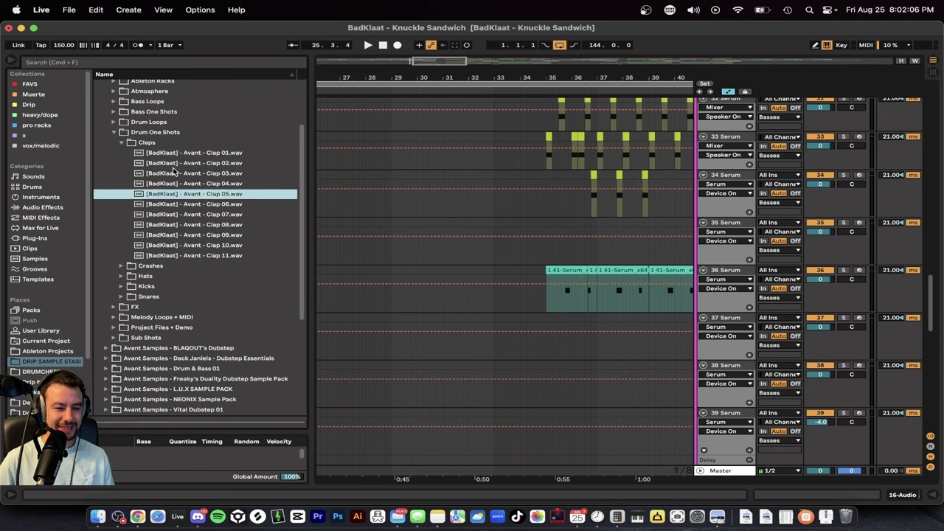
pyautogui.press('Down')
pyautogui.press('Down')
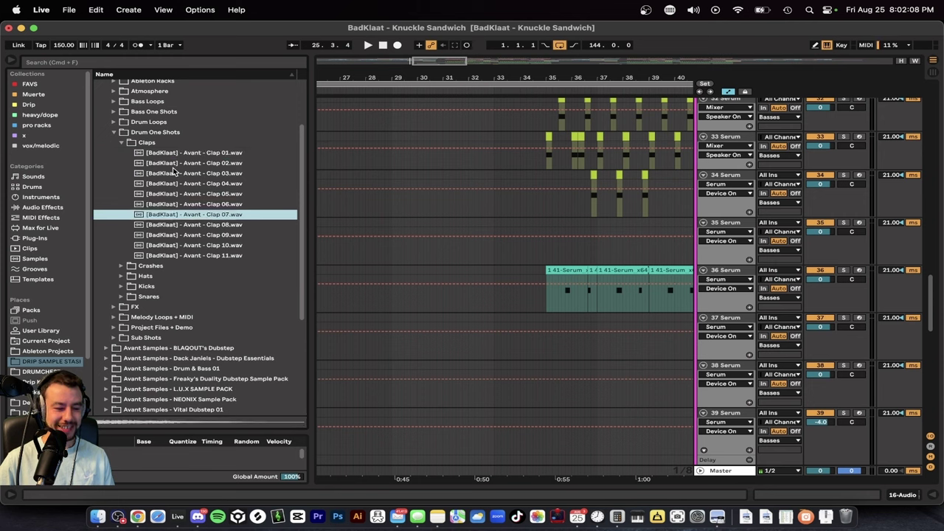
pyautogui.press('Down')
pyautogui.press('Down')
# Step: Collapse the Claps folder and expand the Kicks folder
pyautogui.click(124, 142)
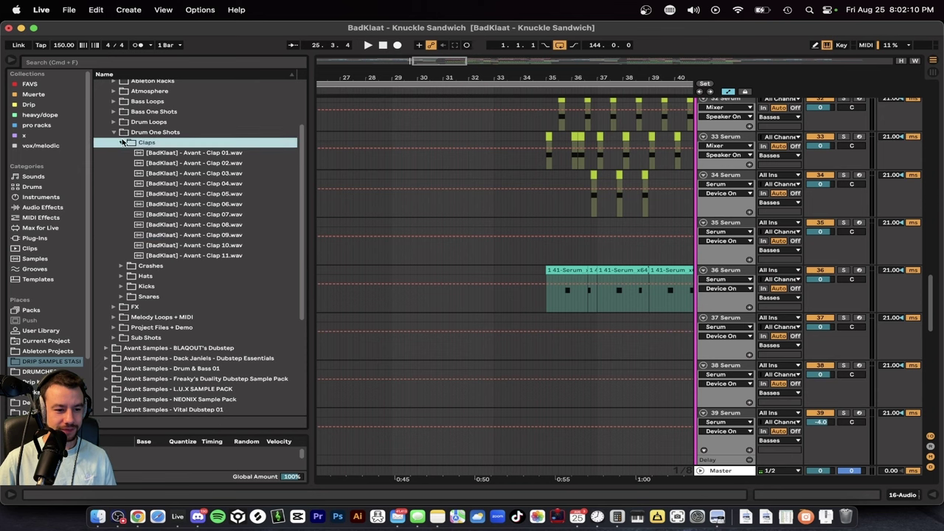
pyautogui.click(123, 143)
pyautogui.click(121, 174)
# Step: Preview Kick 03, compare Kick 02 with Kick 01, and continue down the list to Kick 04
pyautogui.click(184, 204)
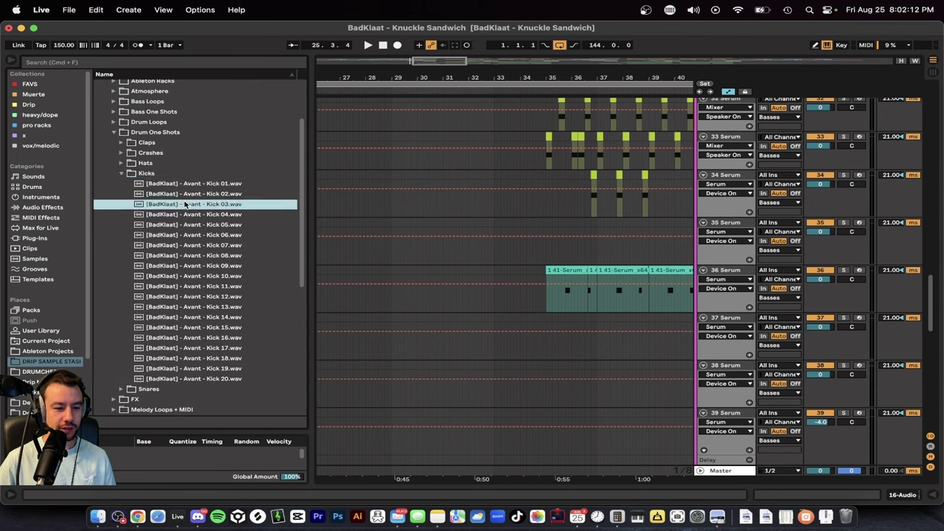
pyautogui.press('Up')
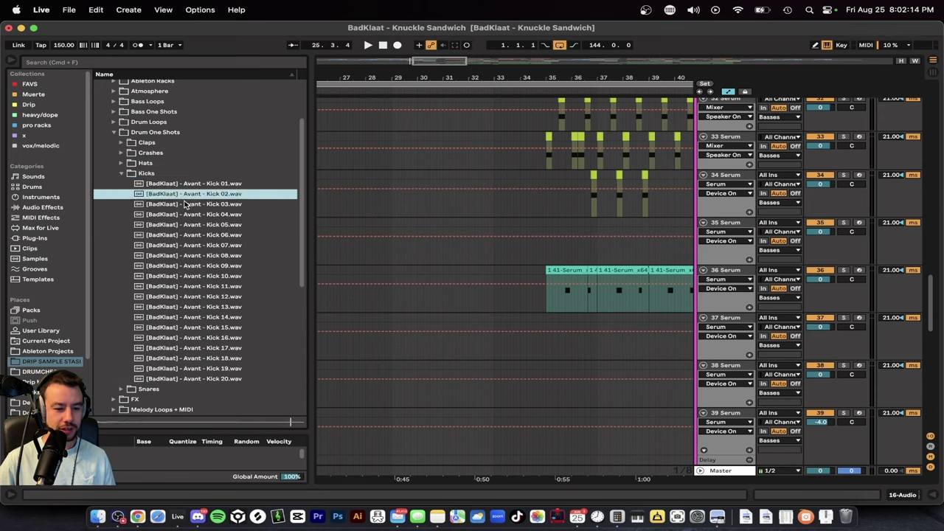
pyautogui.press('Up')
pyautogui.press('Down')
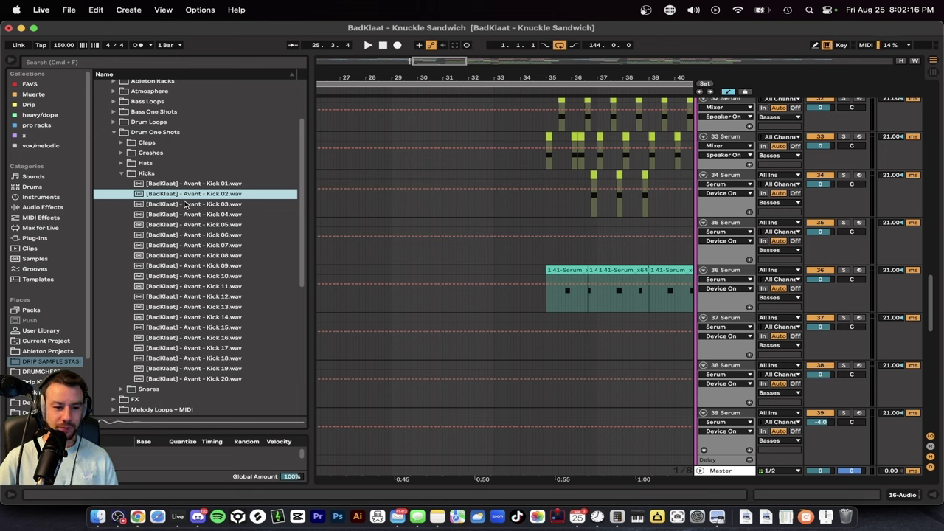
pyautogui.press('Up')
pyautogui.press('Down')
pyautogui.press('Down')
pyautogui.press('Down')
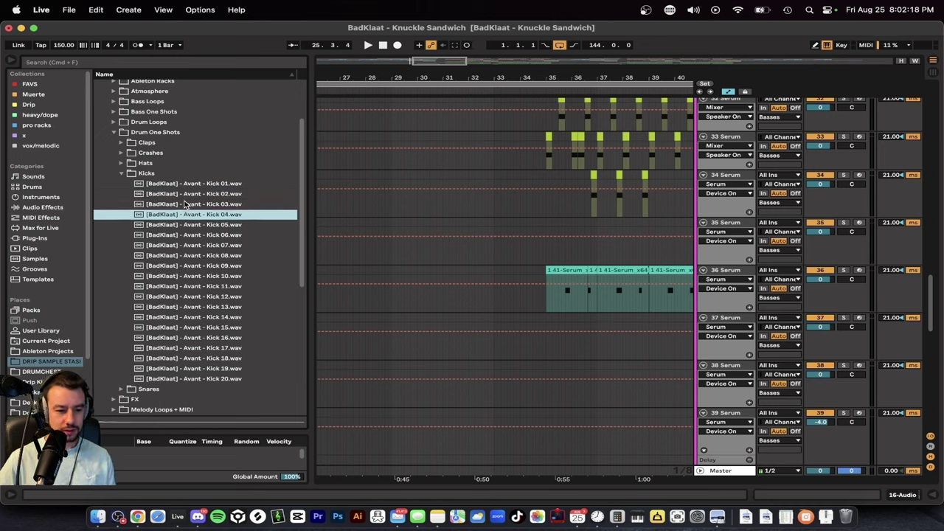
# Step: Preview Kick 05 and the kicks below it, replay Kick 06, and continue down to Kick 09
pyautogui.press('Down')
pyautogui.press('Down')
pyautogui.press('Down')
pyautogui.press('Up')
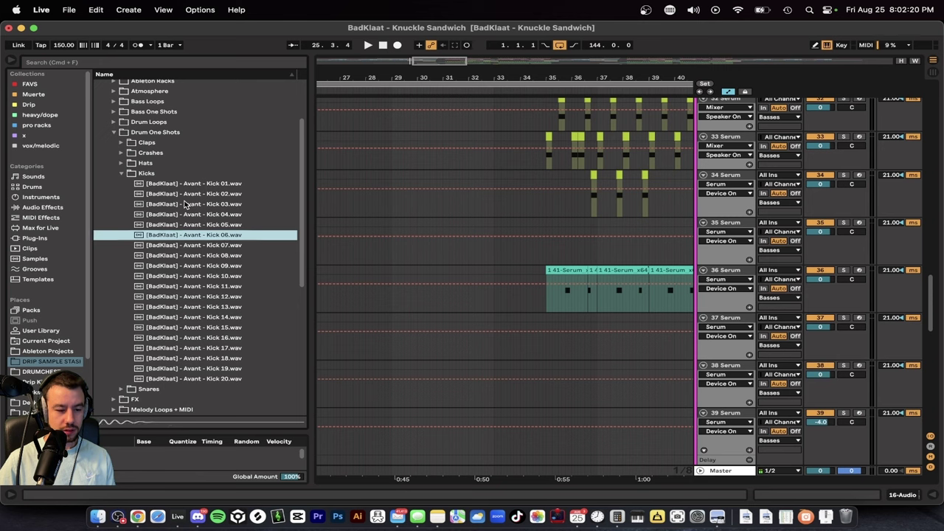
pyautogui.press('Down')
pyautogui.press('Down')
pyautogui.press('Down')
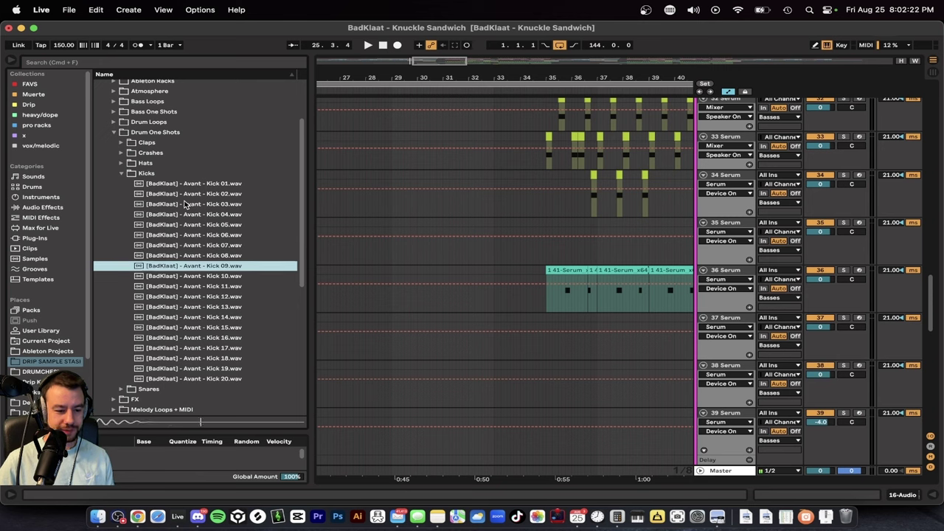
# Step: Preview Kicks 10 to 12, replay the last ones, and continue down the list to Kick 16
pyautogui.press('Down')
pyautogui.press('Down')
pyautogui.press('Down')
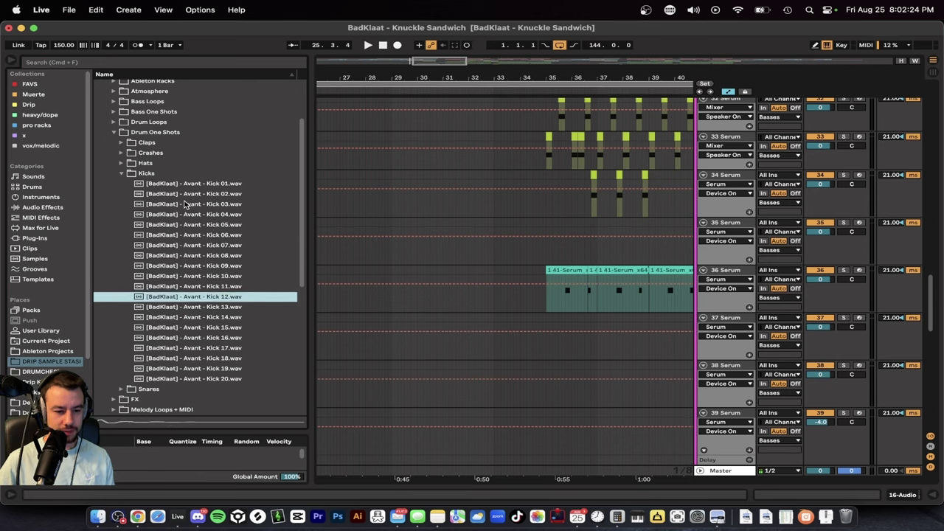
pyautogui.press('Up')
pyautogui.press('Down')
pyautogui.press('Down')
pyautogui.press('Down')
pyautogui.press('Down')
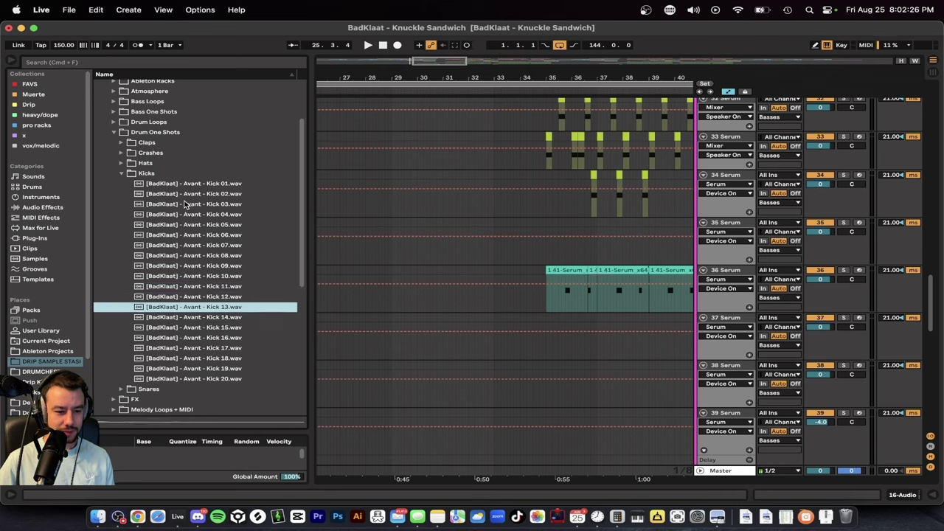
pyautogui.press('Down')
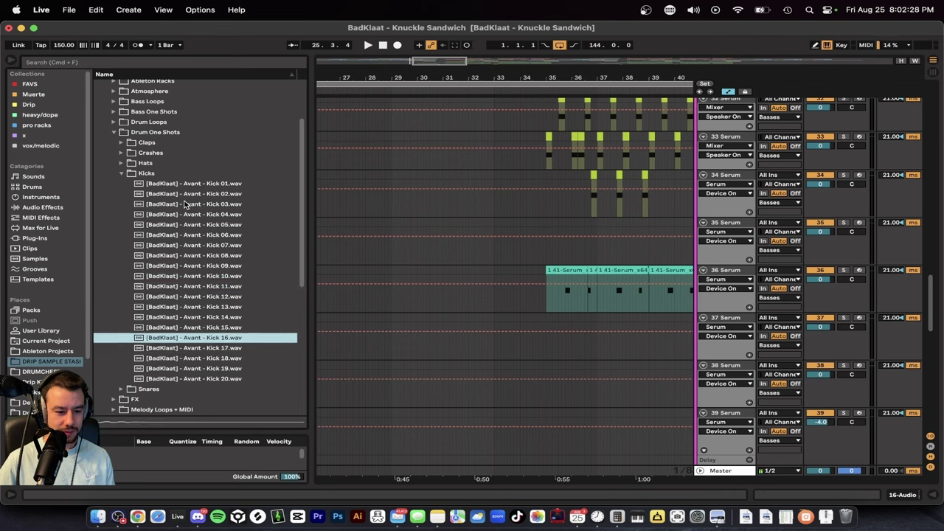
# Step: Collapse the Kicks folder, expand Crashes, and preview Crash 01
pyautogui.click(134, 174)
pyautogui.click(121, 152)
pyautogui.click(184, 164)
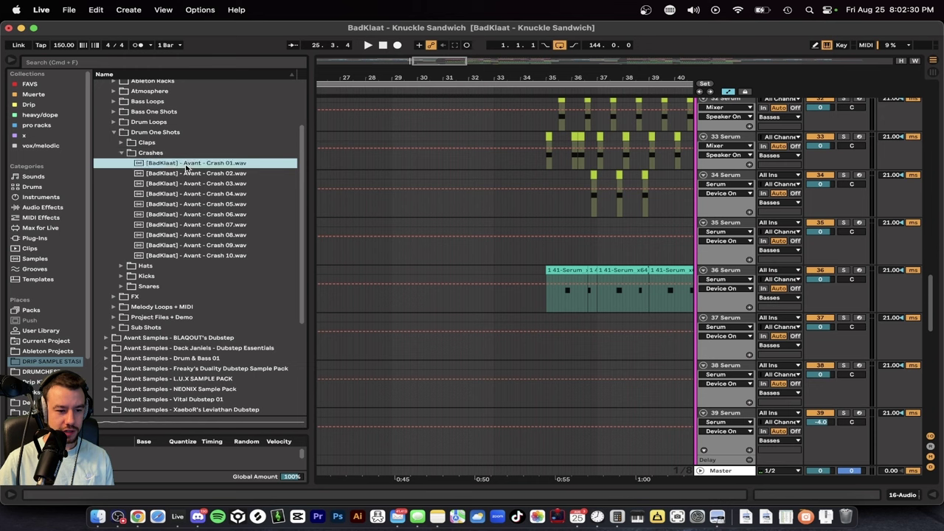
# Step: Preview Crashes 02 to 07 and go back up the list to Crash 05
pyautogui.press('Down')
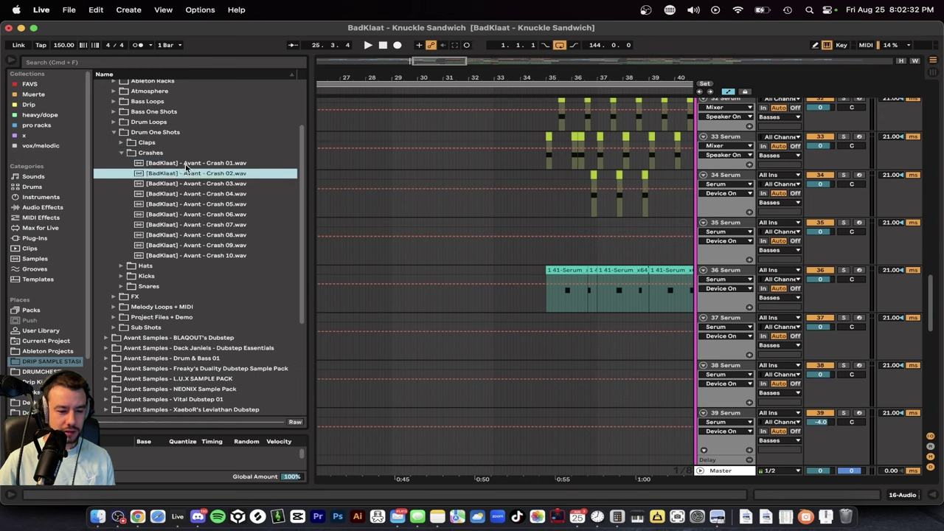
pyautogui.press('Down')
pyautogui.press('Down')
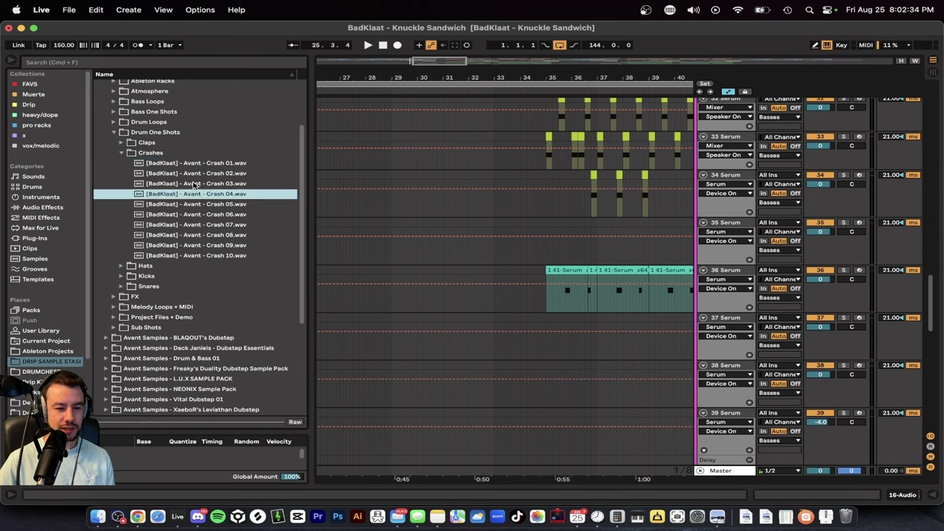
pyautogui.press('Down')
pyautogui.press('Down')
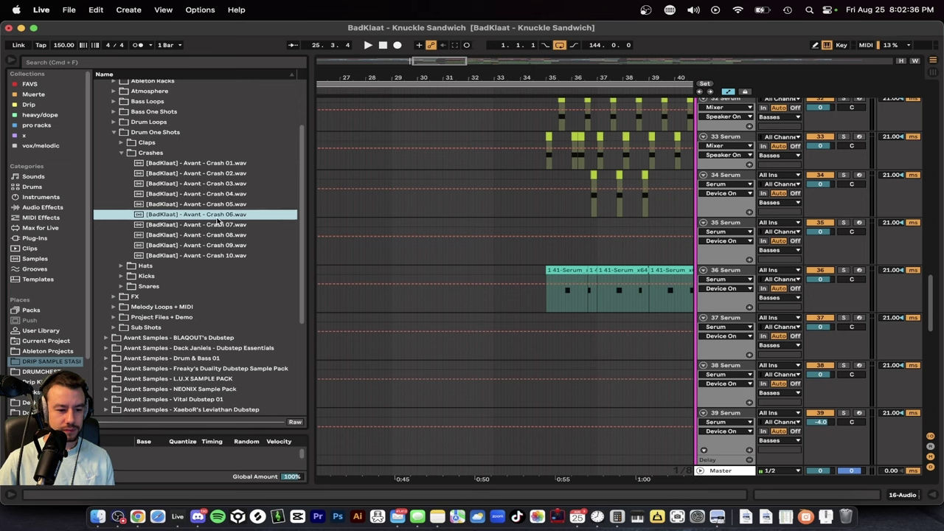
pyautogui.press('Down')
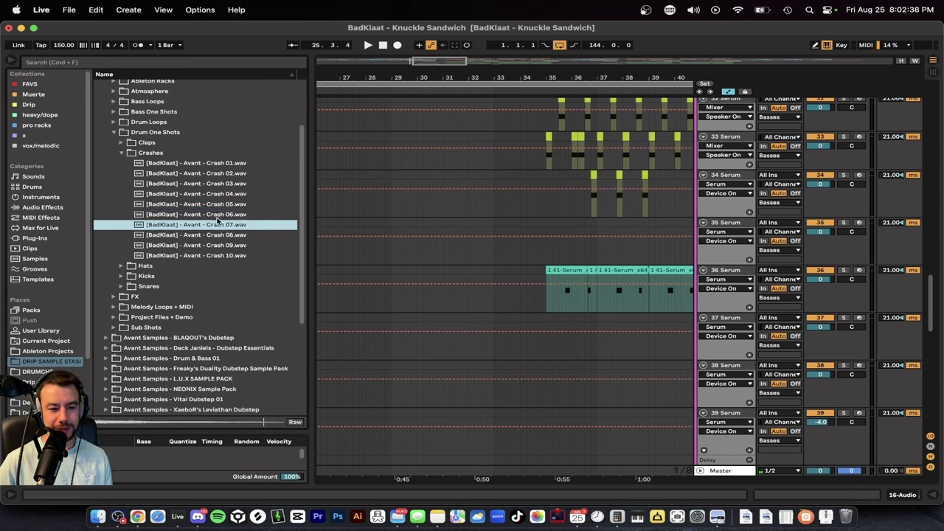
pyautogui.press('Up')
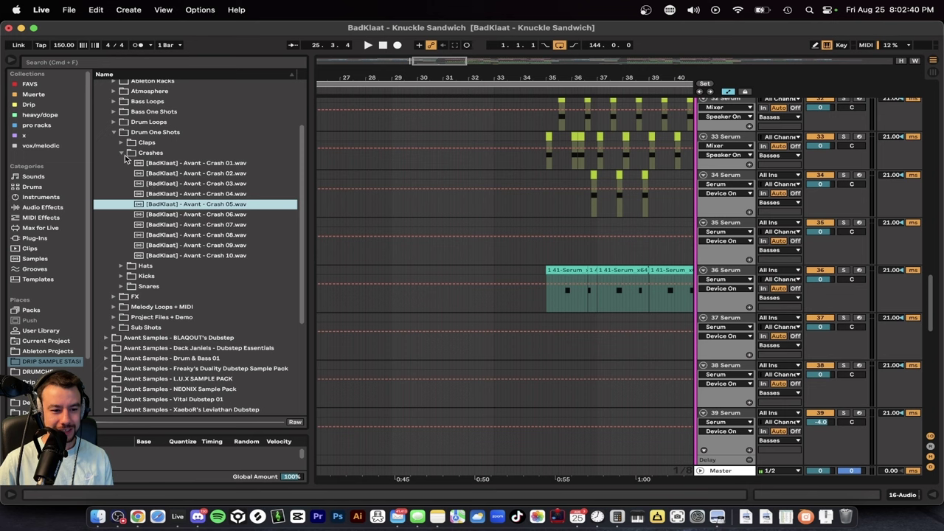
# Step: Collapse the Crashes folder, expand Snares, and preview the snares from Snare 01 down to Snare 05
pyautogui.click(121, 153)
pyautogui.click(121, 184)
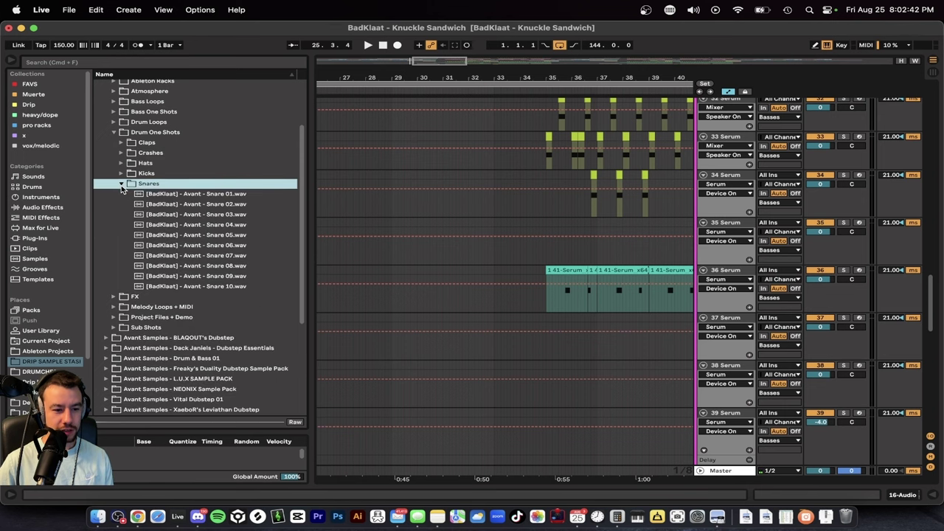
pyautogui.click(171, 195)
pyautogui.press('Down')
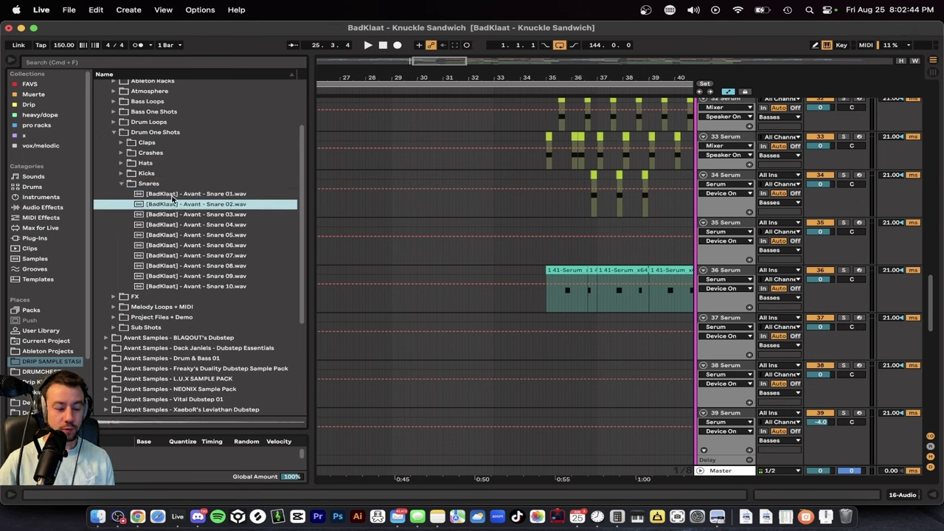
pyautogui.press('Down')
pyautogui.press('Down')
pyautogui.press('Down')
pyautogui.press('Down')
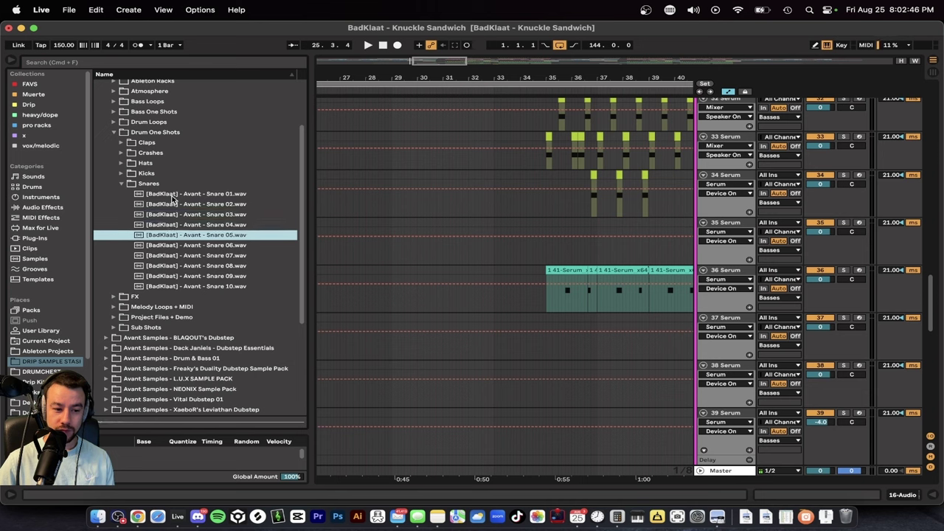
# Step: Preview the remaining snares from Snare 06 onward and go back to Snare 01
pyautogui.press('Down')
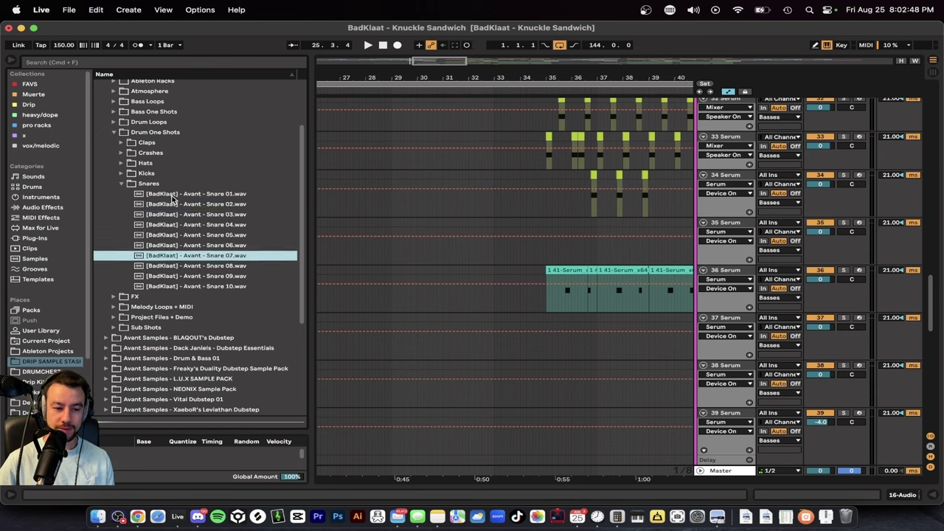
pyautogui.press('Down')
pyautogui.click(123, 193)
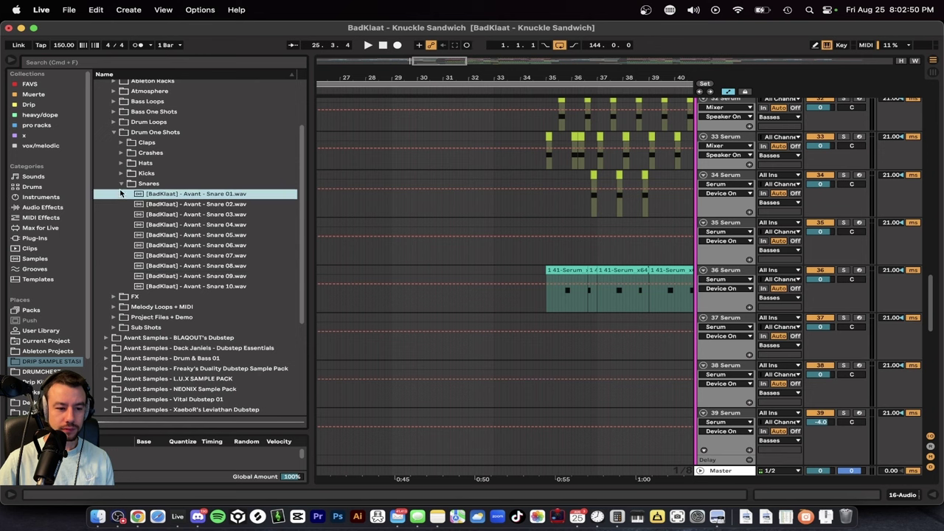
# Step: Collapse the drum one-shots, expand the Glitches folder under FX, and preview the samples from Broken Nintendo down to Demon 2
pyautogui.click(122, 143)
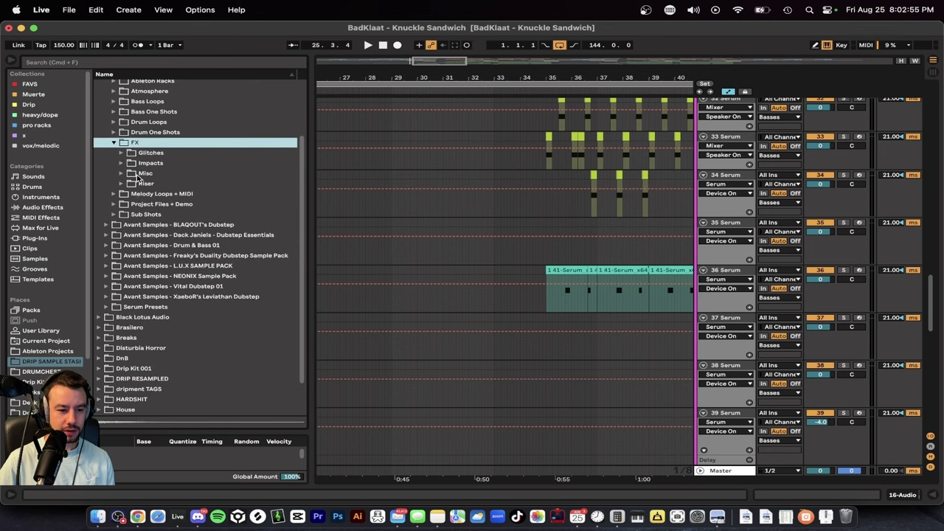
pyautogui.click(121, 153)
pyautogui.click(169, 184)
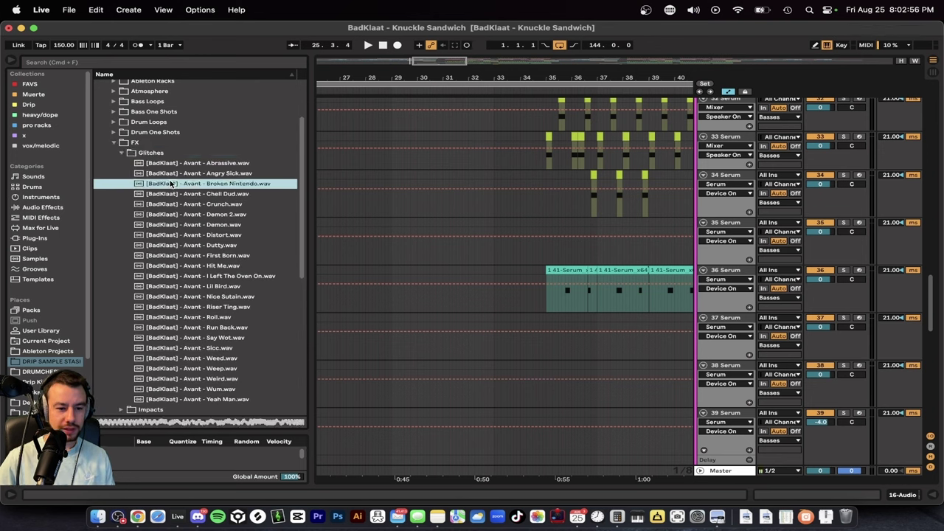
pyautogui.press('Down')
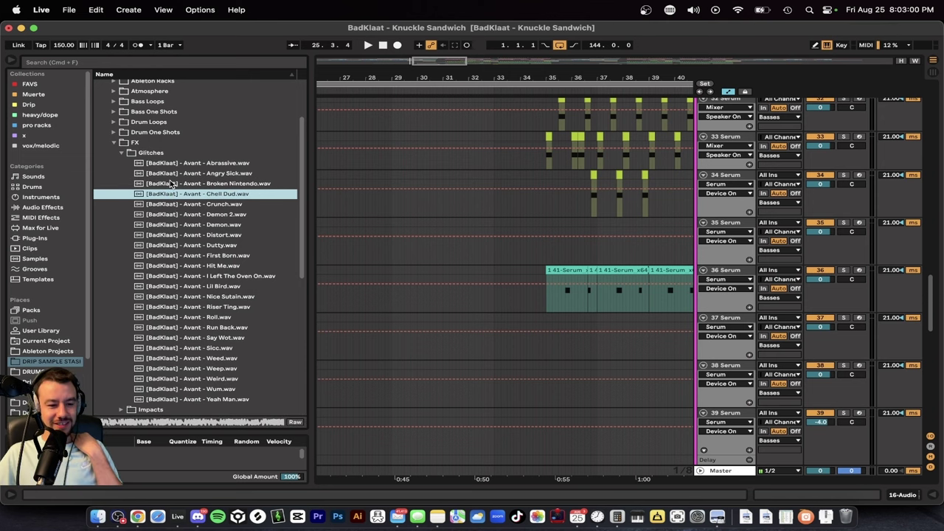
pyautogui.press('Down')
pyautogui.press('Down')
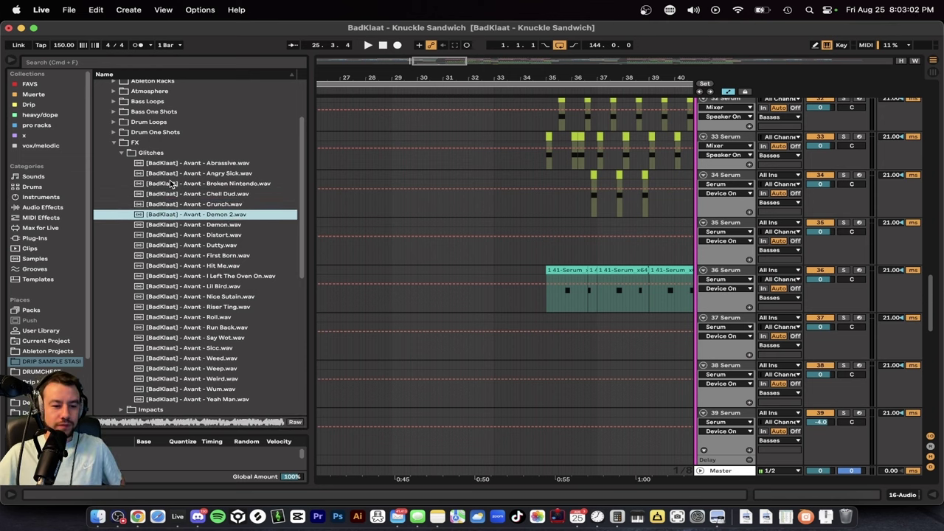
# Step: Preview the Hit Me, First Born, Nice Sutain and Riser Ting glitch samples
pyautogui.click(181, 263)
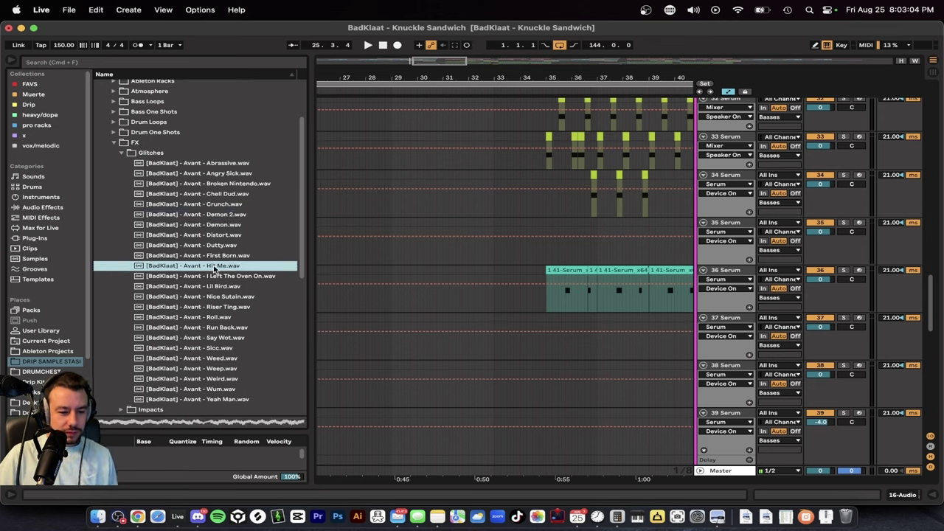
pyautogui.click(210, 257)
pyautogui.click(214, 297)
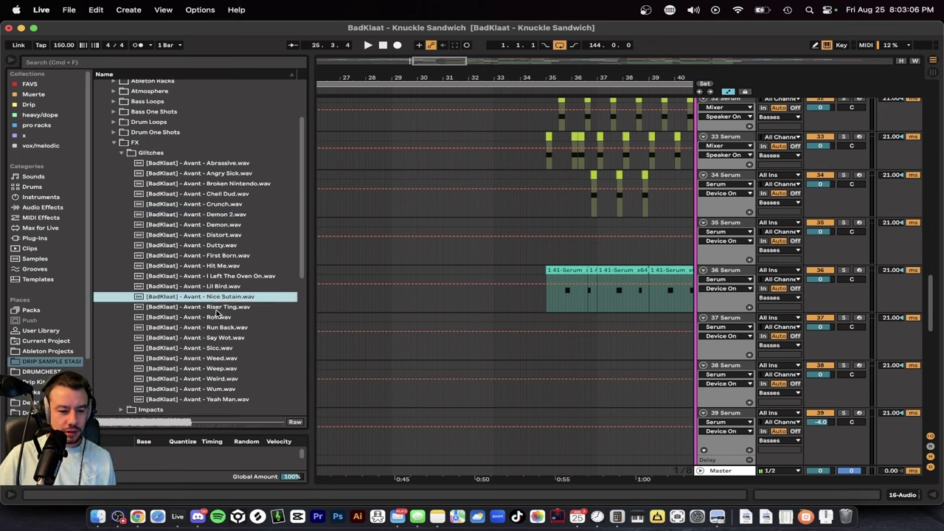
pyautogui.click(213, 309)
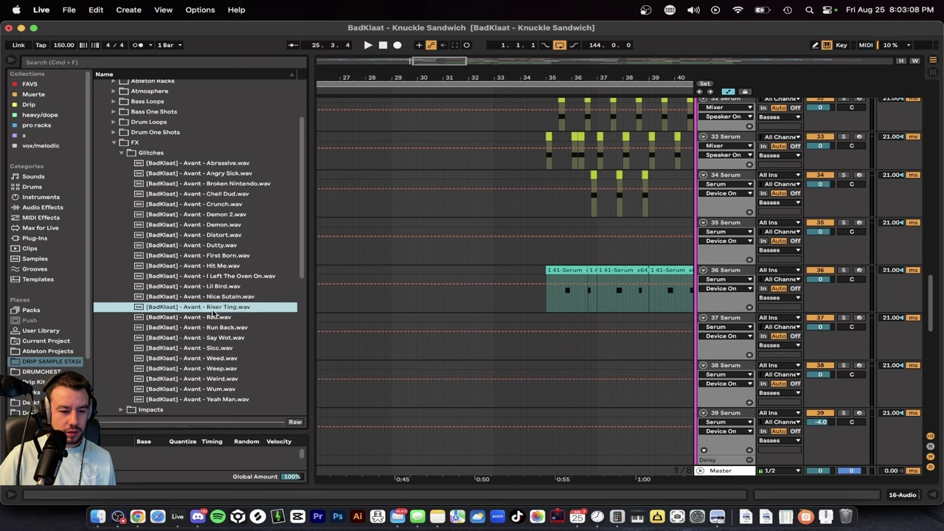
# Step: Preview the glitch samples Roll, Run Back, Say Wot, Sicc and Weed in order
pyautogui.scroll(-2, 214, 328)
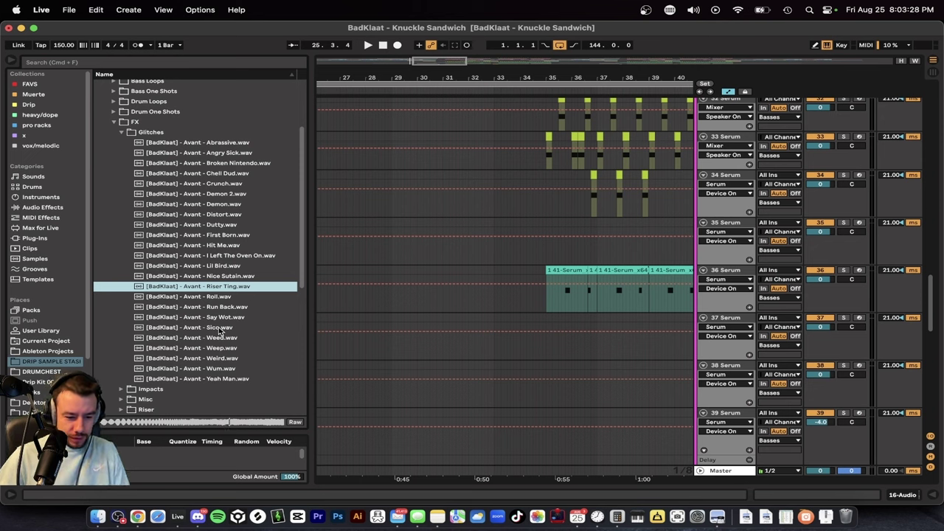
pyautogui.press('Down')
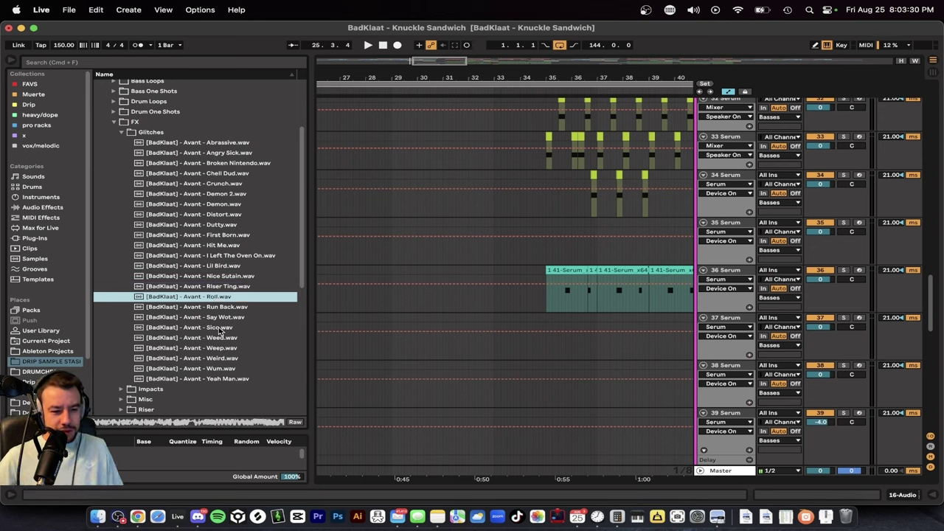
pyautogui.press('Down')
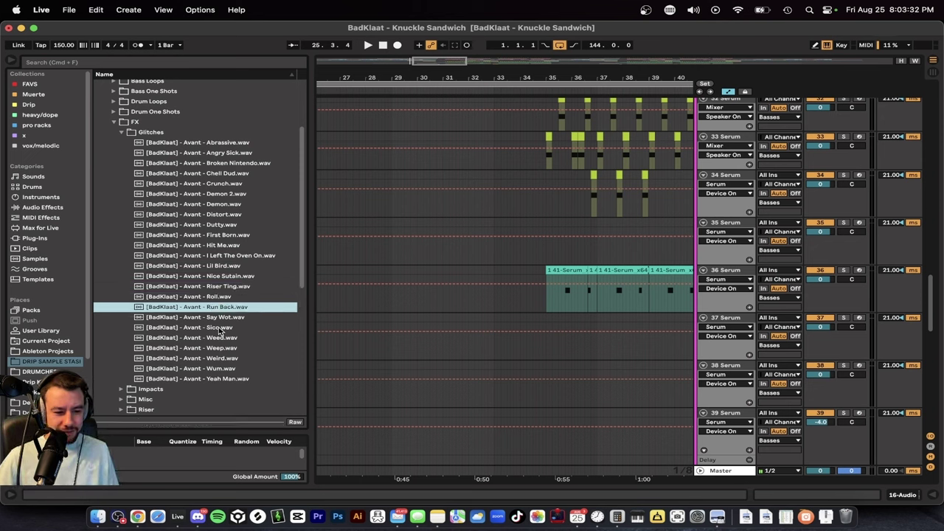
pyautogui.press('Down')
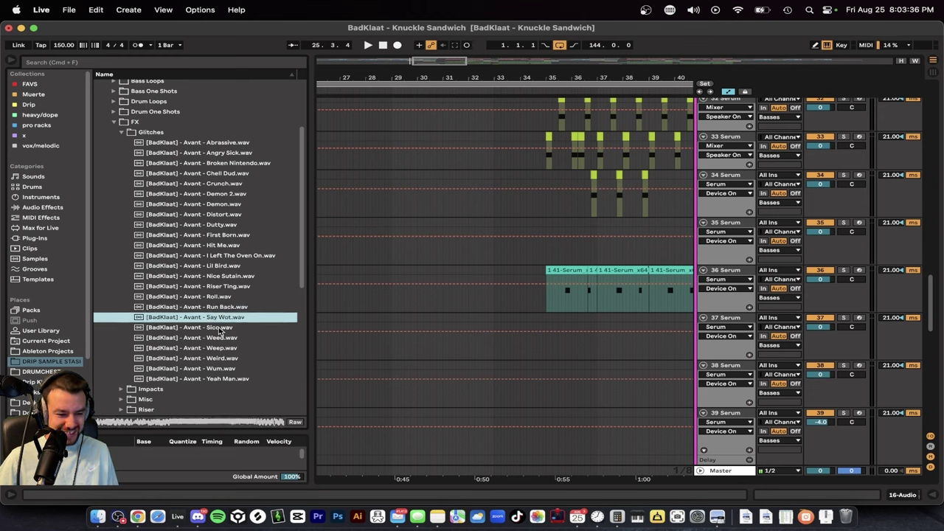
pyautogui.press('Down')
pyautogui.press('Down')
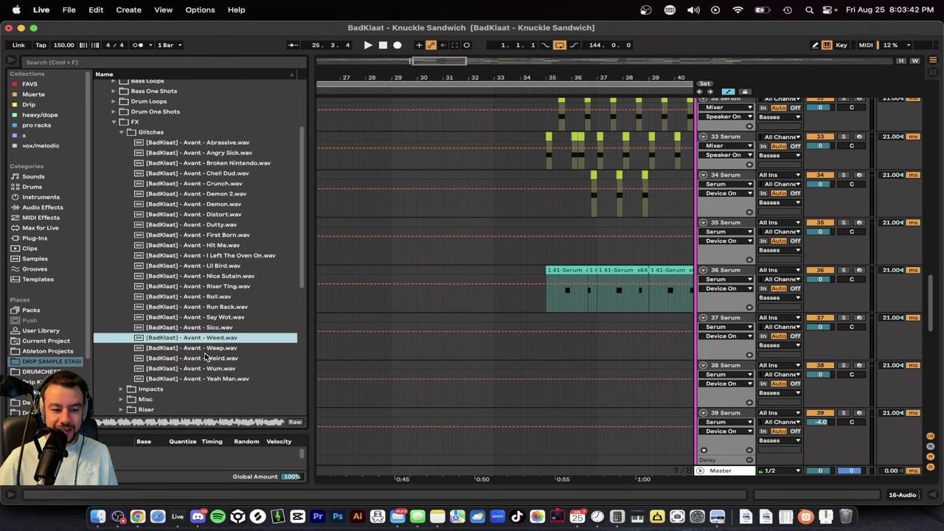
# Step: Collapse the Glitches folder, expand Misc, and preview the Rain and Water Drip samples
pyautogui.click(121, 132)
pyautogui.click(121, 153)
pyautogui.click(146, 166)
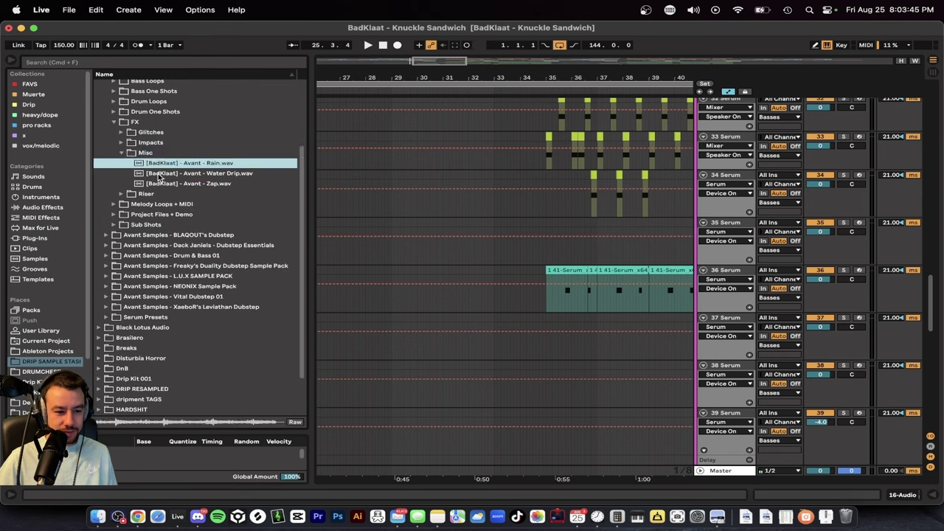
pyautogui.click(158, 176)
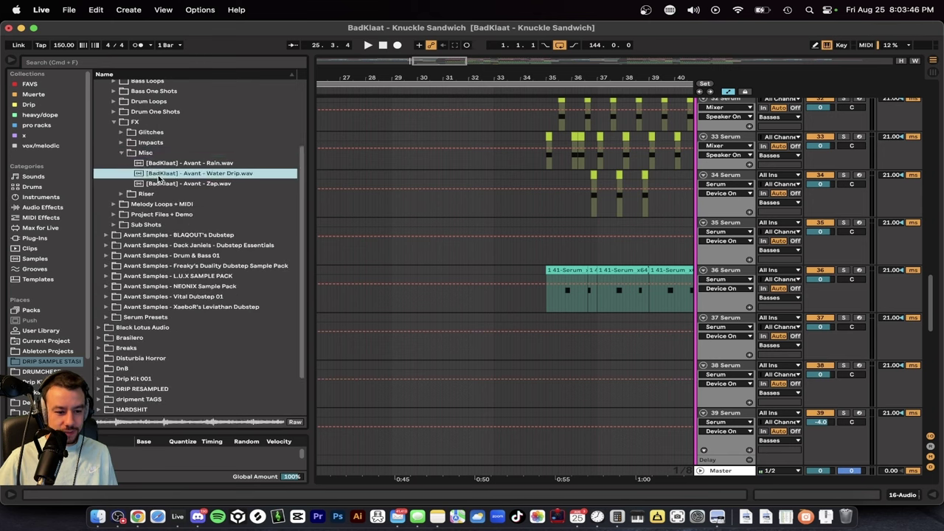
# Step: View the sample list in the Impacts folder, and expand the Sub Shots folder to view its samples
pyautogui.click(124, 142)
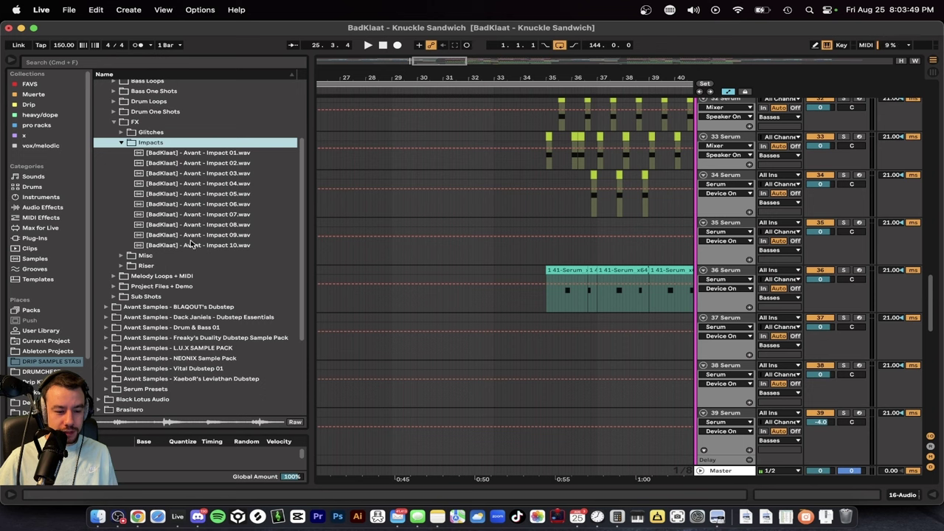
pyautogui.click(113, 296)
pyautogui.scroll(-1, 210, 291)
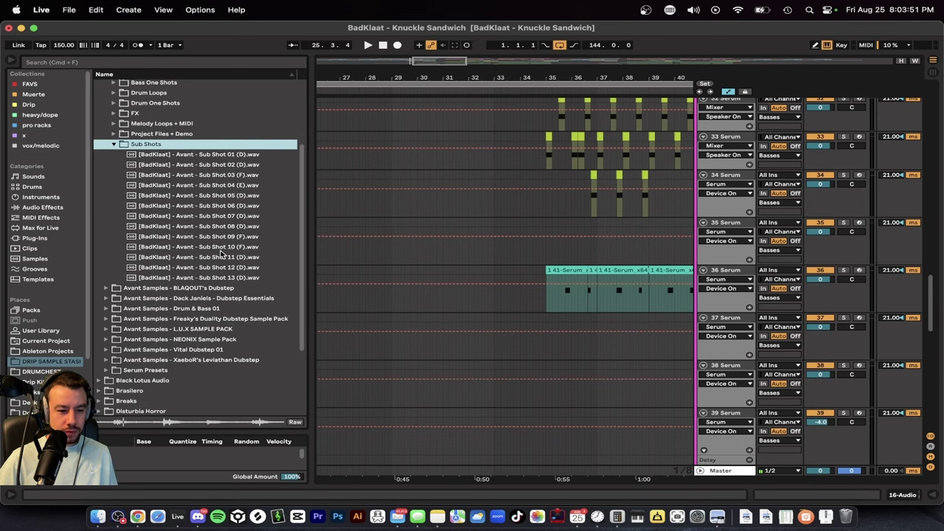
pyautogui.scroll(2, 225, 249)
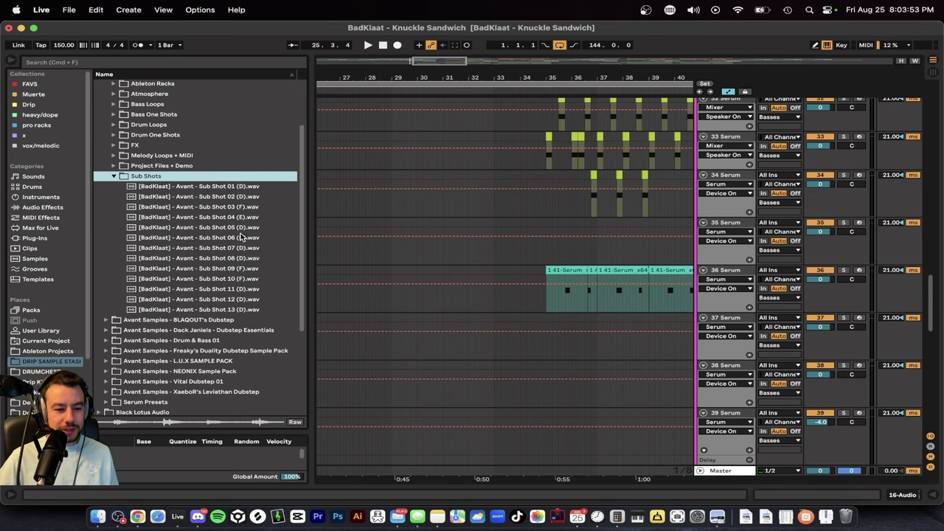
# Step: Preview the sub samples from Sub Shot 01 down to Sub Shot 08, and collapse the Sub Shots folder
pyautogui.click(198, 187)
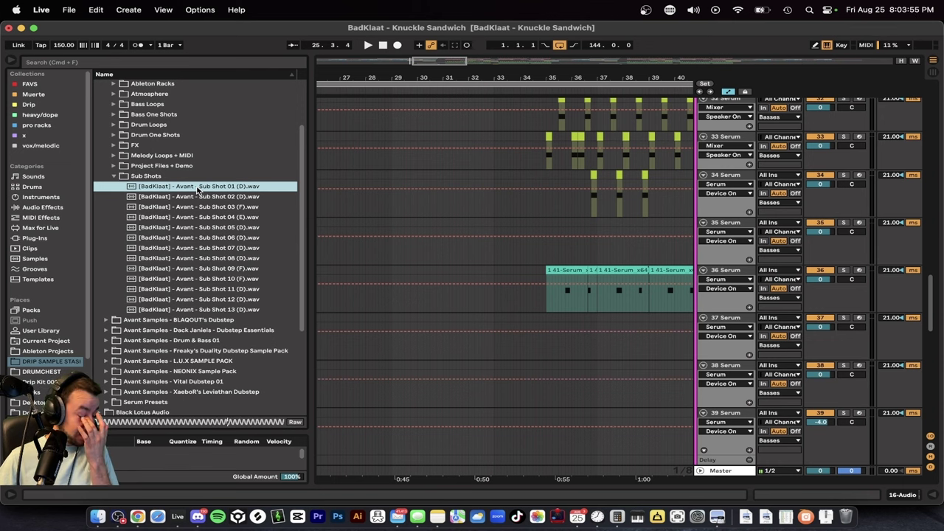
pyautogui.press('Down')
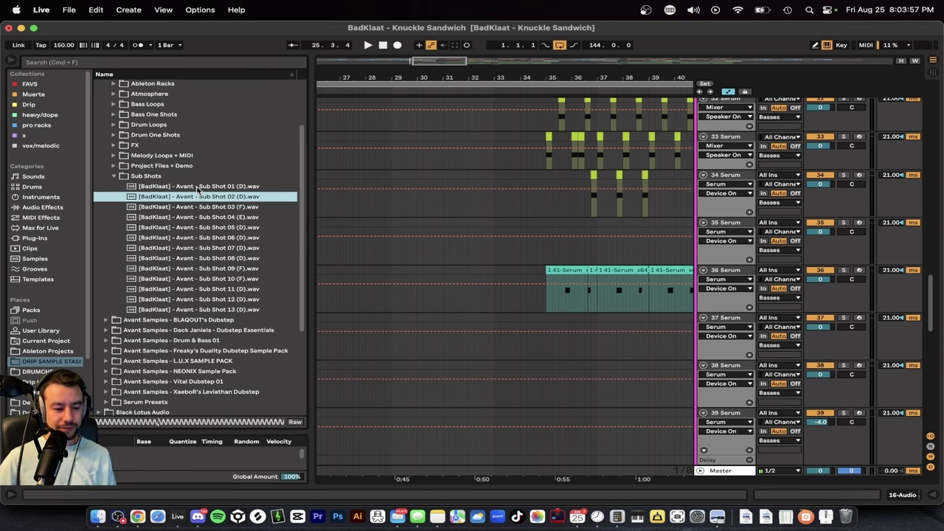
pyautogui.press('Down')
pyautogui.press('Down')
pyautogui.press('Down')
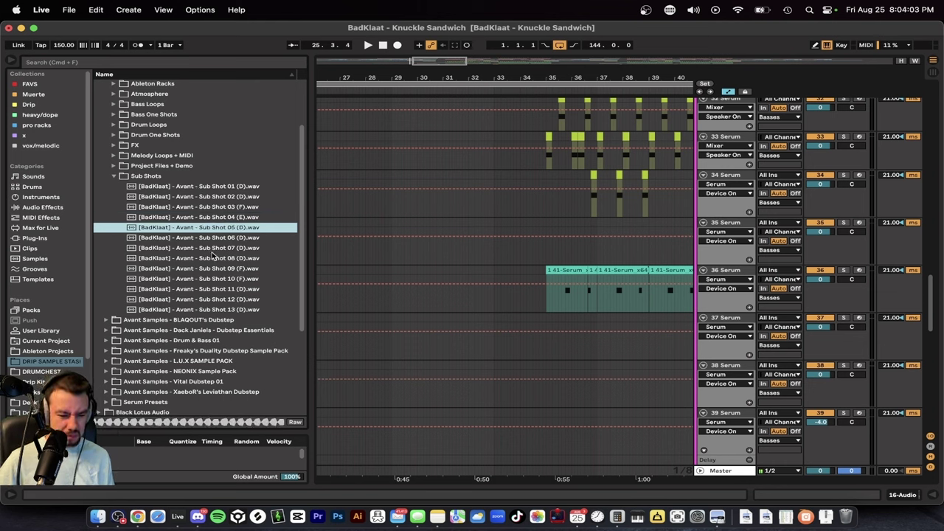
pyautogui.press('Down')
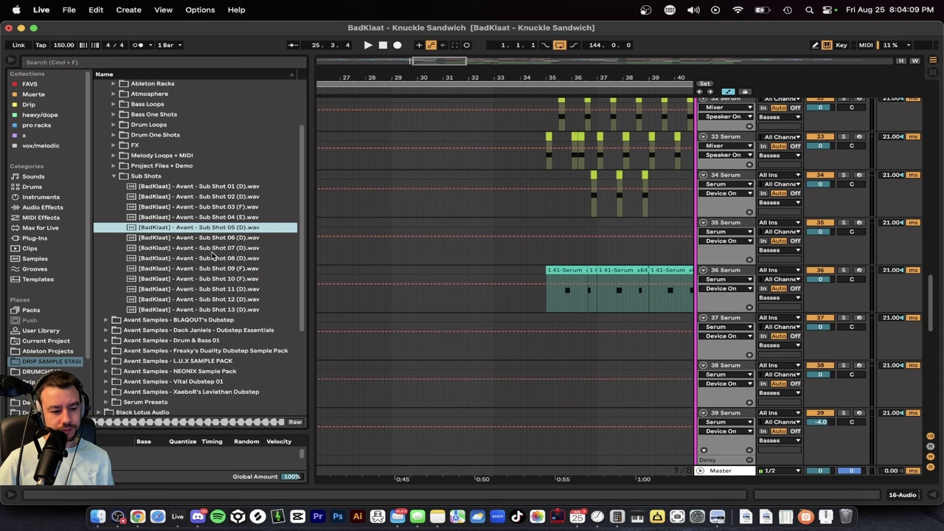
pyautogui.press('Down')
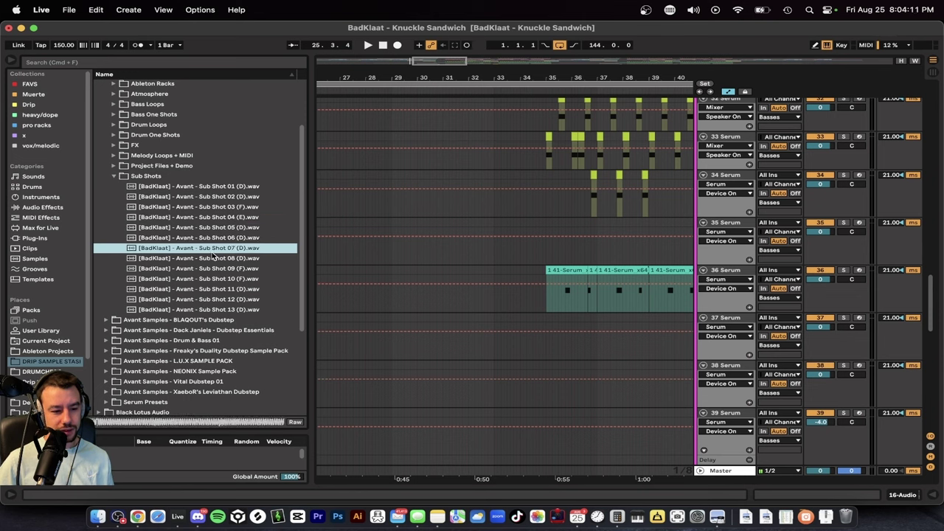
pyautogui.press('Down')
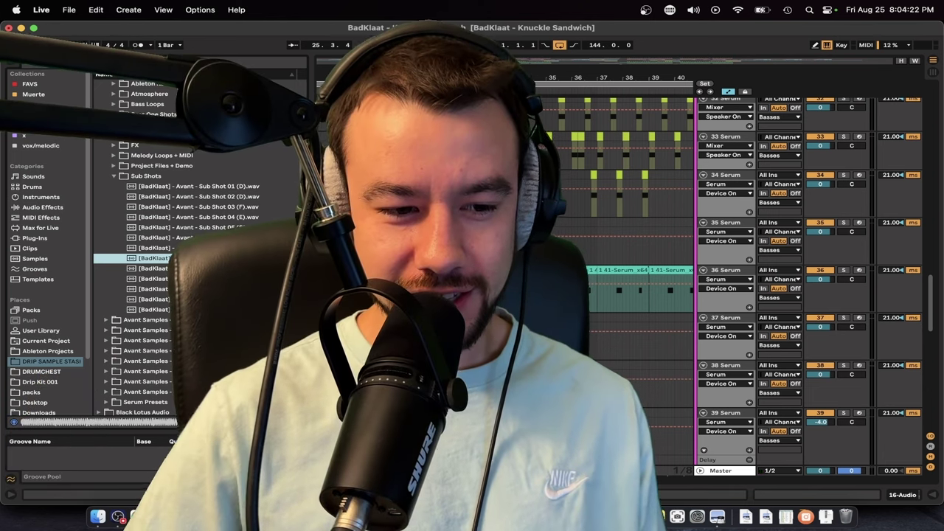
pyautogui.click(113, 176)
pyautogui.scroll(2, 147, 230)
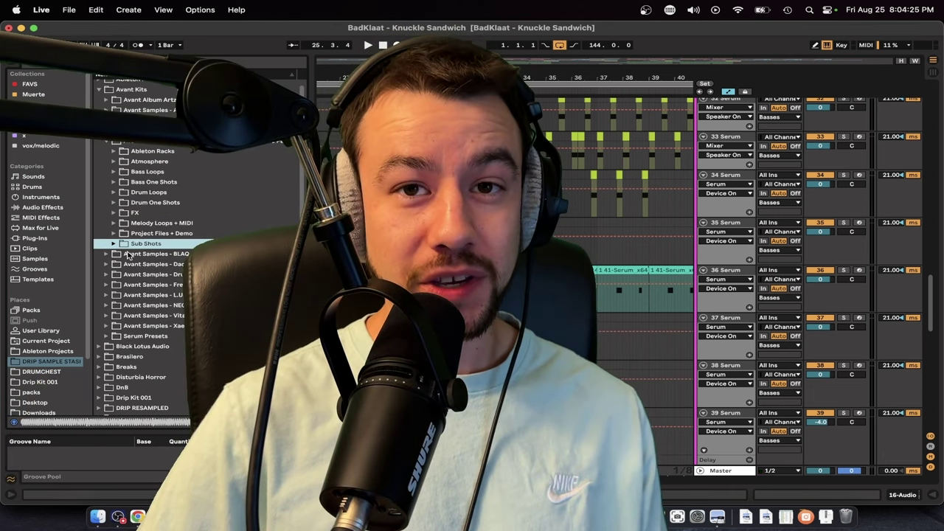